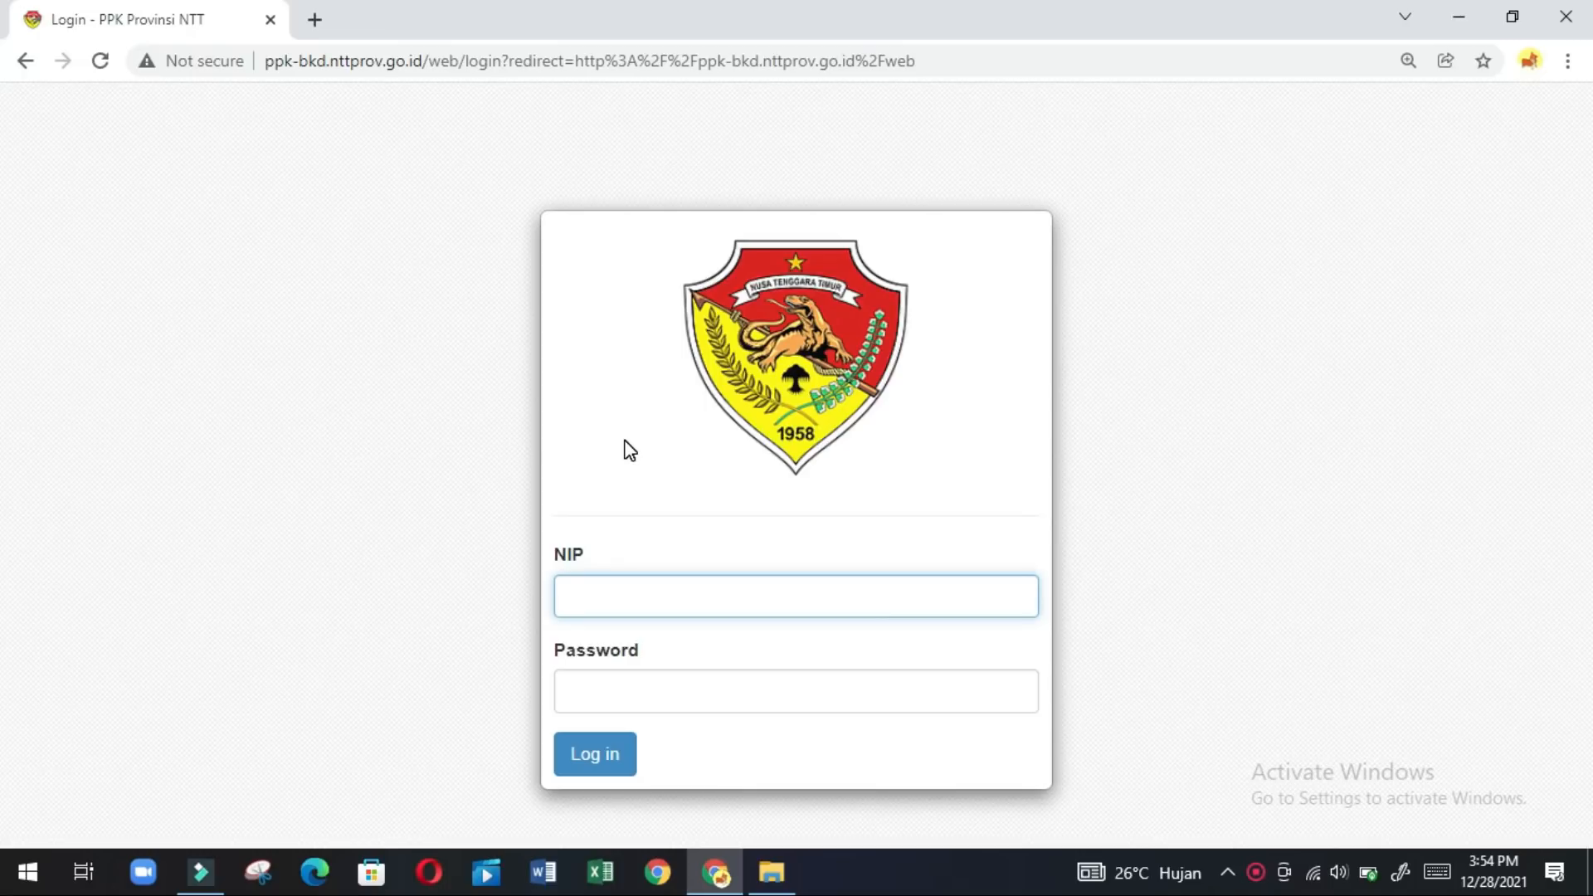
# Log in to PPK Provinsi NTT with the employee's NIP and account password.
pyautogui.write('1')
pyautogui.click(604, 613)
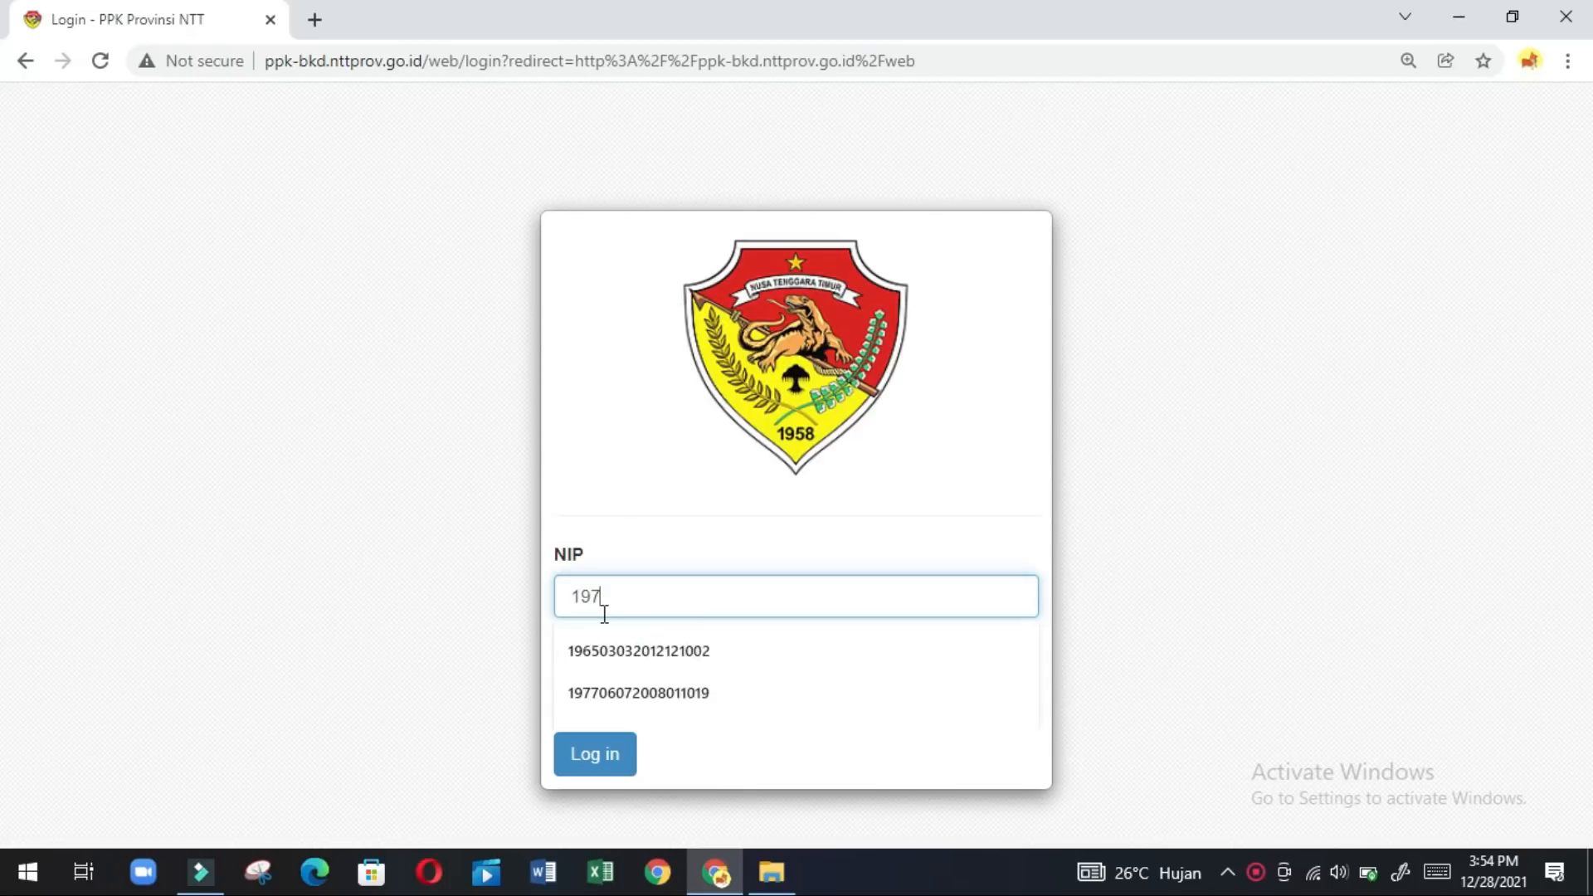
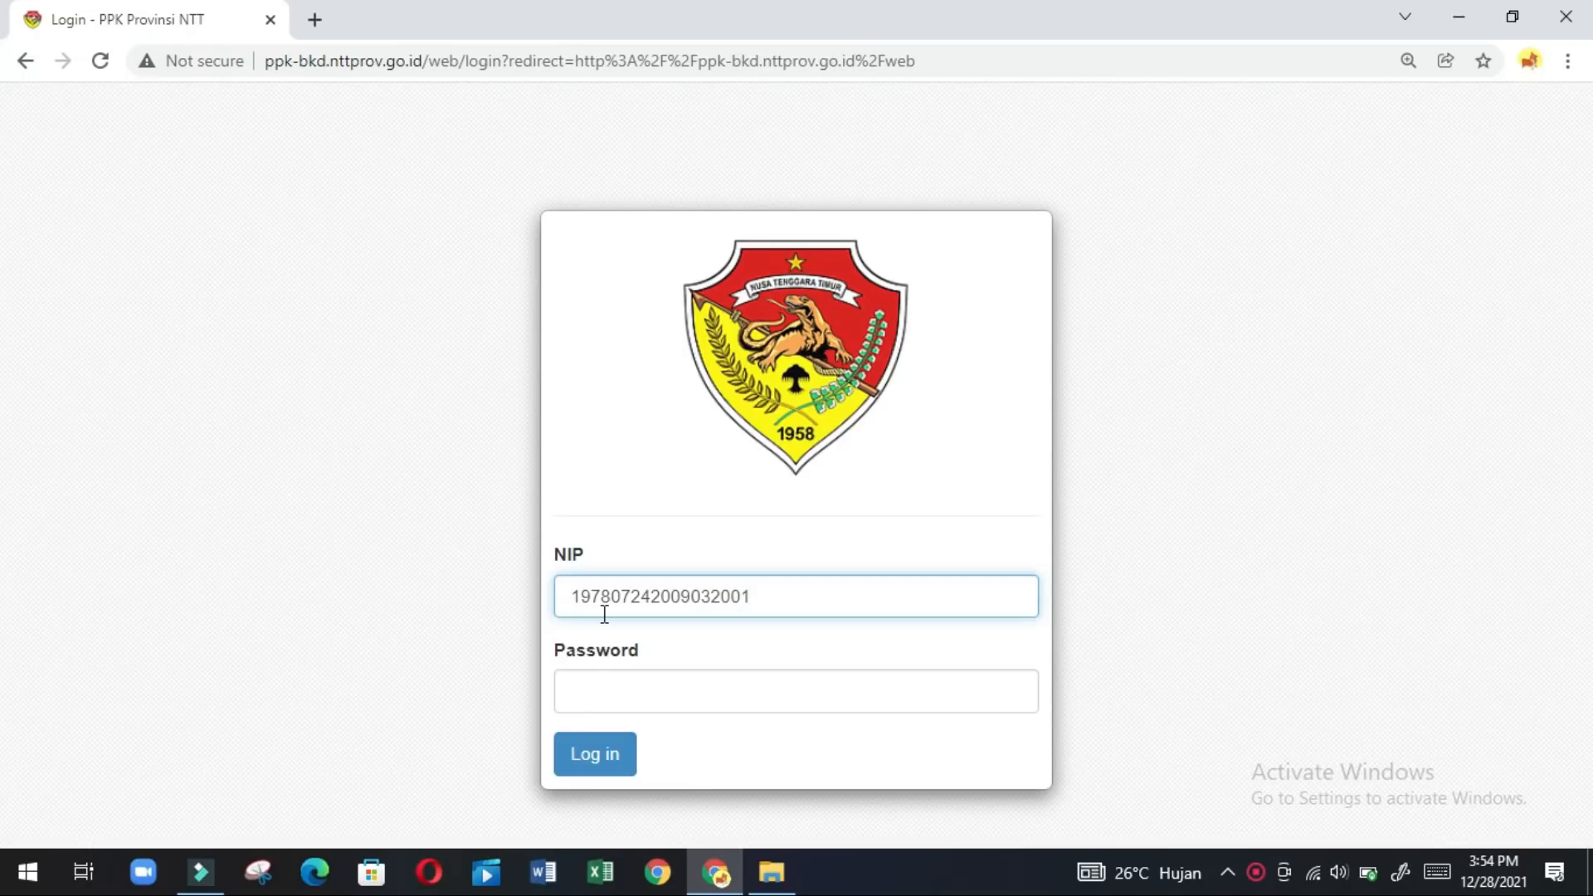
pyautogui.click(583, 699)
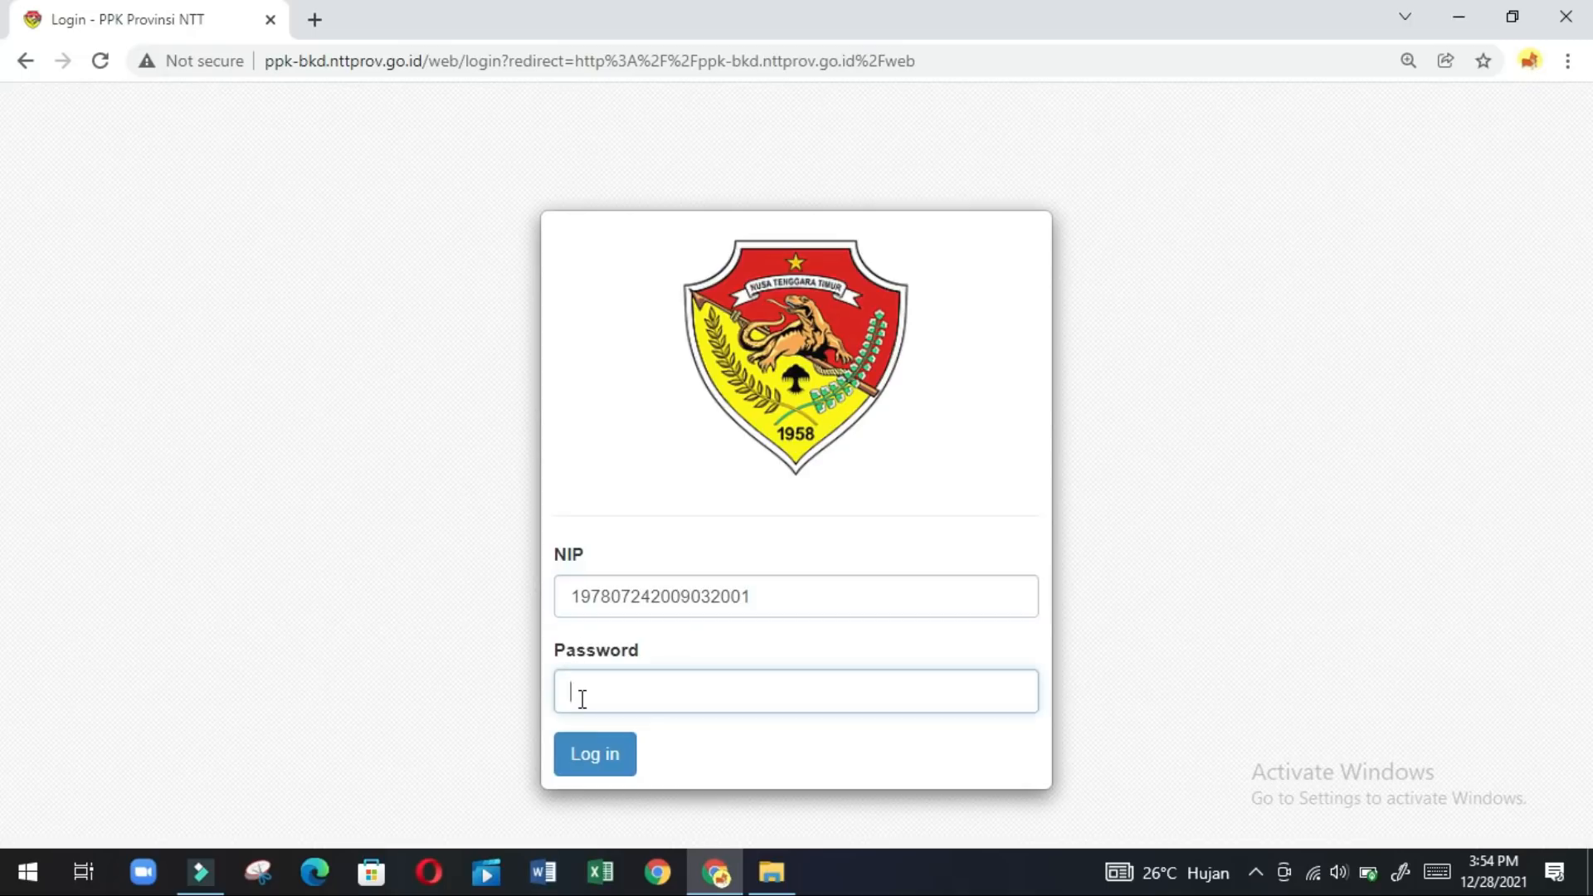
pyautogui.write('**********')
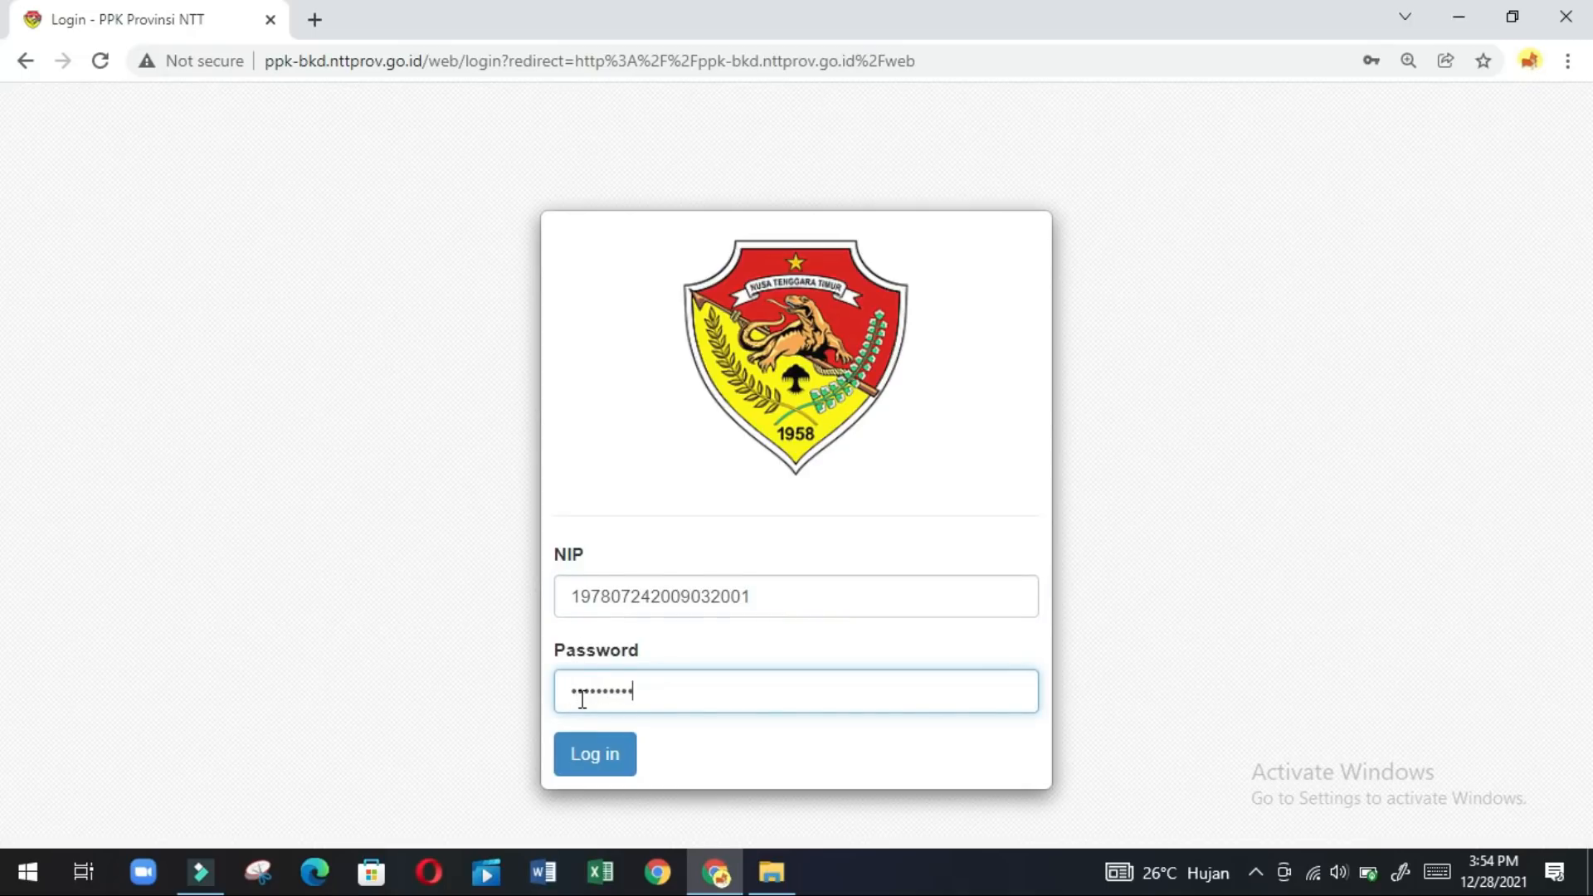
pyautogui.write('*')
pyautogui.click(581, 768)
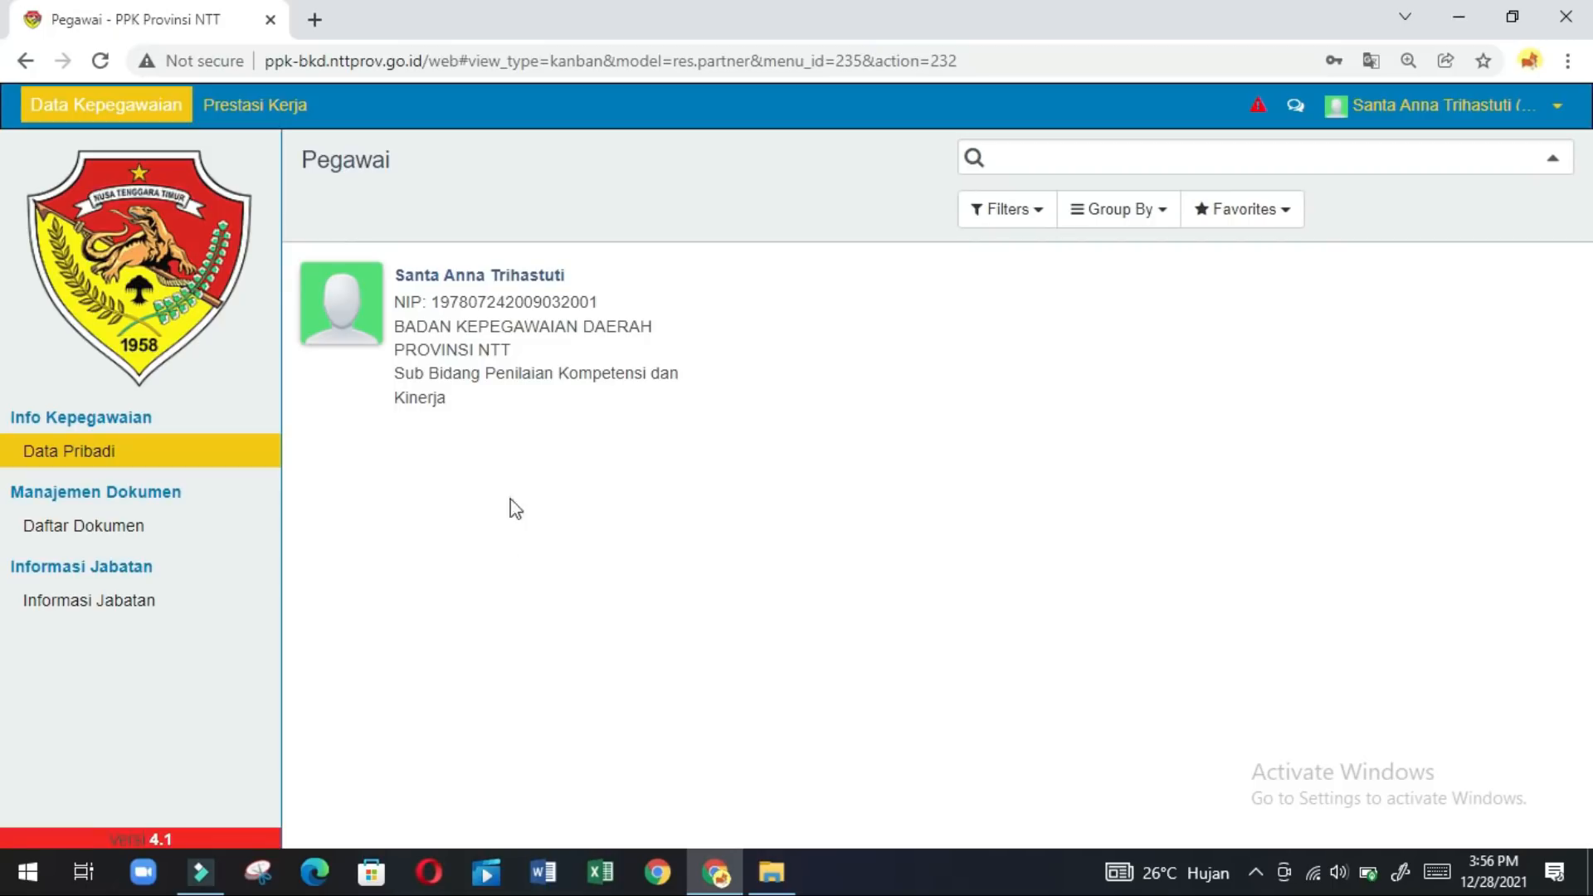
# Open Perilaku Bulanan under Prestasi Kerja › Realisasi Perilaku Bulanan to list monthly scores.
pyautogui.click(266, 110)
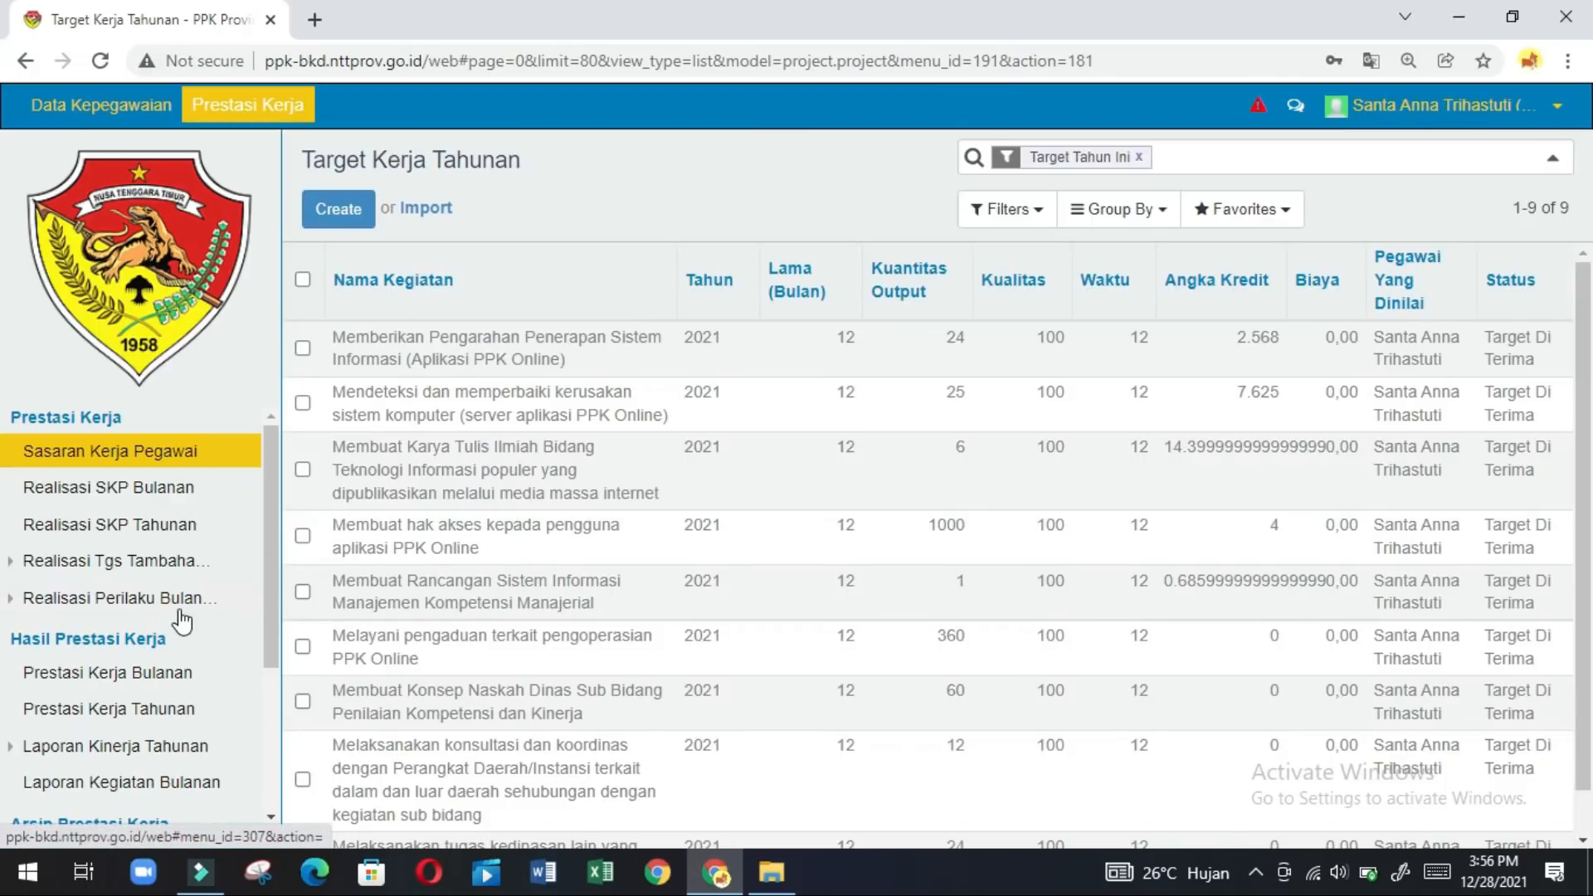
pyautogui.click(273, 818)
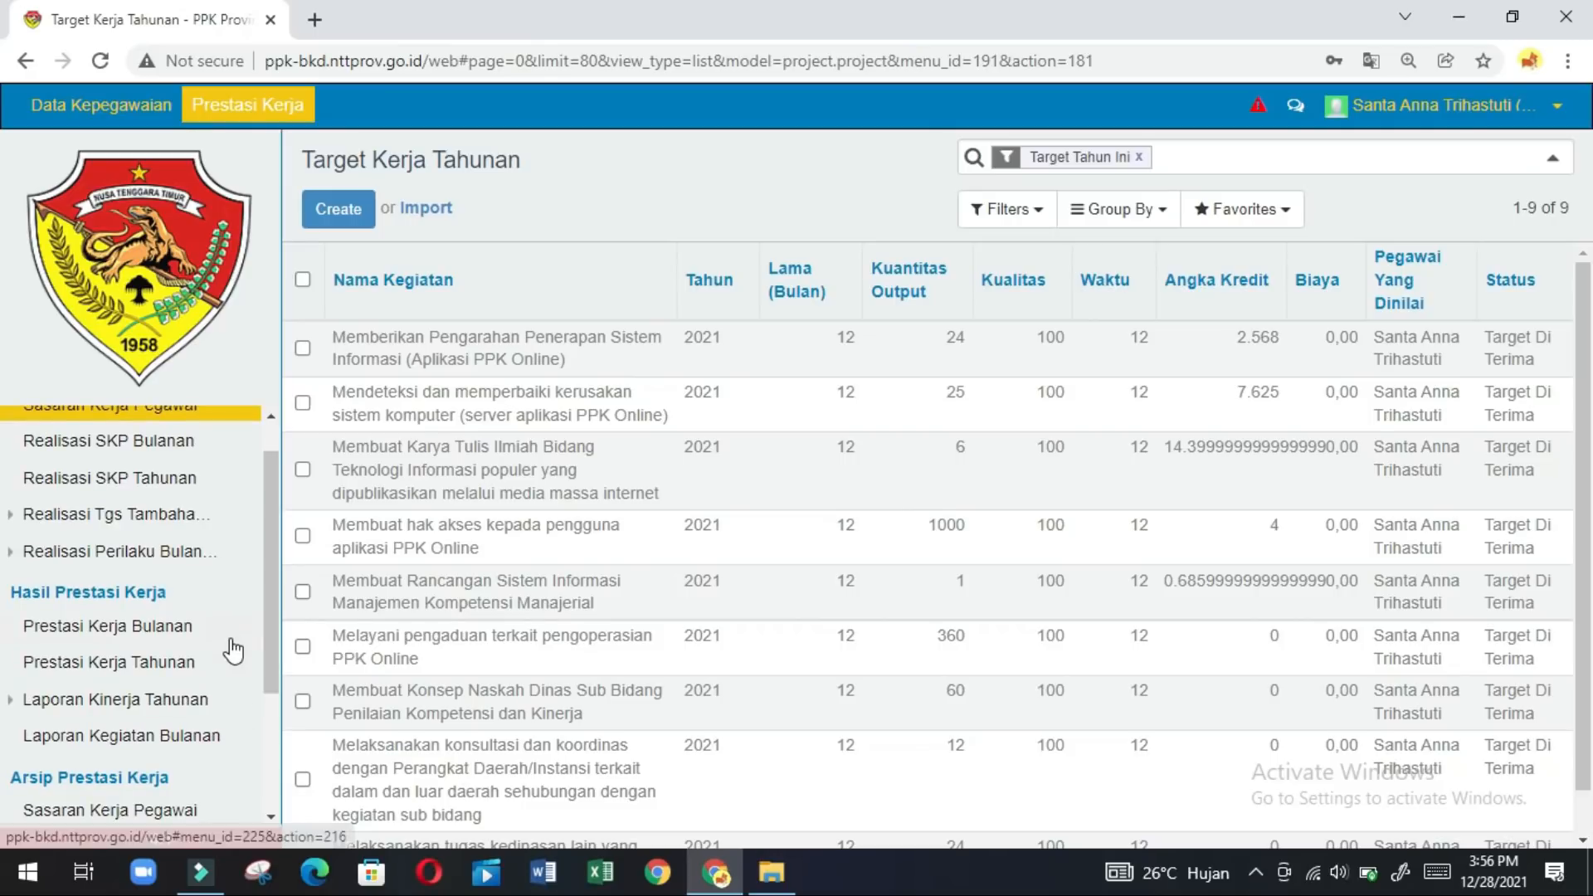
pyautogui.click(144, 554)
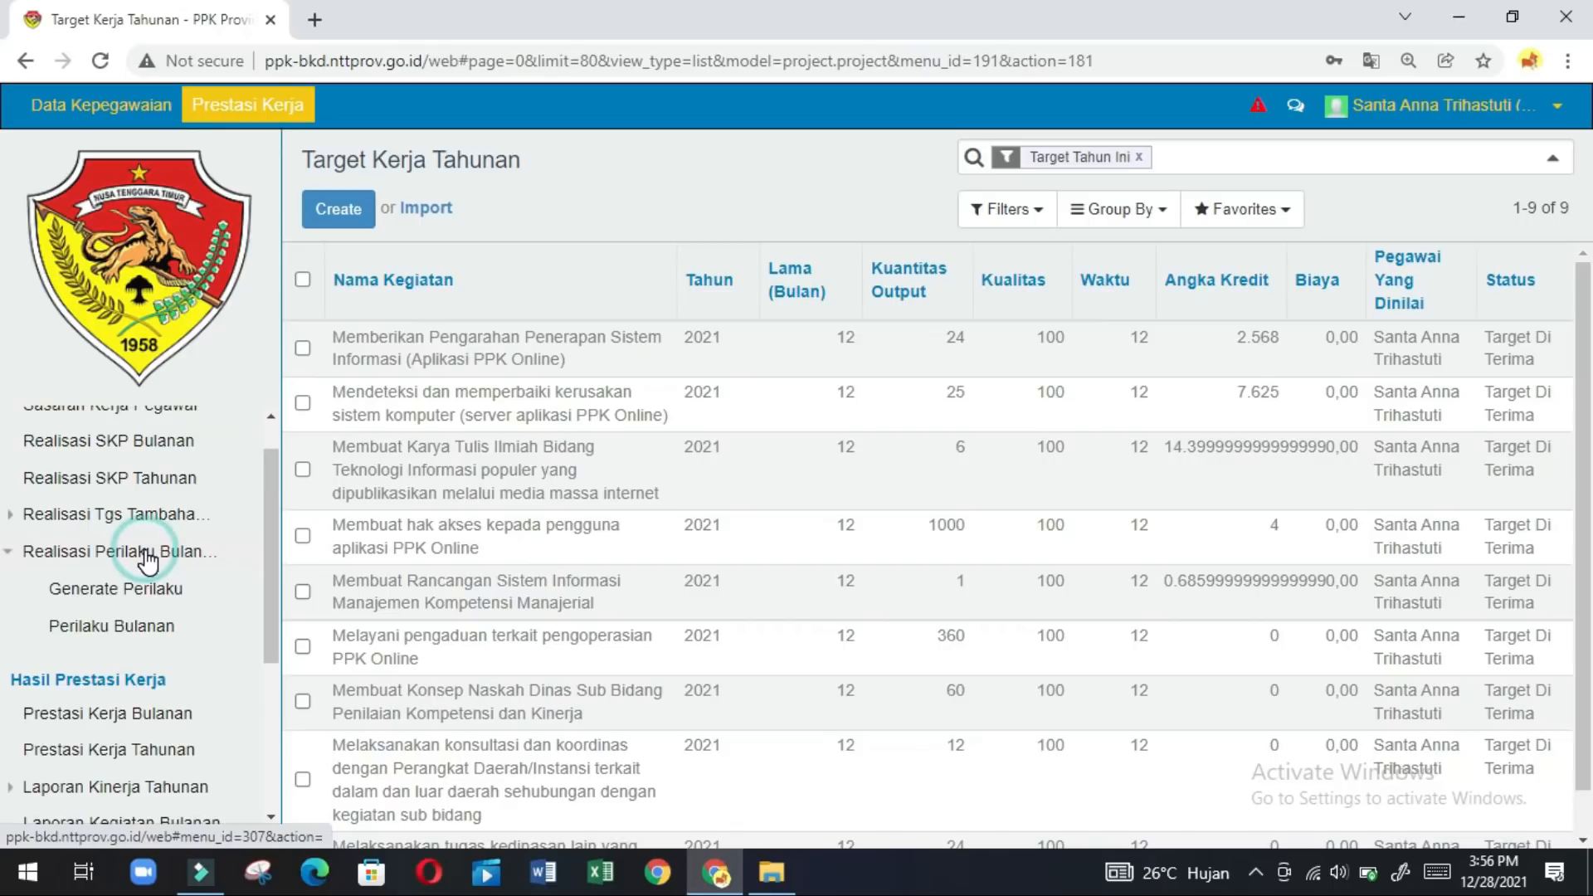
pyautogui.click(115, 629)
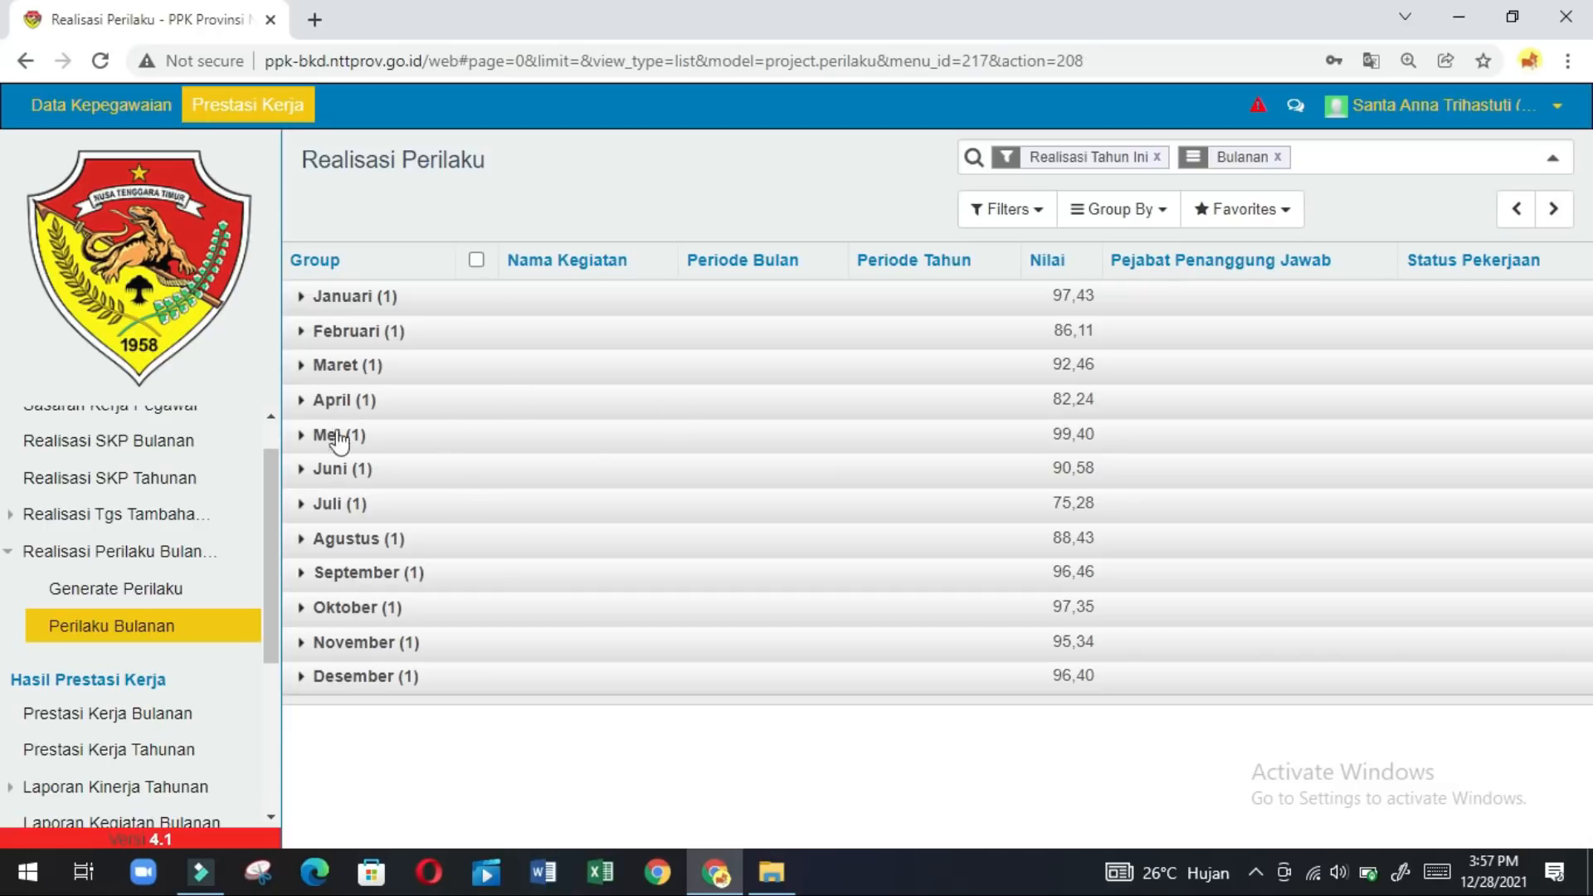
pyautogui.click(272, 411)
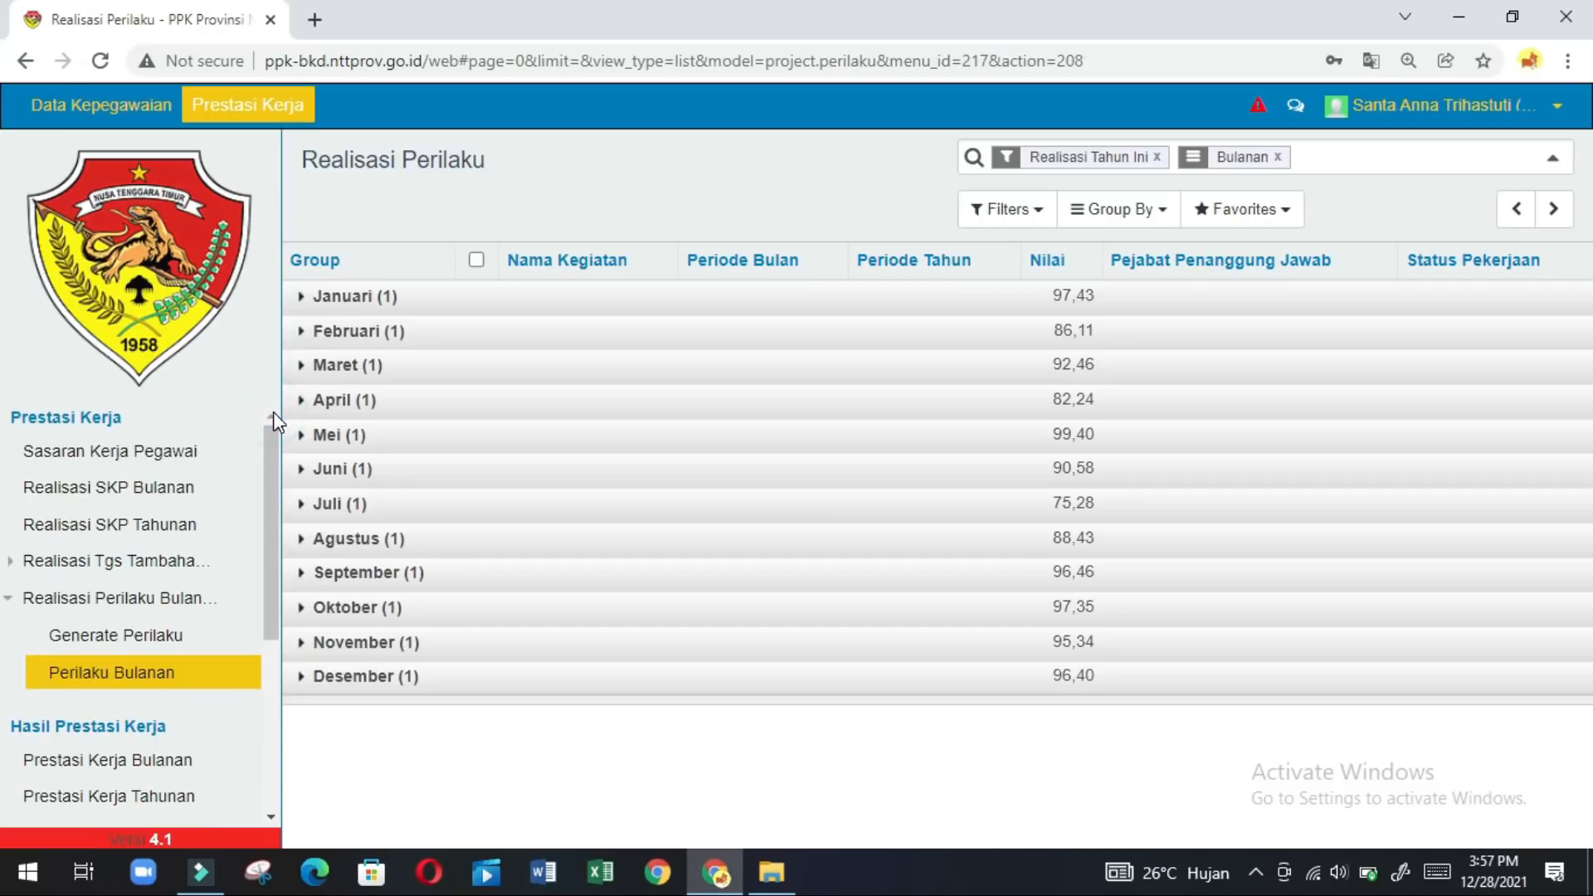
# Open Realisasi SKP Tahunan and scroll through its 37 activities, then back to the top.
pyautogui.click(95, 535)
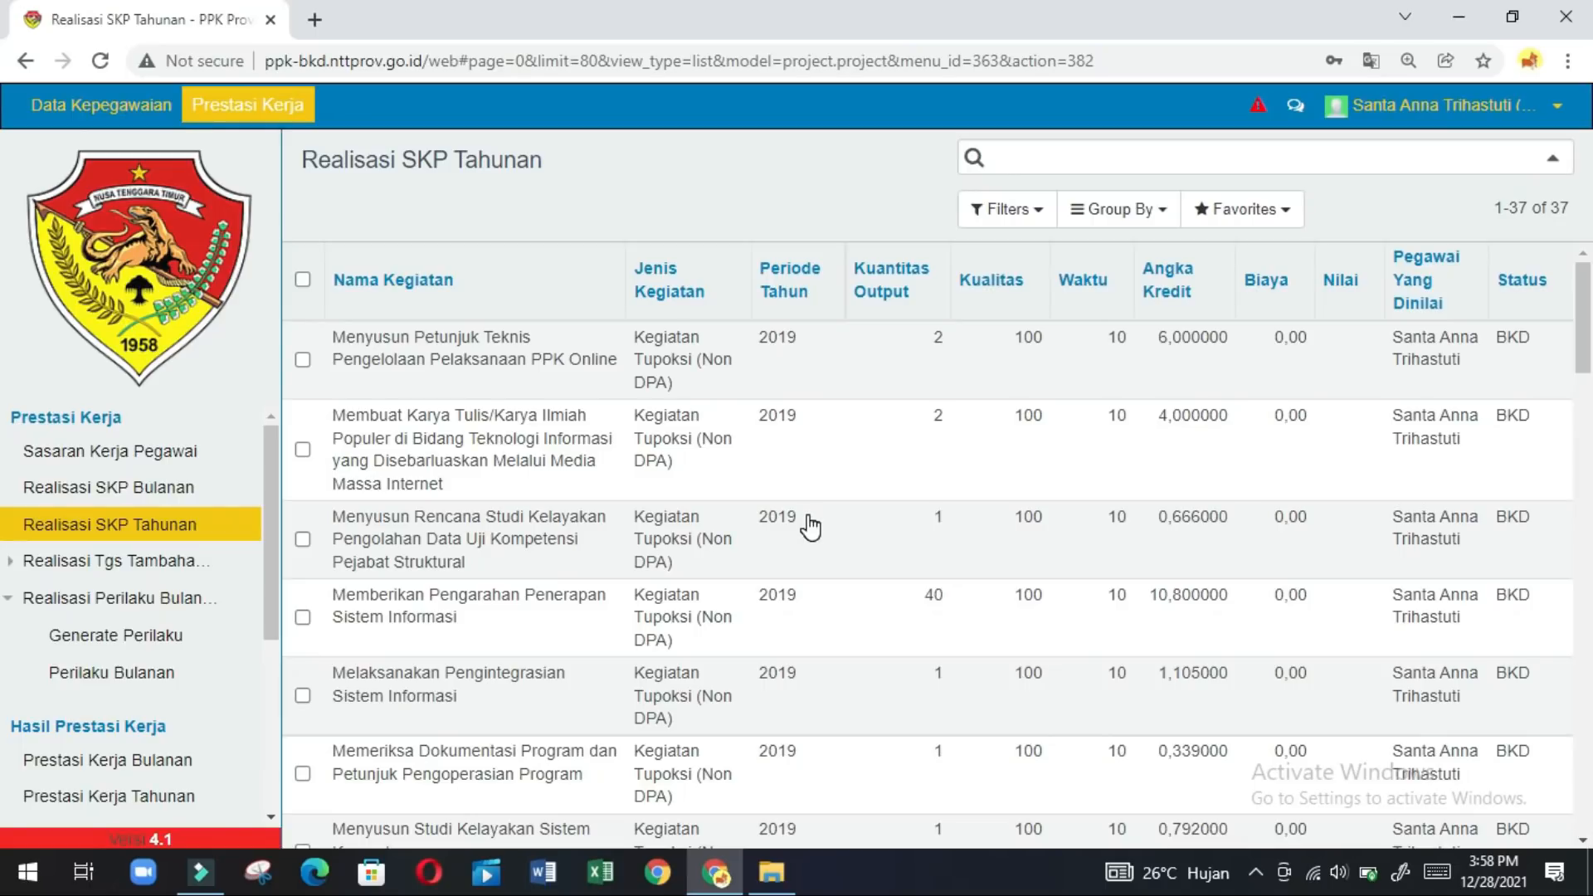
pyautogui.scroll(-3, 1584, 740)
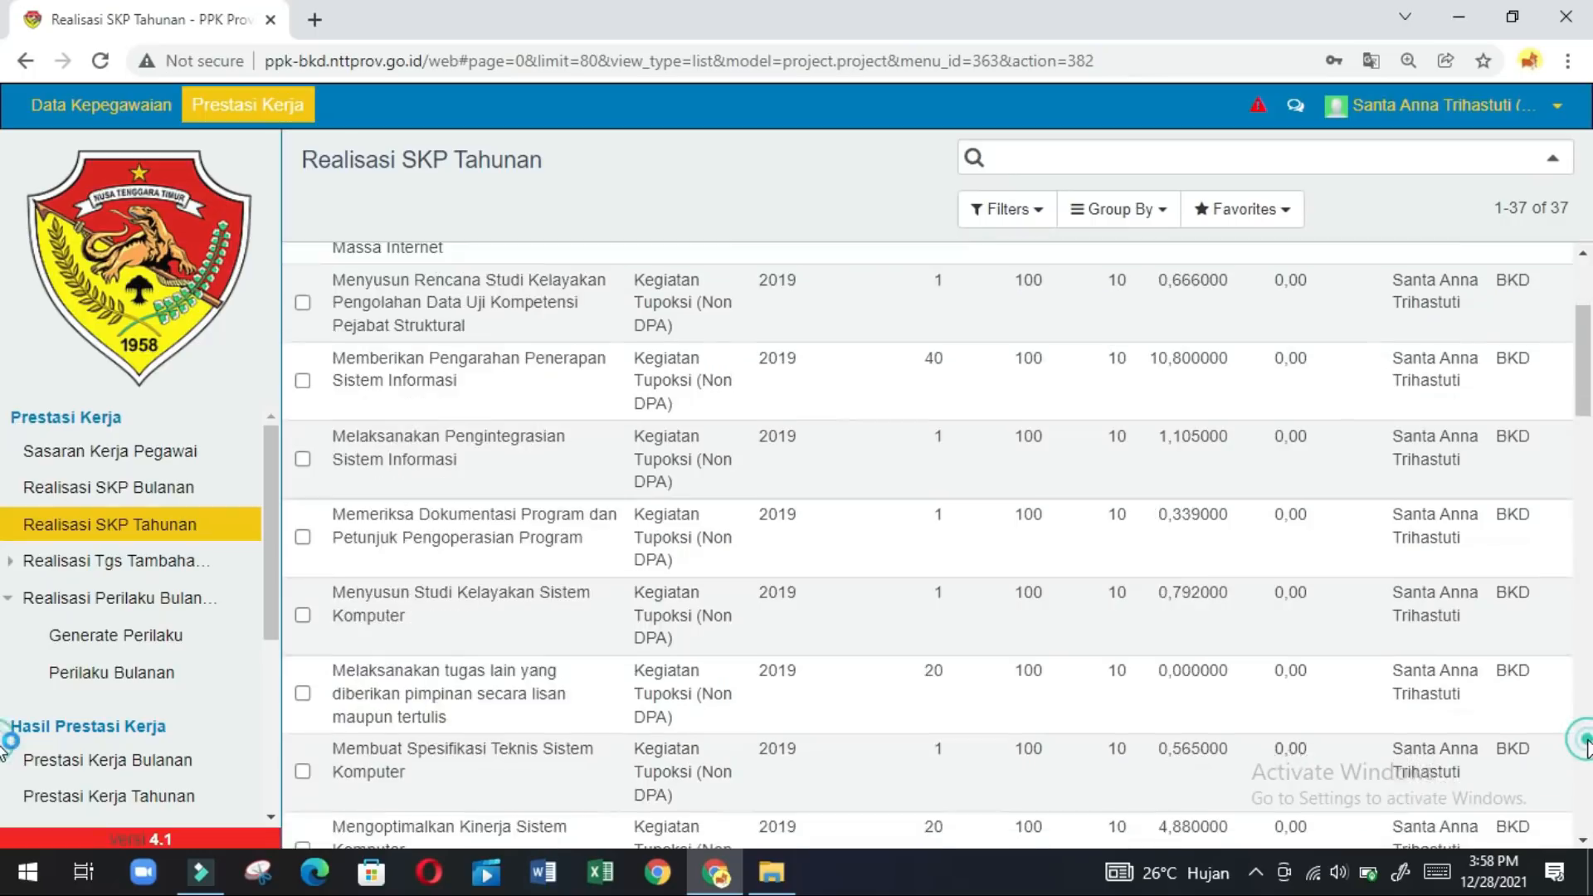
pyautogui.scroll(-3, 1585, 740)
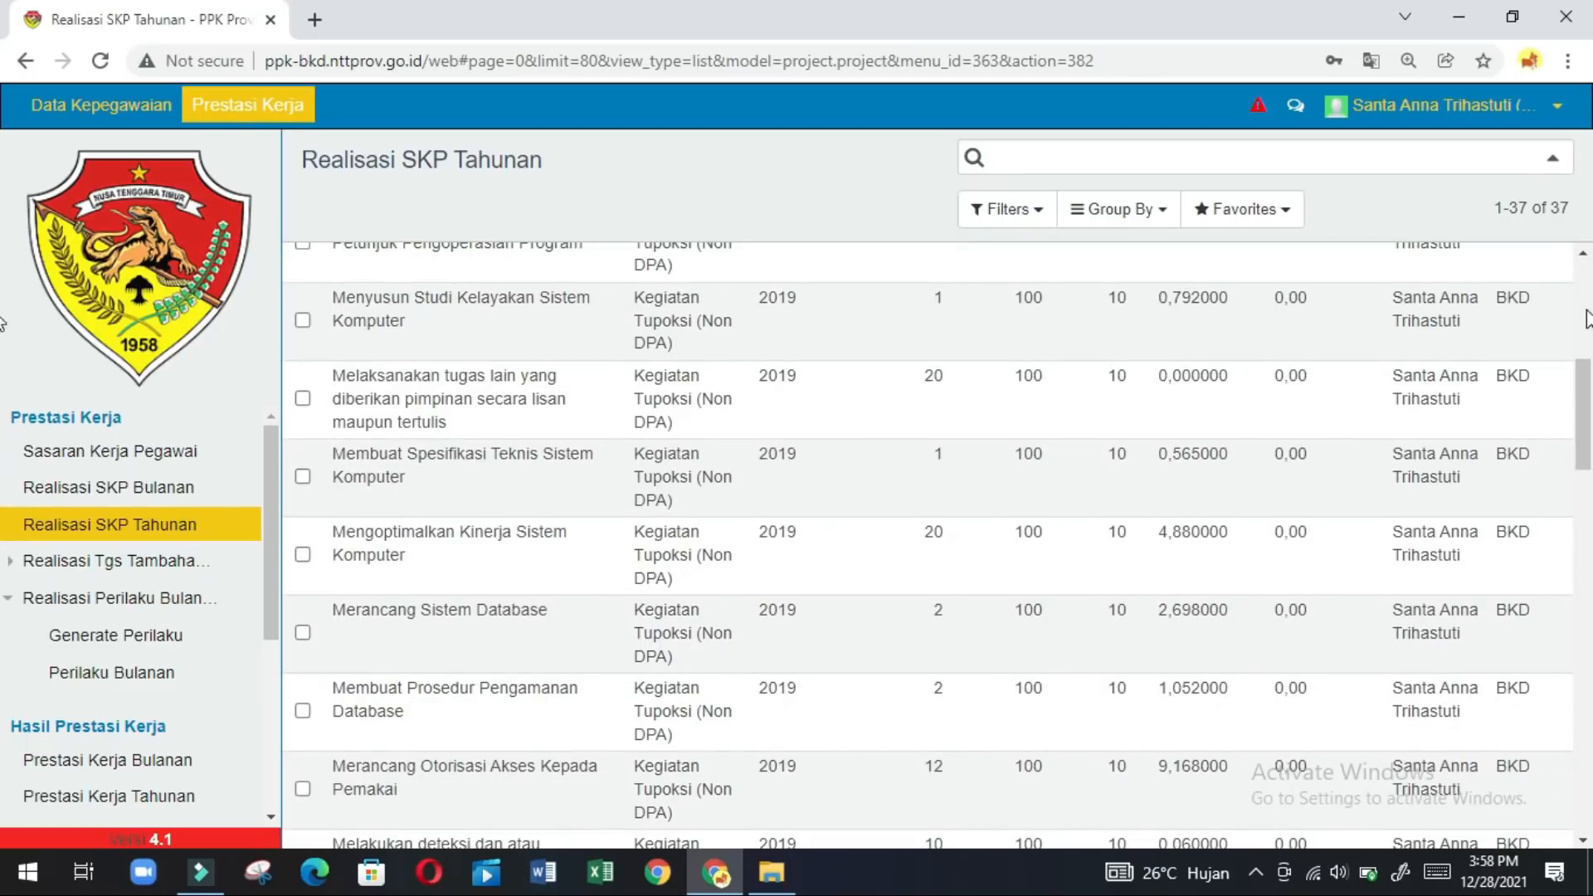
pyautogui.scroll(6, 1576, 316)
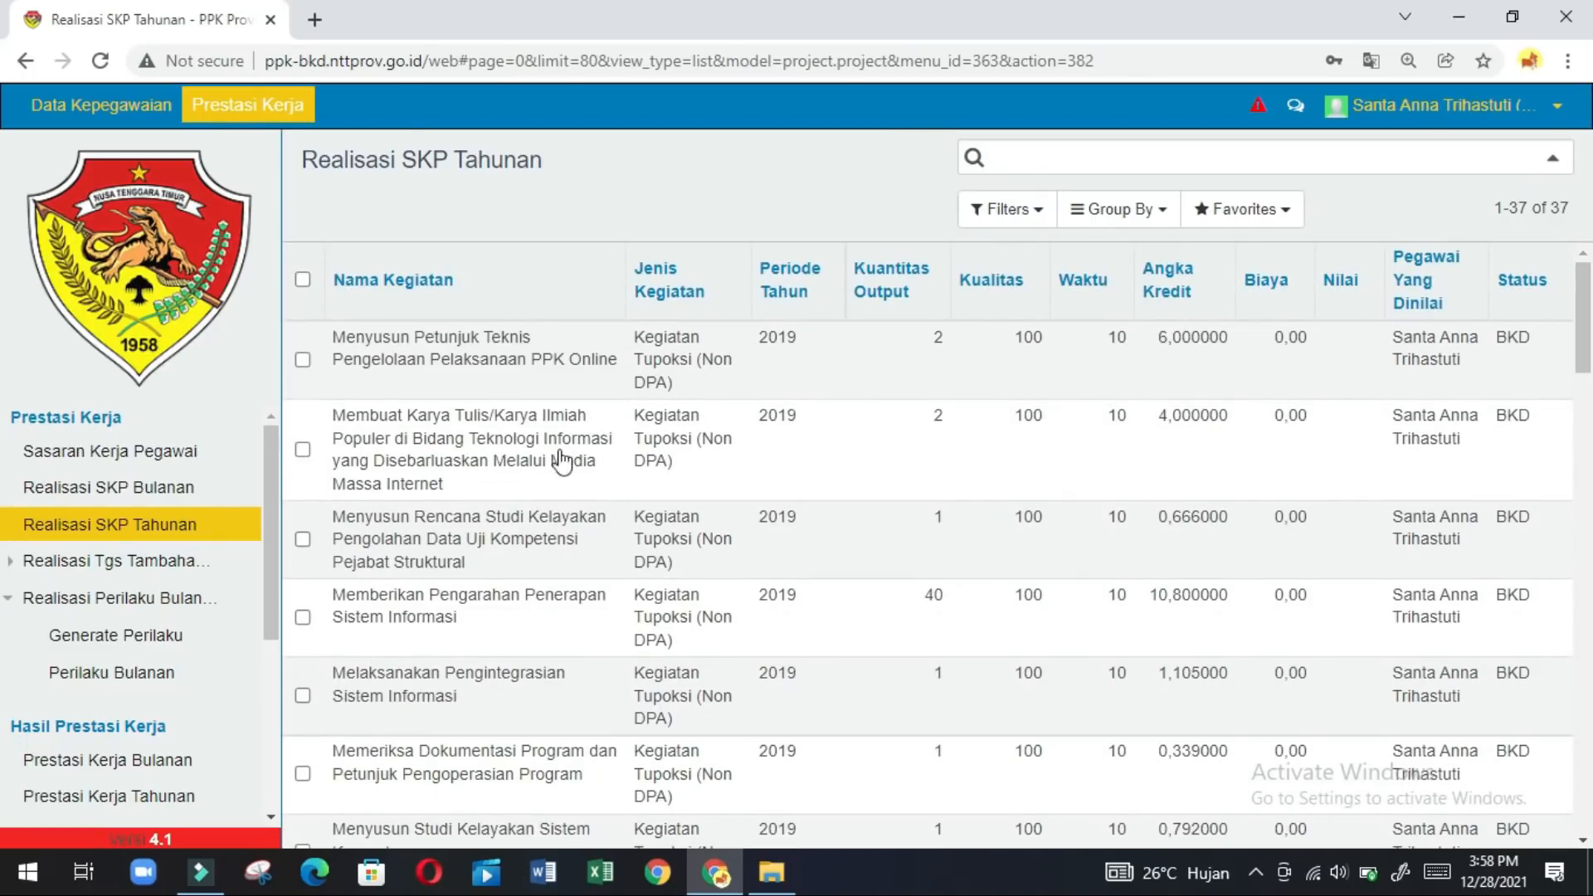
# Add a custom Periode Tahun grouping, splitting the list into 2019 (18), 2020 (10) and 2021 (9).
pyautogui.click(1168, 217)
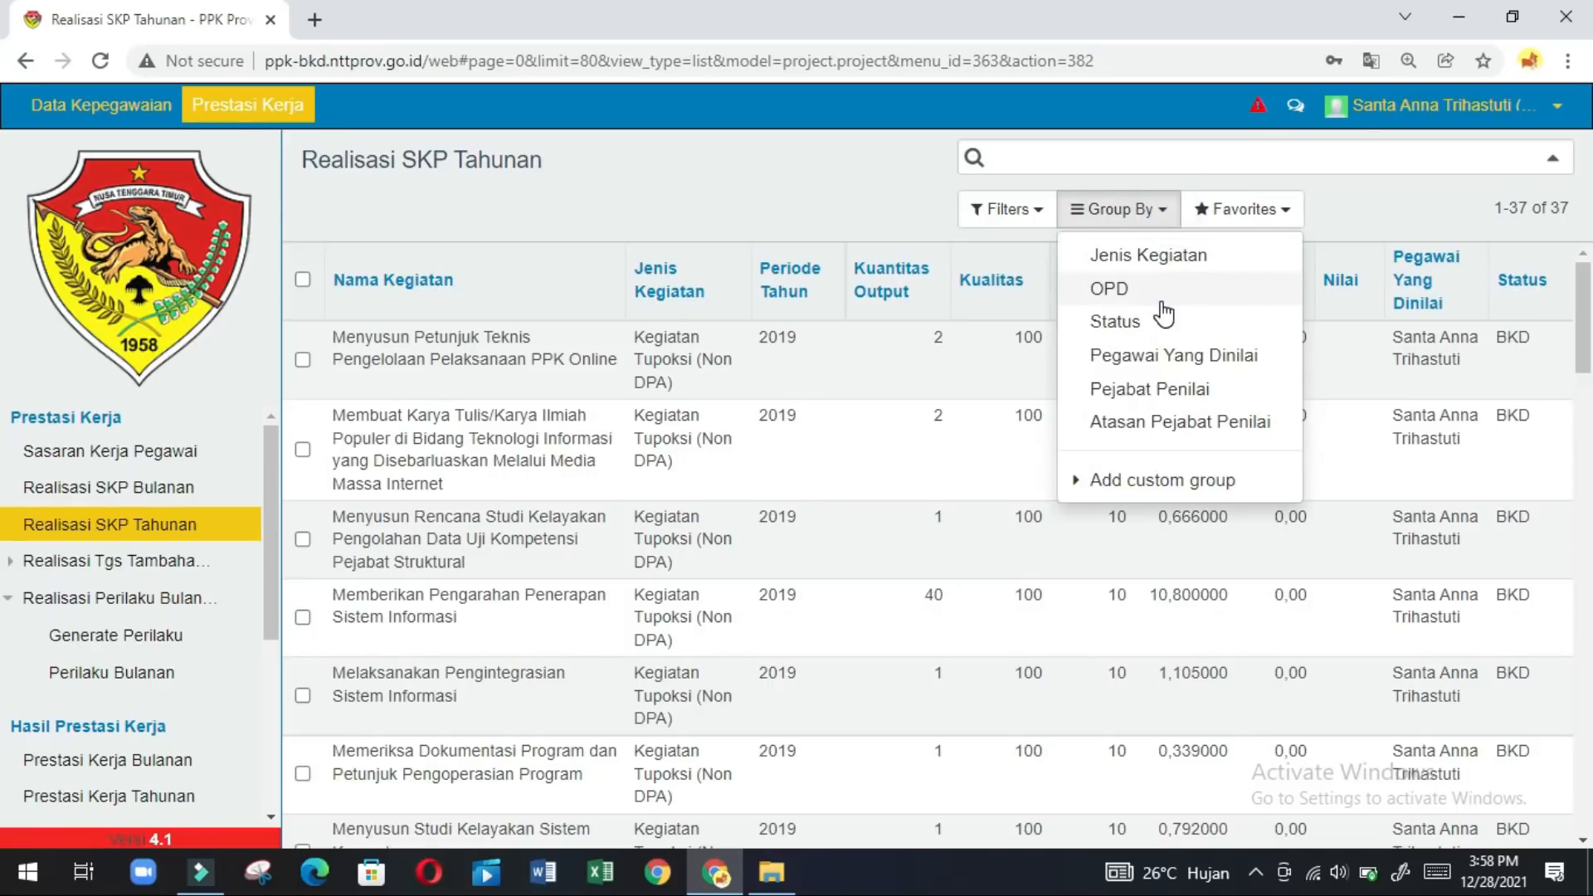
pyautogui.click(1092, 495)
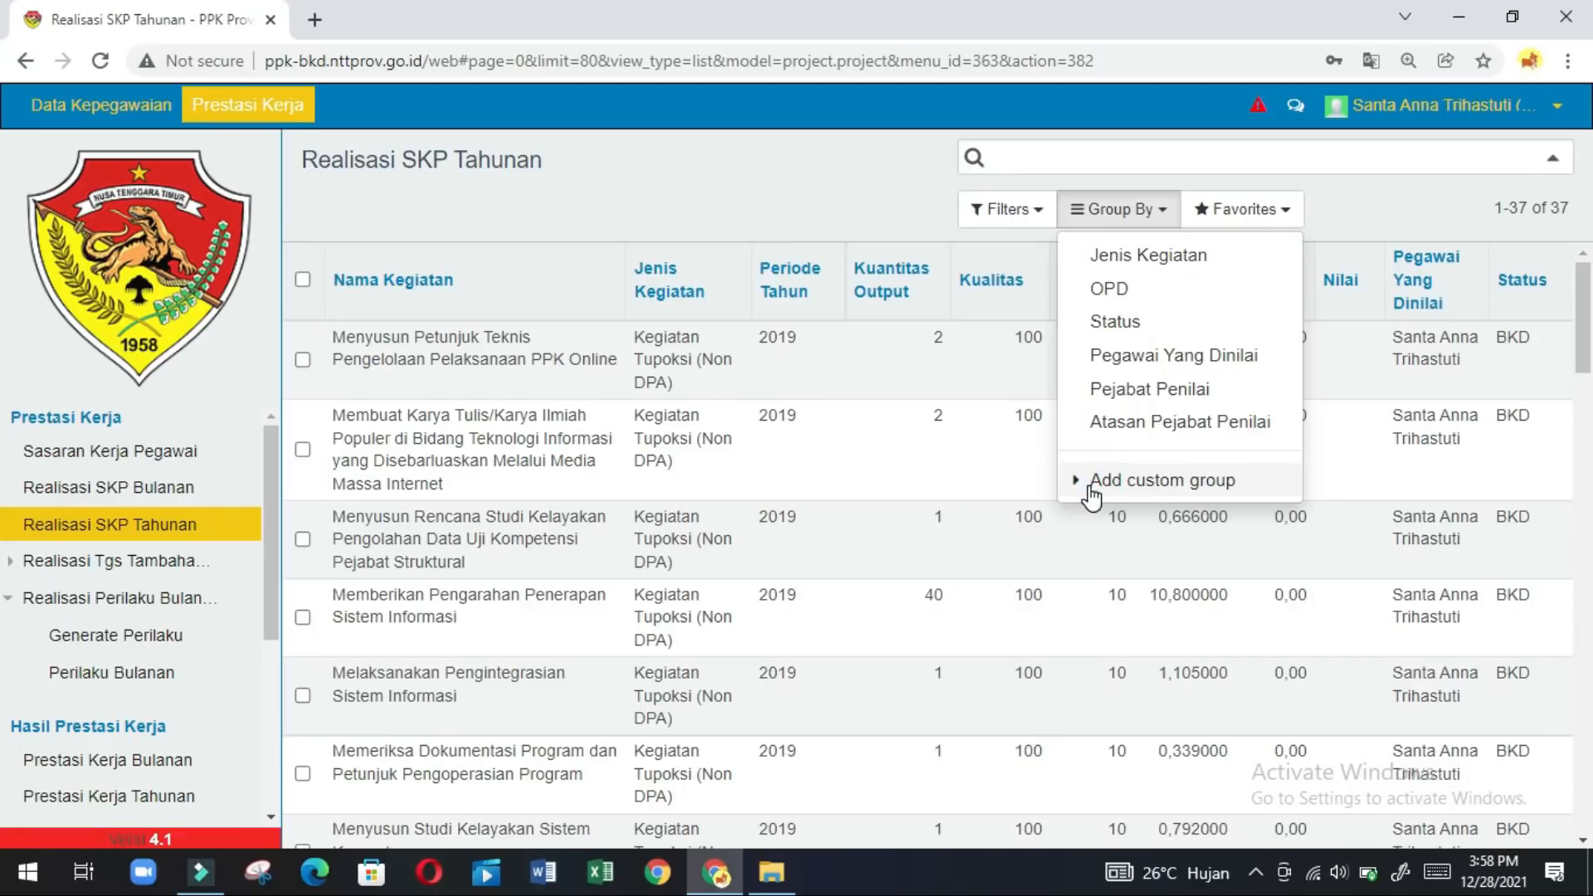
pyautogui.click(1092, 496)
pyautogui.click(1413, 523)
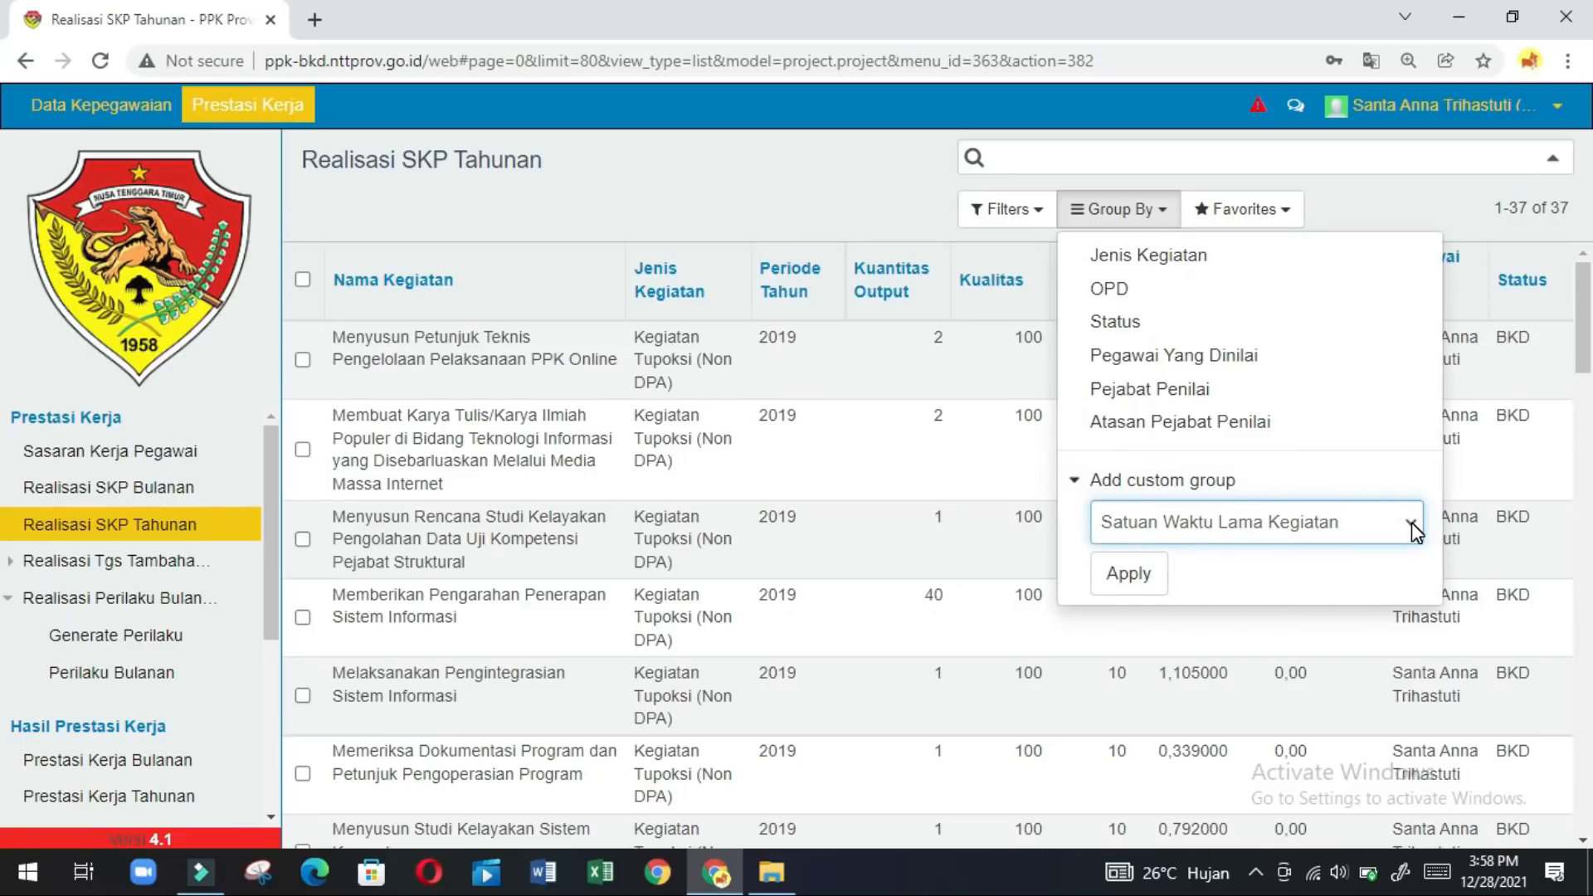
pyautogui.click(1415, 528)
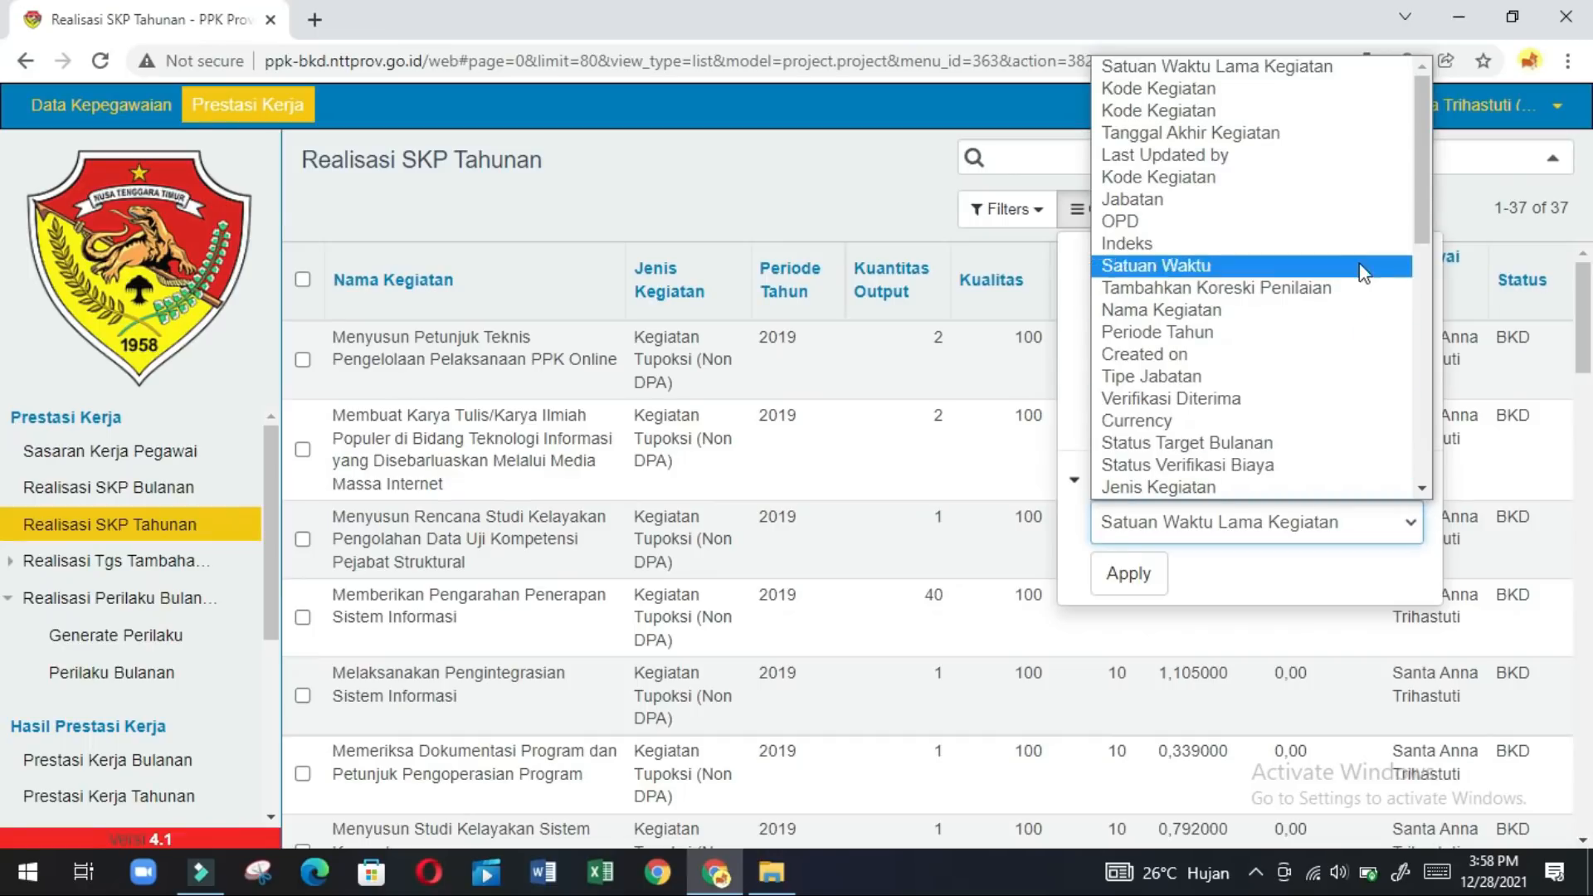
pyautogui.click(1433, 430)
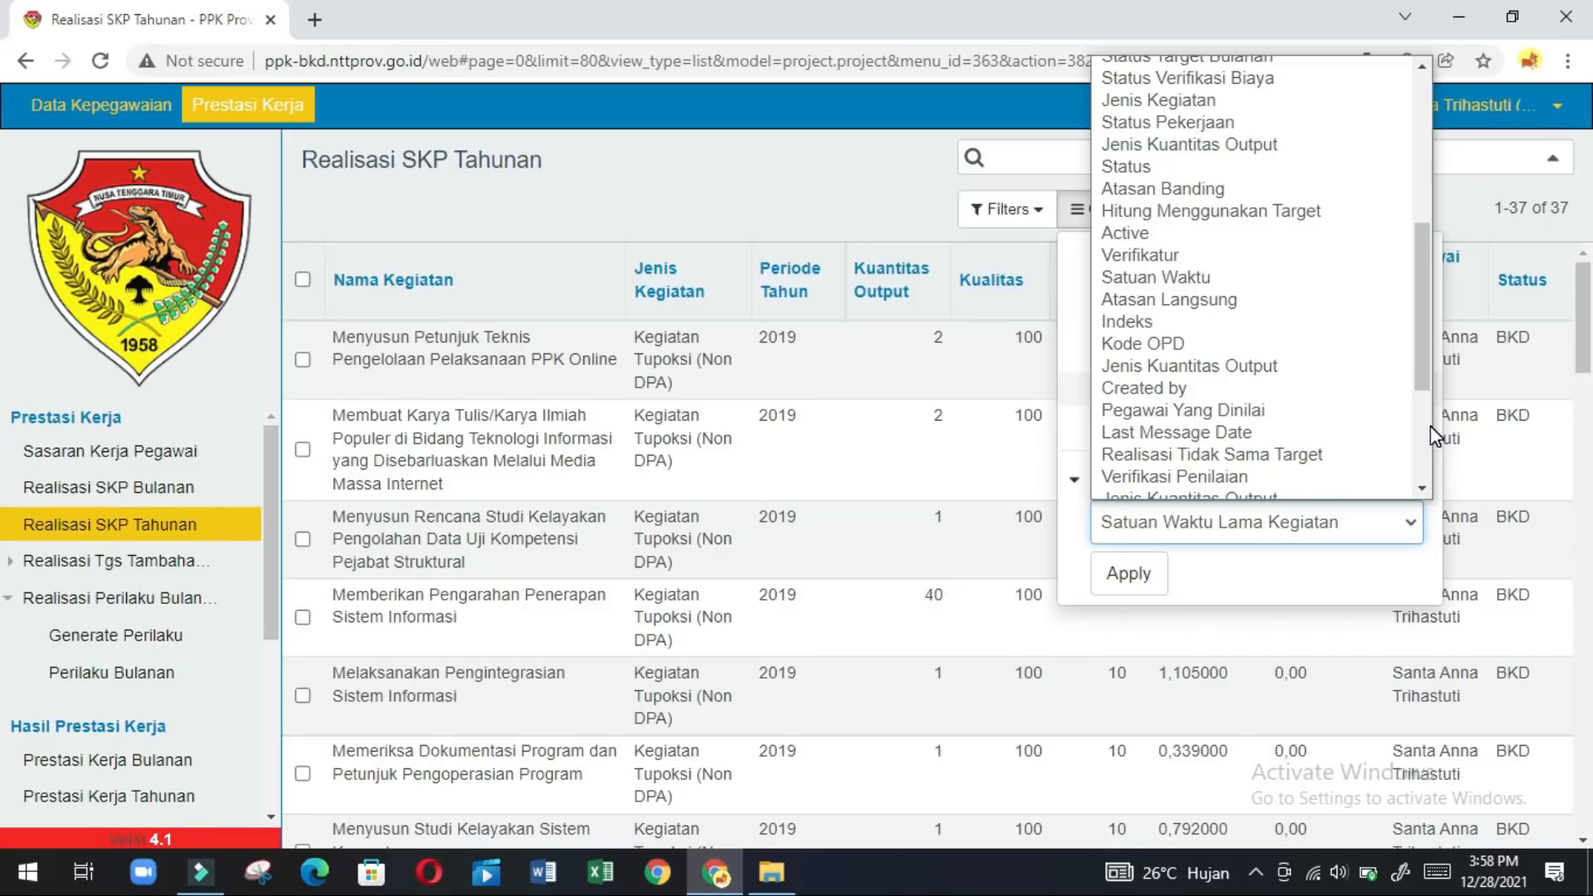
pyautogui.click(1425, 438)
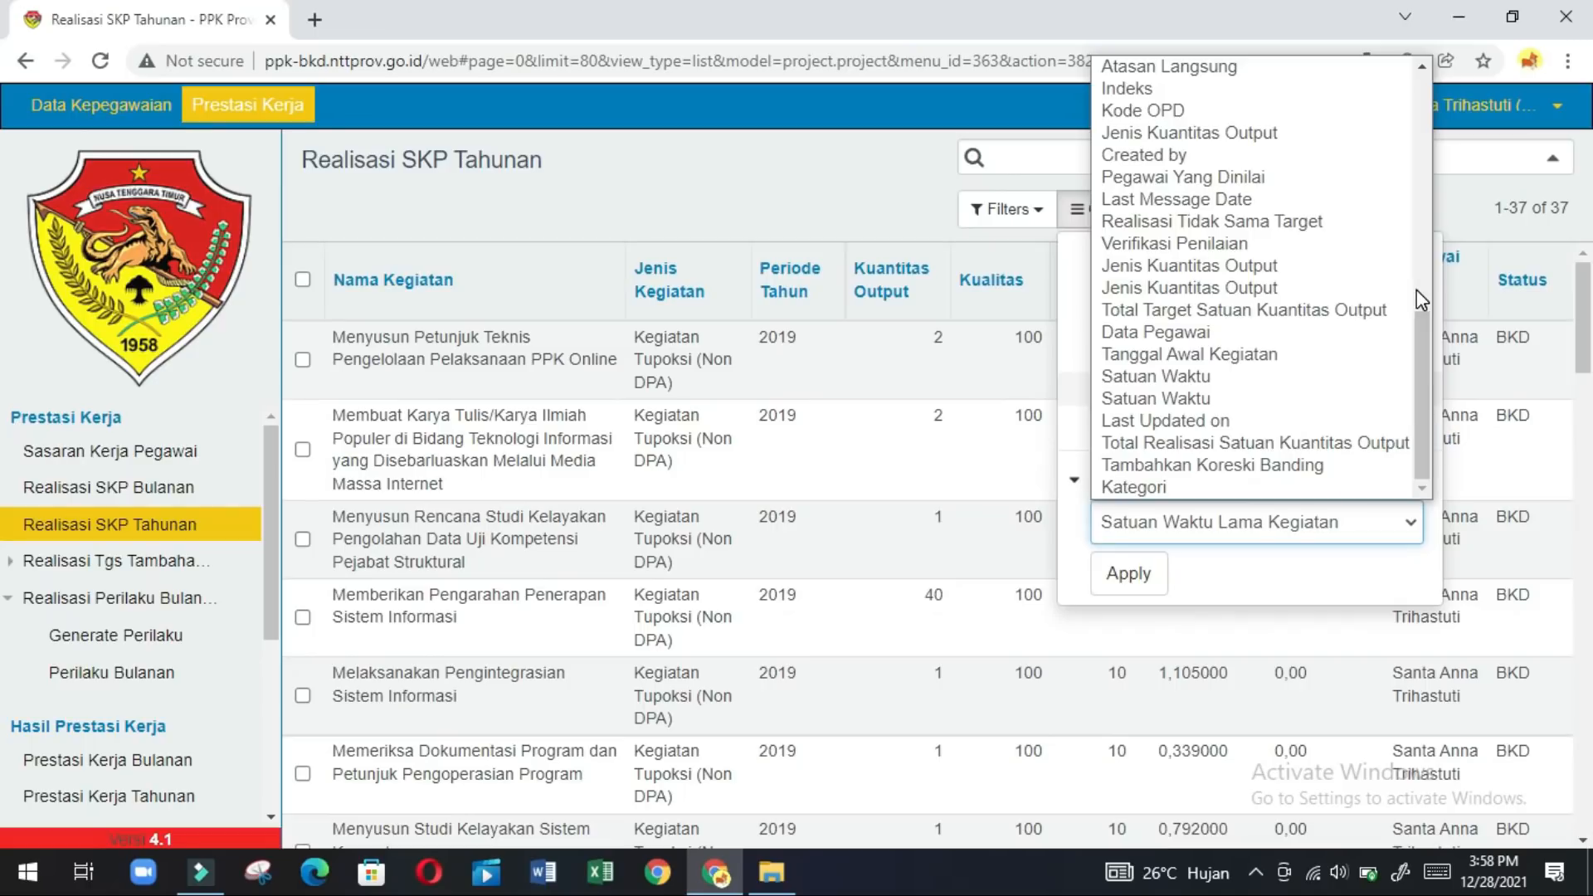
pyautogui.click(1421, 194)
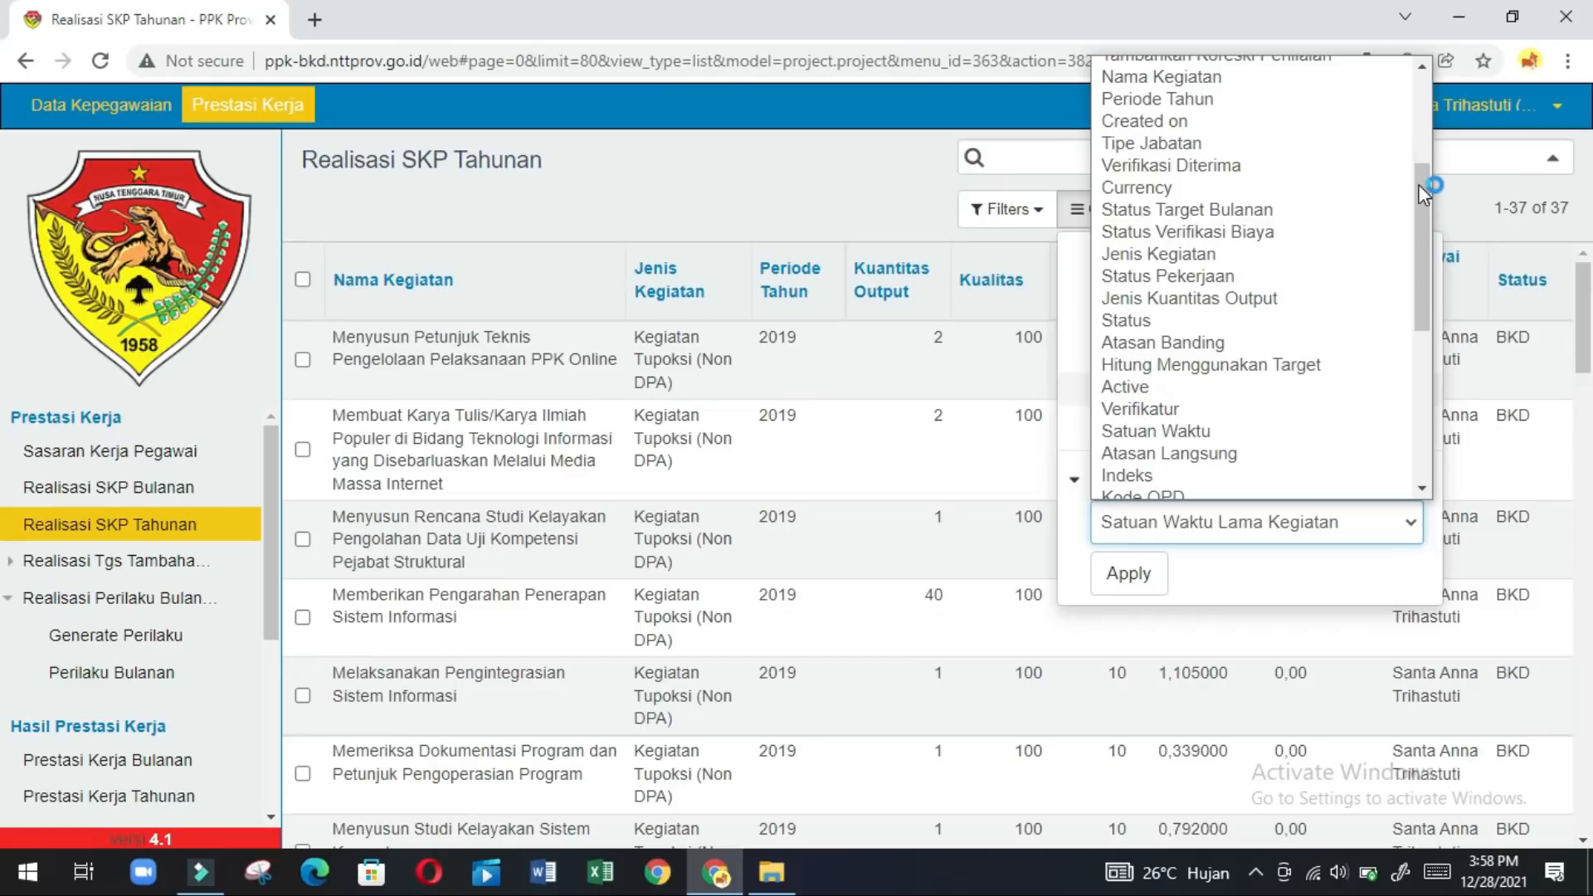
pyautogui.click(1267, 103)
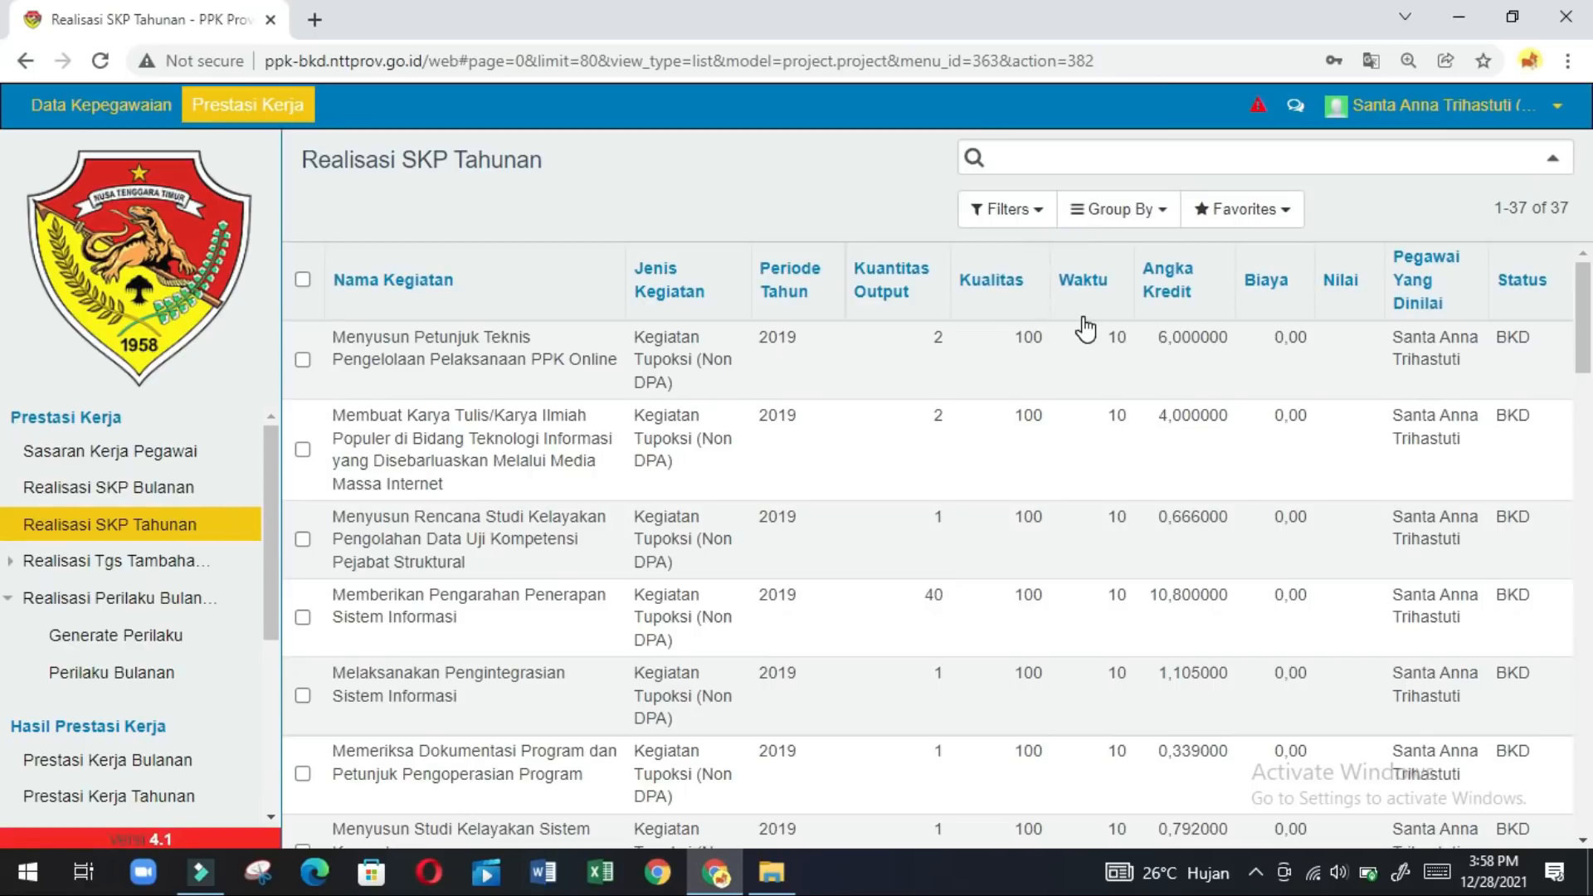
pyautogui.click(1170, 221)
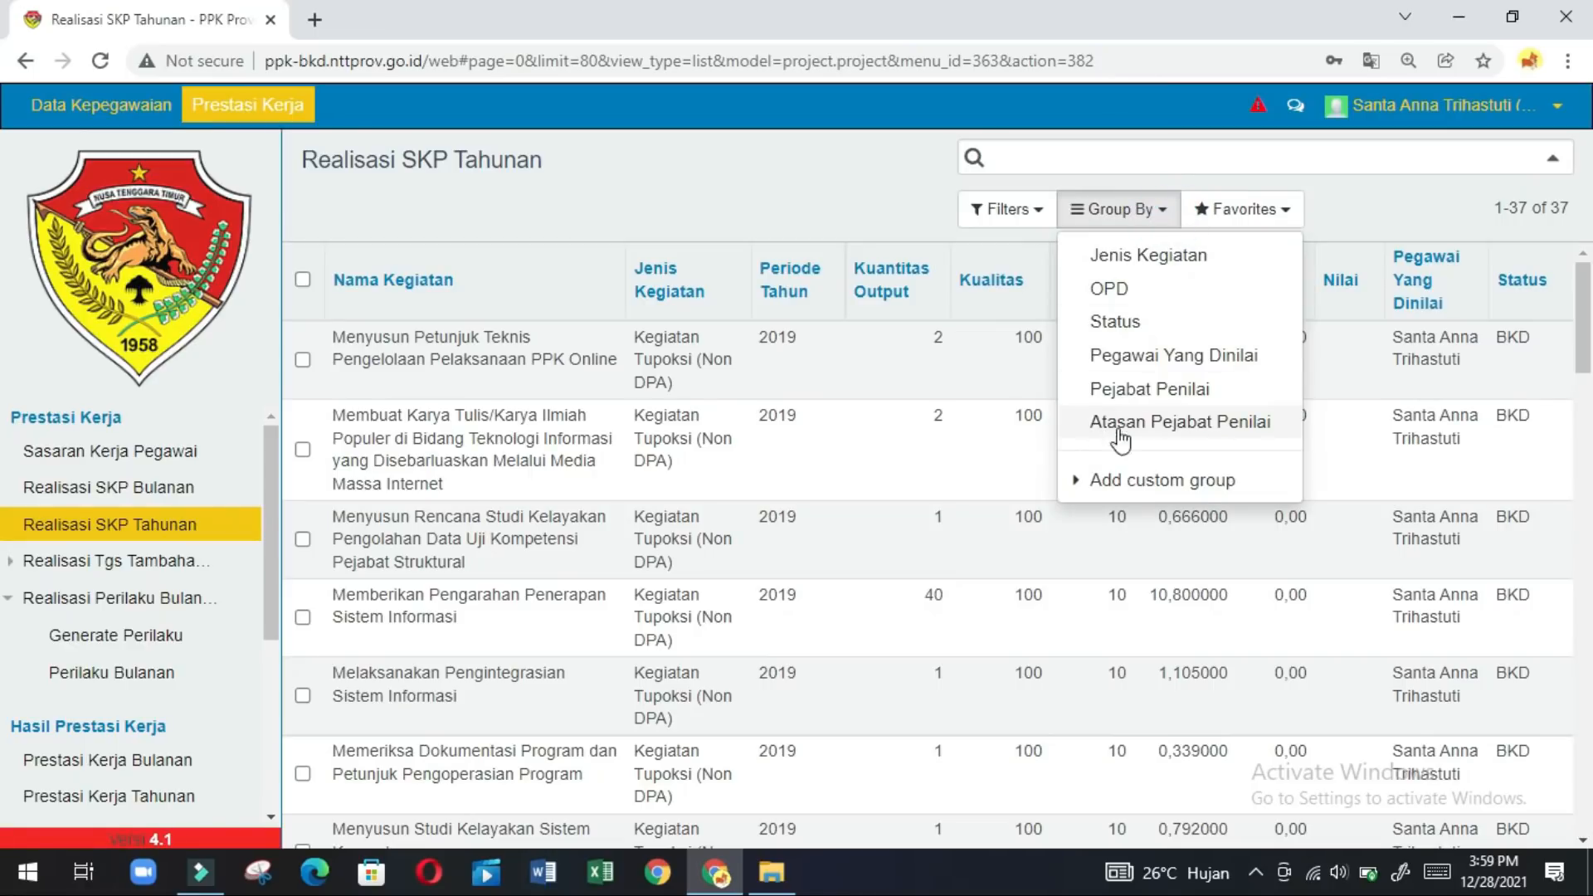
pyautogui.click(1128, 484)
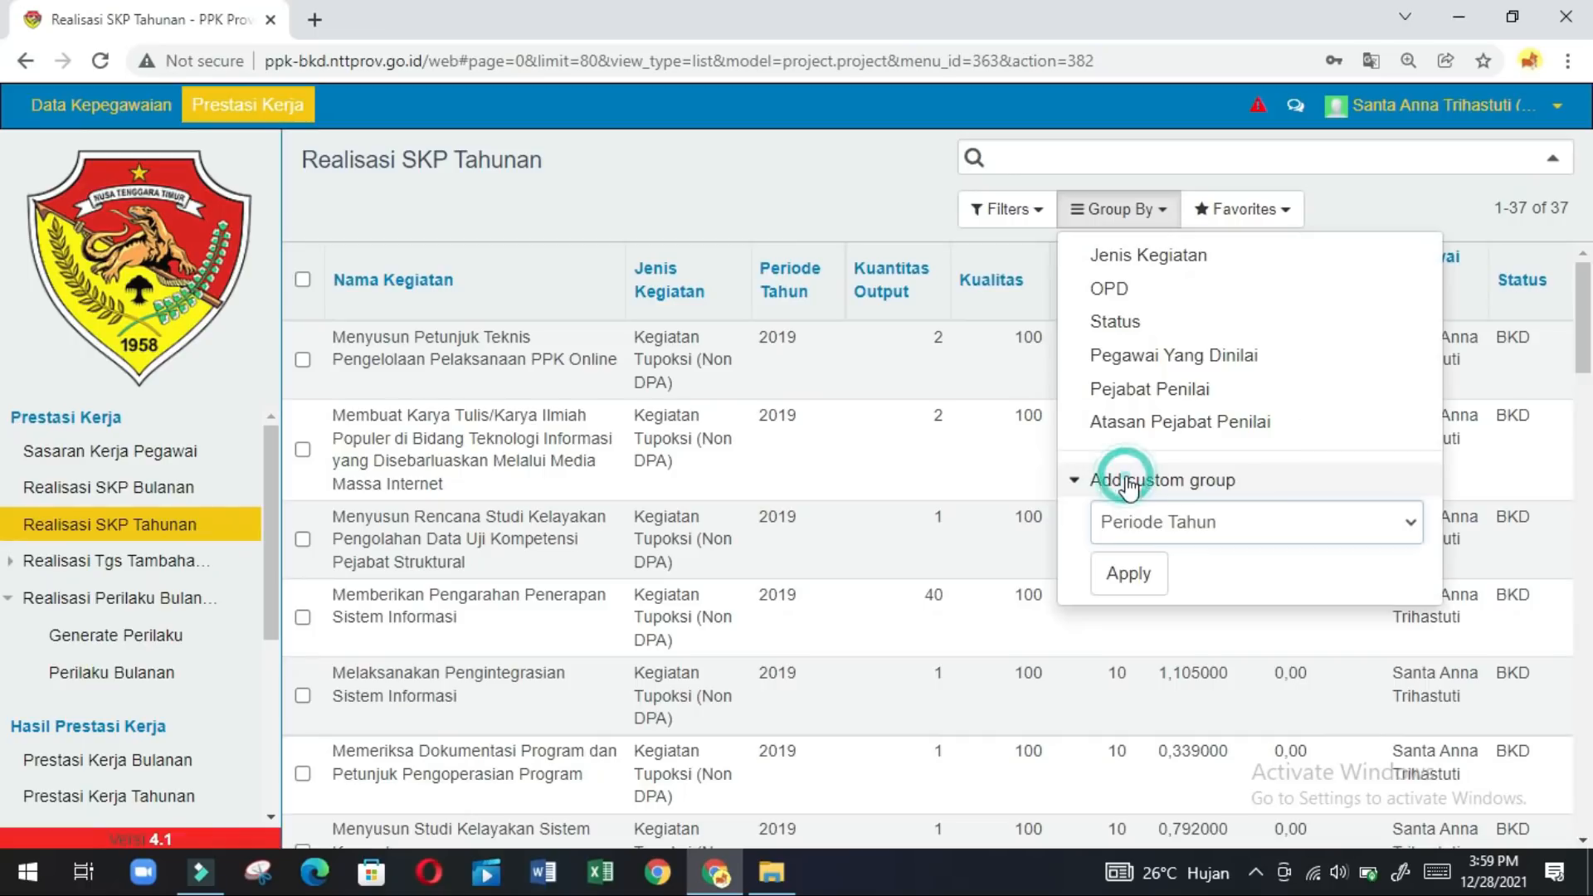
pyautogui.click(1129, 573)
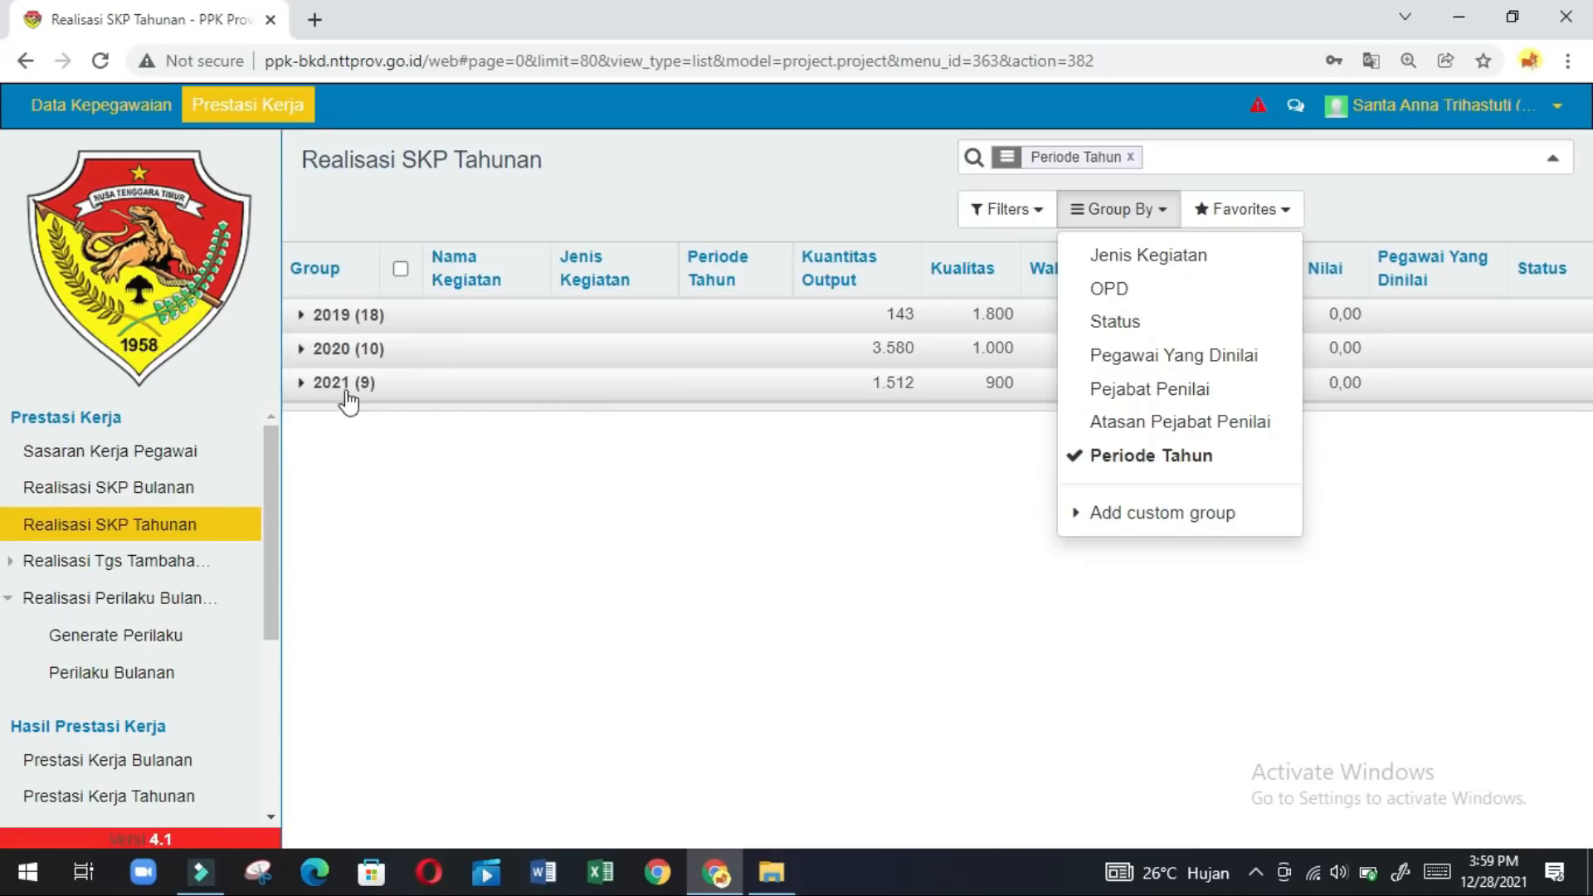
# Expand the 2021 group and open 'Memberikan Pengarahan Penerapan Sistem Informasi (Aplikasi PPK Online)'.
pyautogui.click(303, 389)
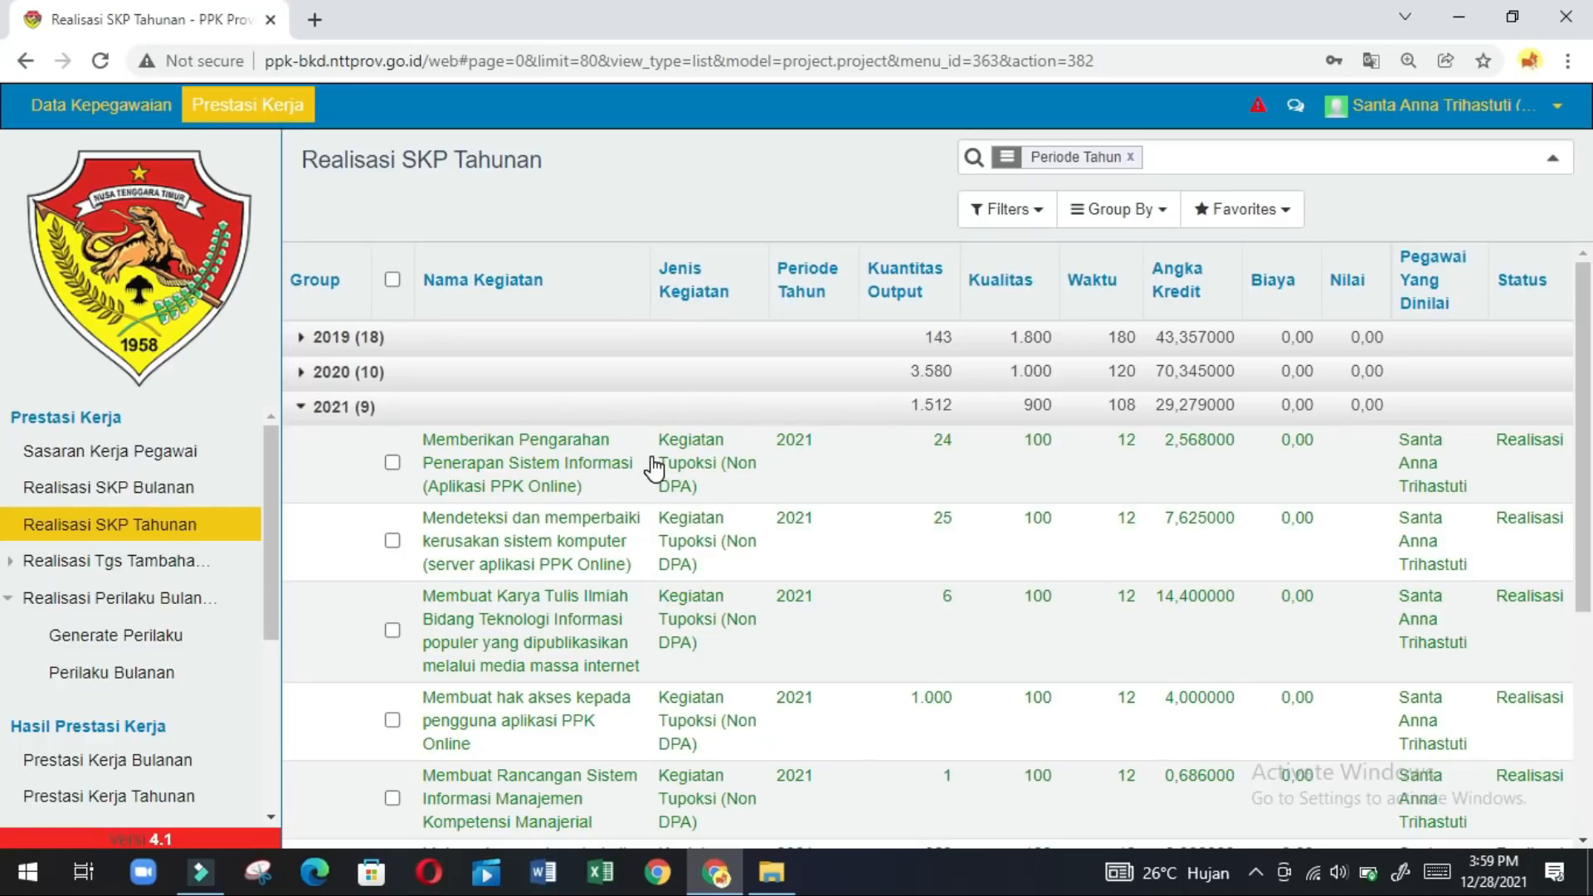
pyautogui.click(516, 469)
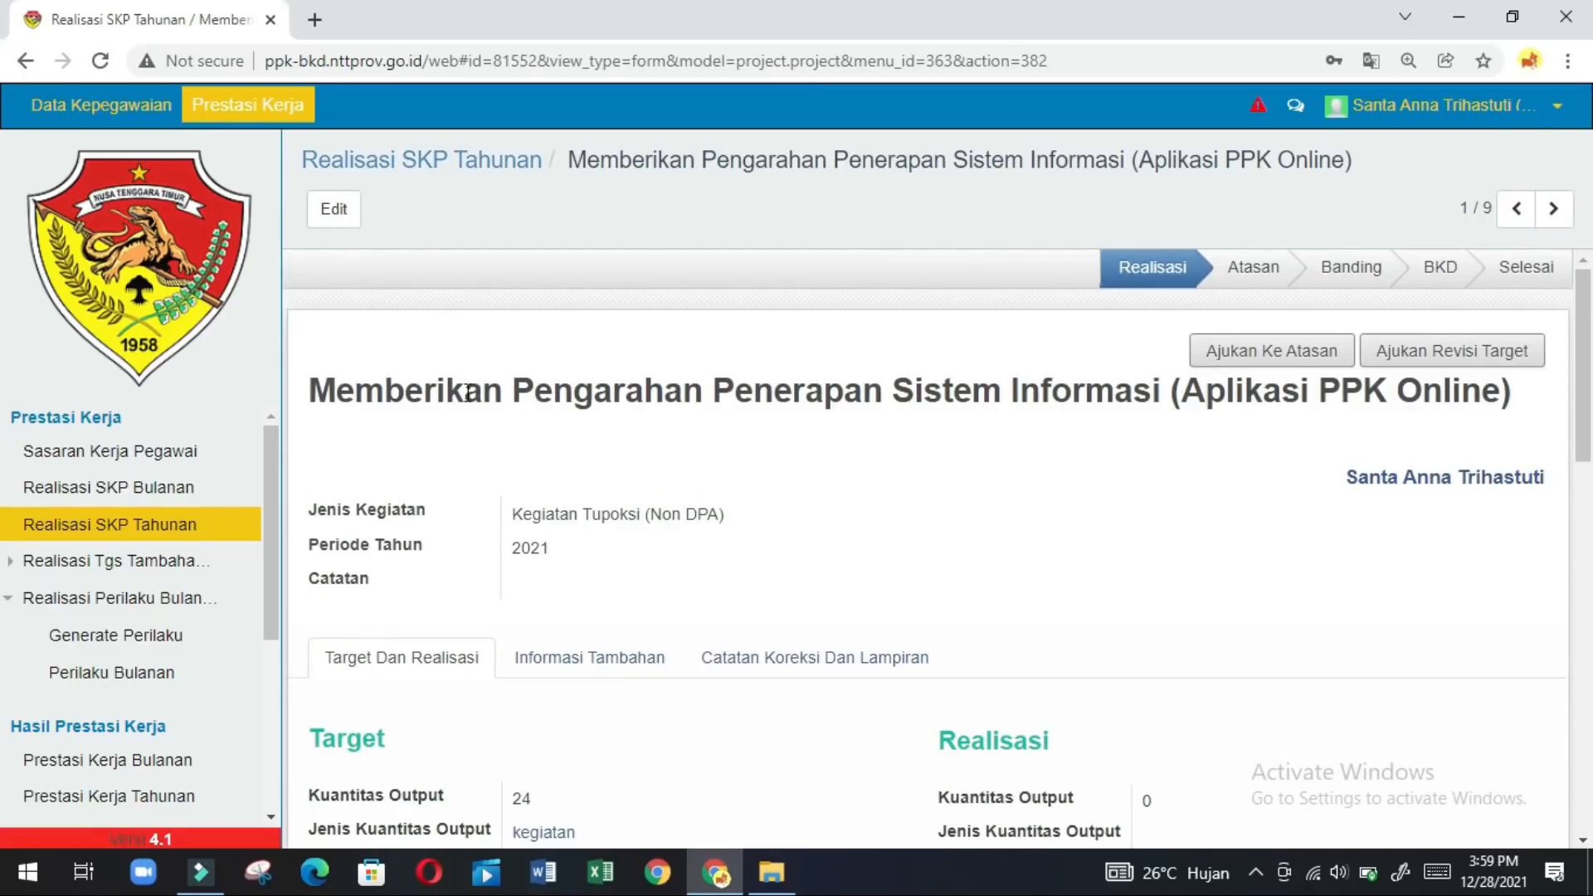
# Set the realised Kuantitas Output to 24 with output type kegiatan.
pyautogui.click(333, 220)
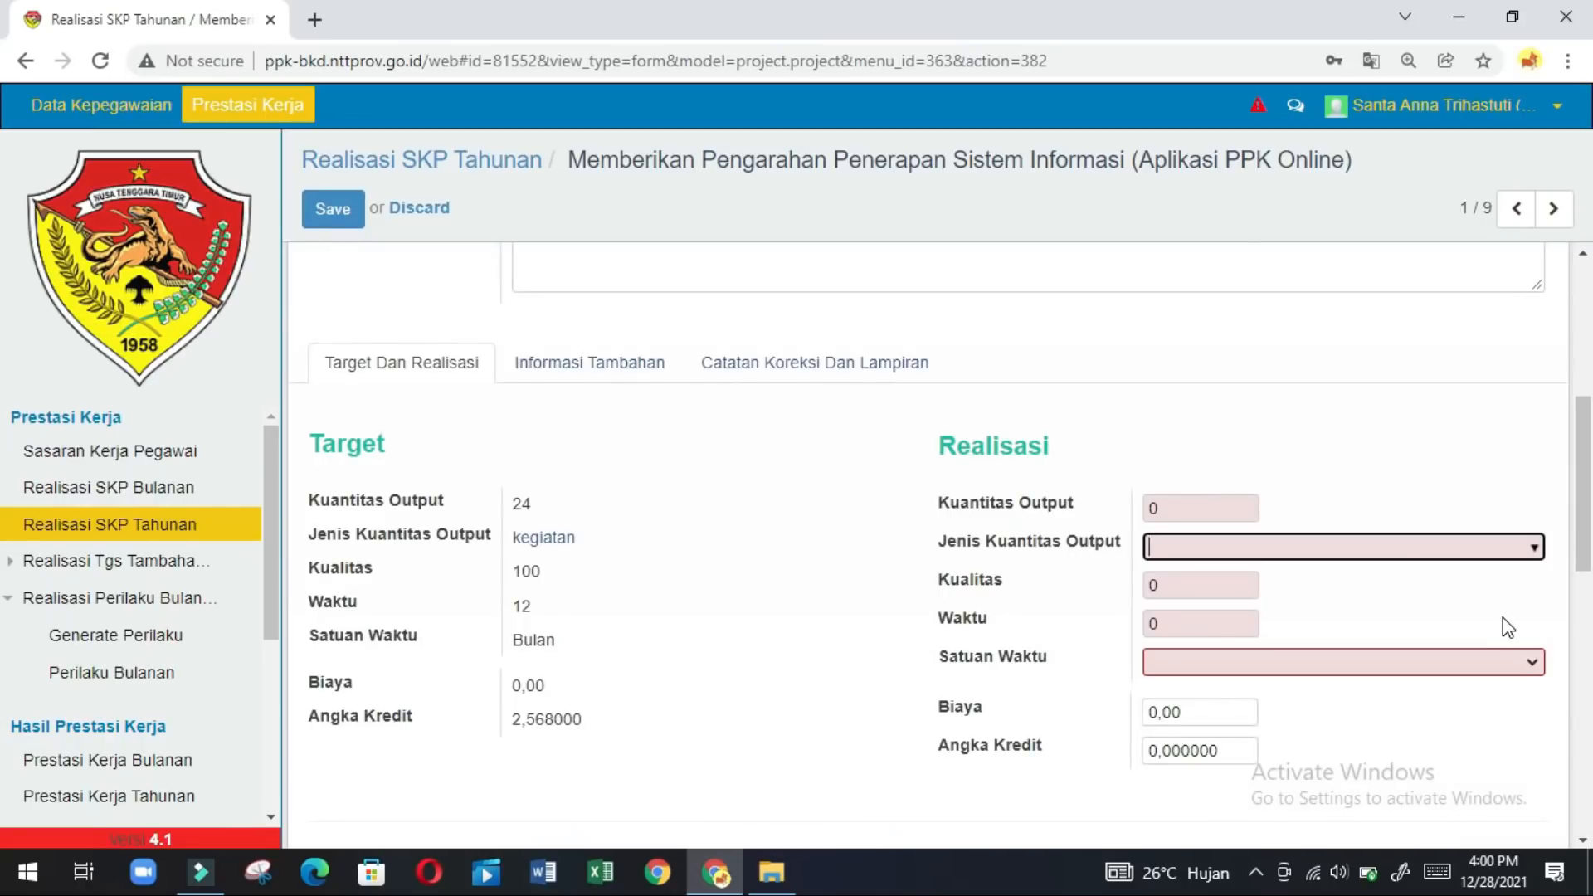
pyautogui.click(1184, 504)
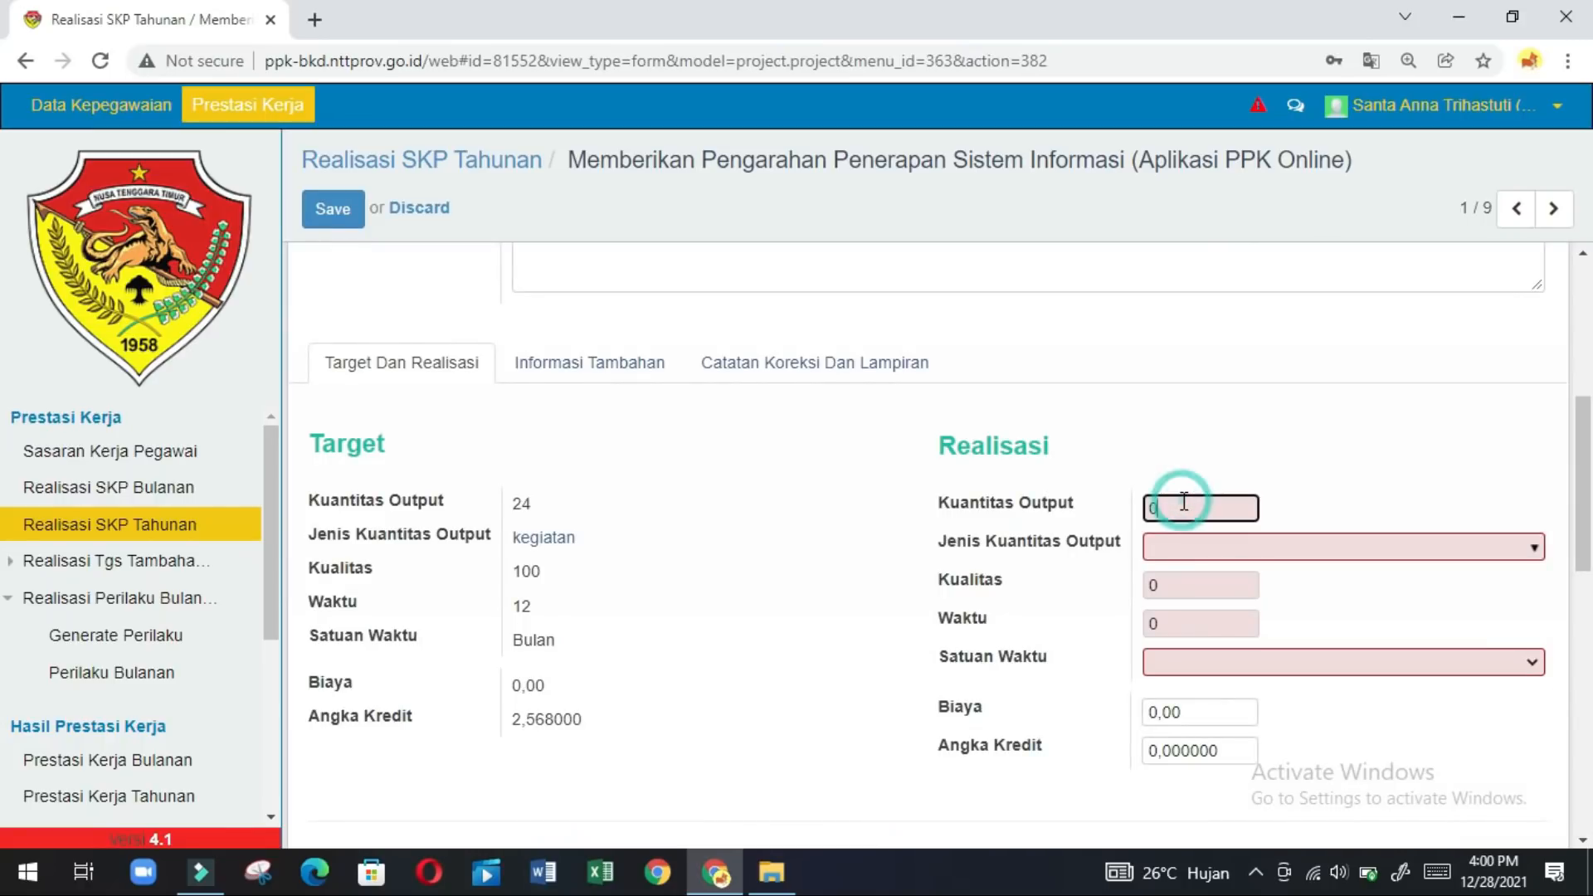
pyautogui.press('BackSpace')
pyautogui.write('24')
pyautogui.click(1514, 550)
pyautogui.write('k')
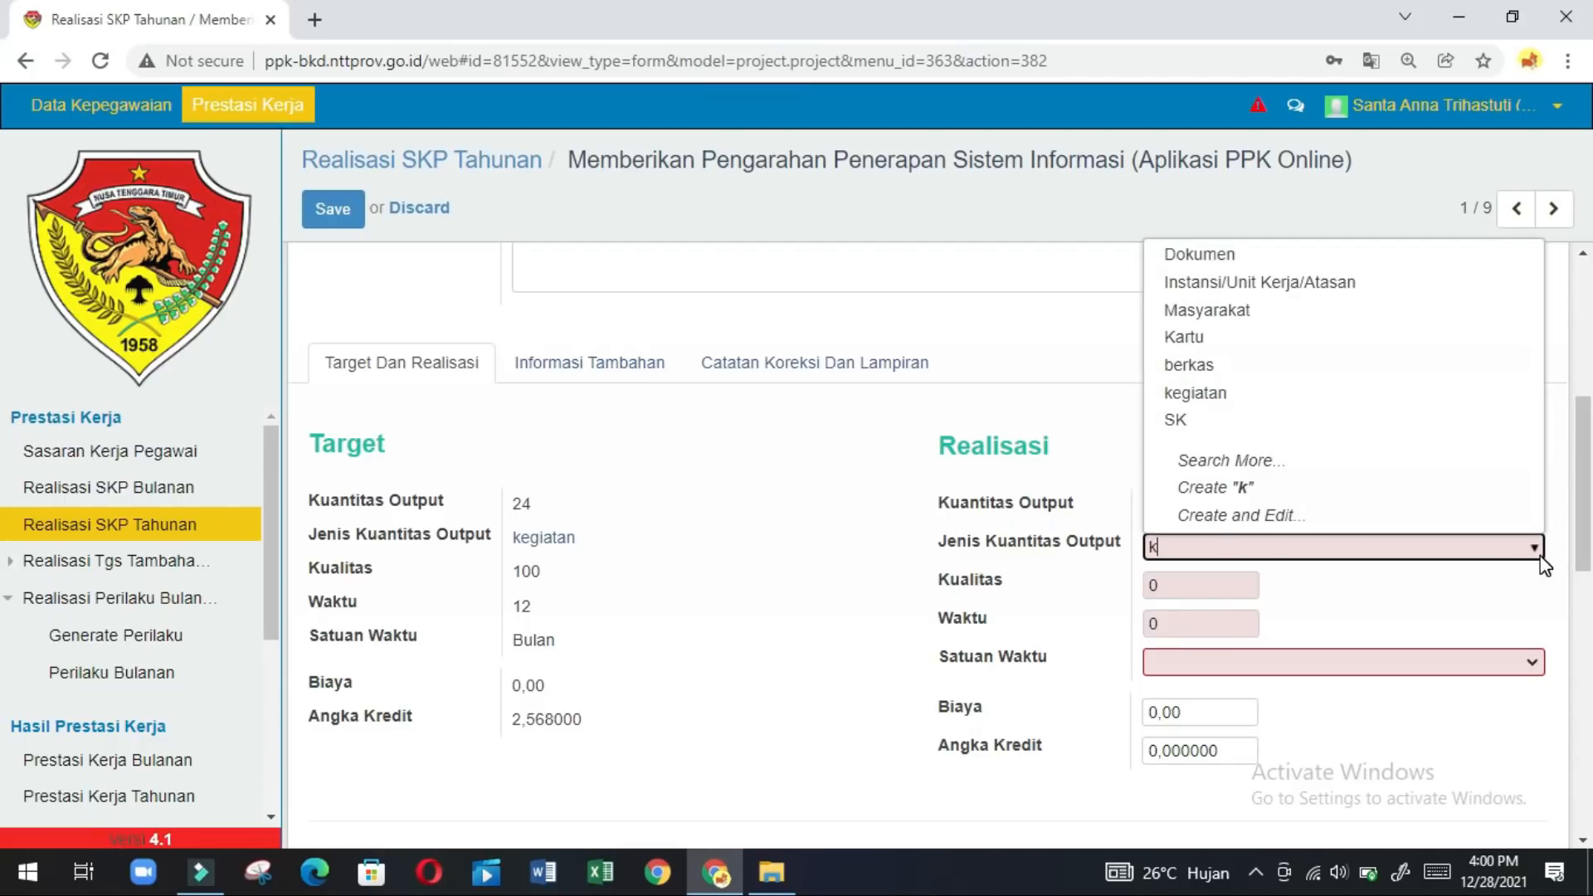
pyautogui.press('Return')
pyautogui.press('BackSpace')
pyautogui.press('BackSpace')
pyautogui.press('BackSpace')
pyautogui.press('BackSpace')
pyautogui.press('BackSpace')
pyautogui.press('BackSpace')
pyautogui.press('BackSpace')
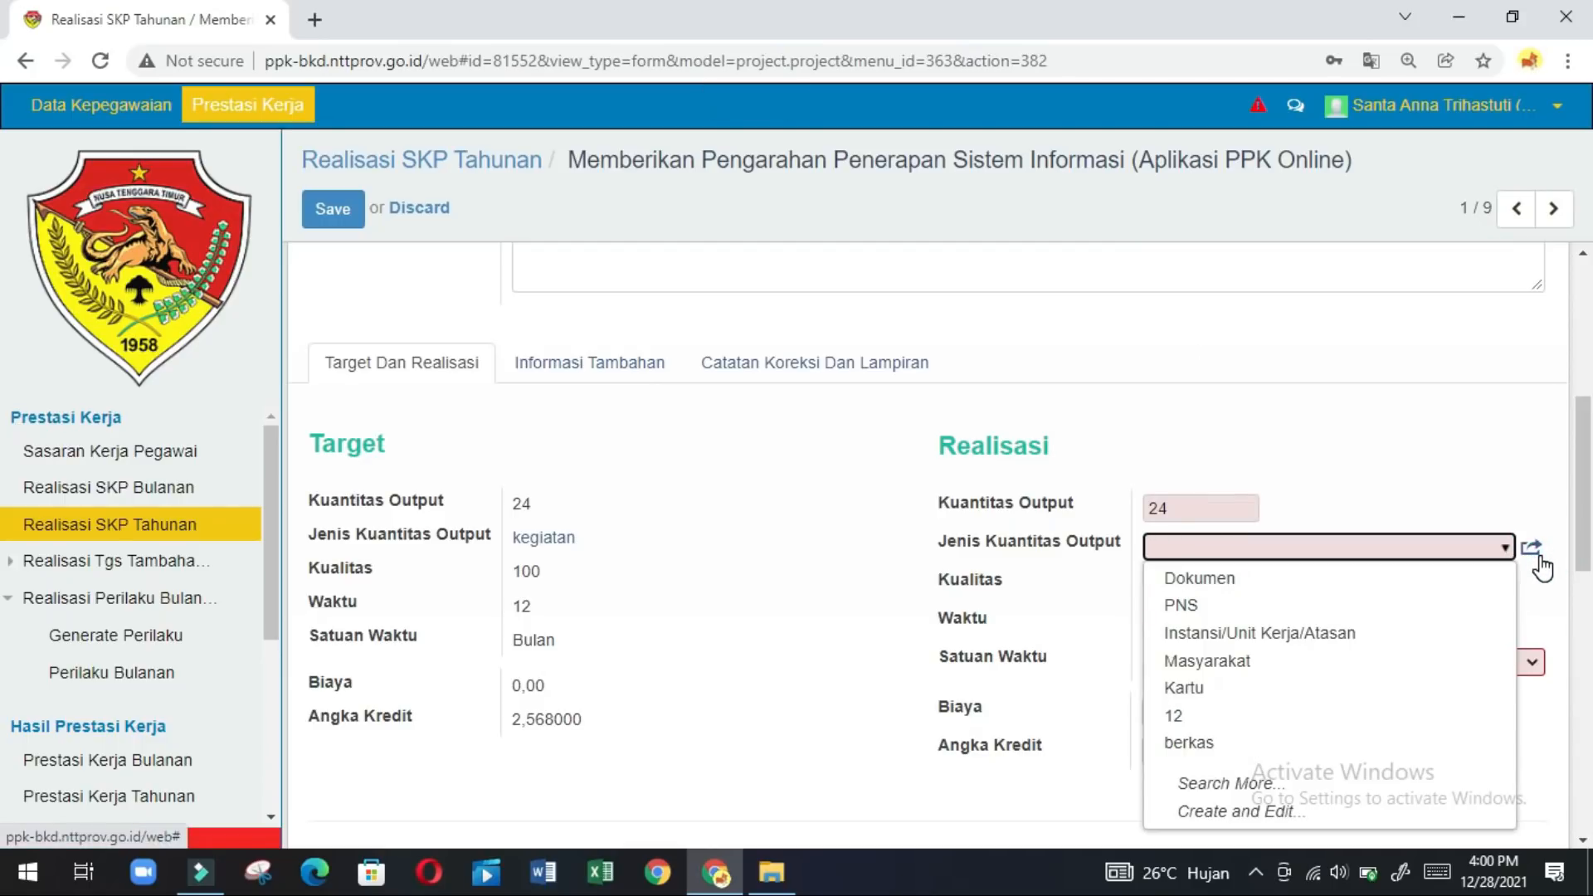
pyautogui.write('keg')
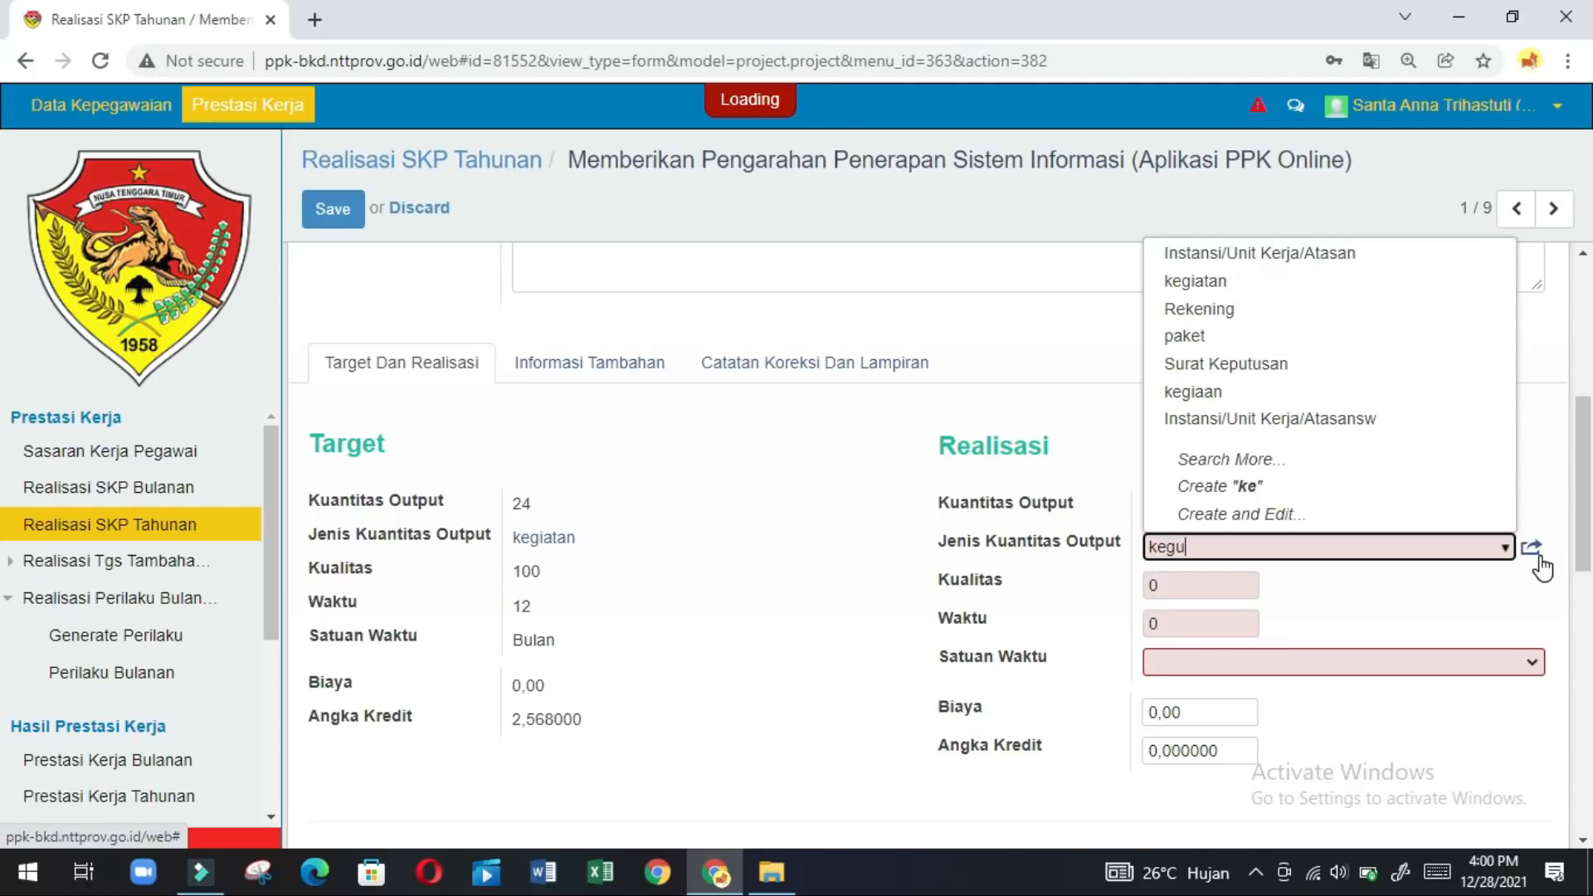
pyautogui.write('u')
pyautogui.press('BackSpace')
pyautogui.write('iat')
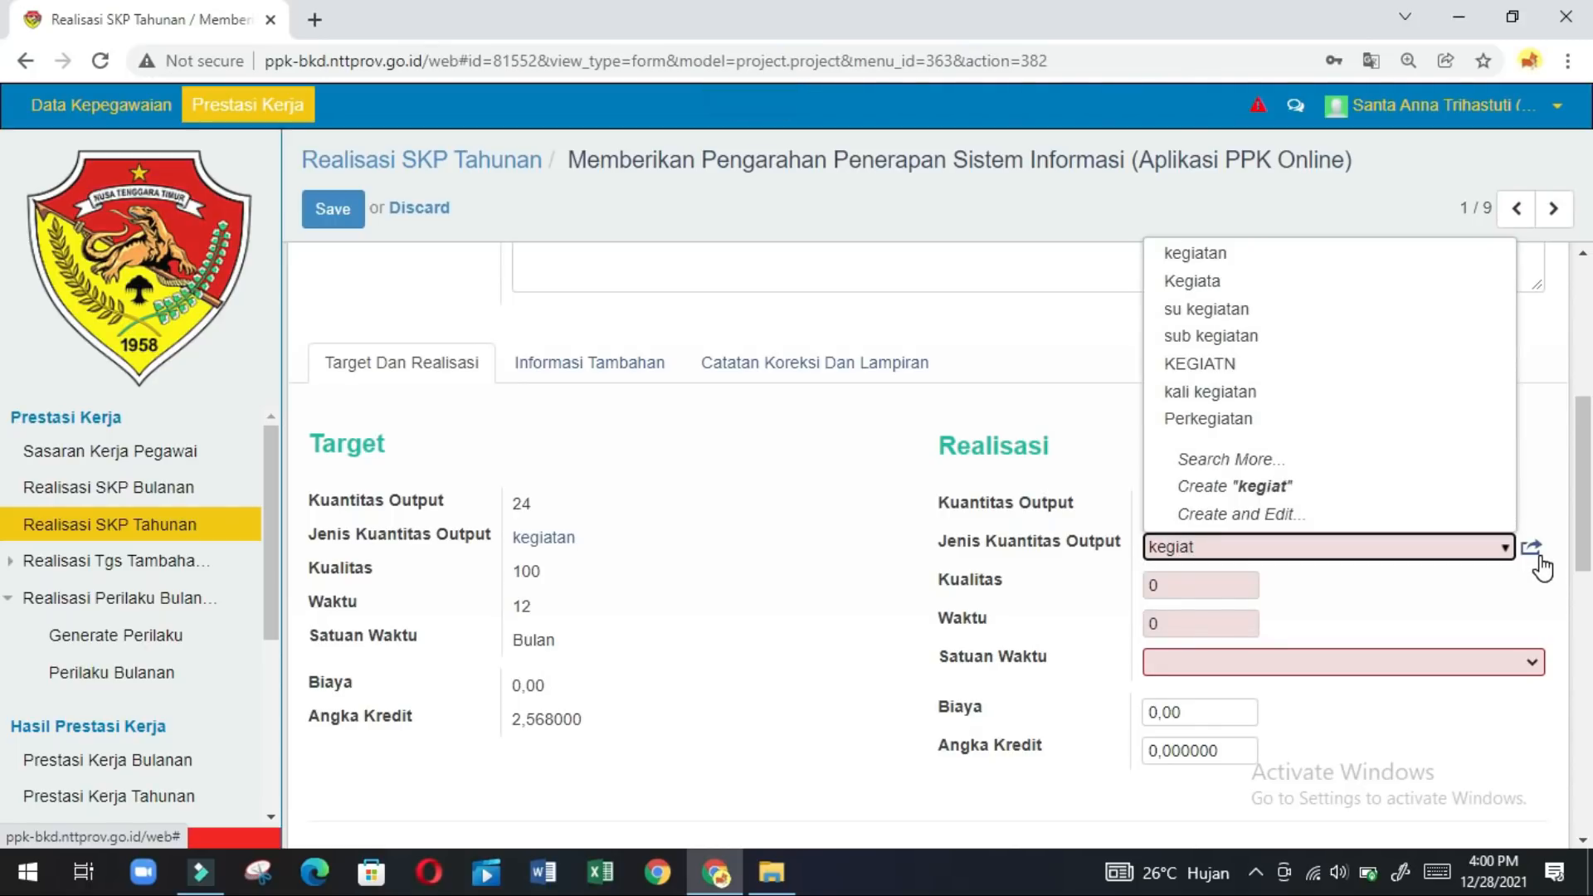
pyautogui.click(1444, 253)
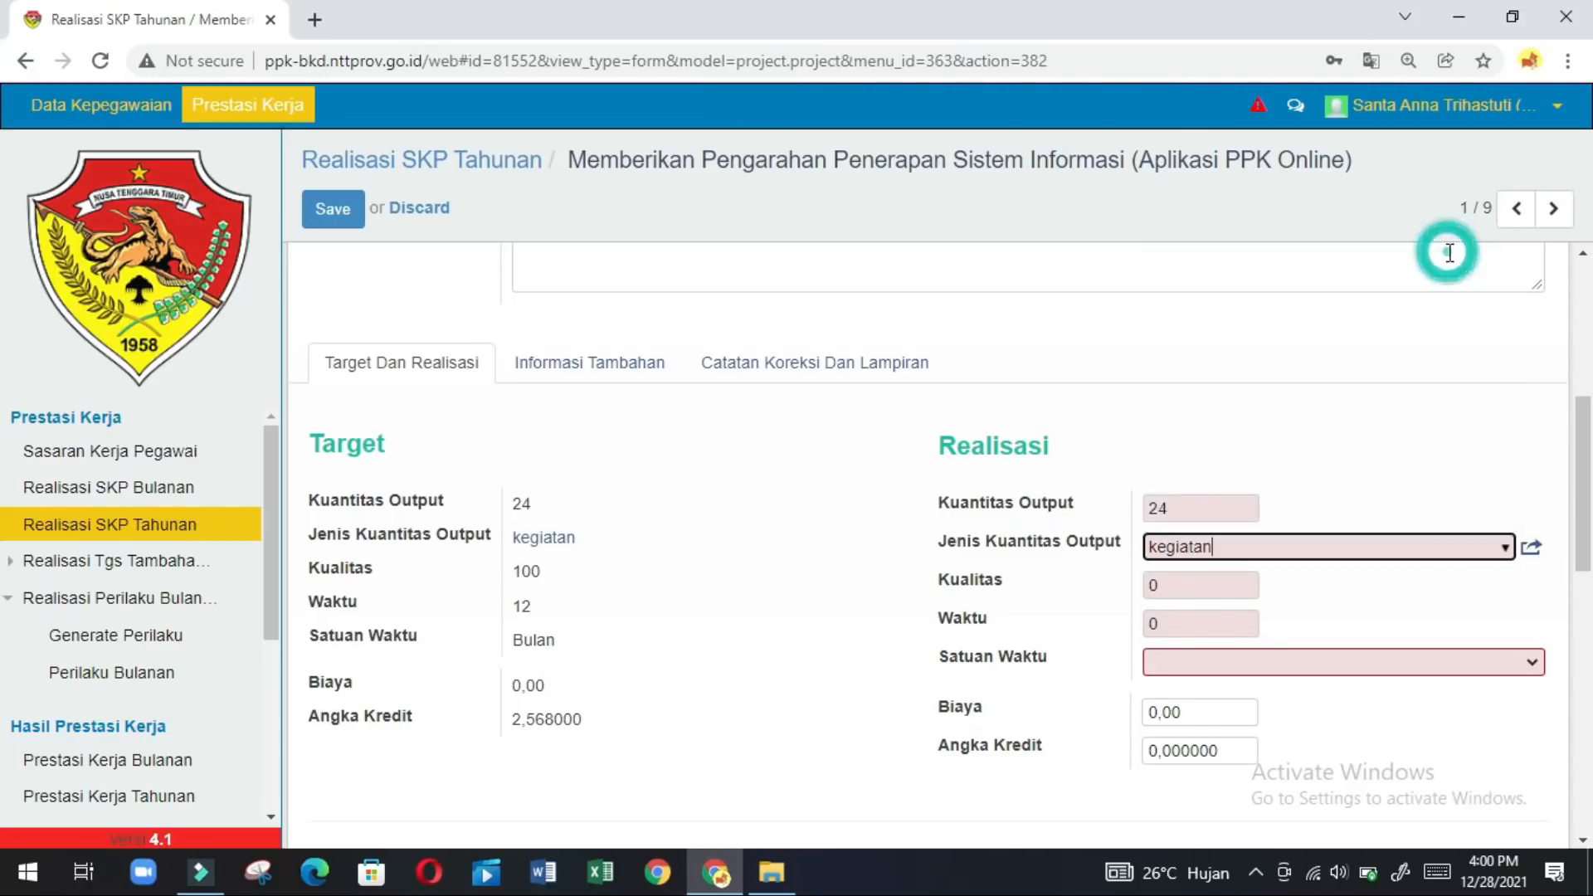
# Enter Kualitas 98, Waktu 12 Bulan and Angka Kredit 2.568.
pyautogui.click(1230, 586)
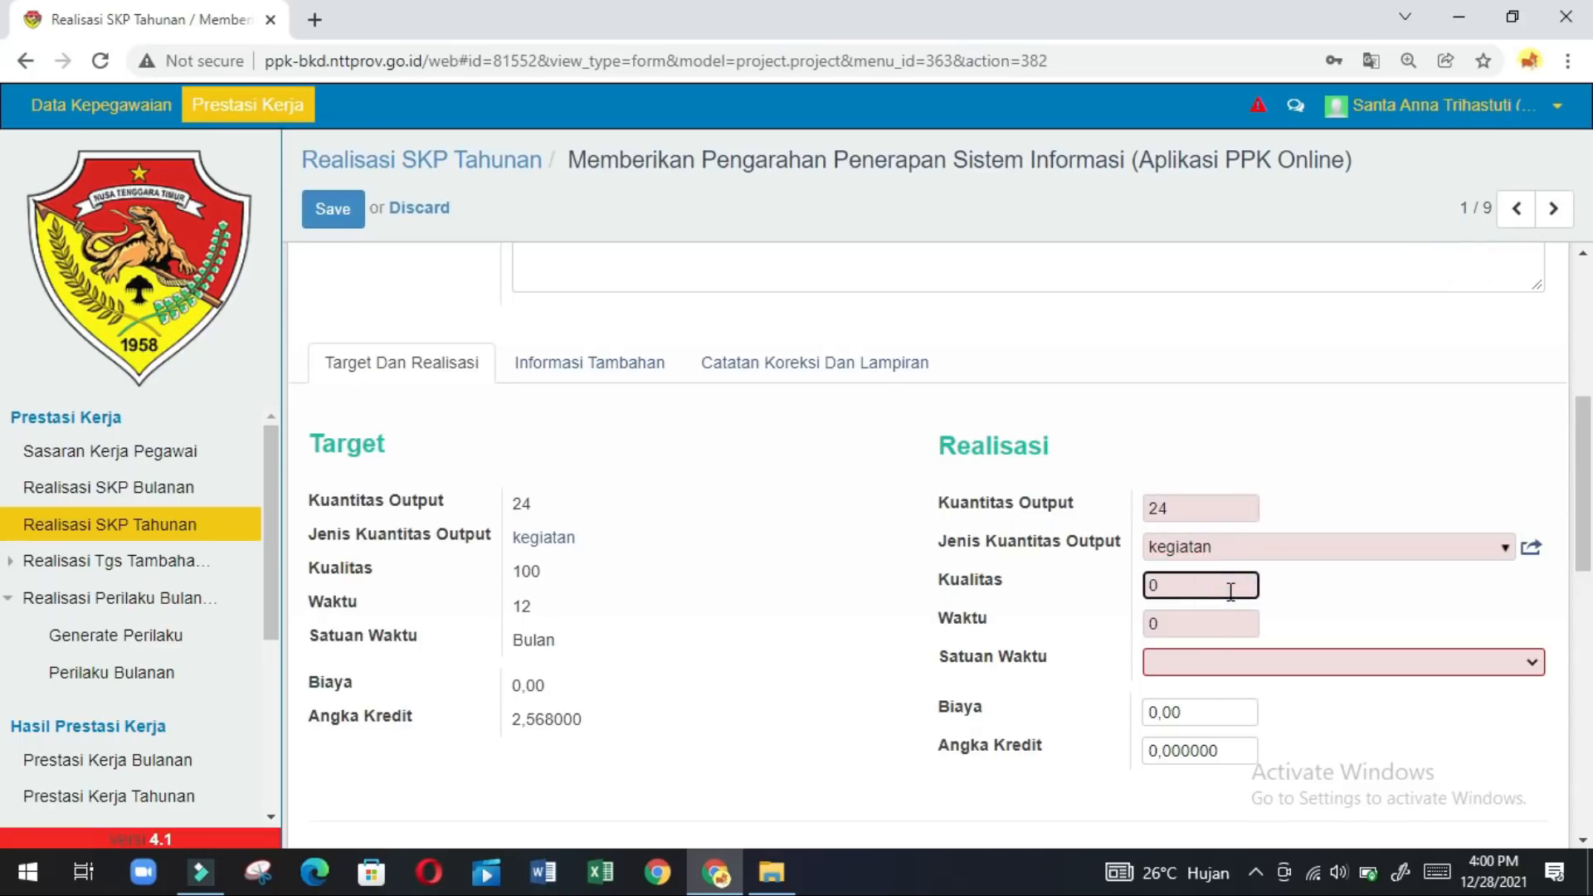
pyautogui.press('BackSpace')
pyautogui.write('98')
pyautogui.click(1189, 615)
pyautogui.write('12')
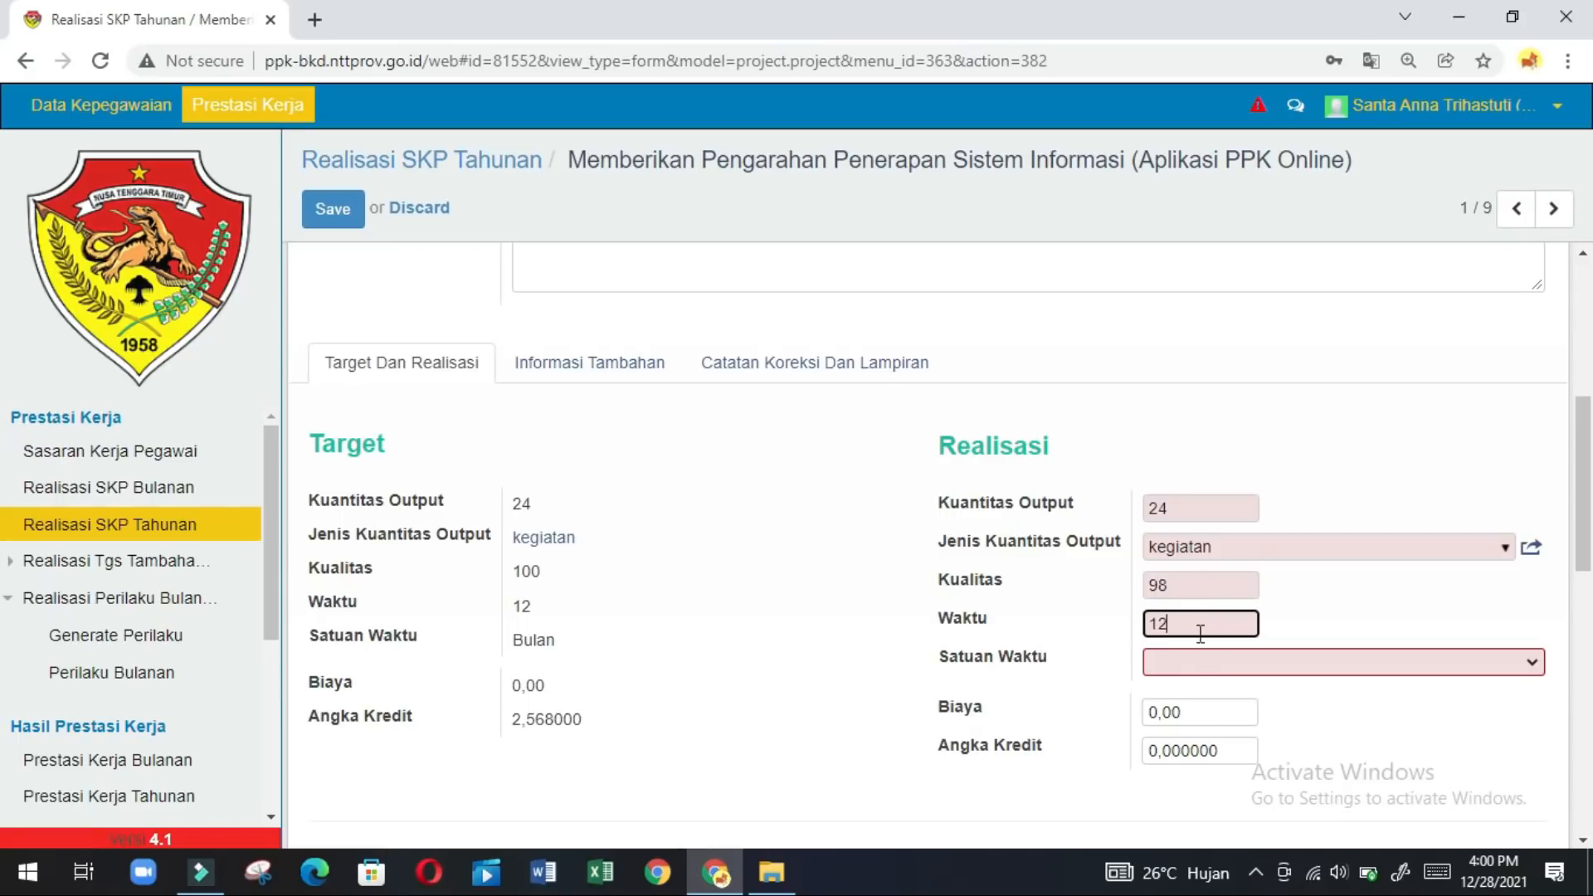
pyautogui.click(1190, 665)
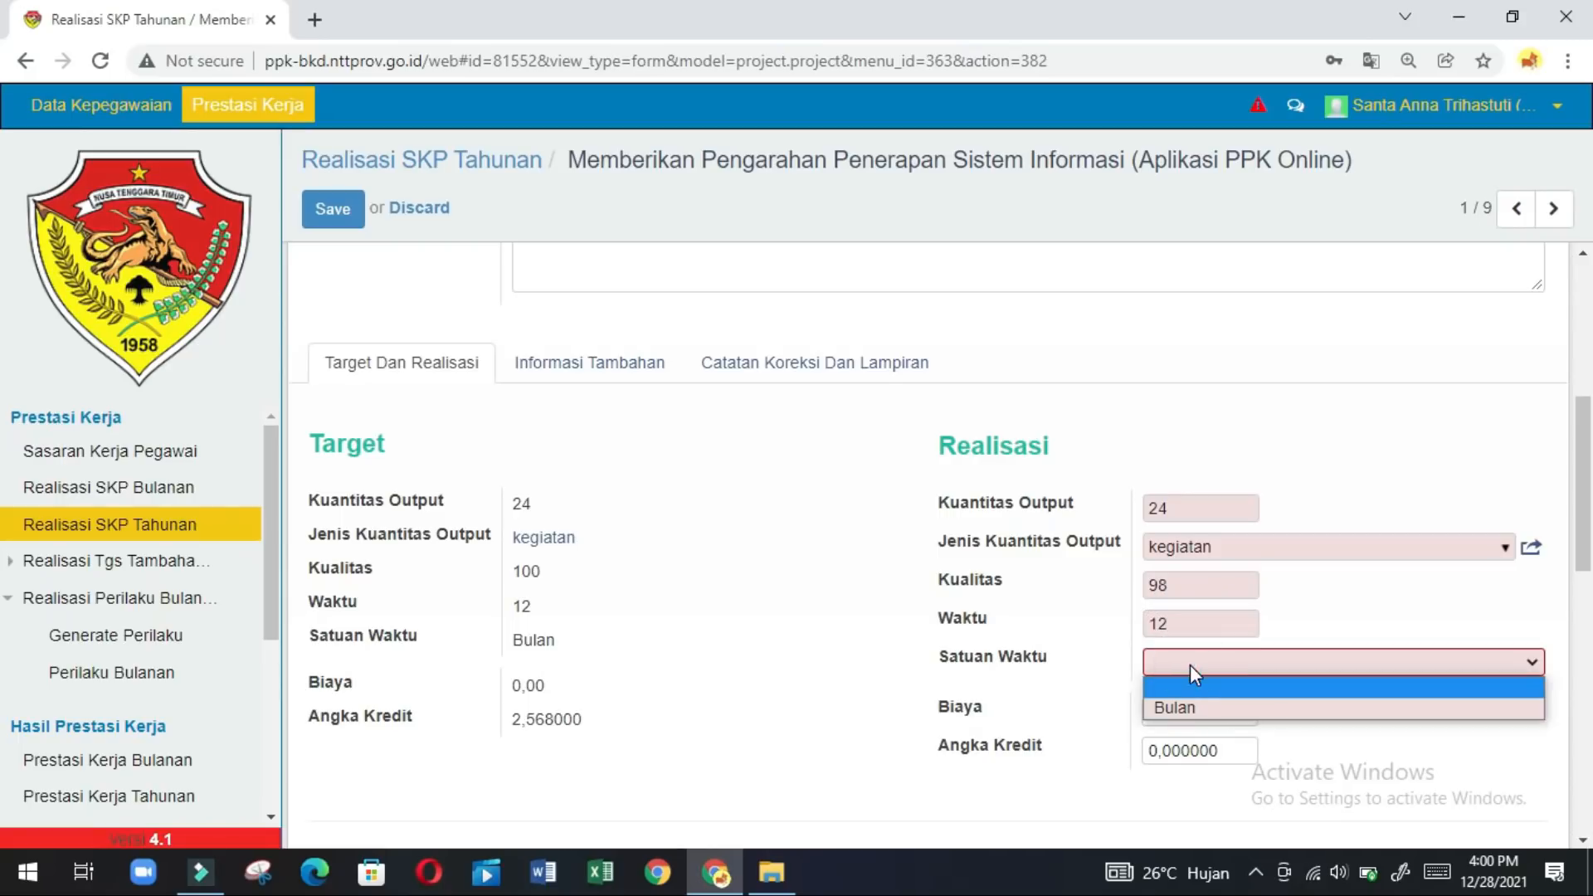
pyautogui.click(1185, 703)
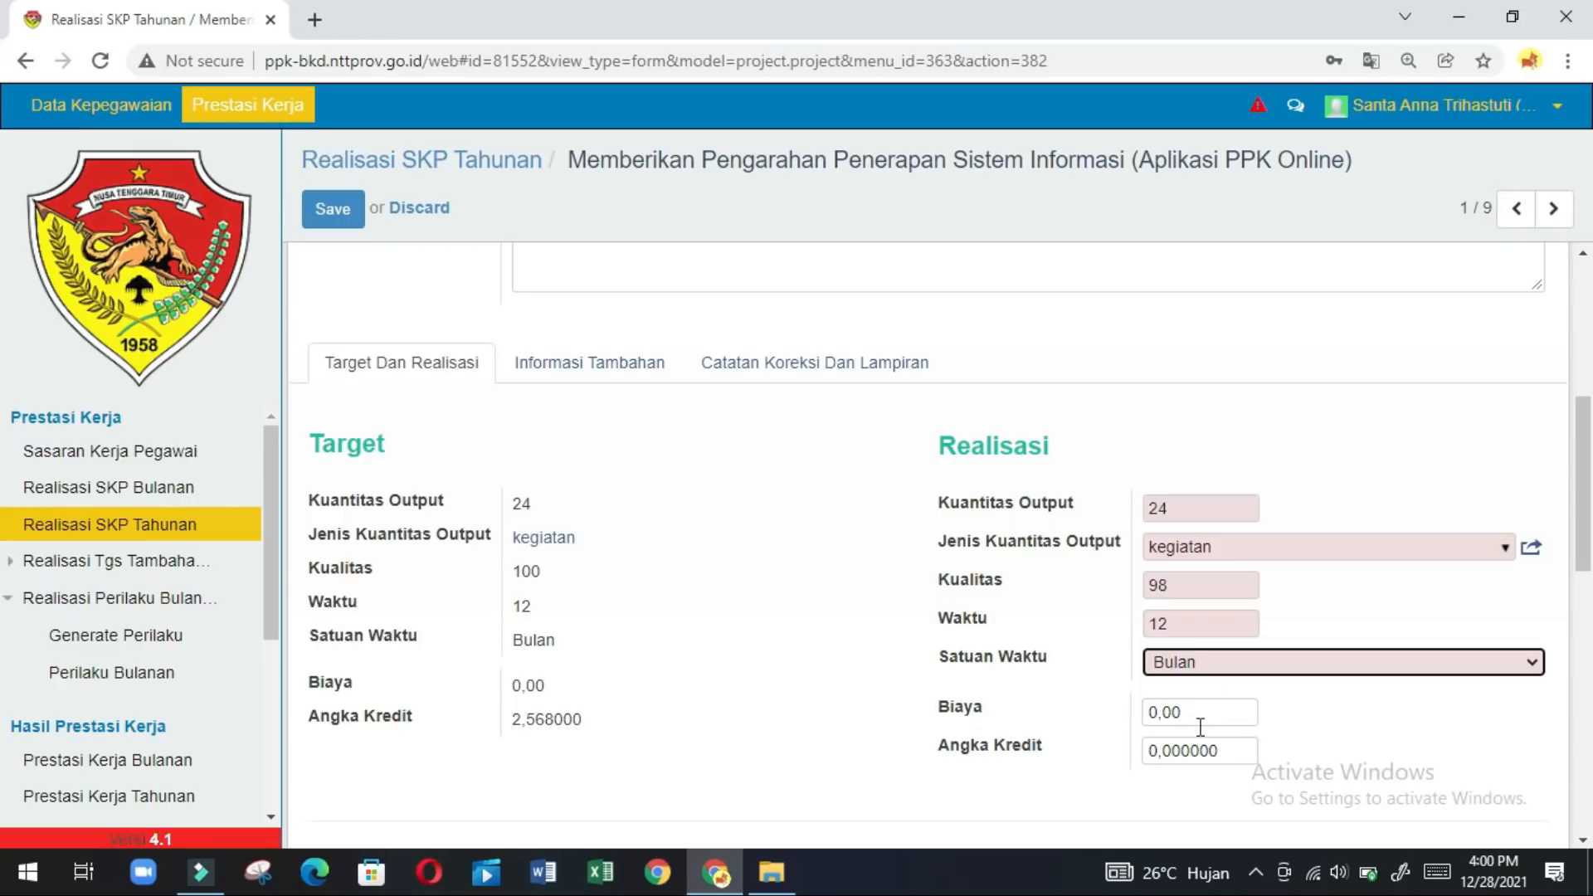
pyautogui.click(1226, 748)
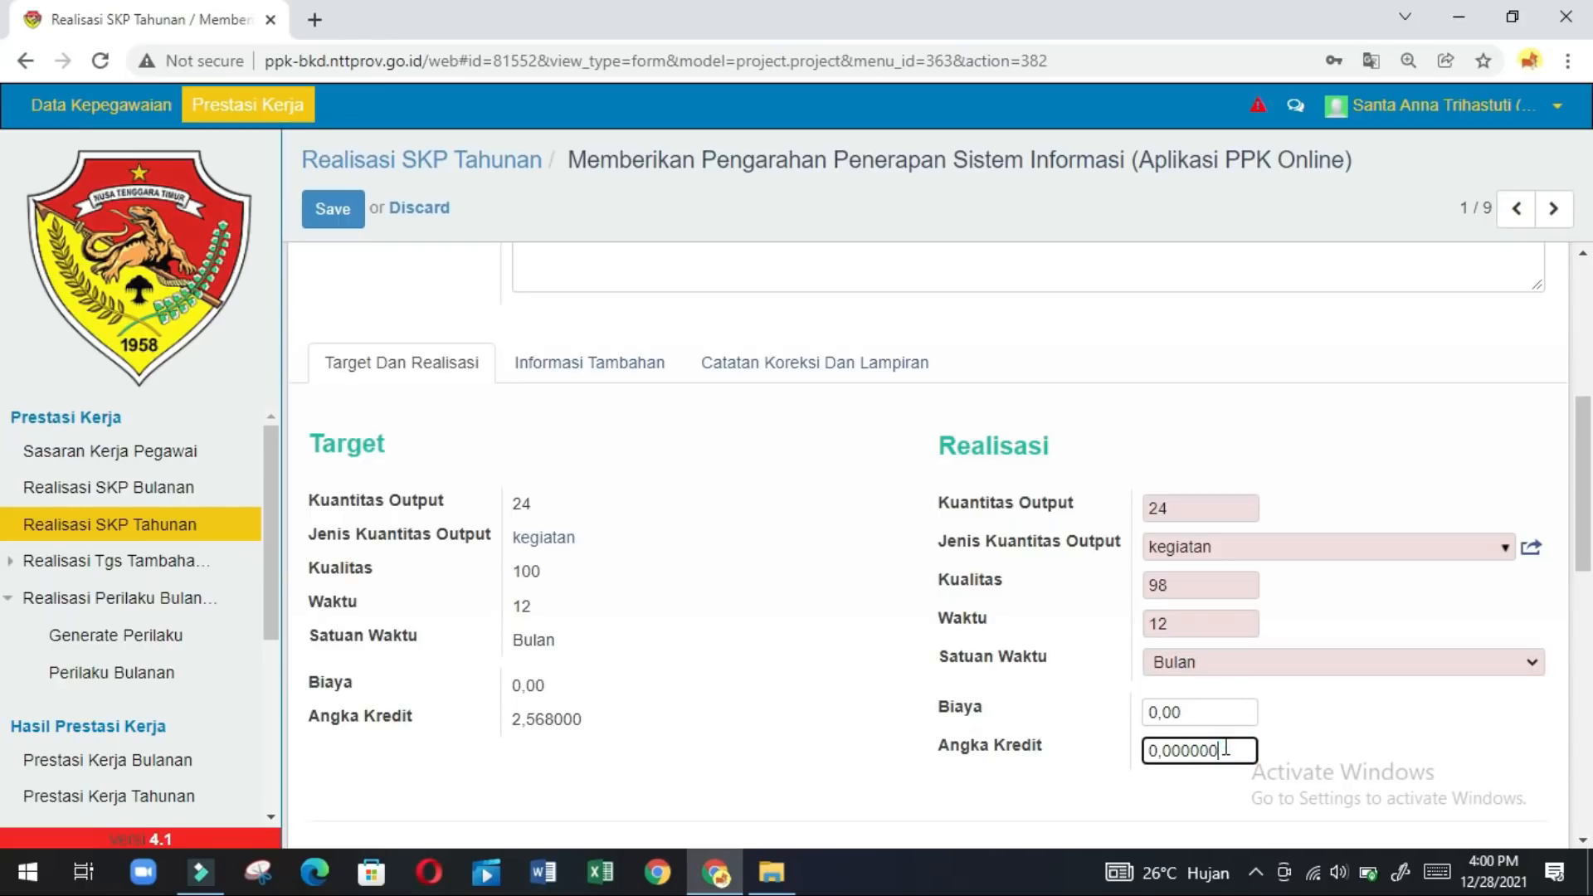
pyautogui.press('BackSpace')
pyautogui.press('BackSpace')
pyautogui.press('BackSpace')
pyautogui.press('BackSpace')
pyautogui.press('BackSpace')
pyautogui.press('BackSpace')
pyautogui.press('BackSpace')
pyautogui.write('2.568')
# Submit record 1/9's realisation with Ajukan Ke Atasan and confirm with Ok.
pyautogui.click(1582, 675)
pyautogui.click(1583, 394)
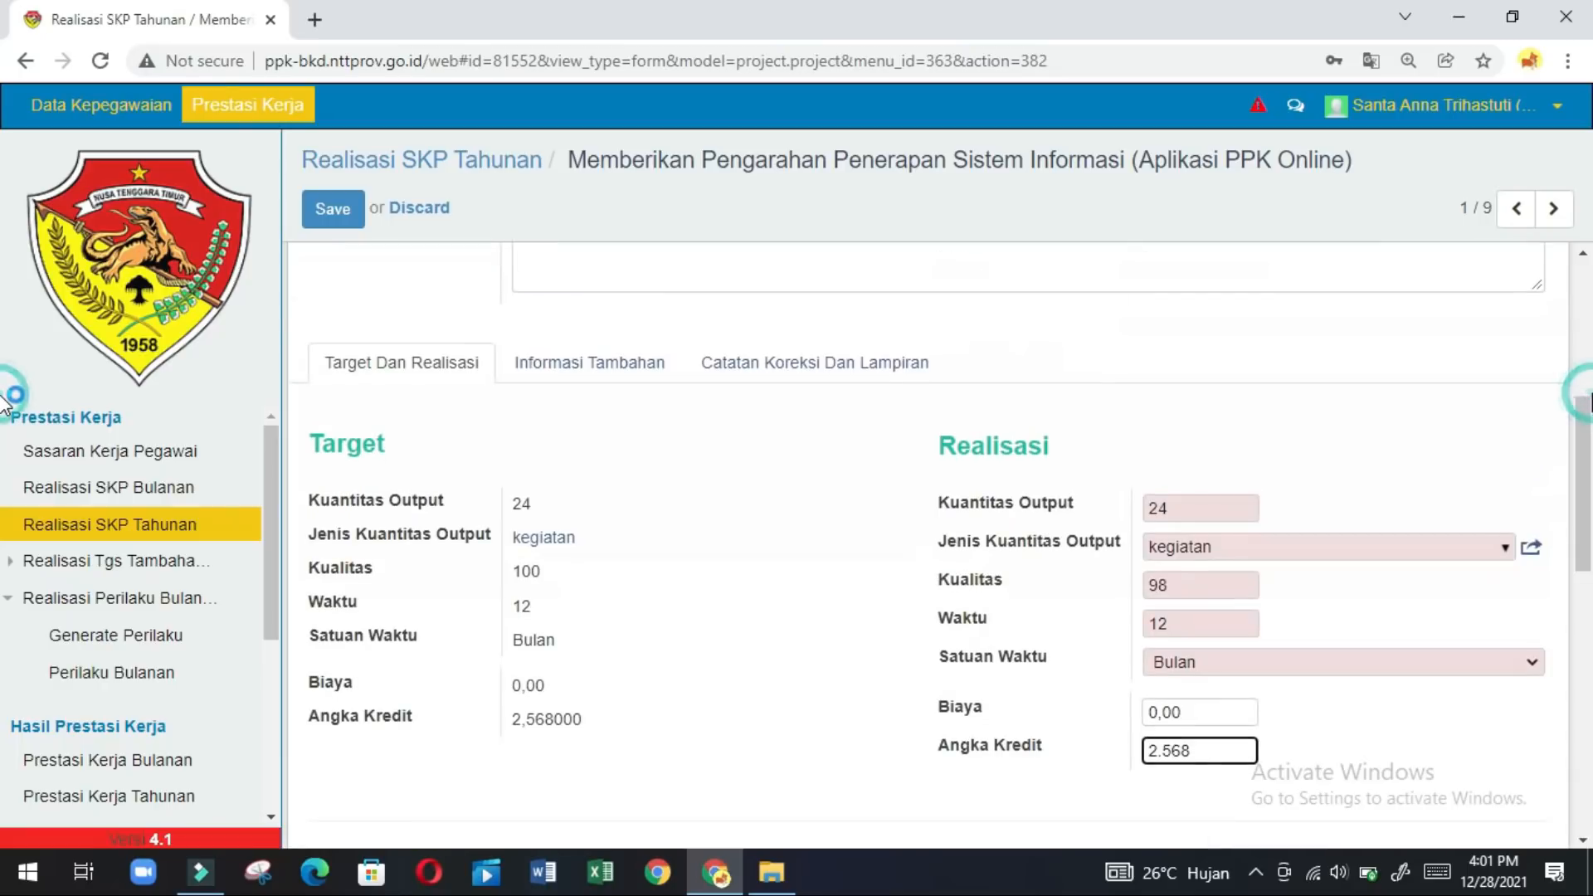
pyautogui.click(1583, 328)
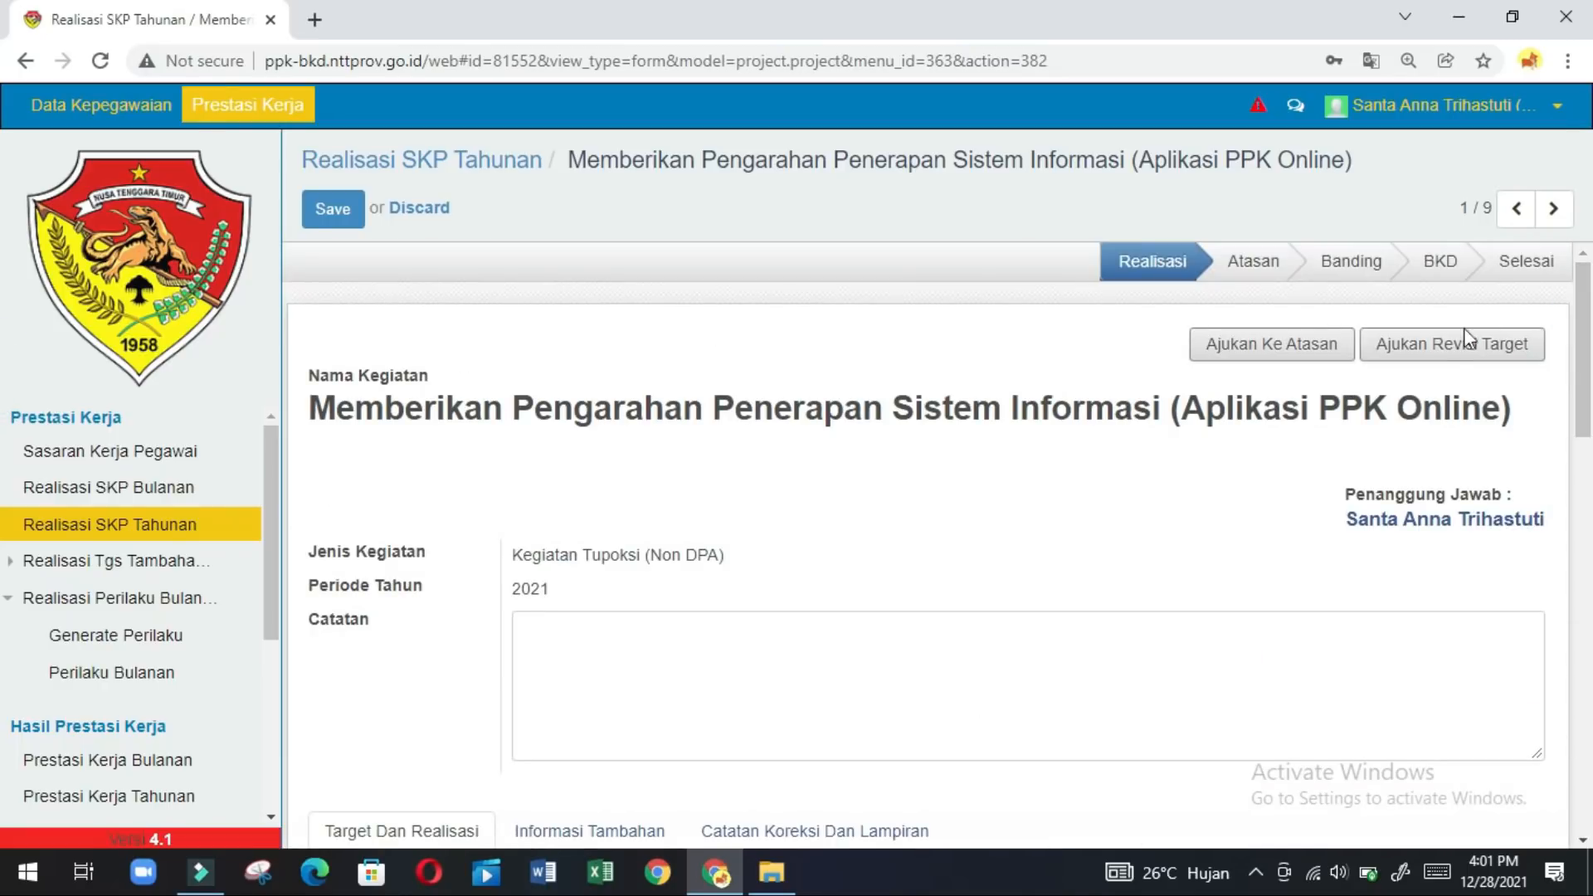
pyautogui.click(1277, 359)
pyautogui.click(1583, 572)
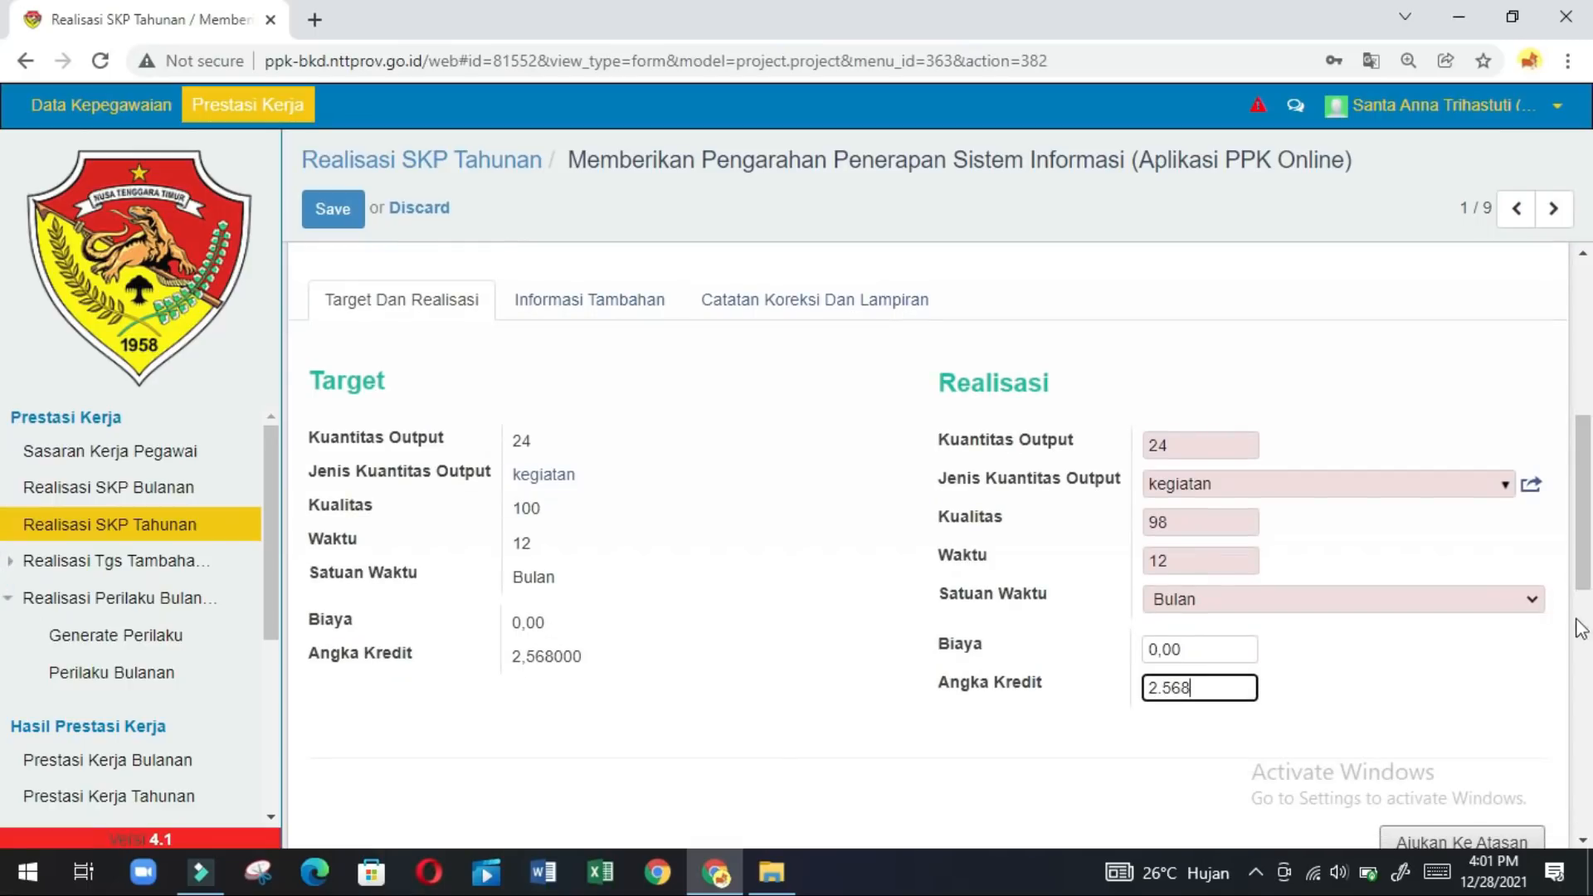
pyautogui.click(1583, 699)
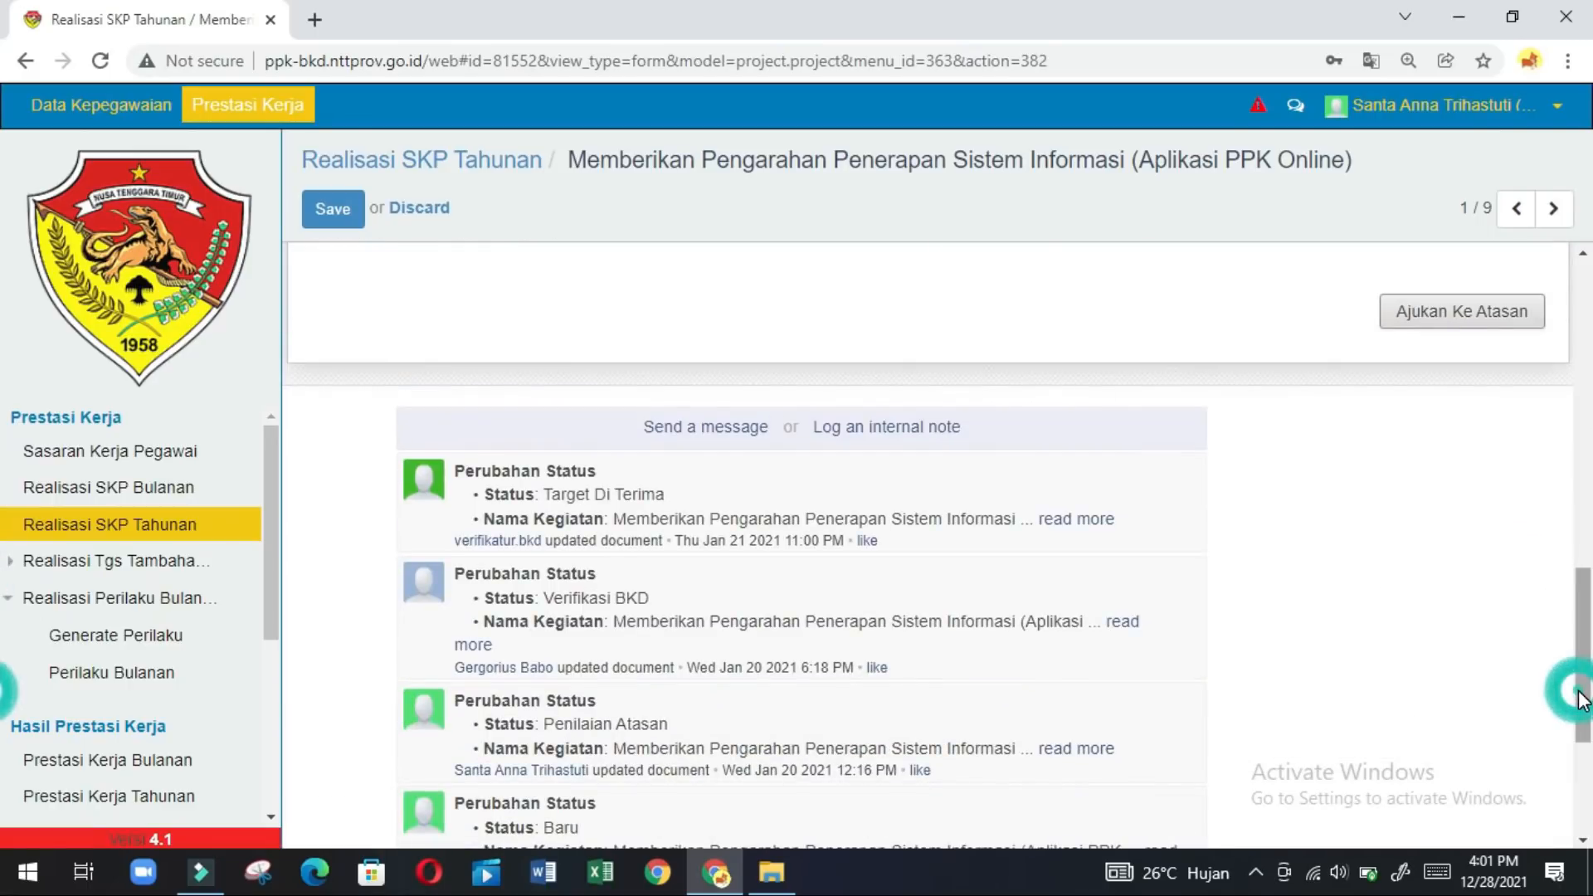
pyautogui.click(1512, 321)
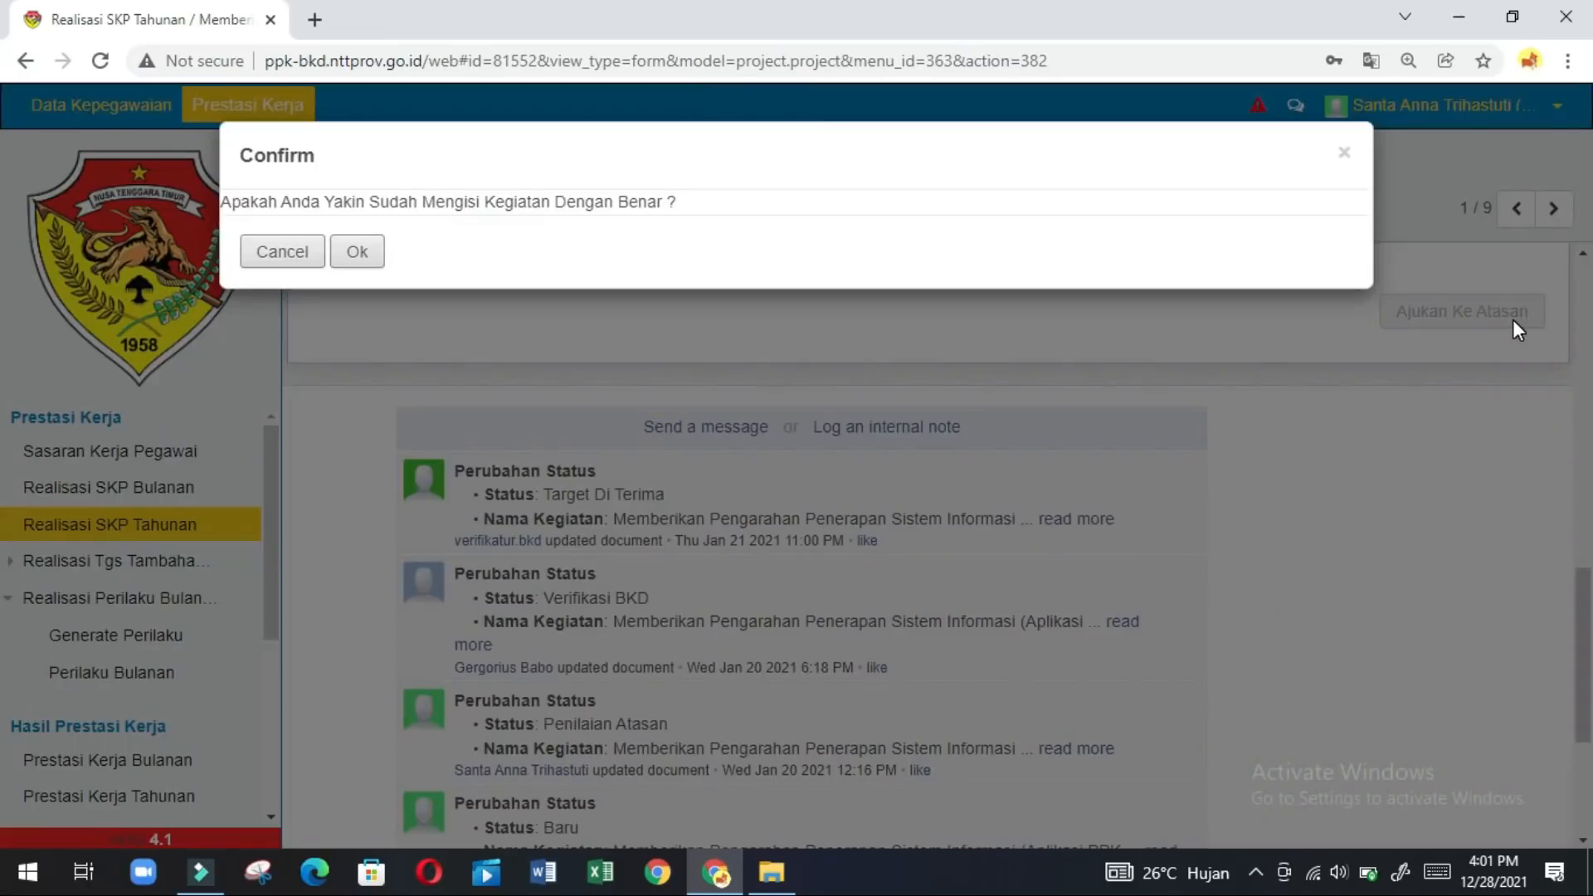
pyautogui.click(357, 254)
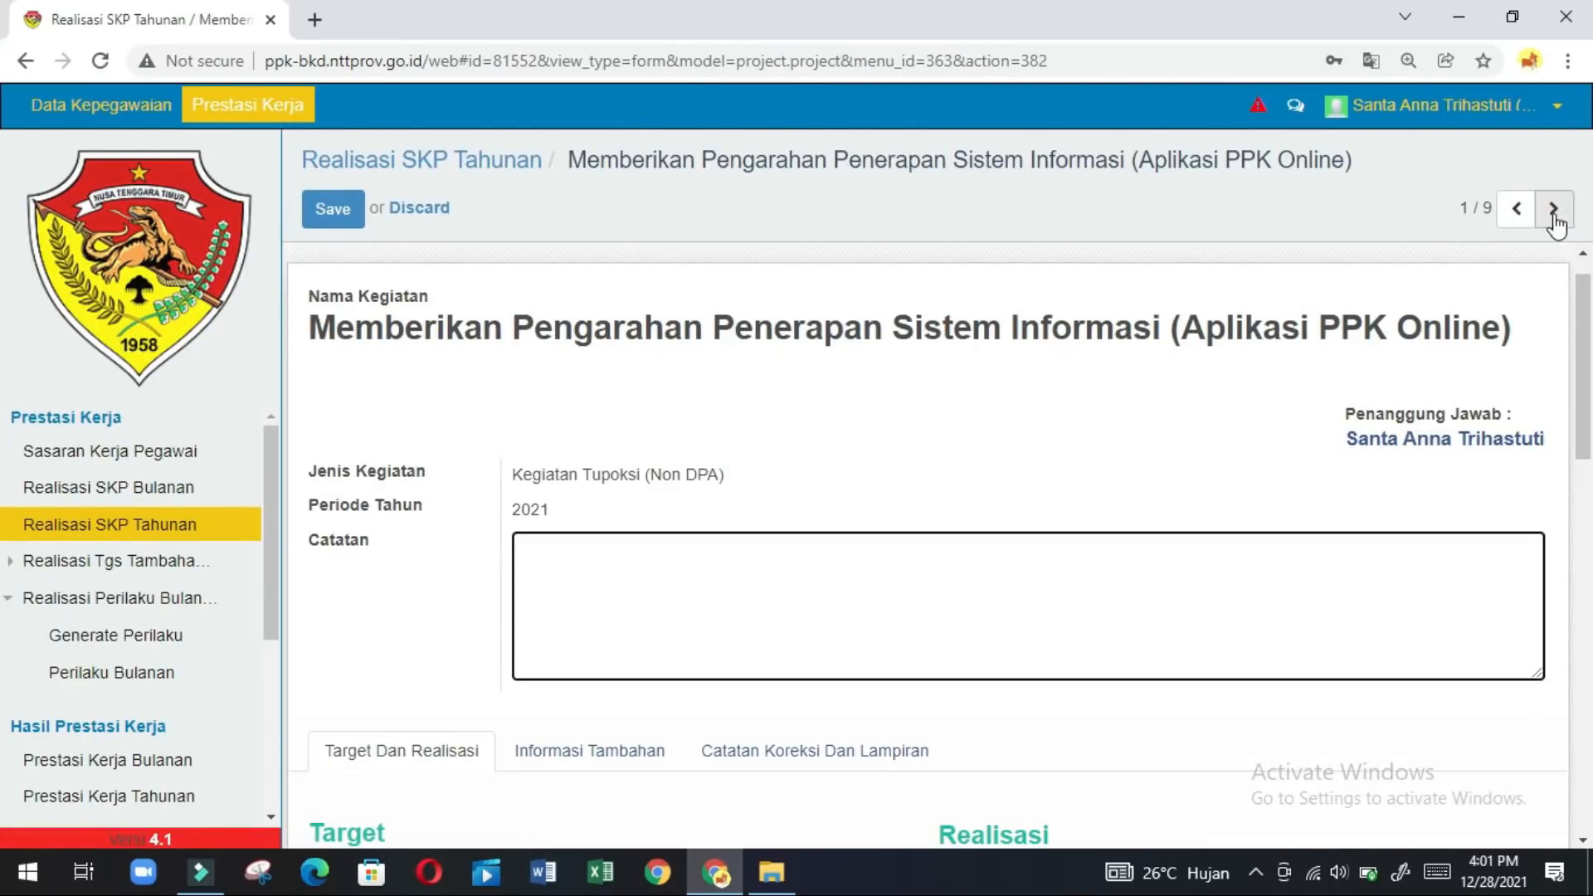
# On record 2/9, set the realised Kuantitas Output to 25 kegiatan.
pyautogui.click(1554, 218)
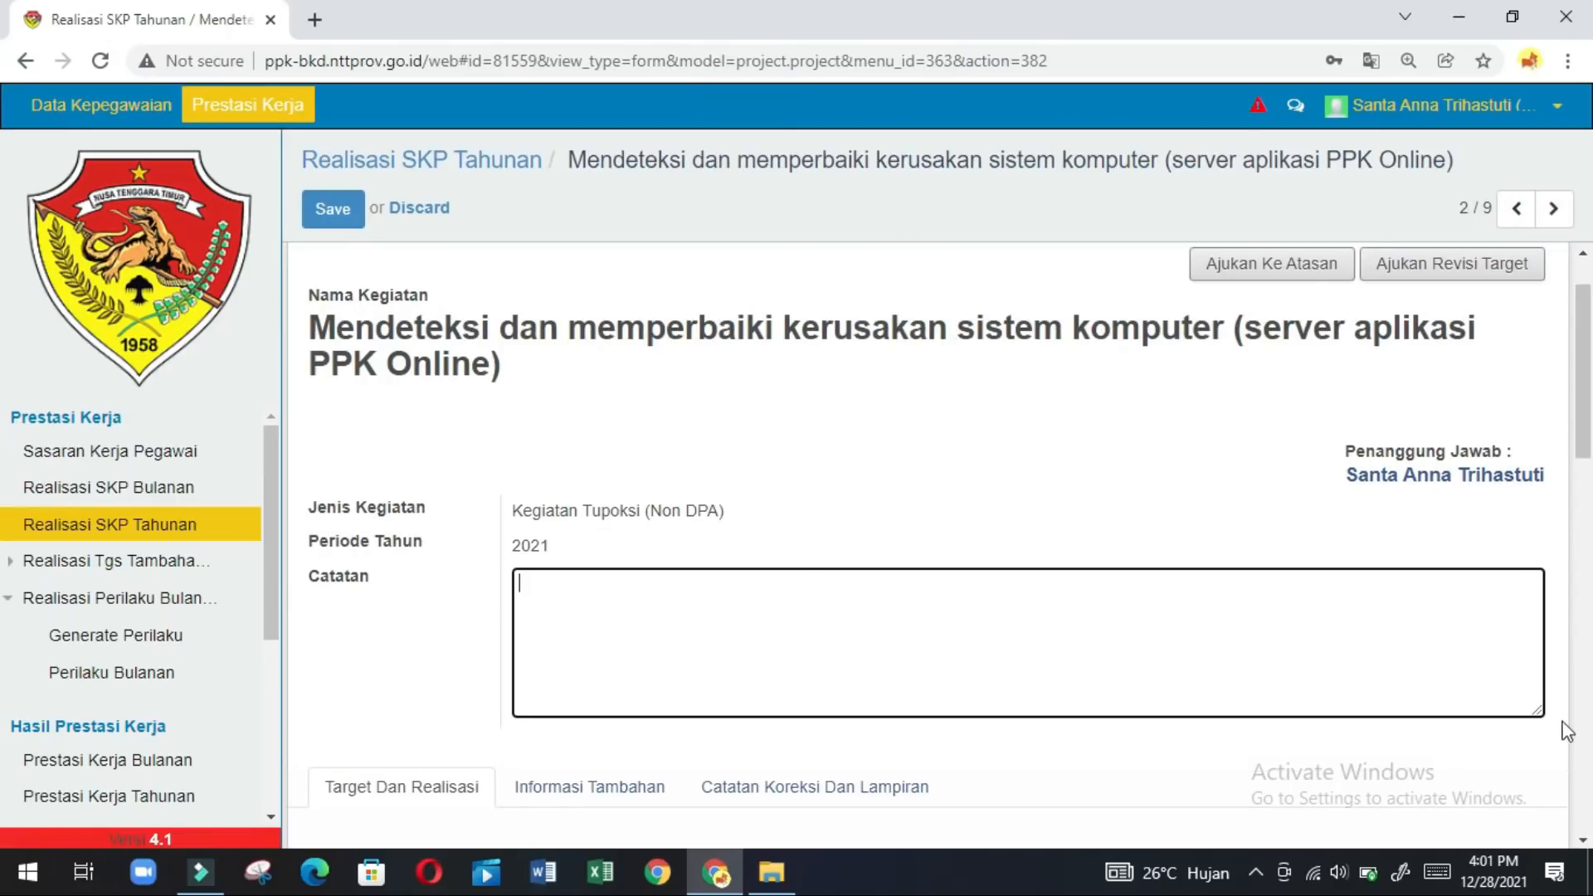
pyautogui.scroll(-5, 1564, 726)
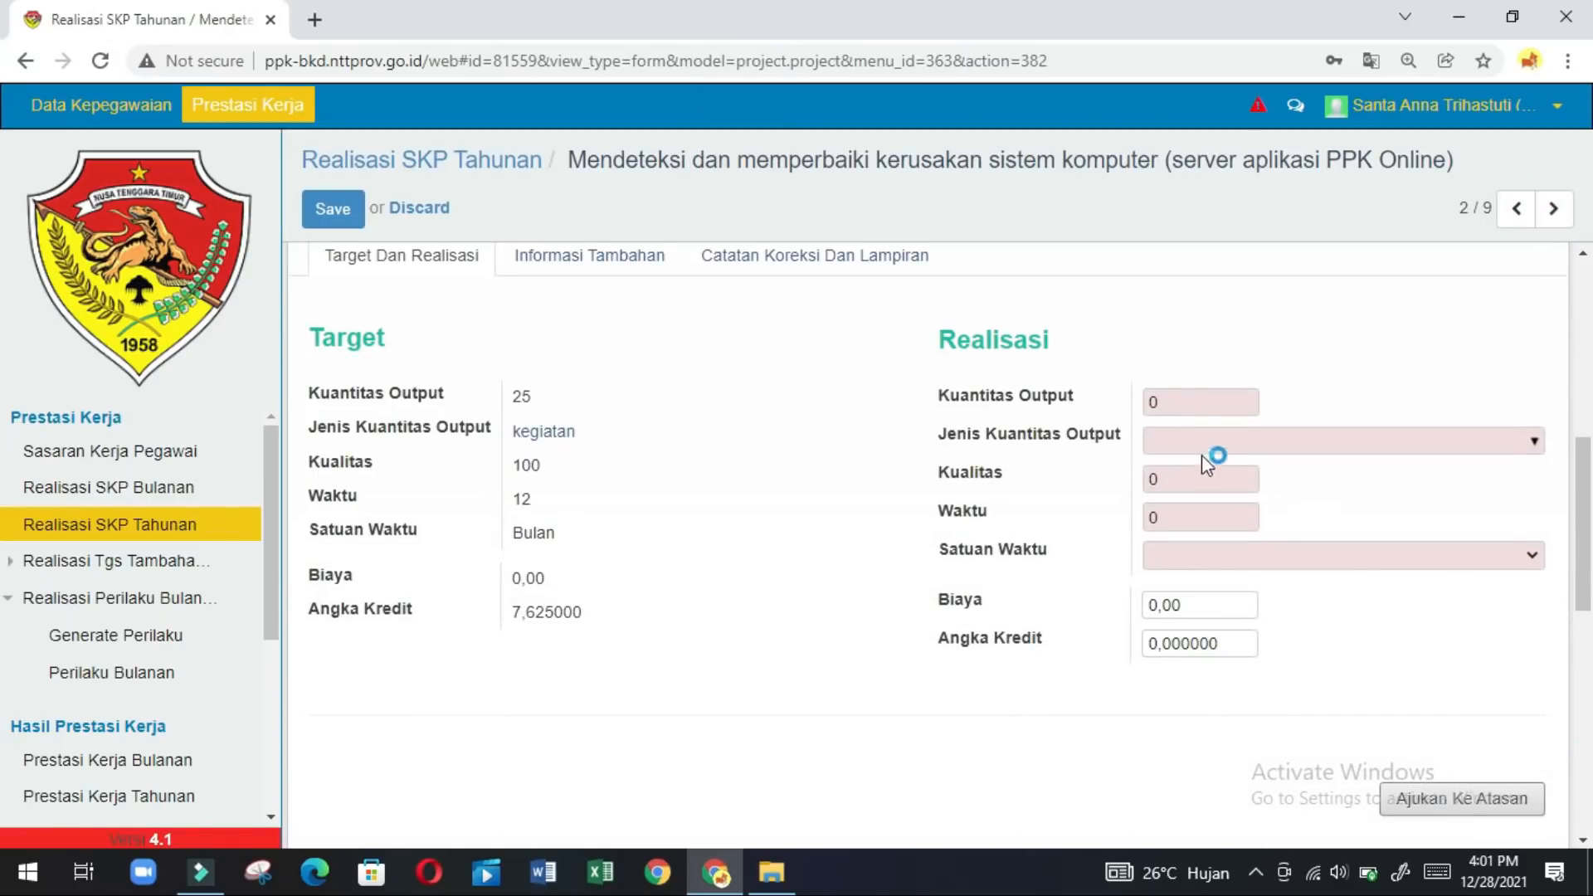
pyautogui.click(1215, 412)
pyautogui.press('BackSpace')
pyautogui.write('25')
pyautogui.click(1537, 443)
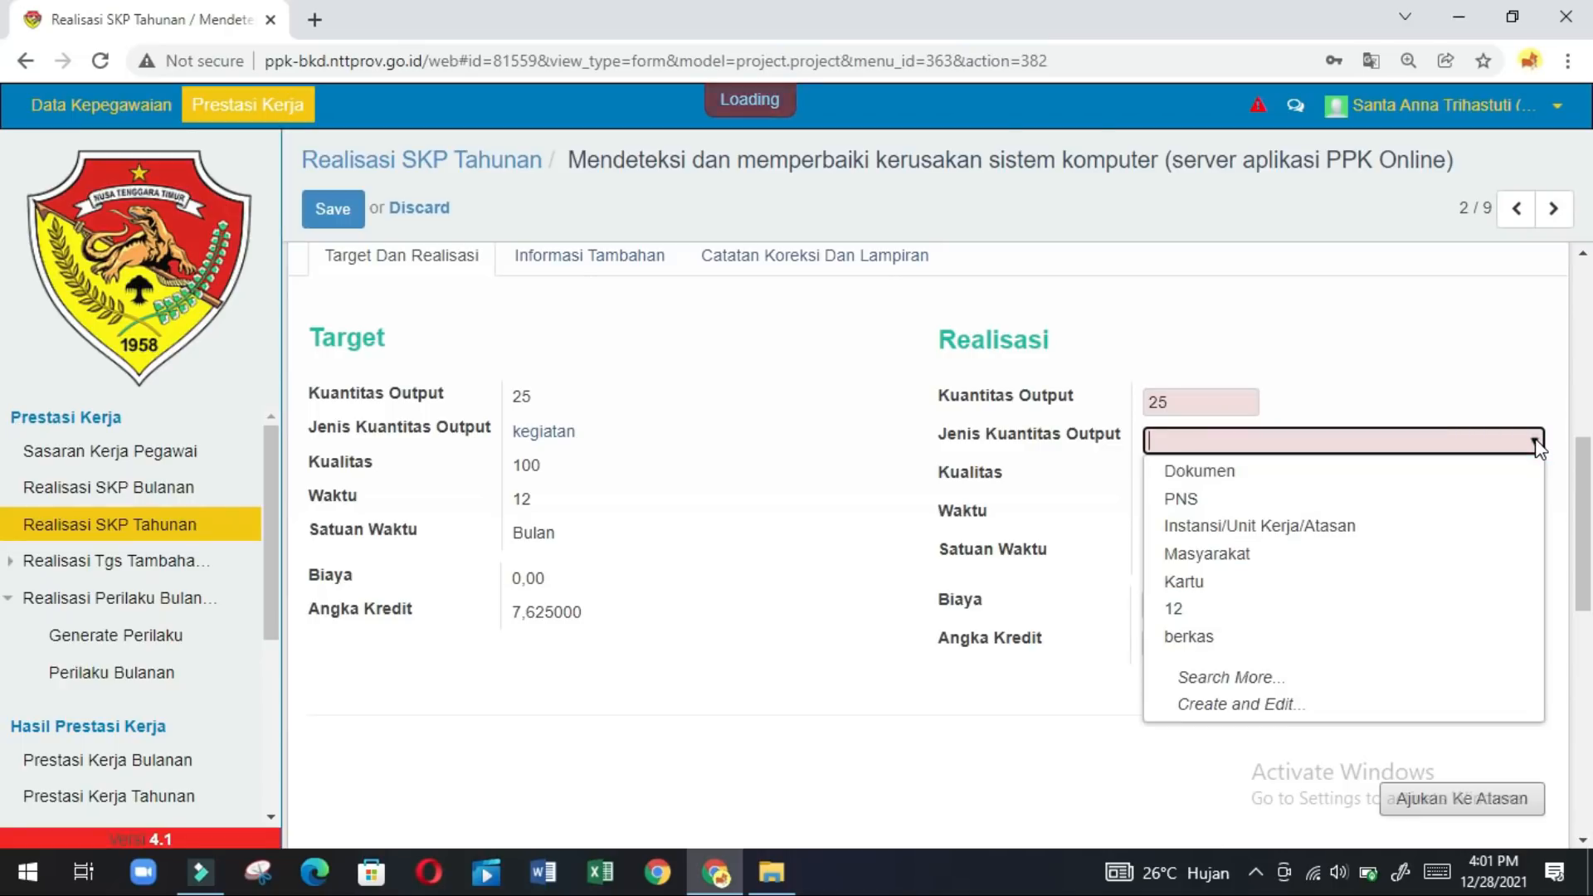
pyautogui.write('kegi')
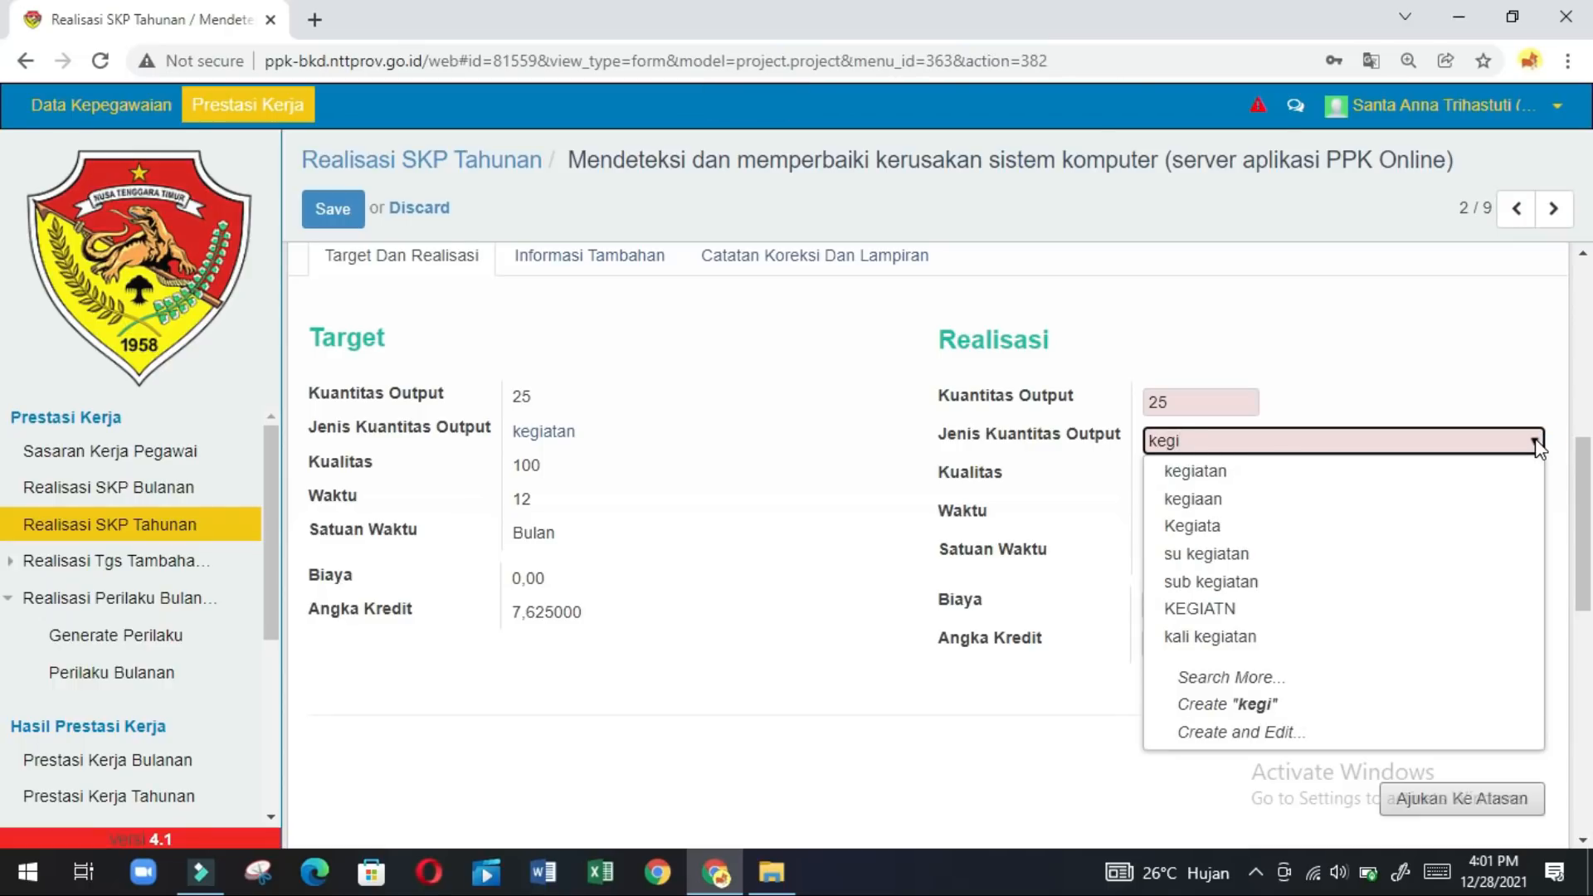
pyautogui.click(1291, 478)
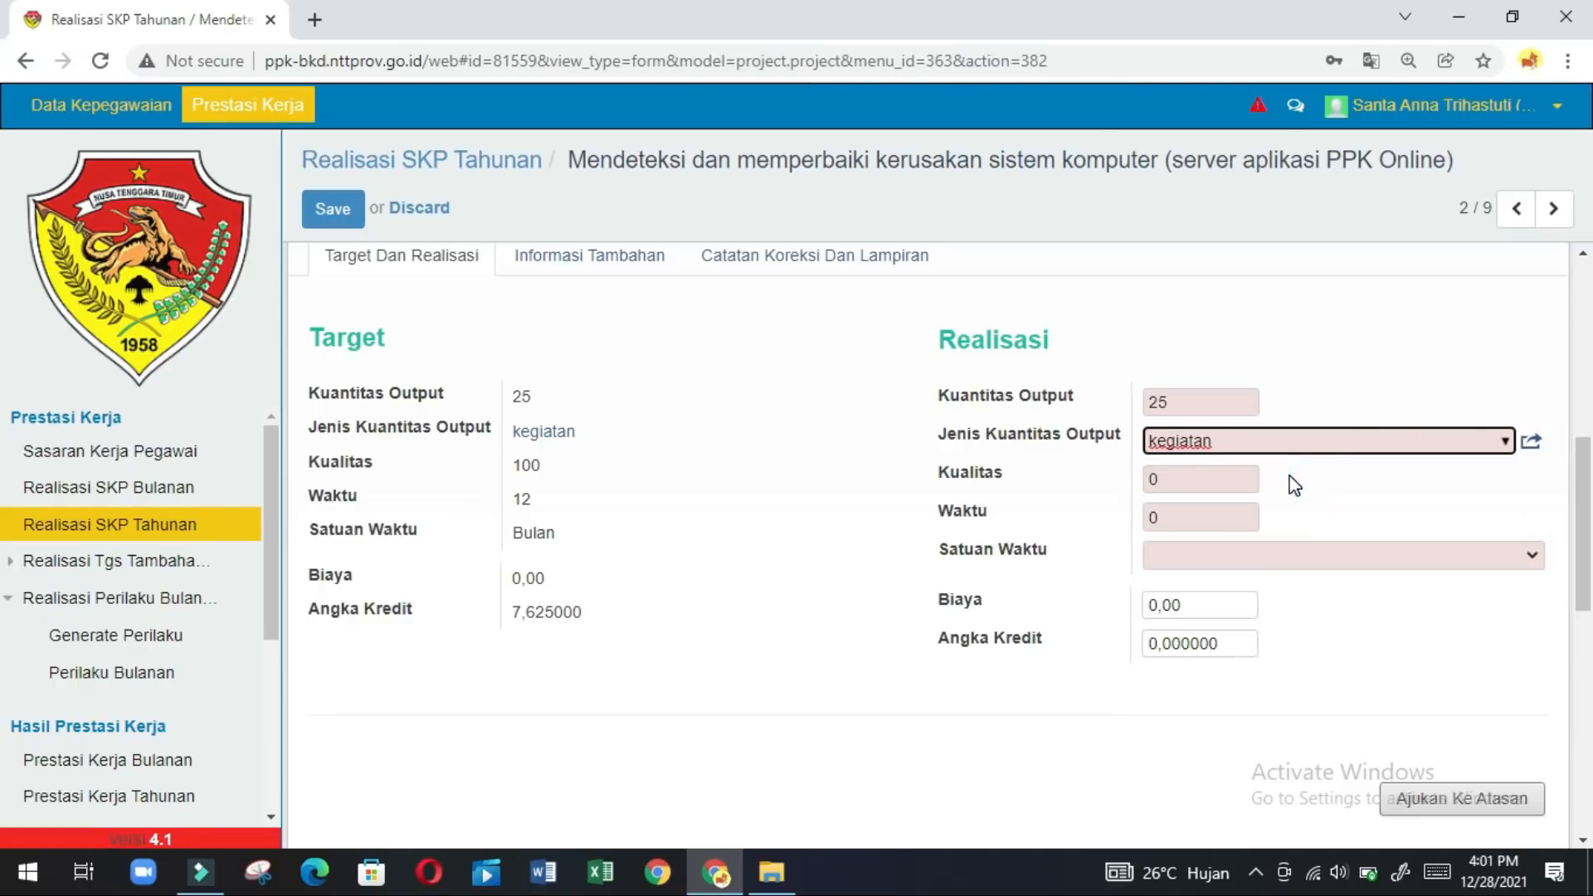
# Enter Kualitas 99, Waktu 12 Bulan and Angka Kredit 7.625.
pyautogui.click(1227, 478)
pyautogui.press('BackSpace')
pyautogui.write('99')
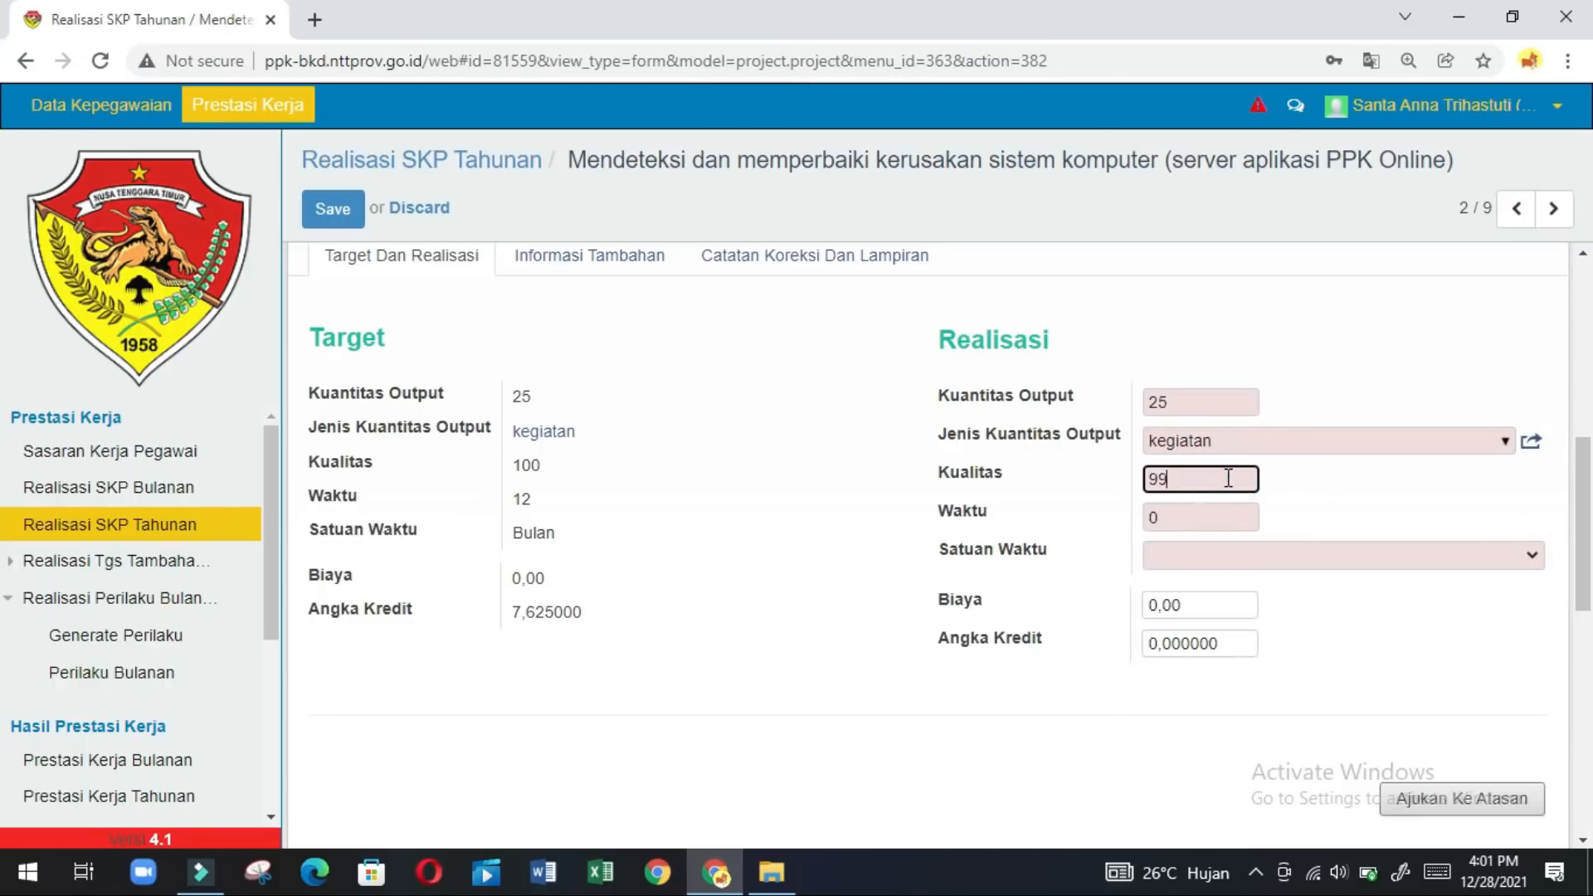
pyautogui.click(1178, 517)
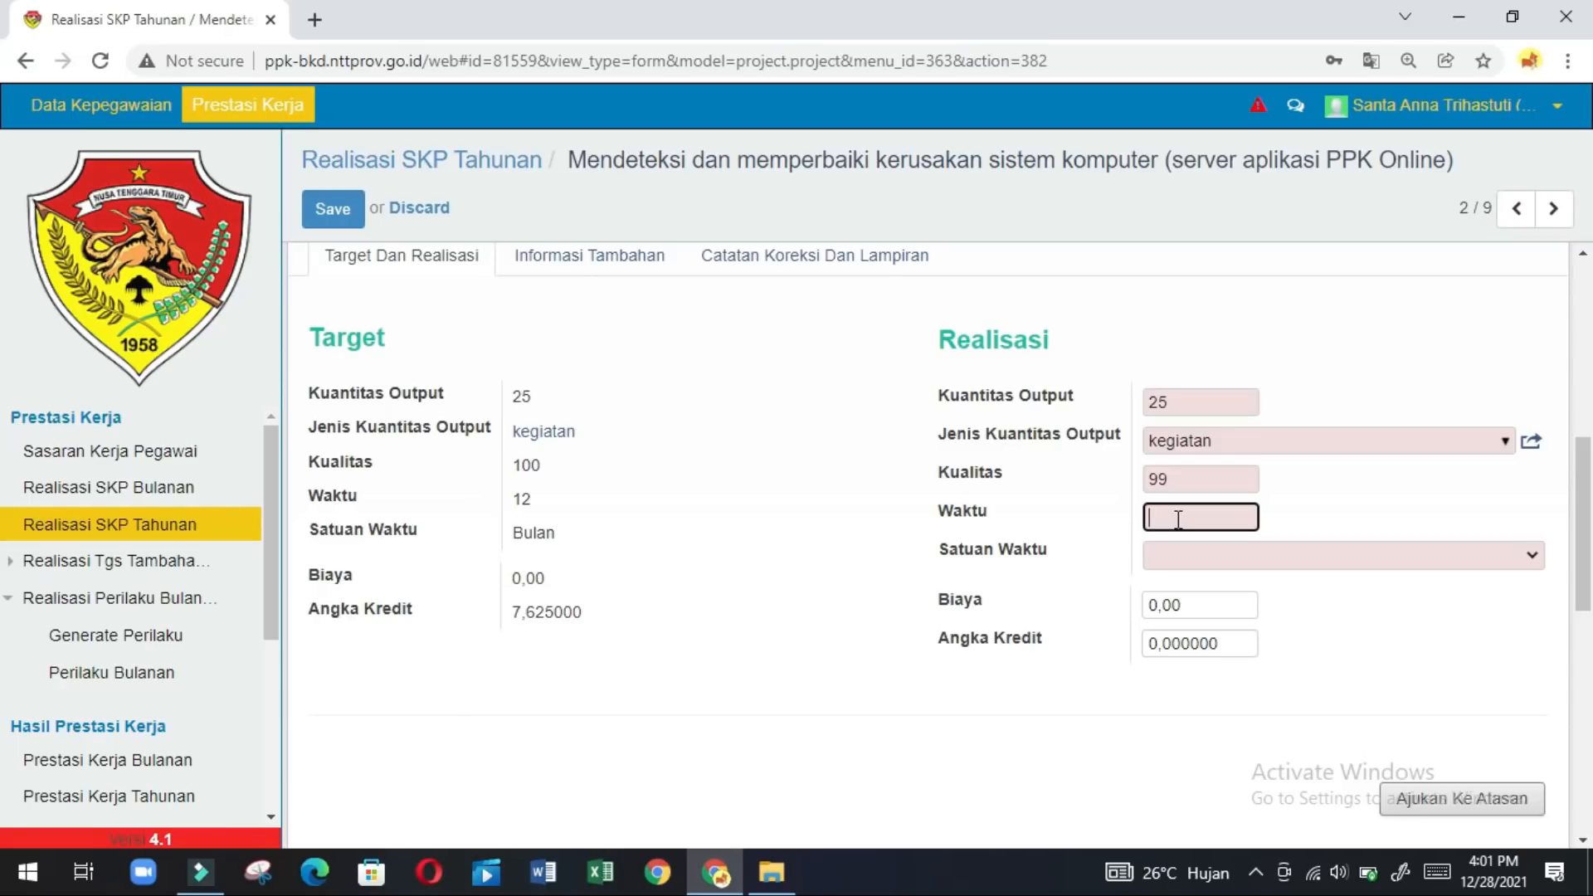
pyautogui.write('12')
pyautogui.click(1530, 554)
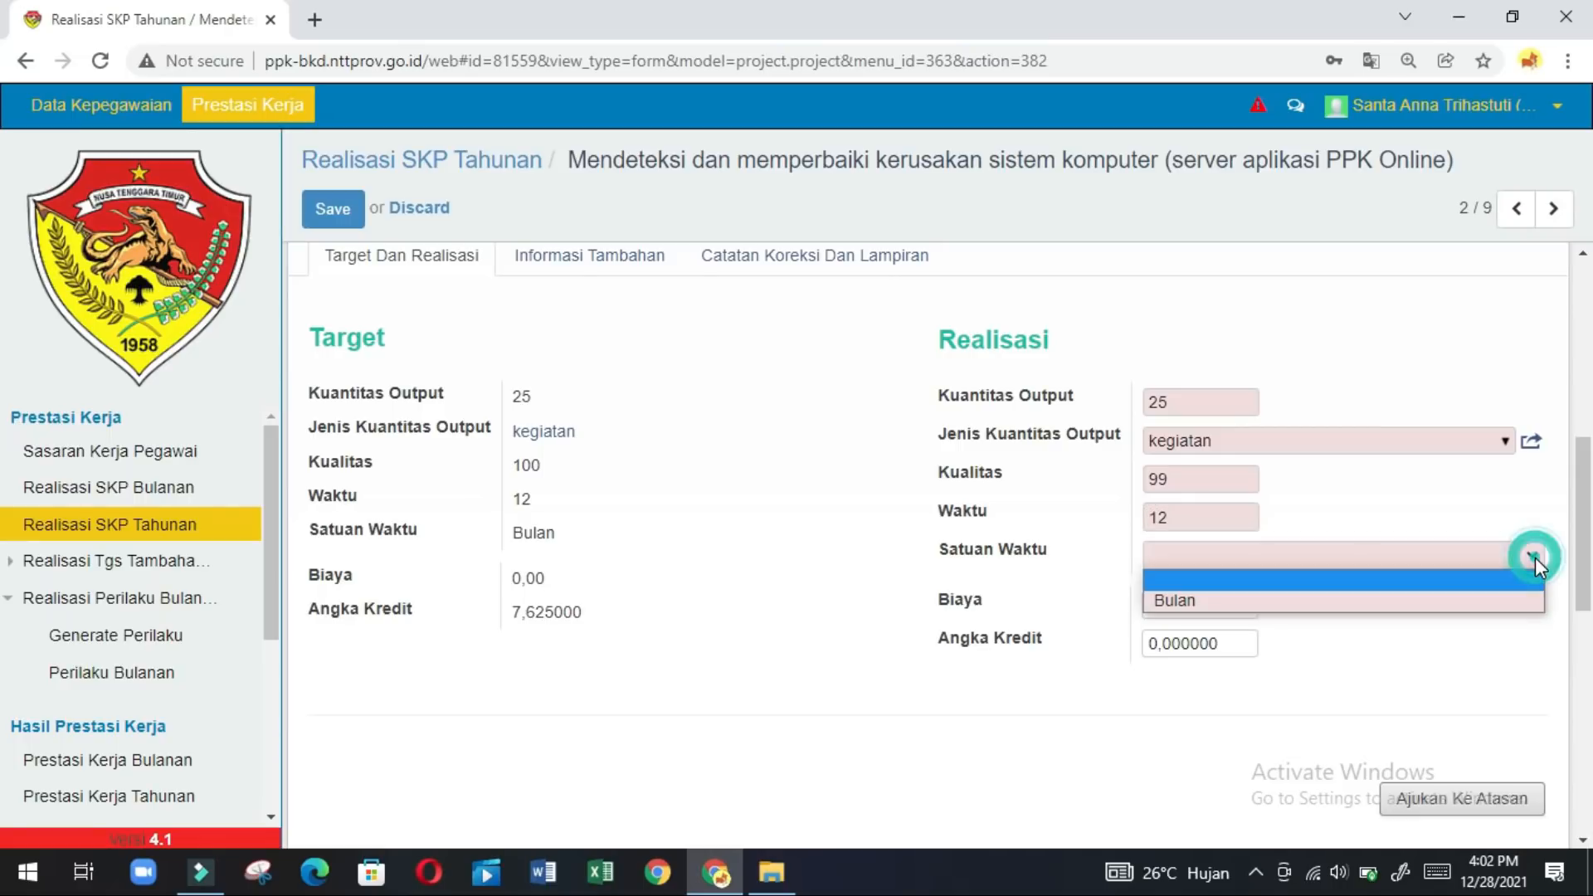
pyautogui.click(1500, 601)
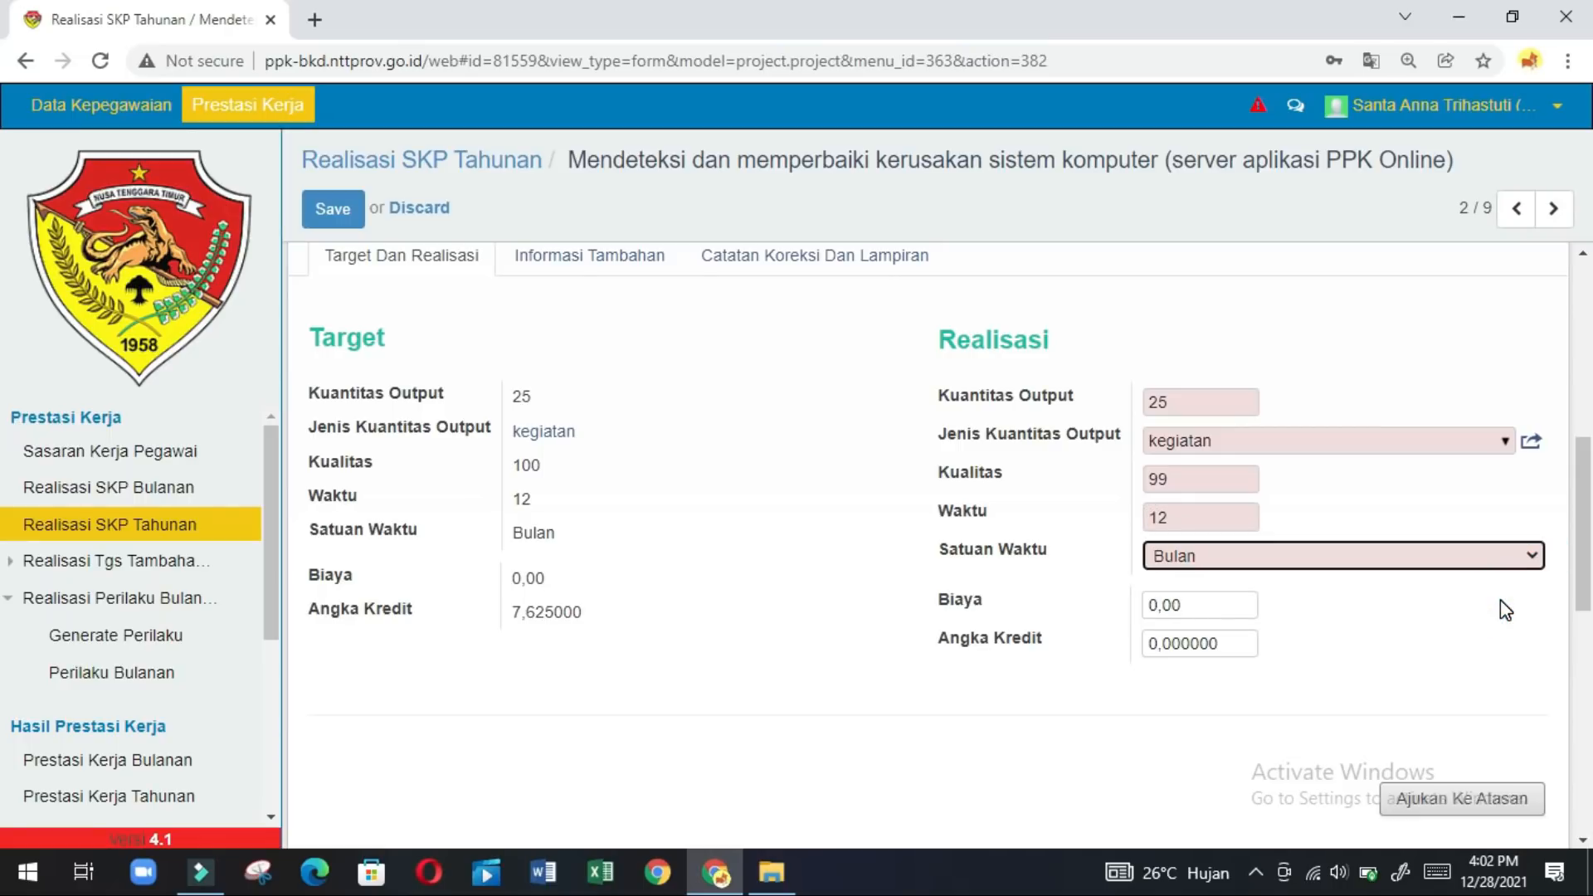
pyautogui.doubleClick(1232, 638)
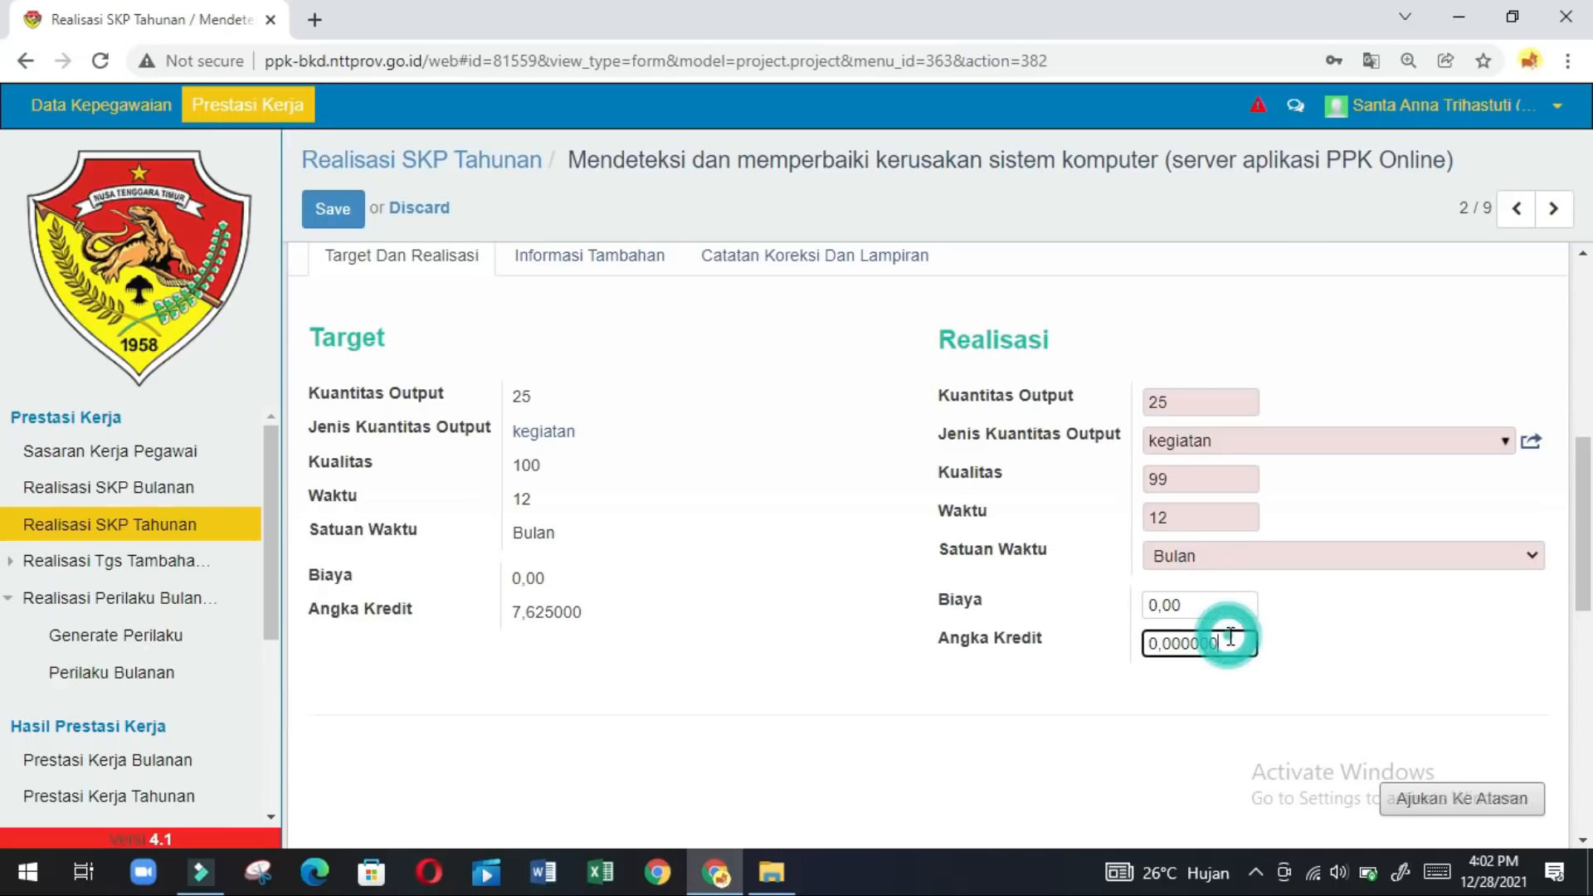
pyautogui.press('BackSpace')
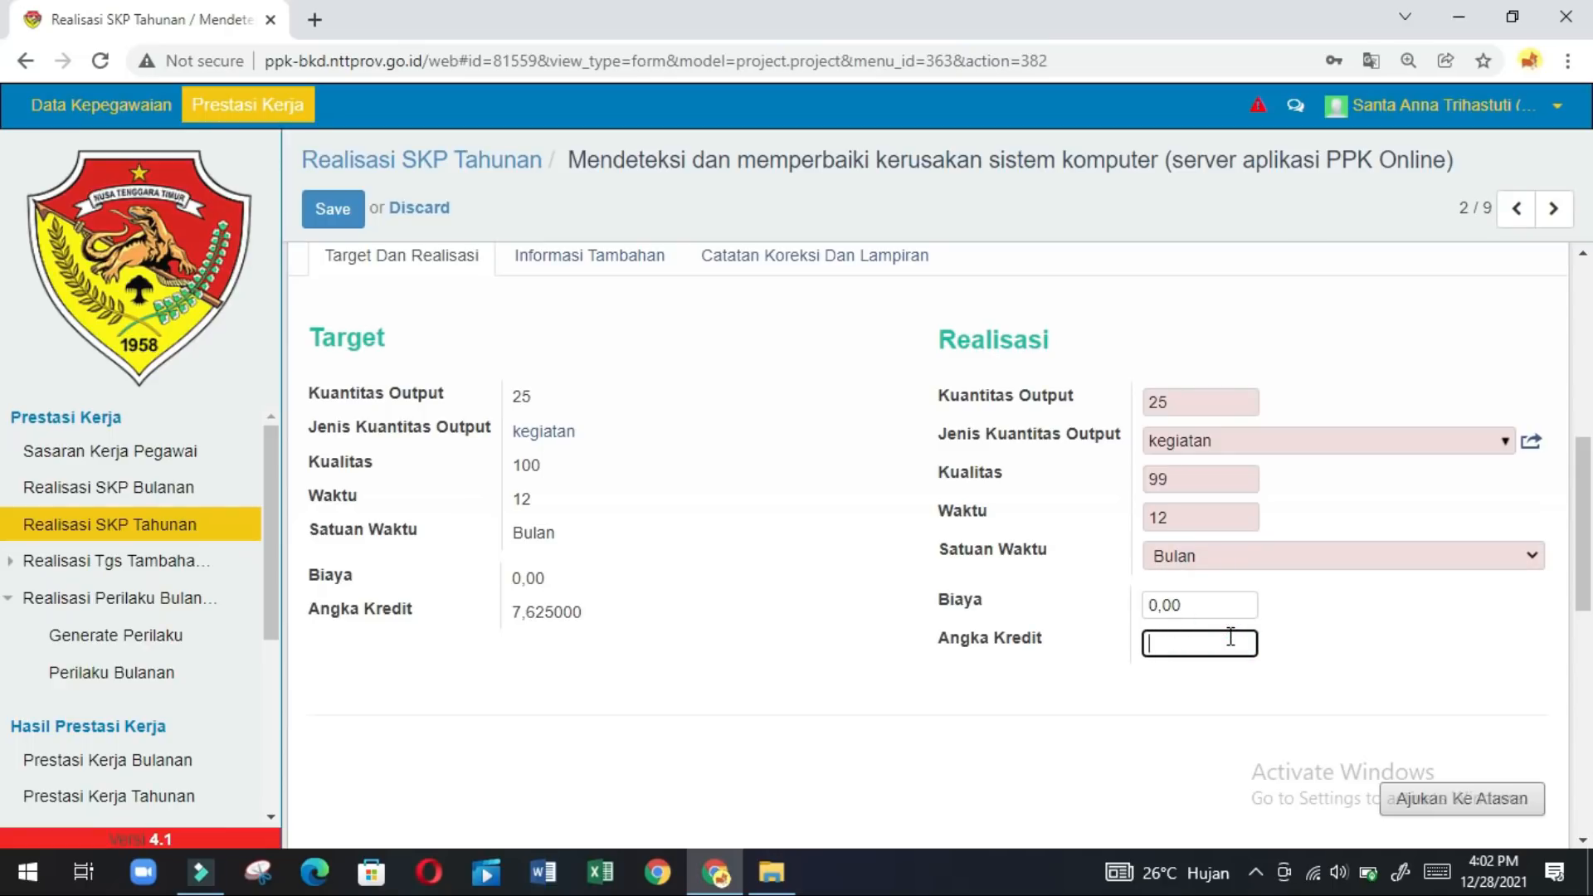
pyautogui.write('7.625')
# Submit record 2/9 to the supervisor, confirm Ok, and advance to the next record.
pyautogui.click(1492, 798)
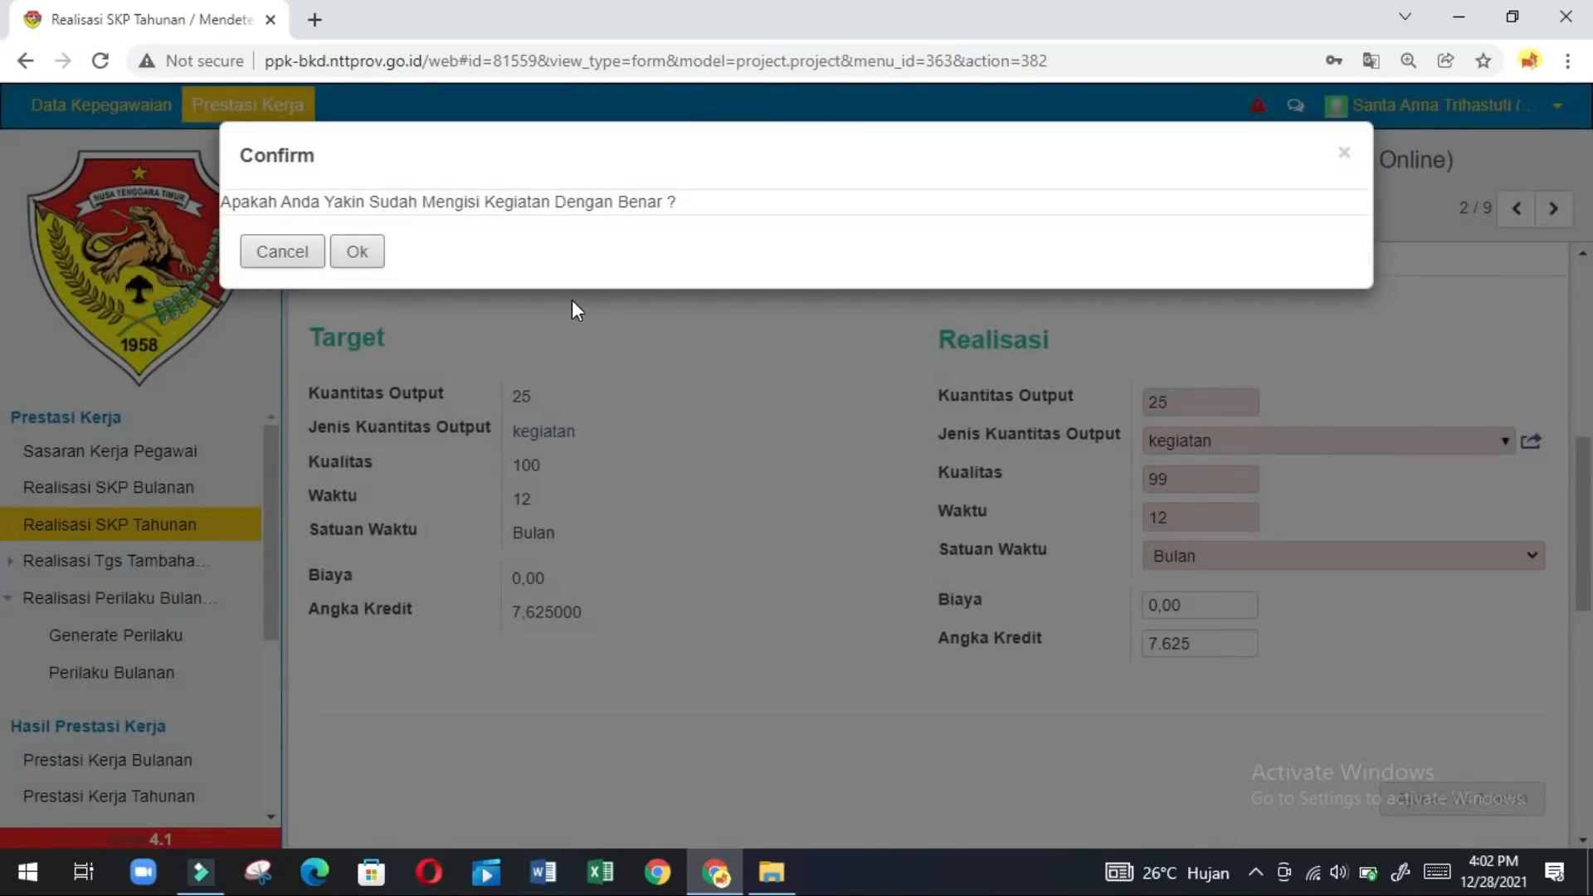
pyautogui.click(358, 253)
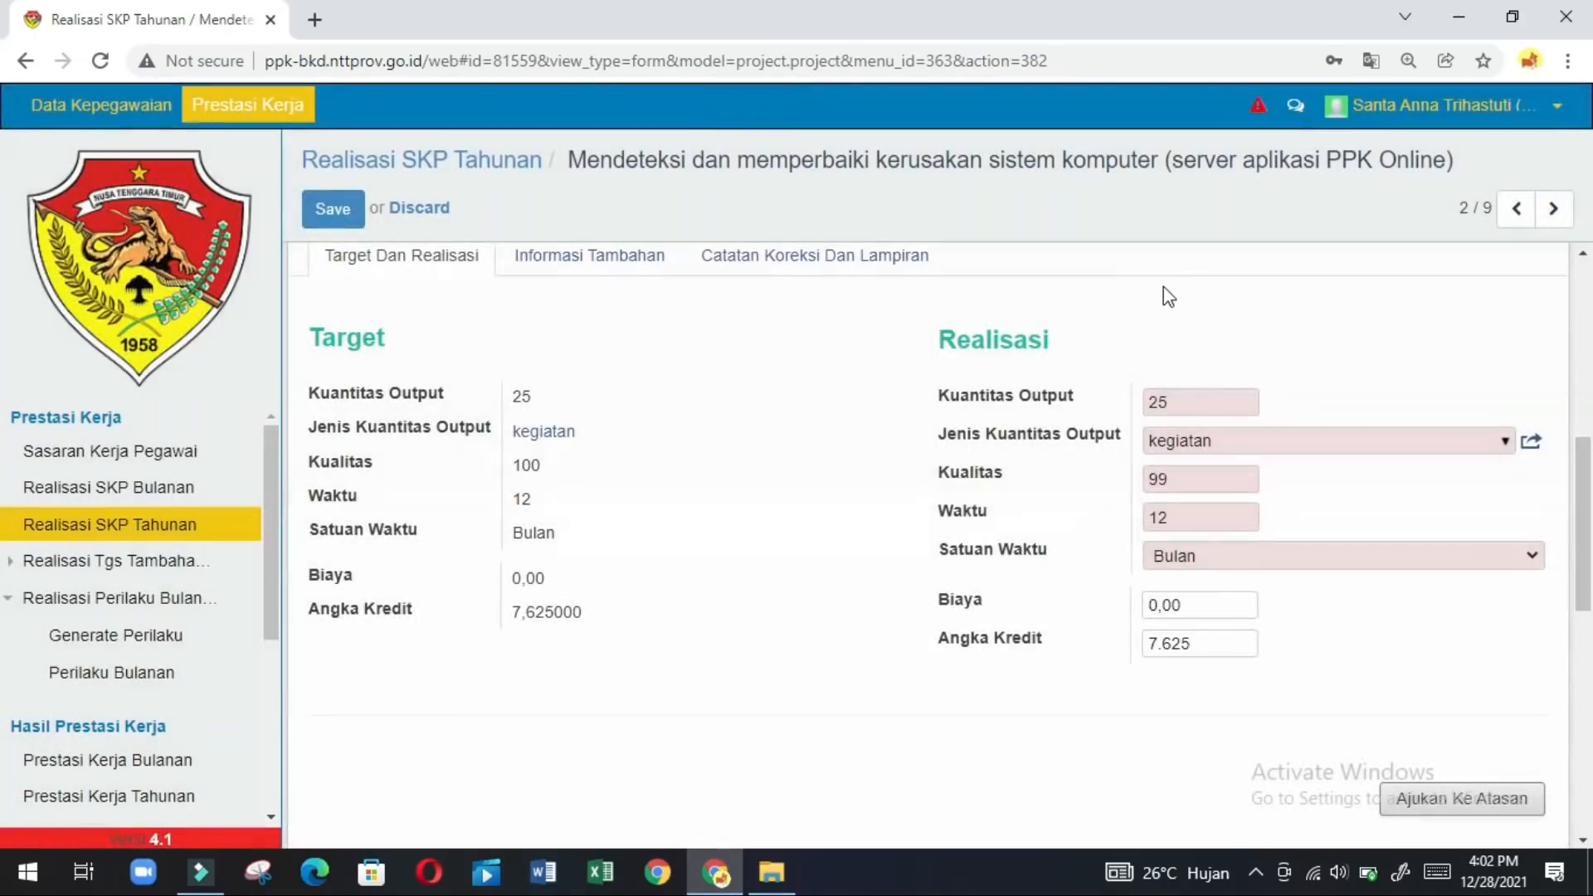
pyautogui.click(1548, 219)
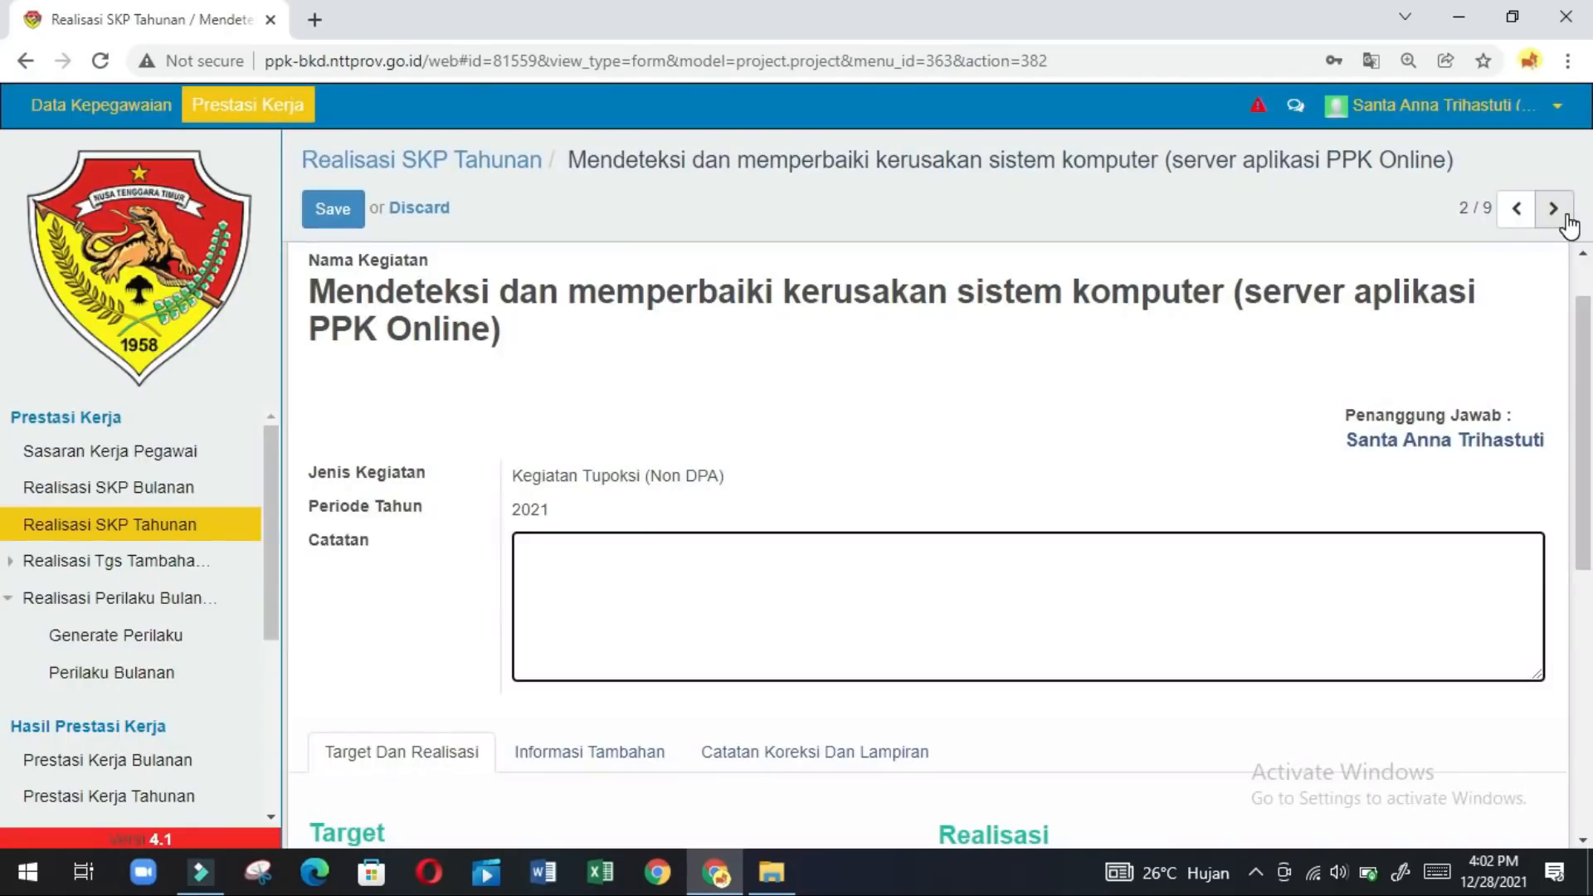
# On the Karya Tulis Ilmiah record, set realised output to 6 Naskah.
pyautogui.click(1553, 209)
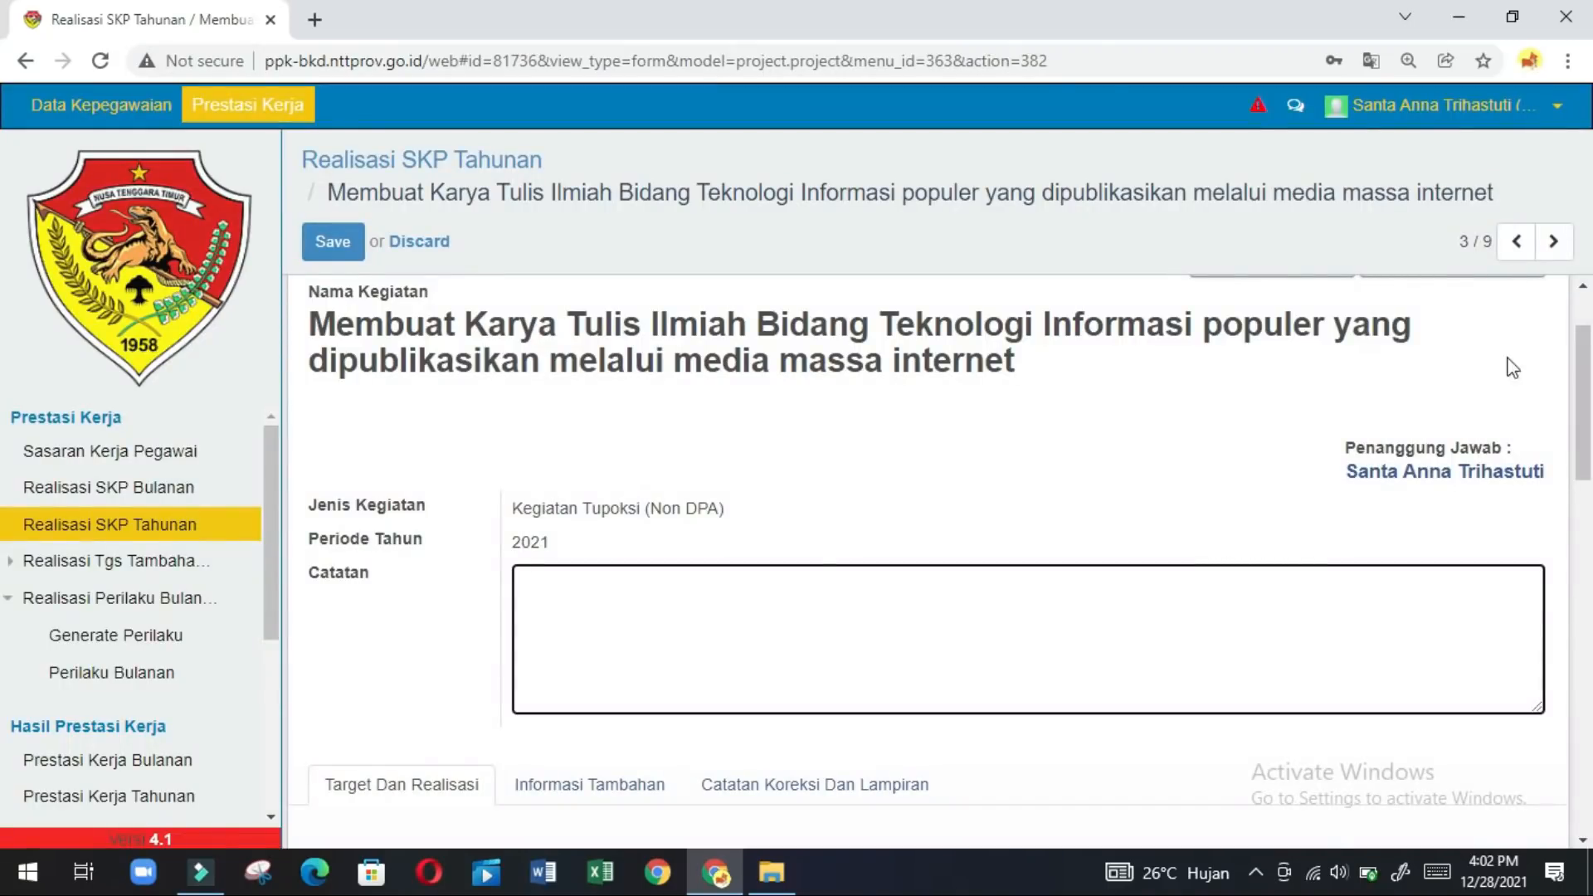
pyautogui.click(1583, 641)
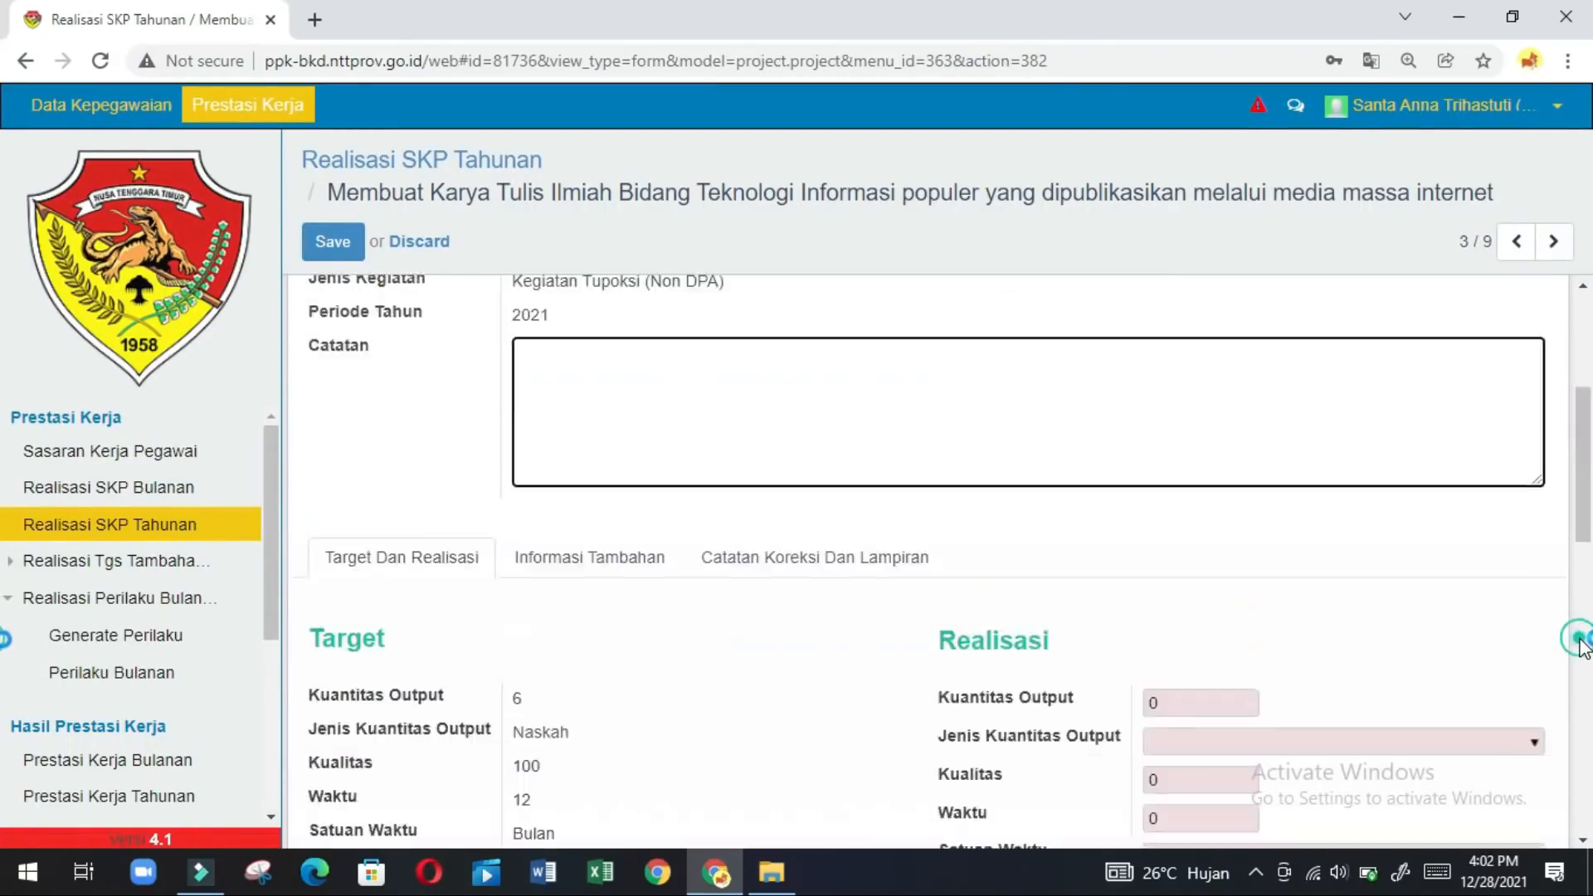
pyautogui.click(1191, 429)
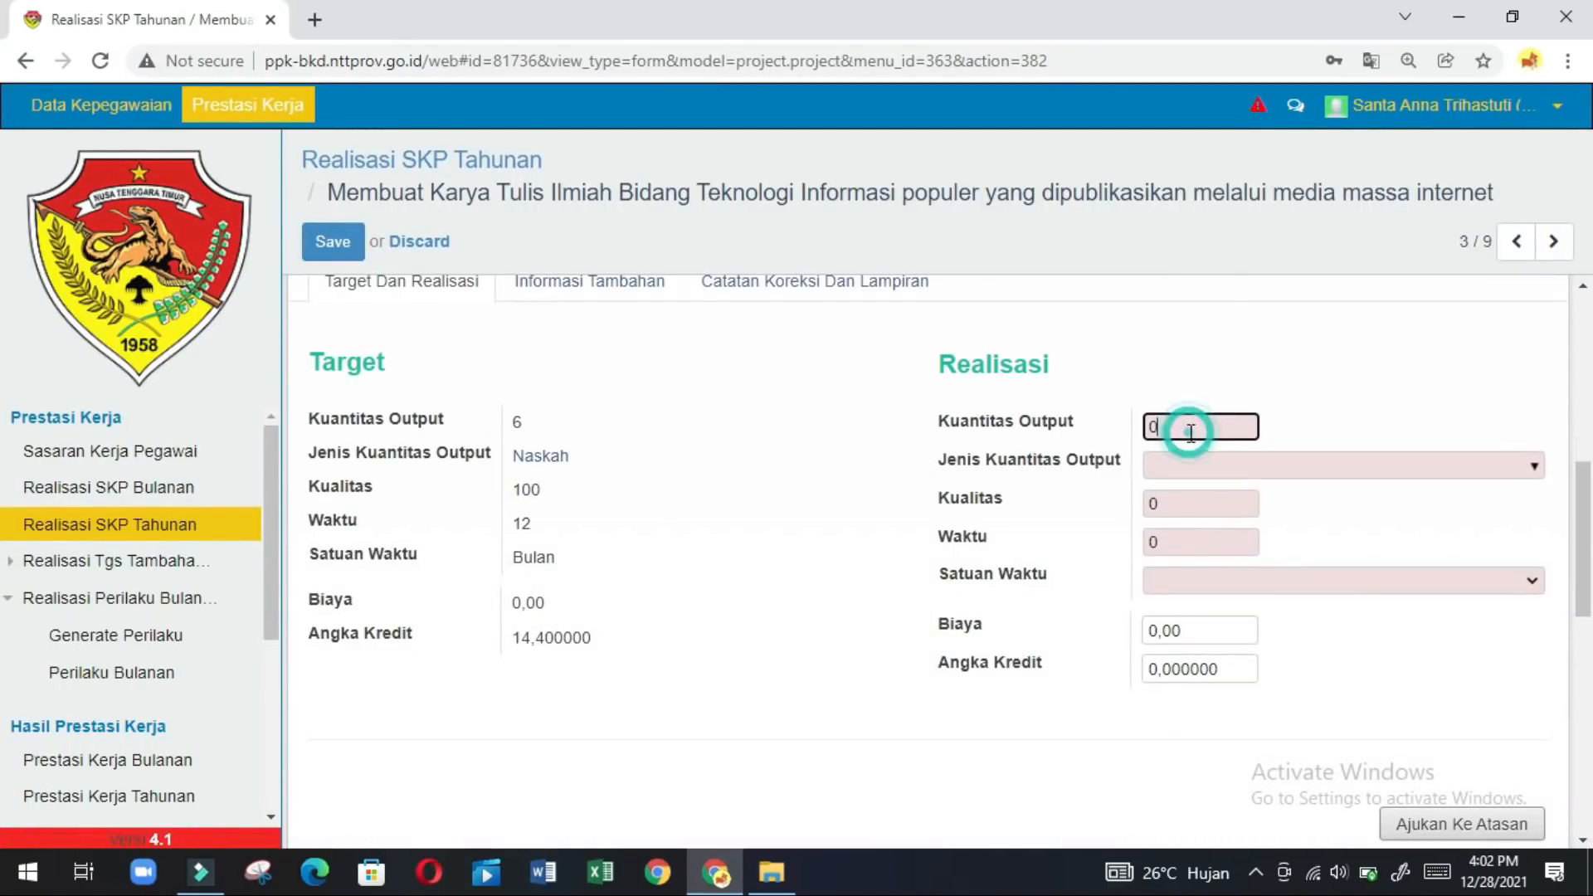
pyautogui.write('6')
pyautogui.click(1228, 465)
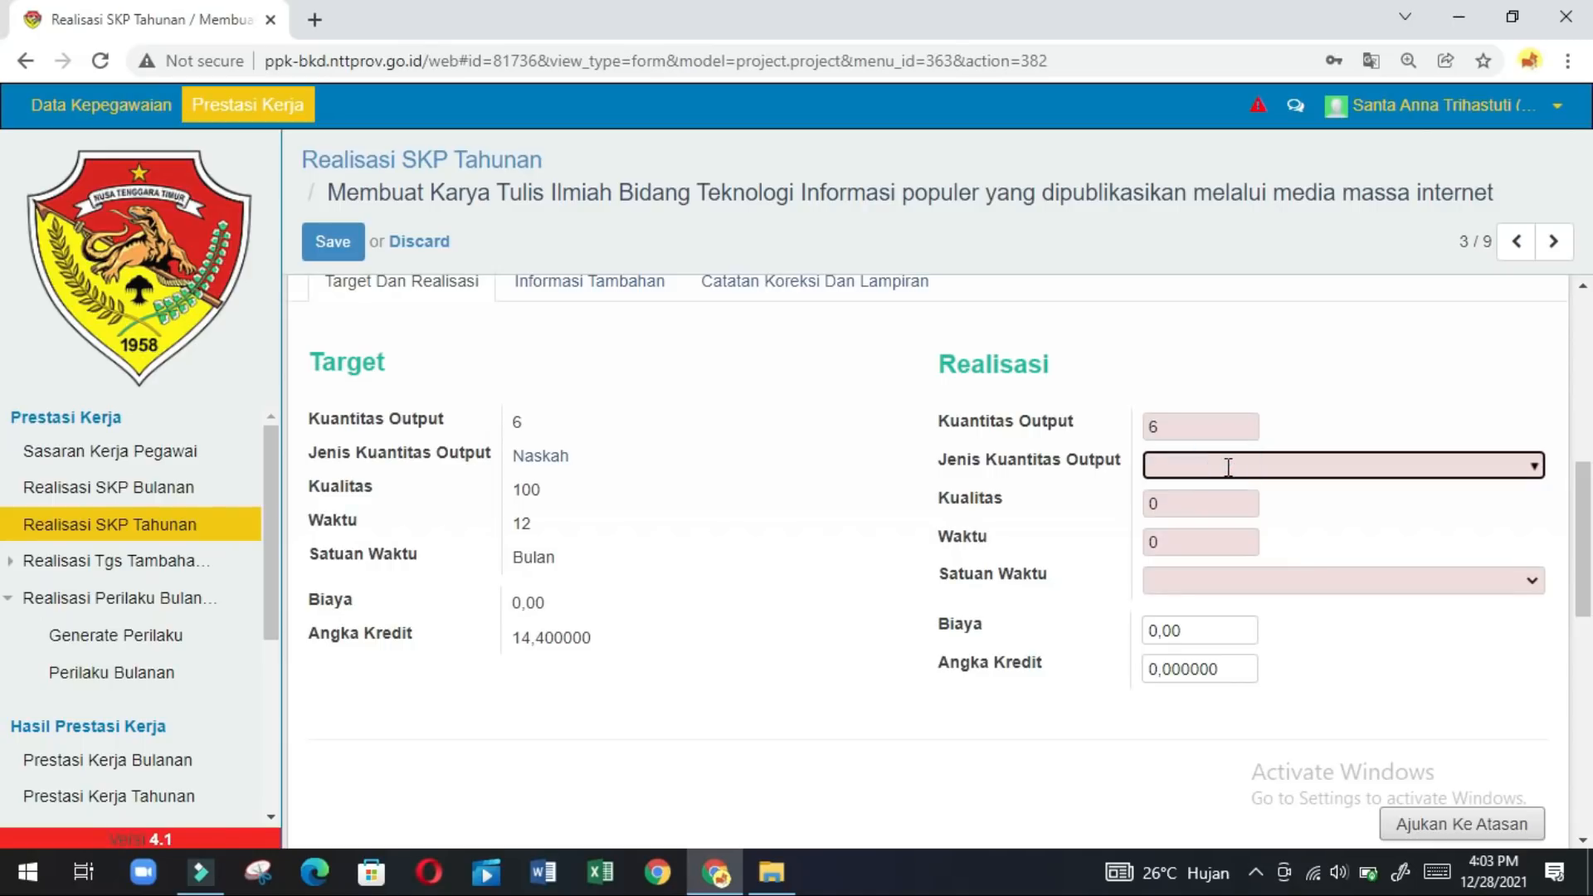
pyautogui.write('naskah')
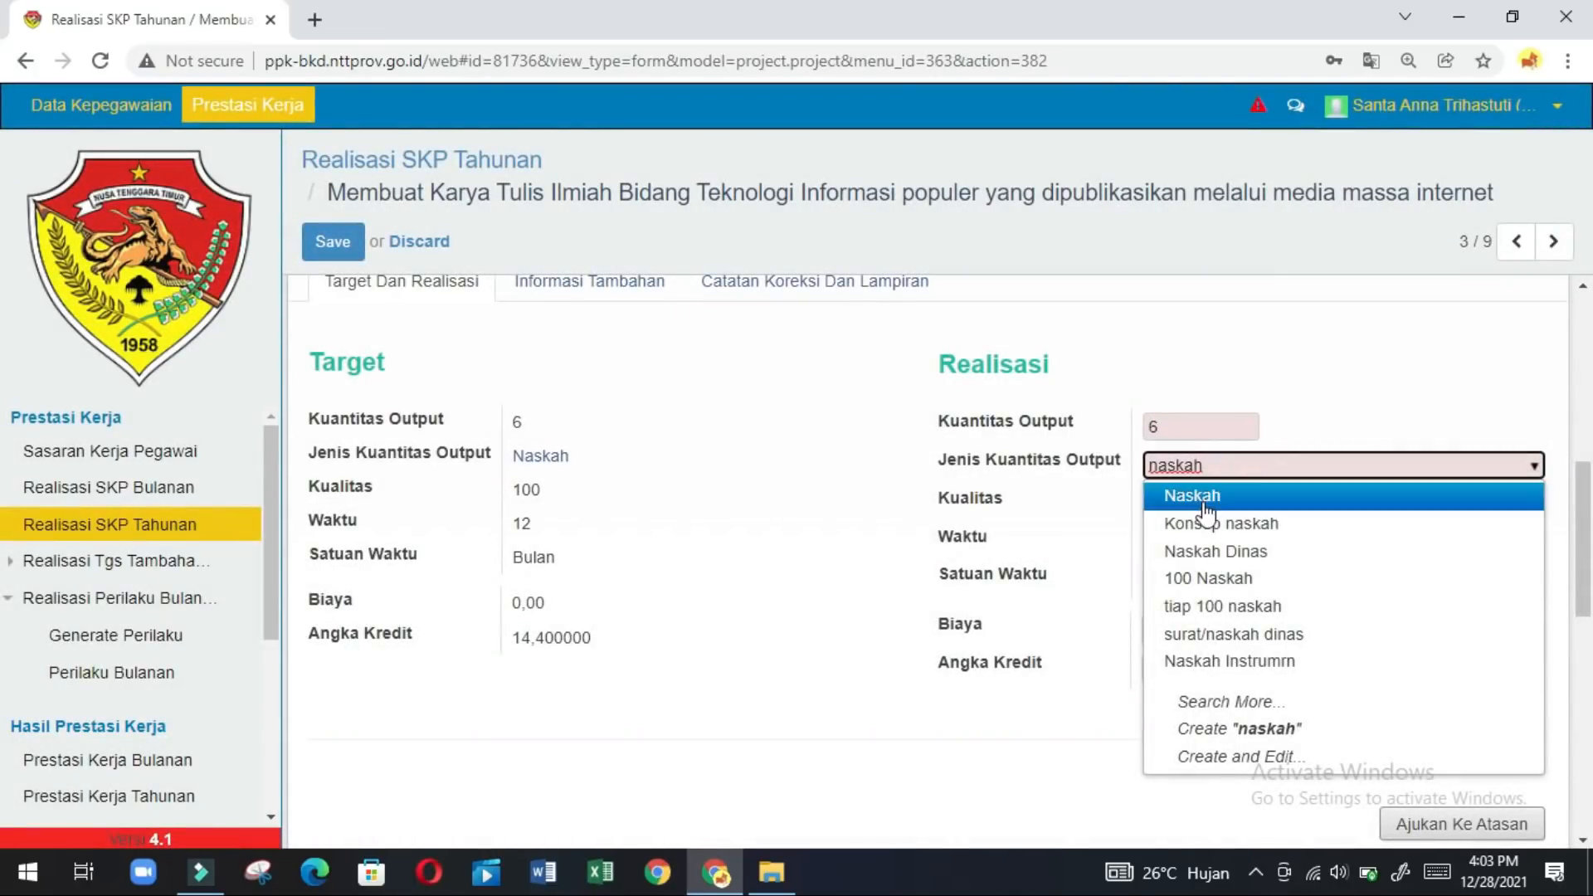
pyautogui.click(1213, 498)
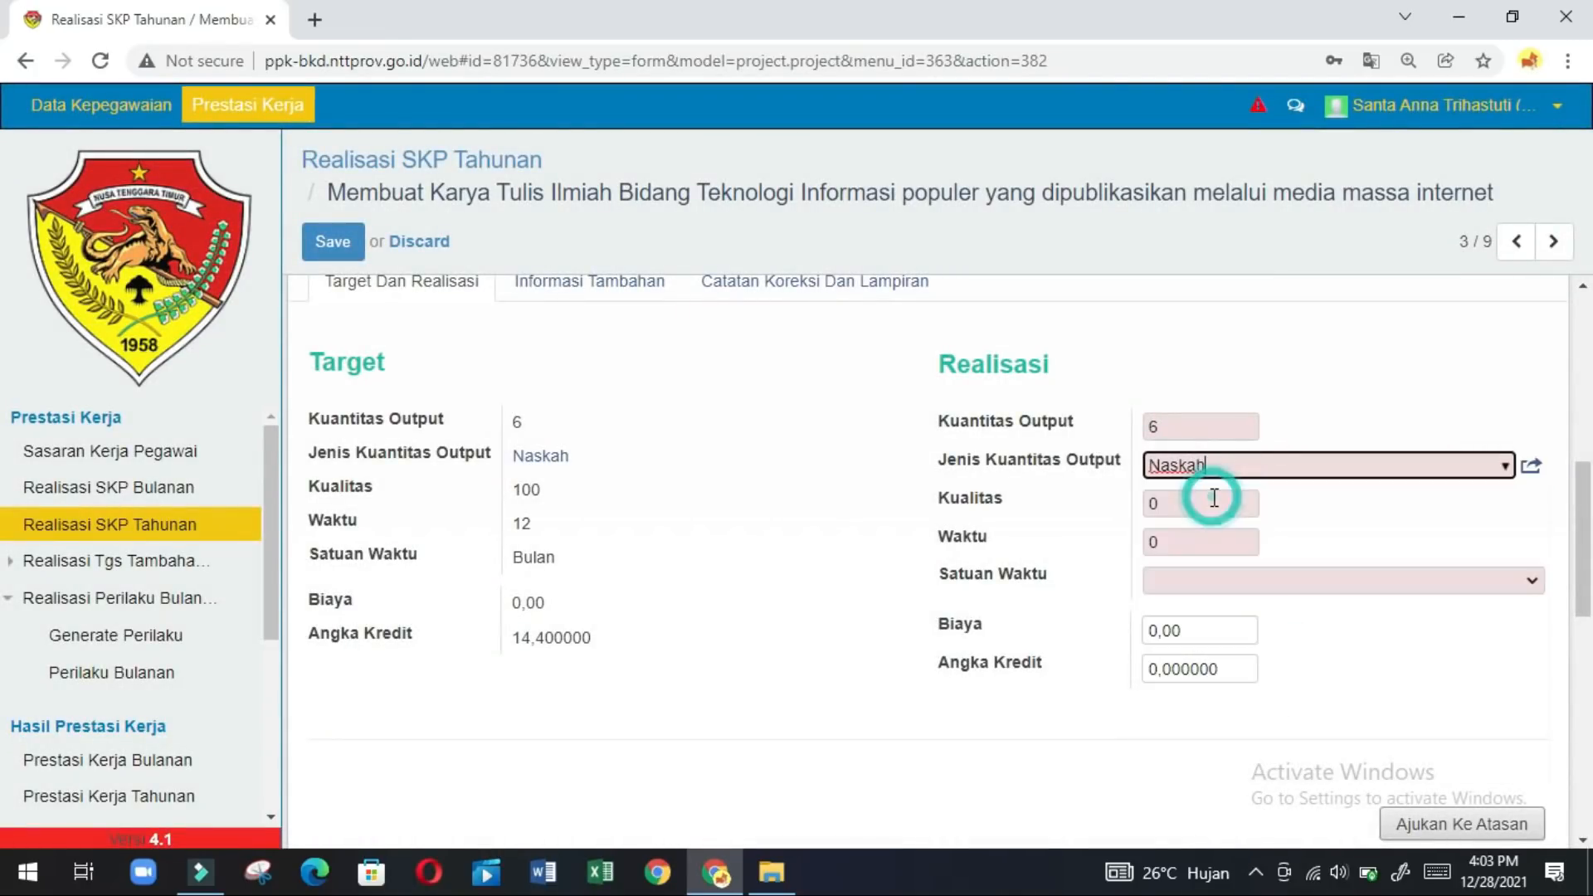
# Enter quality 100, time 12 Bulan, credit 14.4, then submit to the supervisor and confirm.
pyautogui.click(1167, 518)
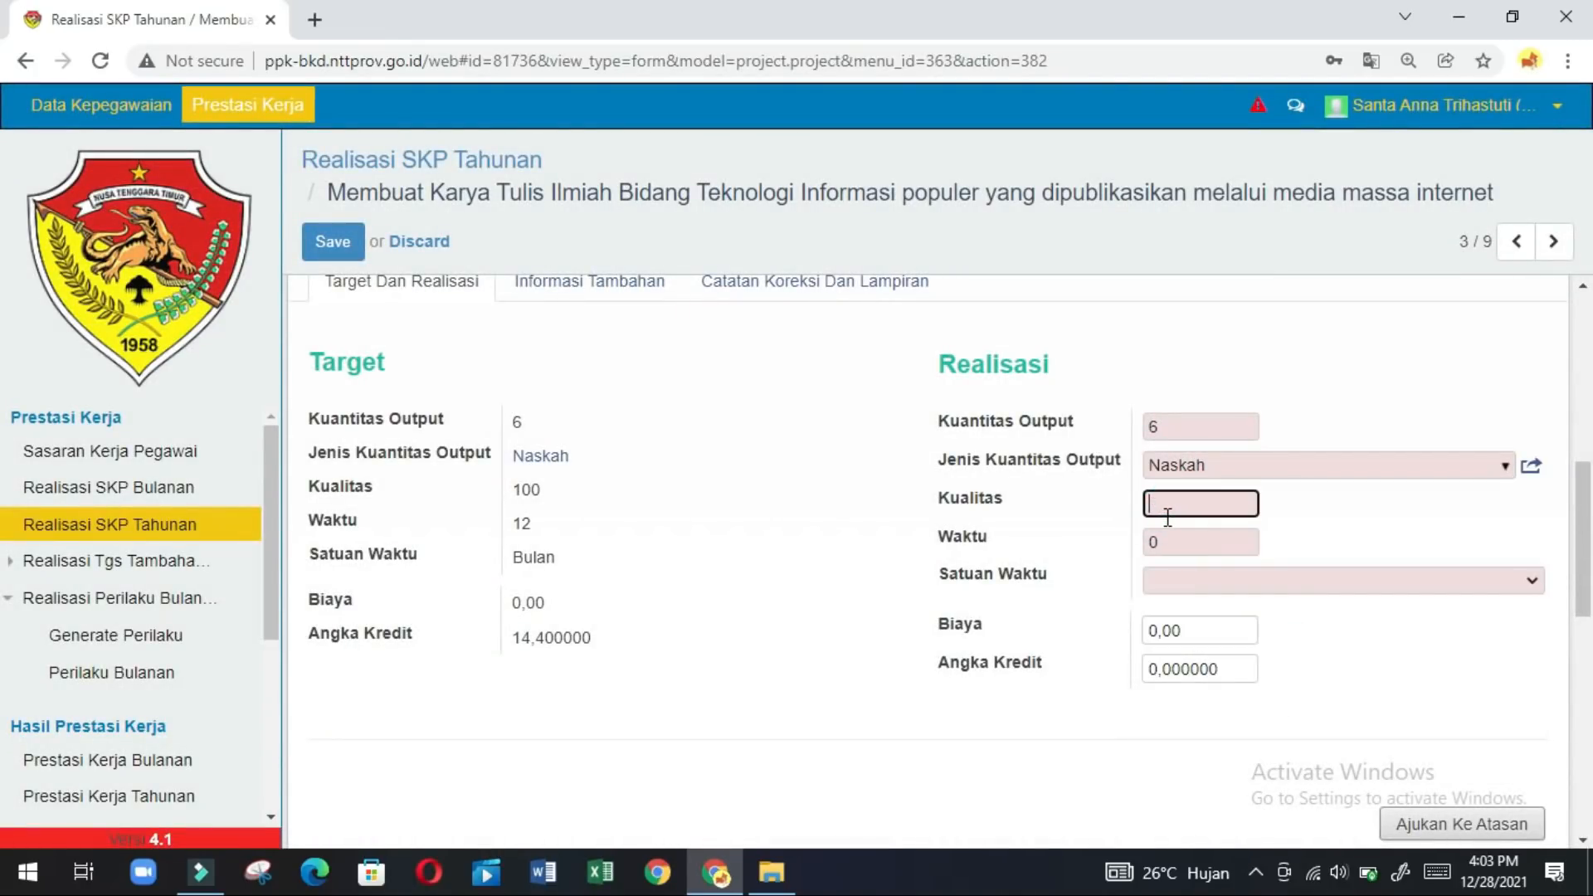
pyautogui.write('100')
pyautogui.click(1168, 531)
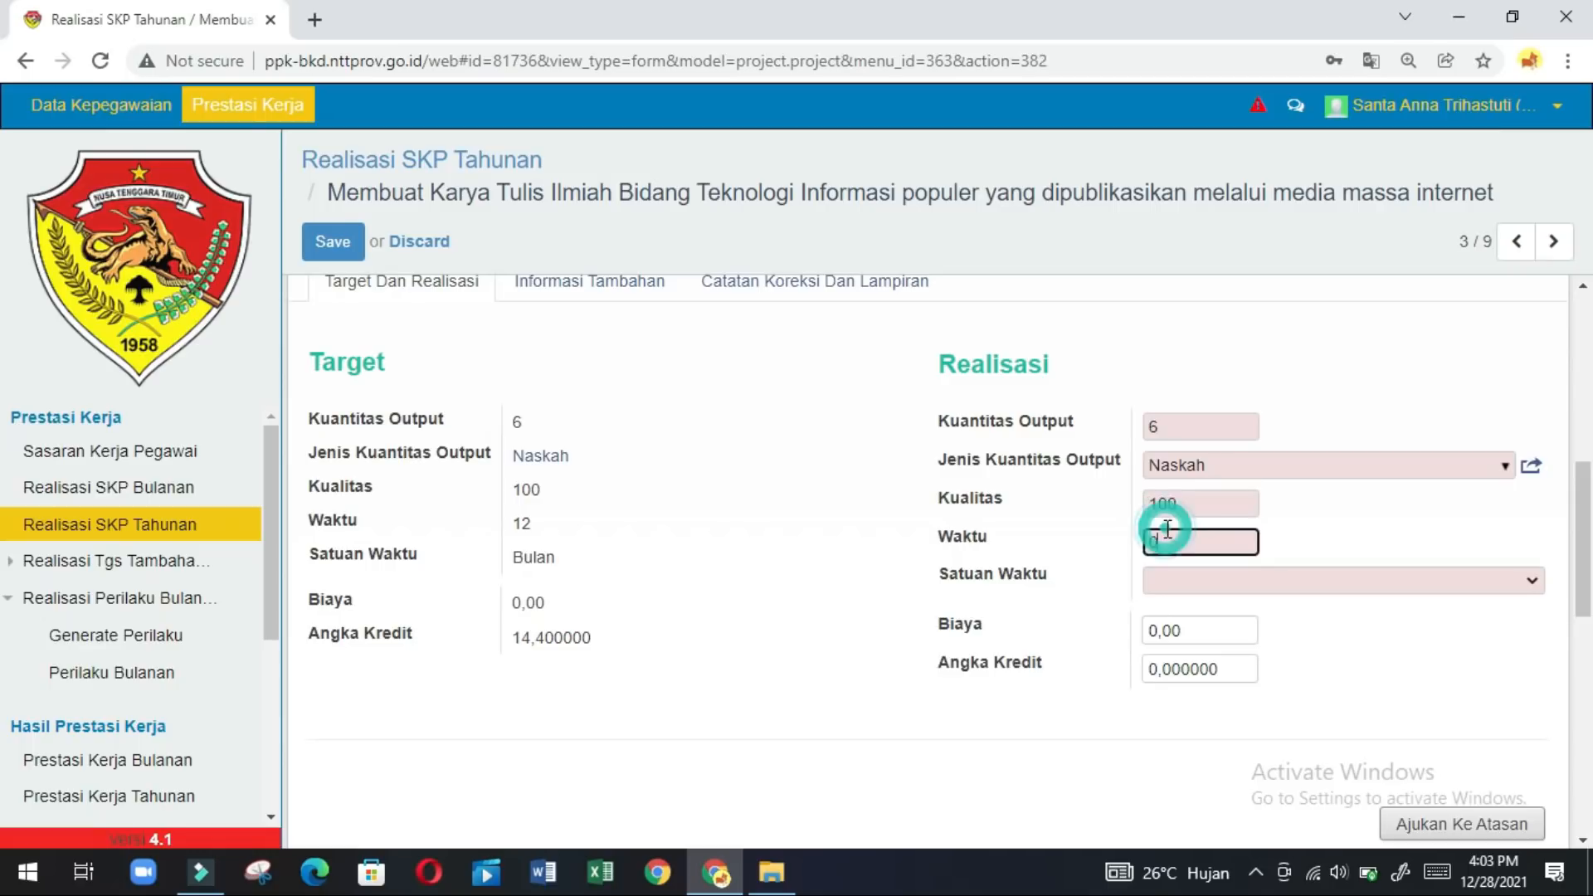
pyautogui.press('BackSpace')
pyautogui.write('12')
pyautogui.click(1307, 577)
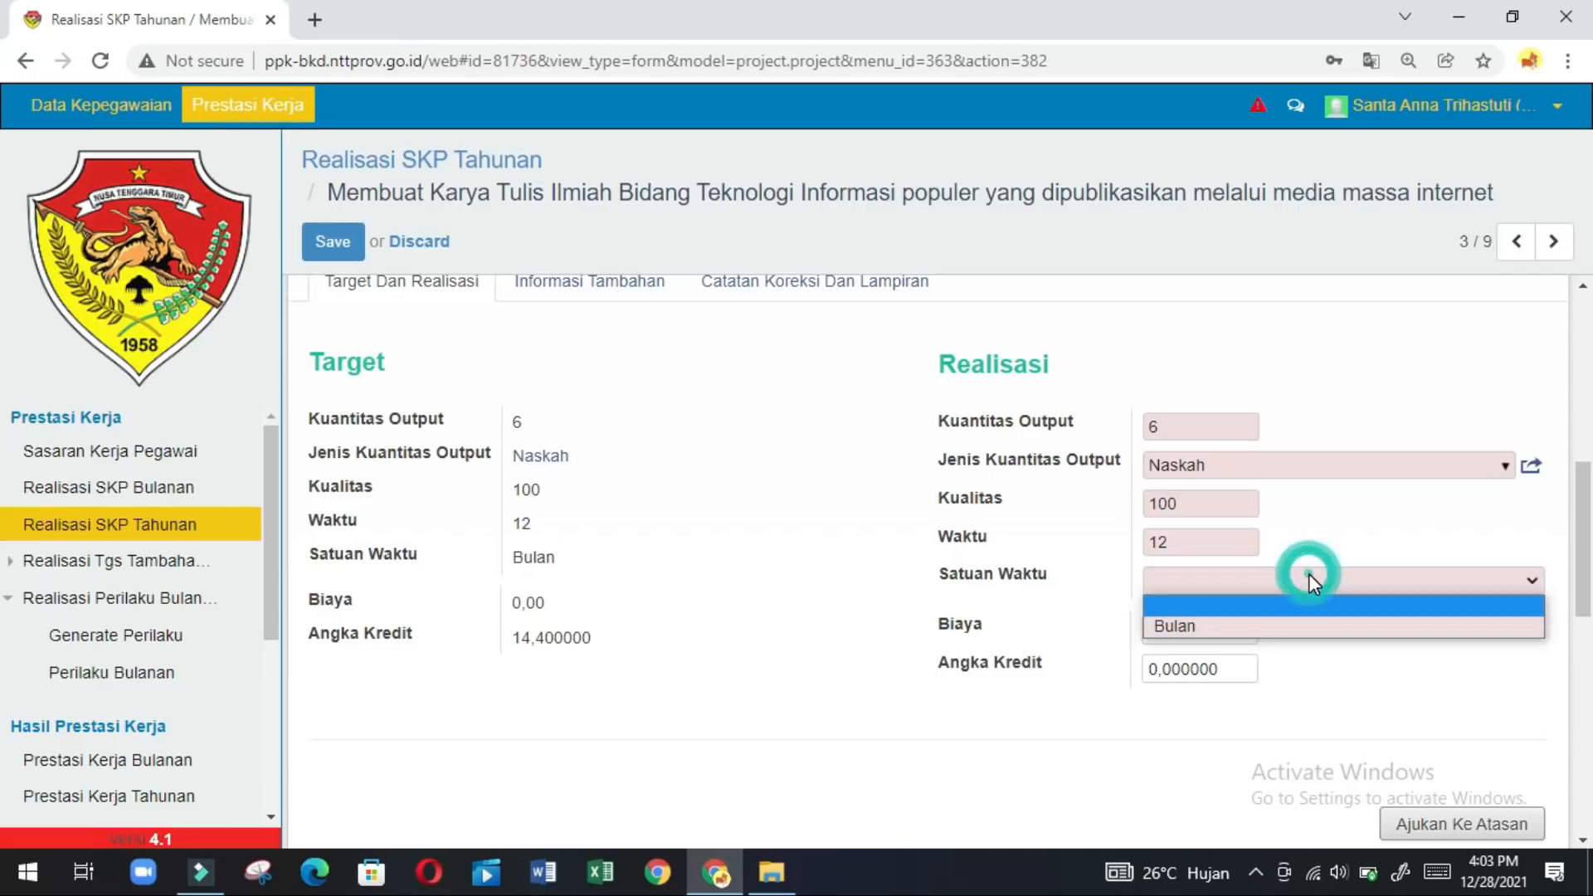
pyautogui.click(1262, 626)
pyautogui.click(1220, 669)
pyautogui.press('BackSpace')
pyautogui.press('BackSpace')
pyautogui.press('BackSpace')
pyautogui.press('BackSpace')
pyautogui.press('BackSpace')
pyautogui.press('BackSpace')
pyautogui.press('BackSpace')
pyautogui.press('BackSpace')
pyautogui.write('14.4')
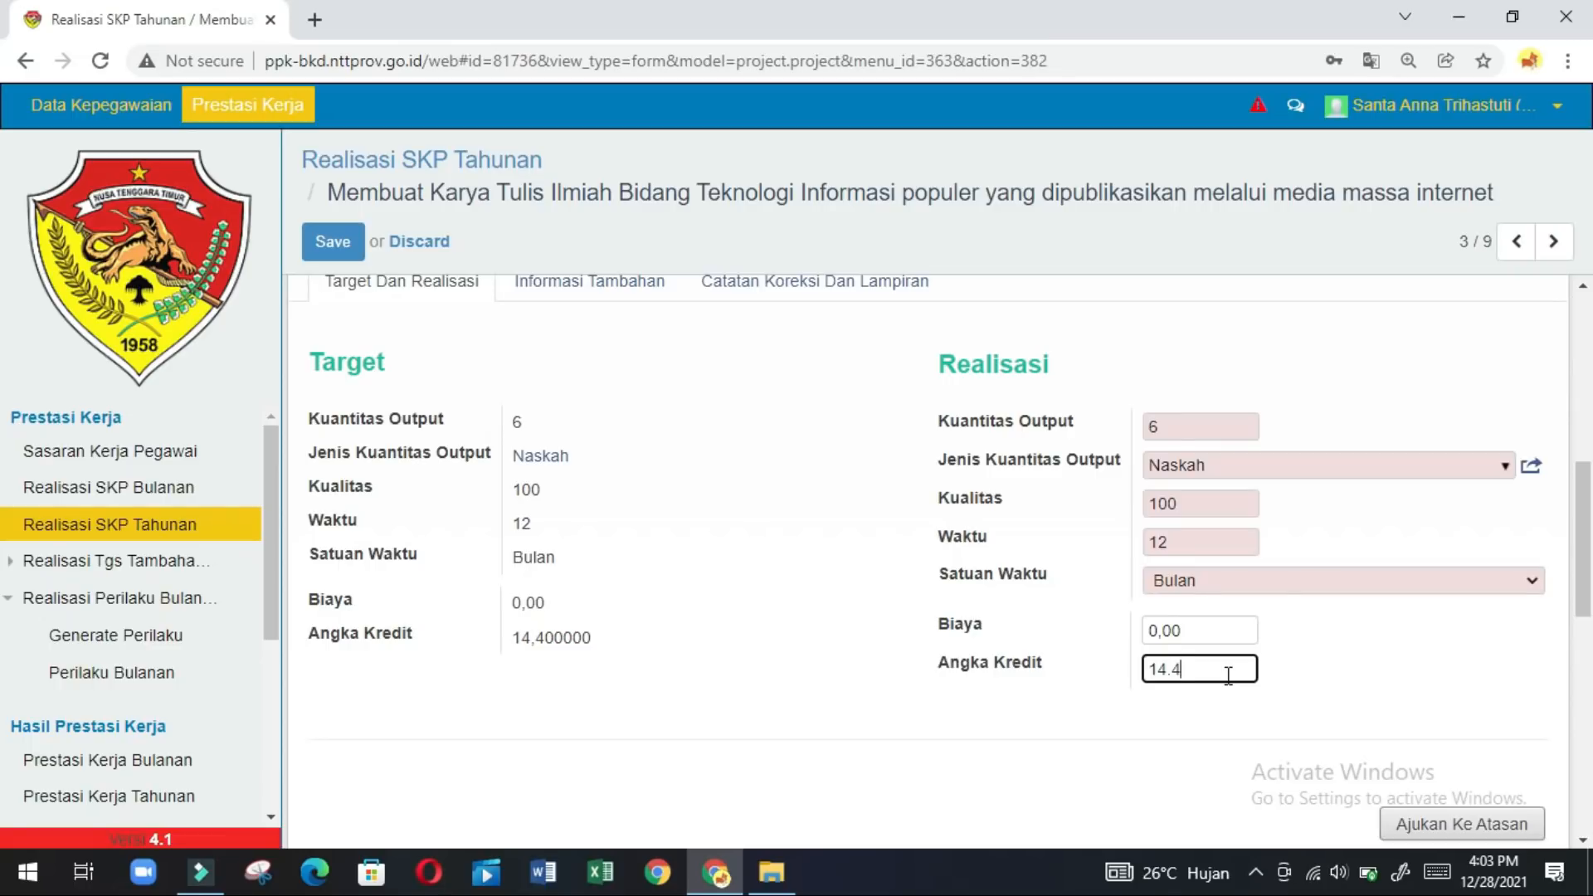
pyautogui.click(1428, 825)
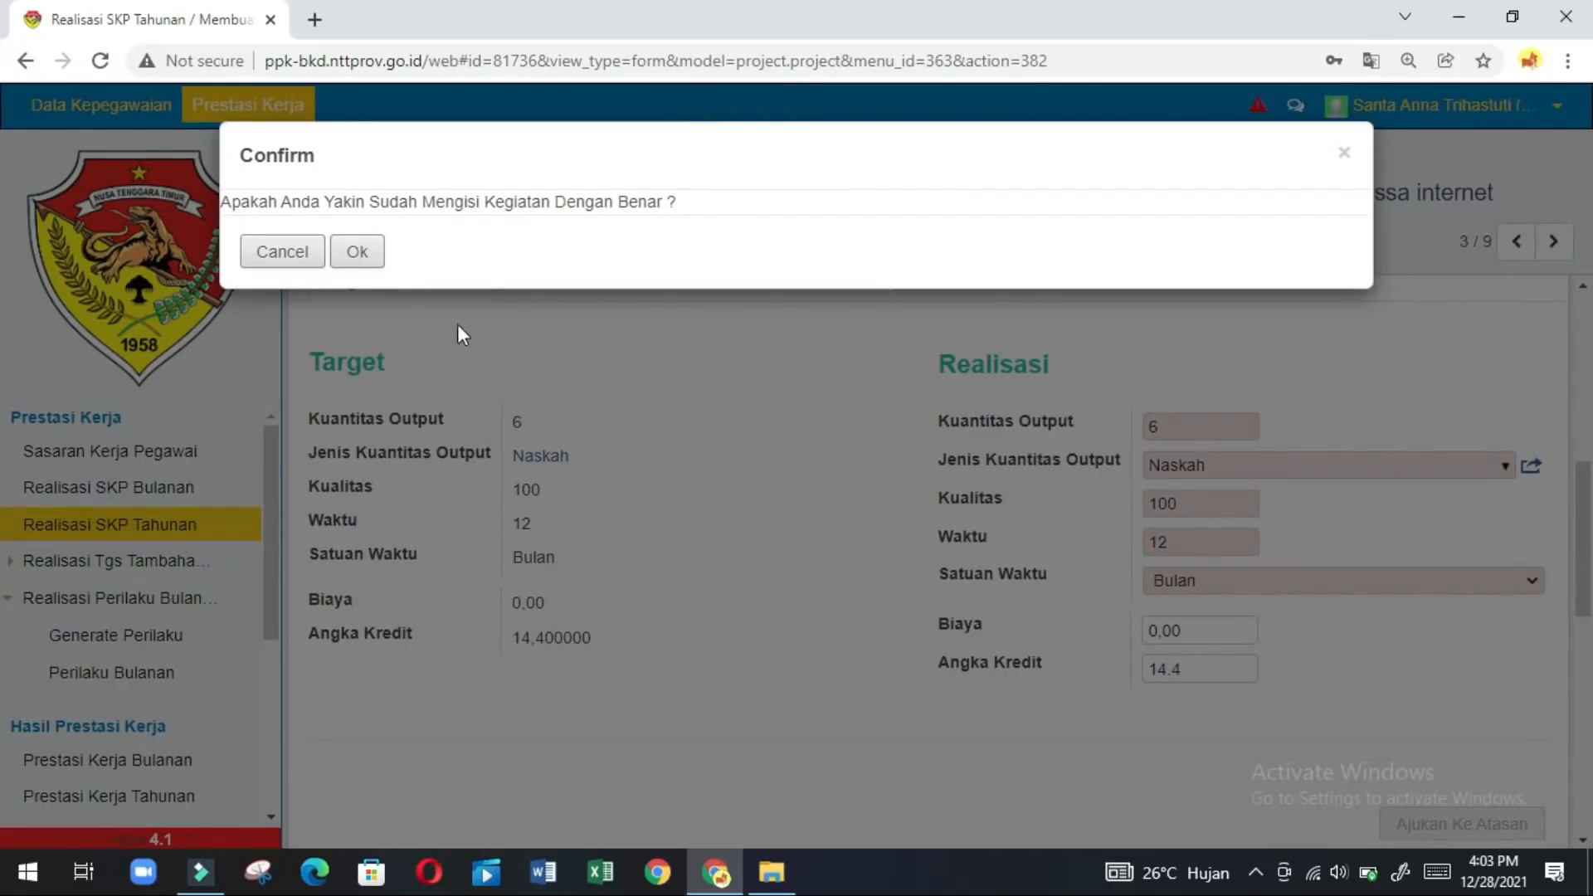
pyautogui.click(372, 262)
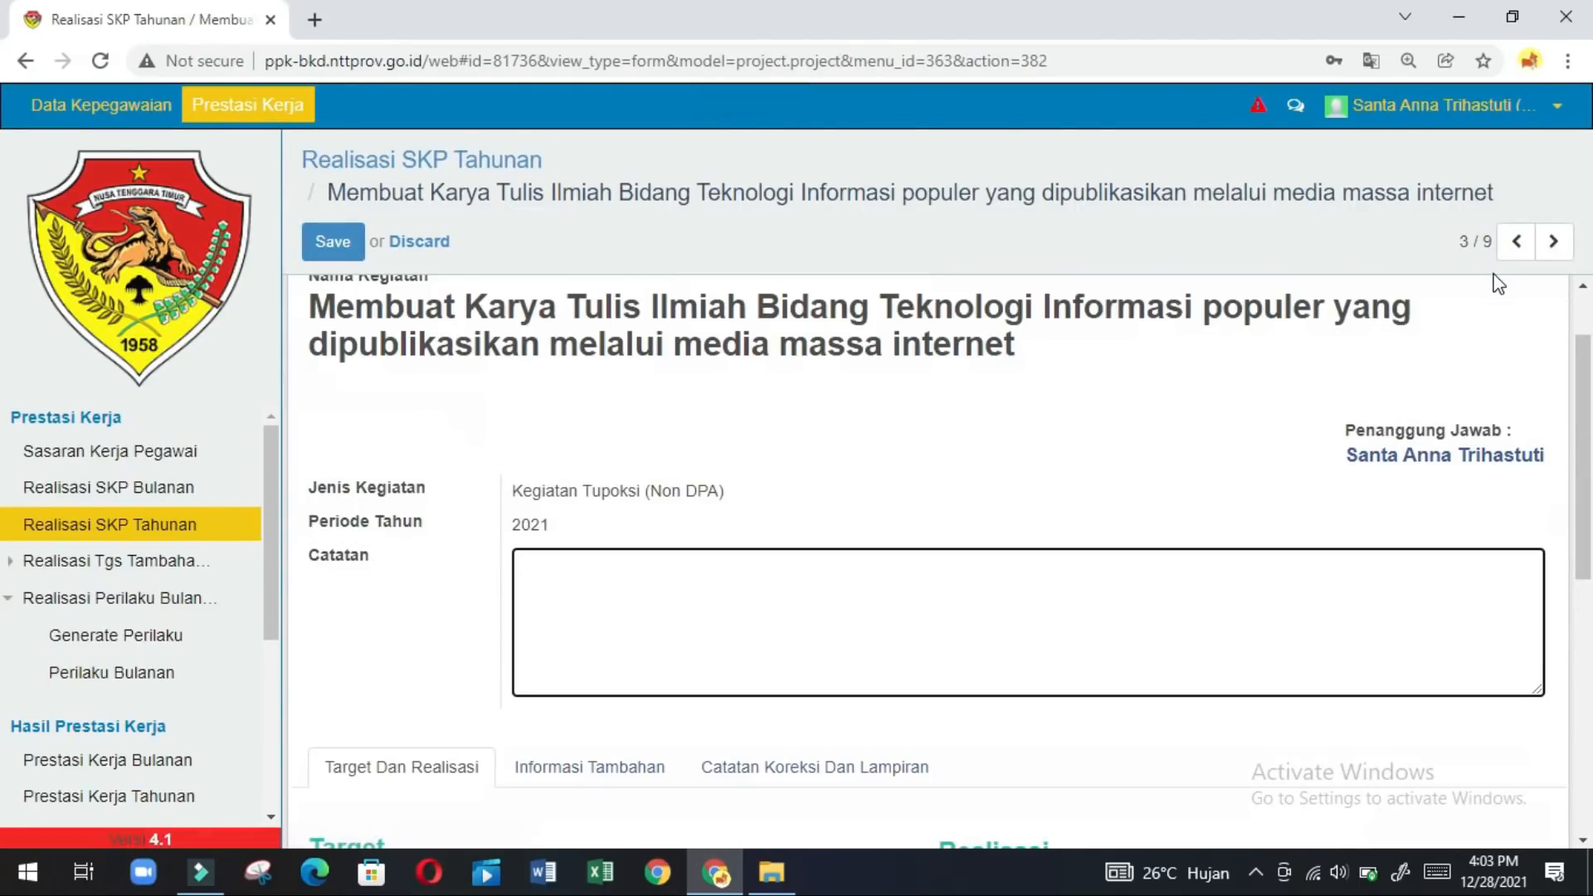
# On the next record, set the realised output to 1000 PNS.
pyautogui.click(1542, 243)
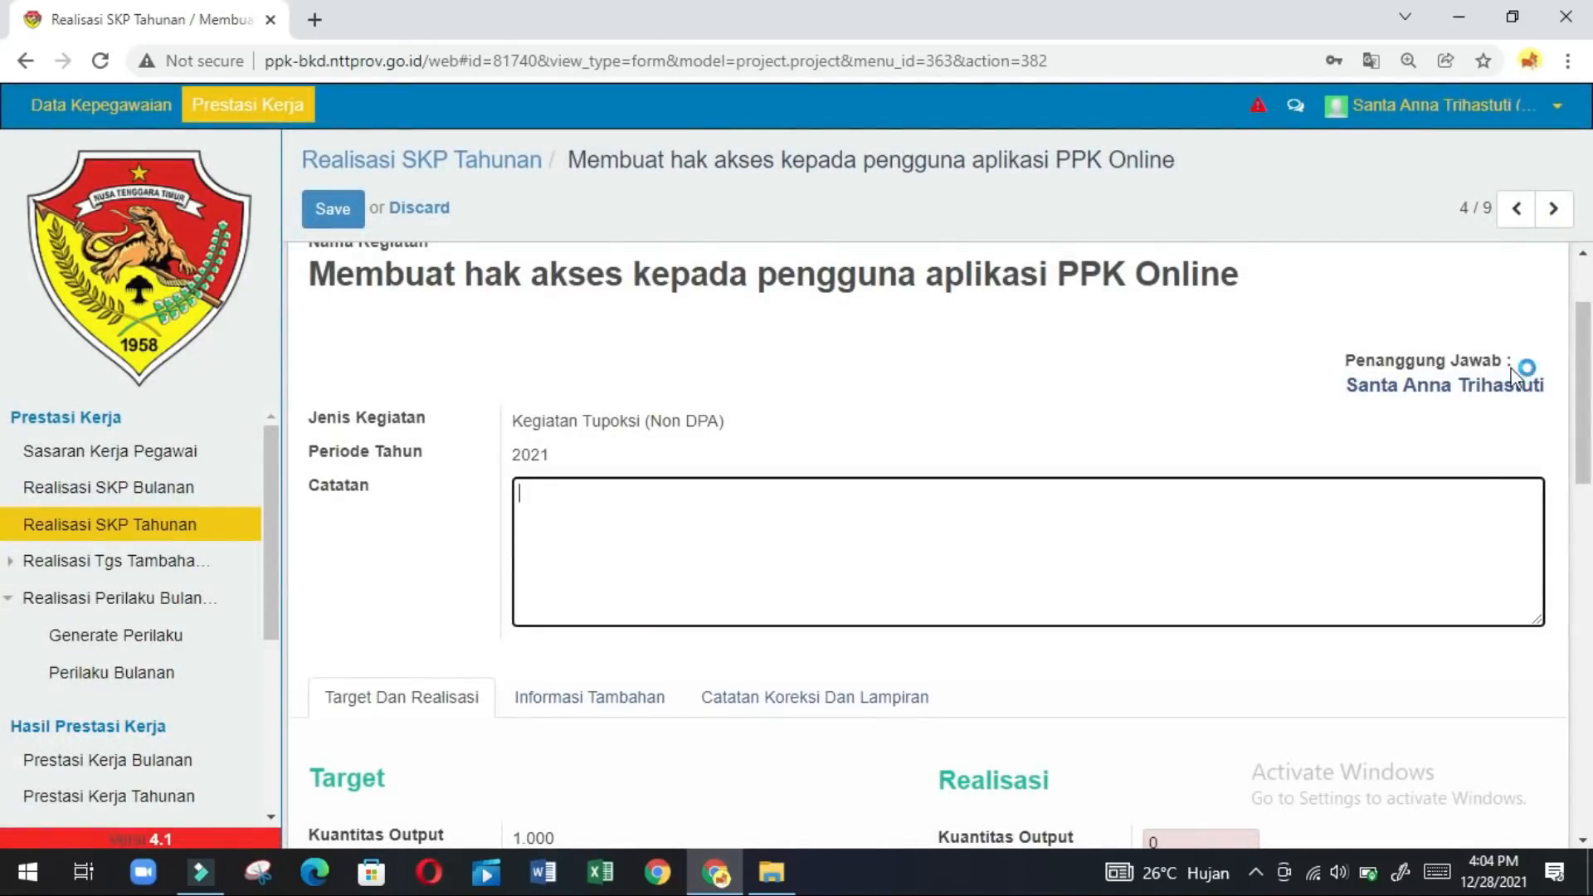
pyautogui.click(1581, 603)
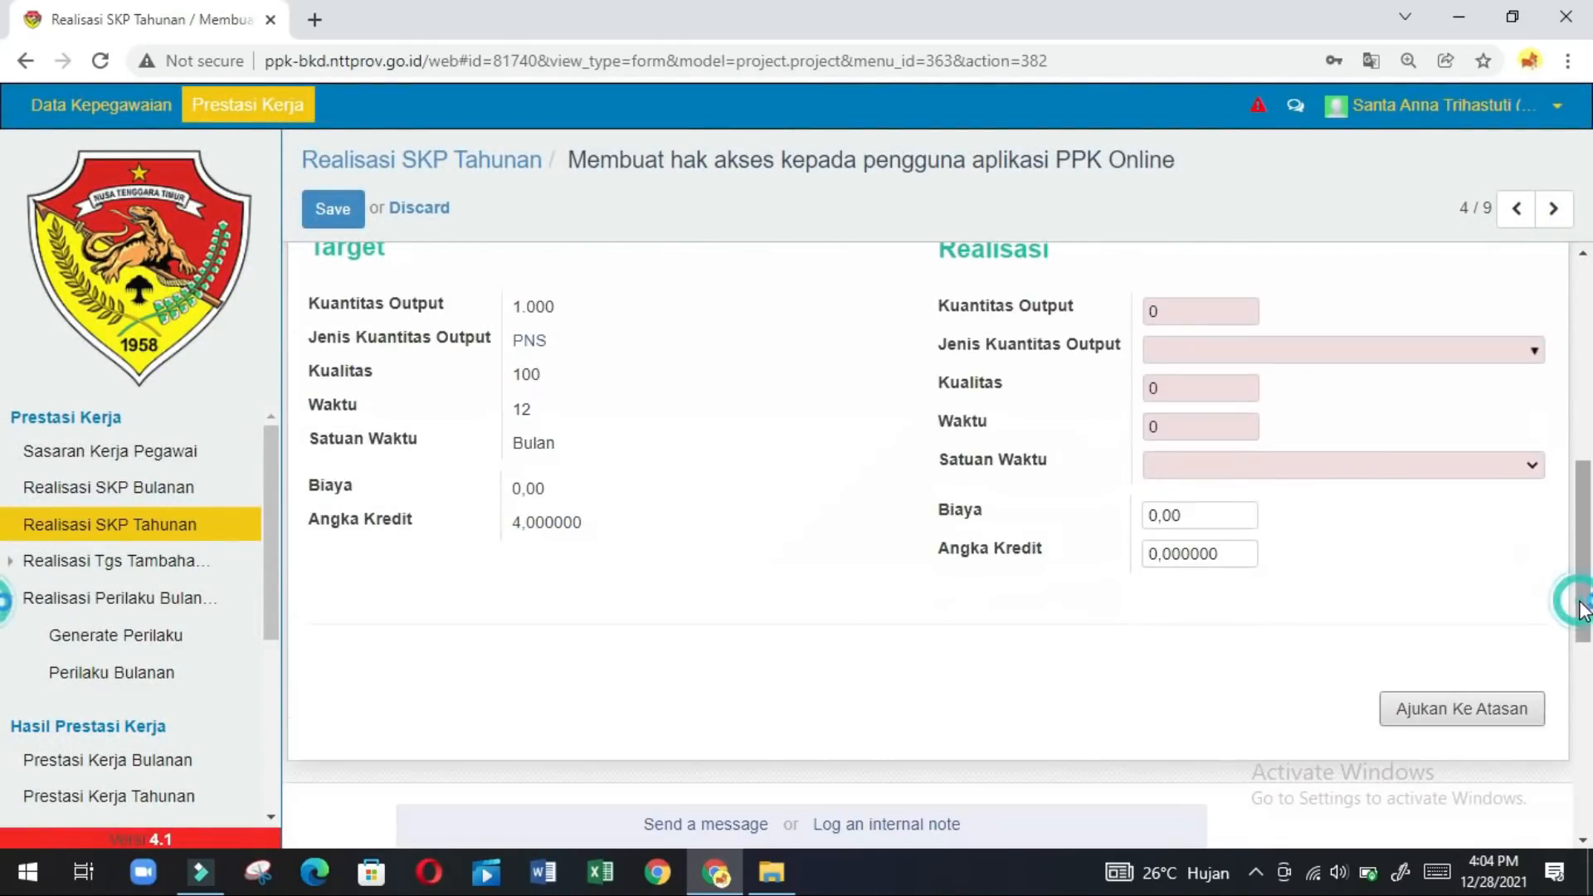
pyautogui.click(1235, 311)
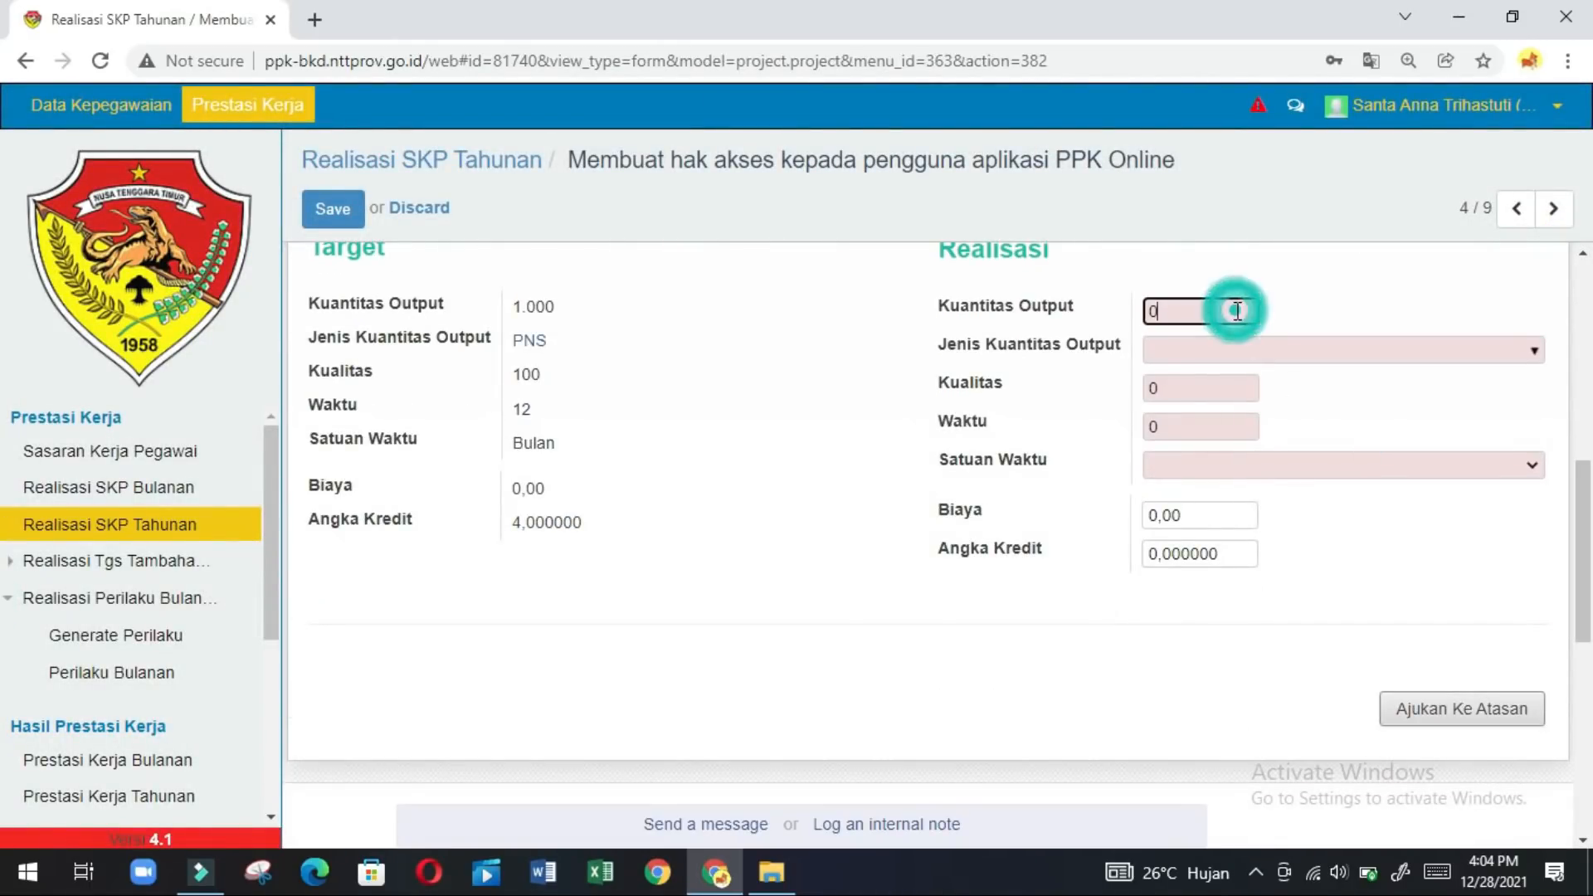
pyautogui.press('BackSpace')
pyautogui.write('1.000')
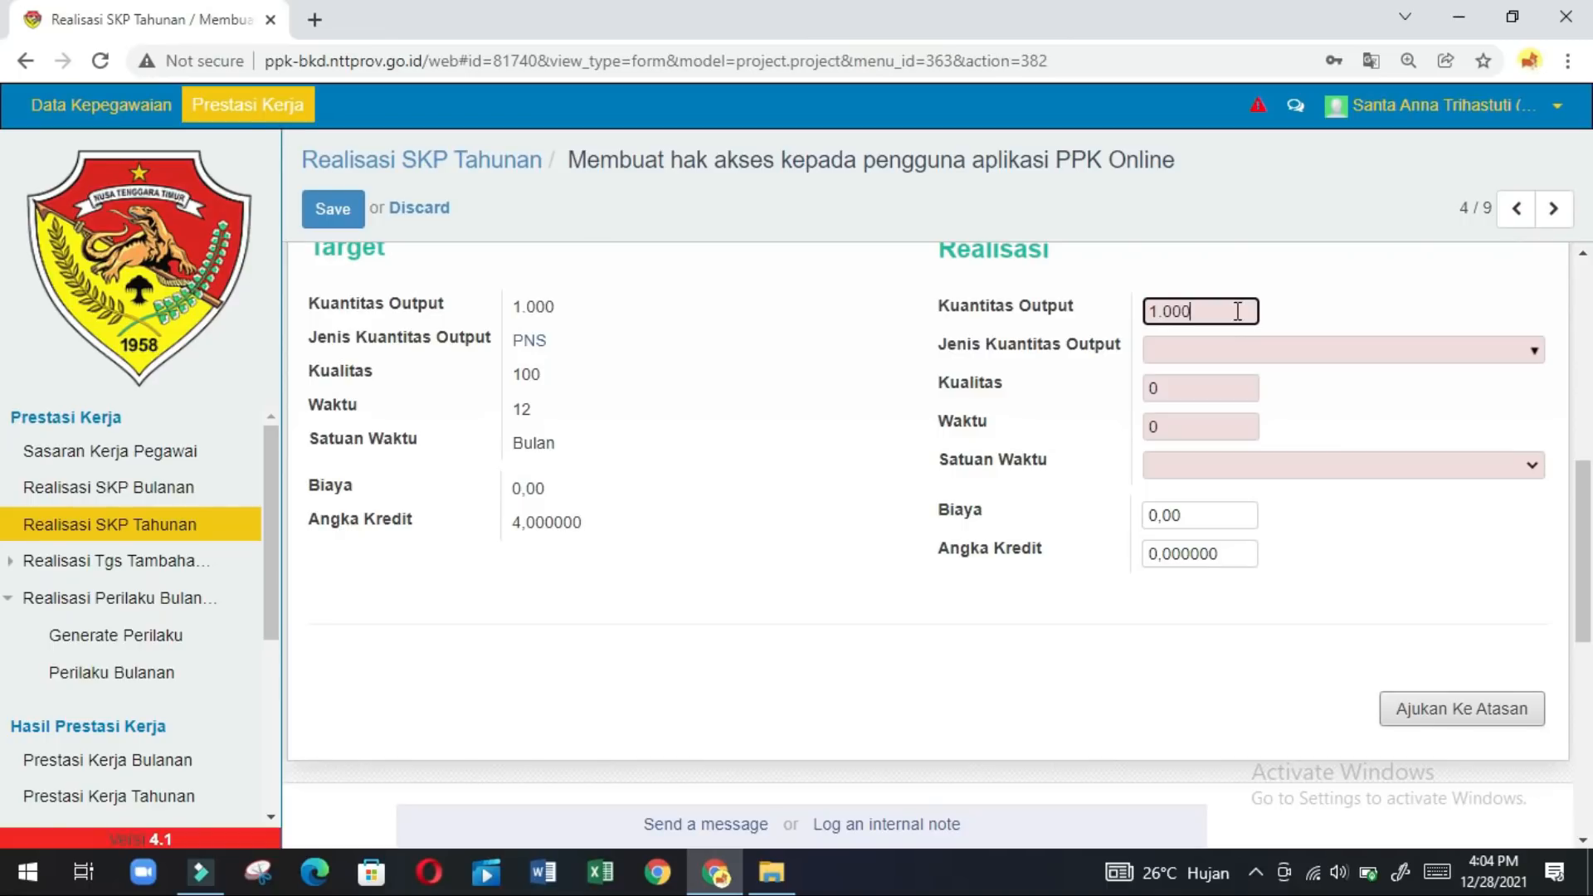
pyautogui.press('BackSpace')
pyautogui.press('BackSpace')
pyautogui.press('BackSpace')
pyautogui.write('1')
pyautogui.write('000')
pyautogui.click(1209, 352)
pyautogui.write('pn')
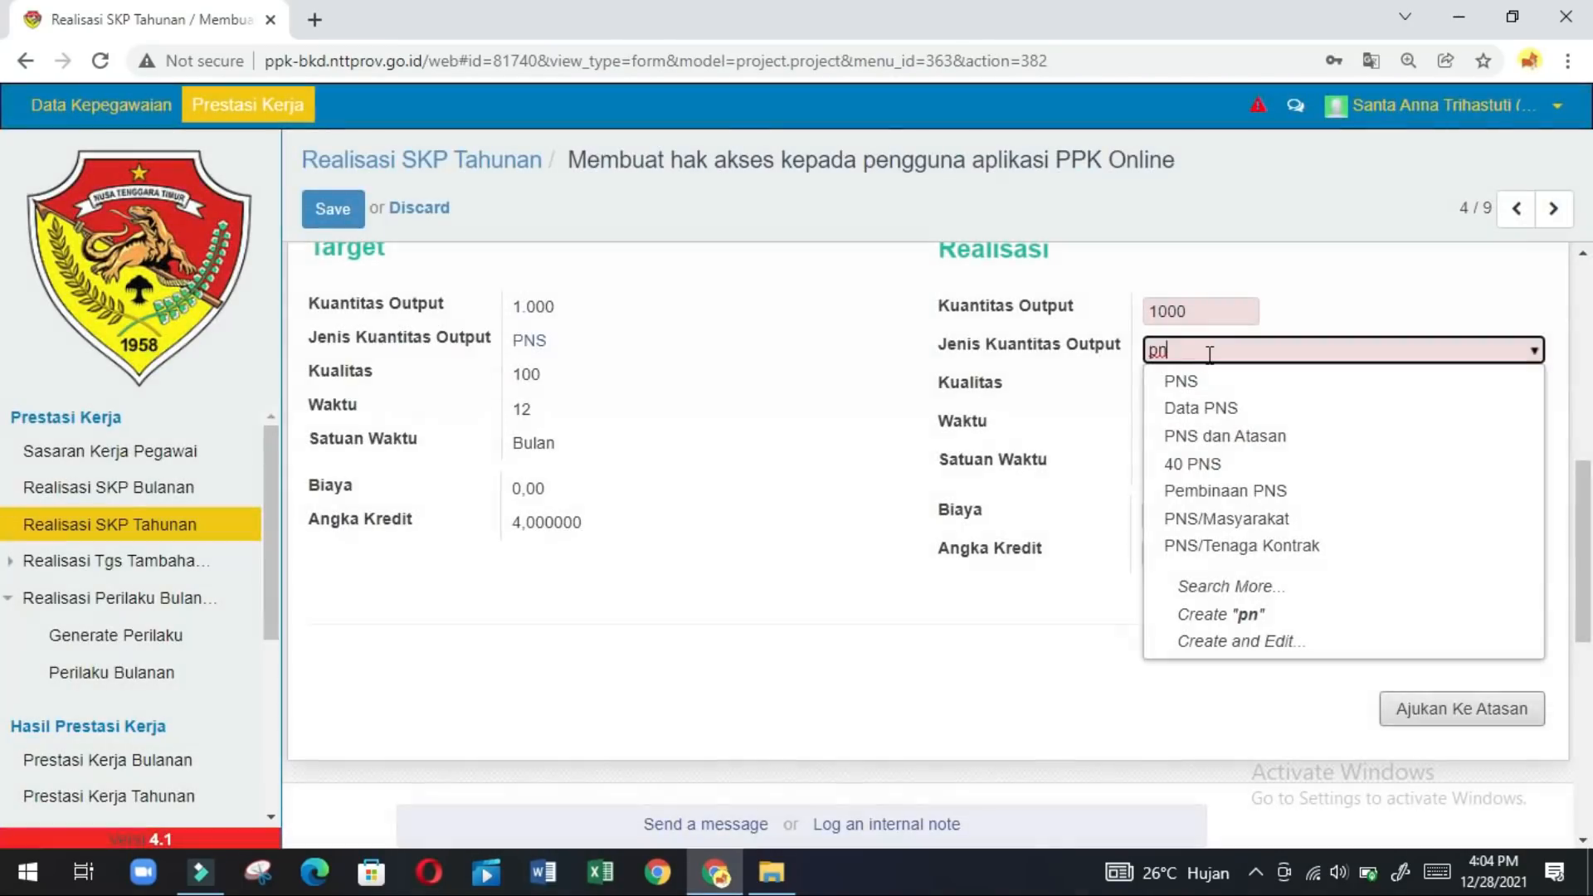
pyautogui.click(1198, 381)
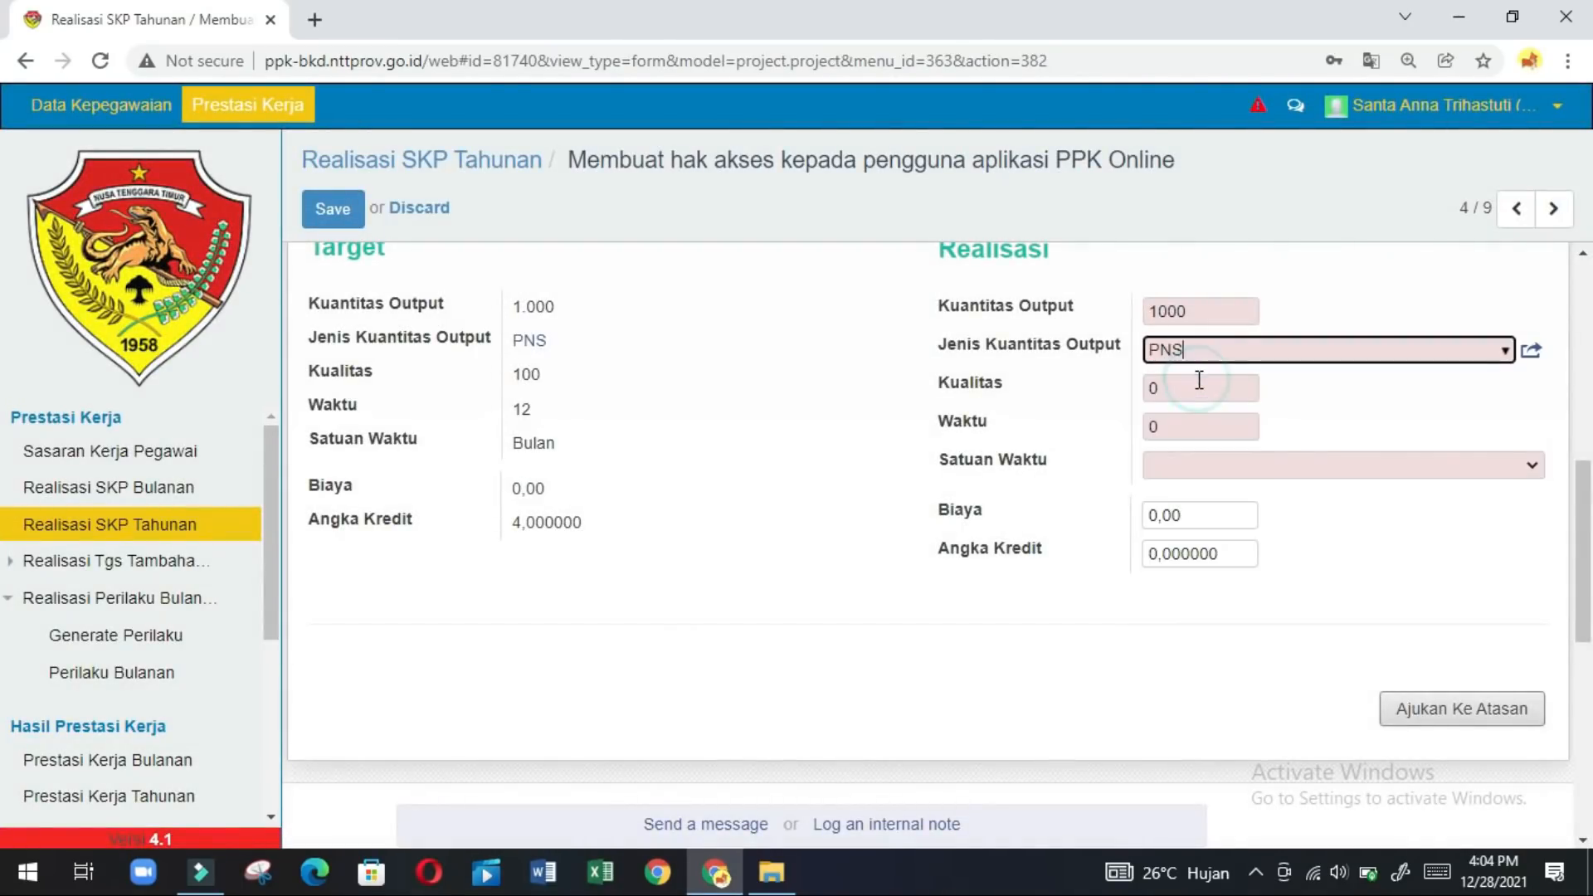
# Enter quality 100, time 12 with unit Bulan, and credit 4.
pyautogui.click(1195, 401)
pyautogui.press('BackSpace')
pyautogui.write('1')
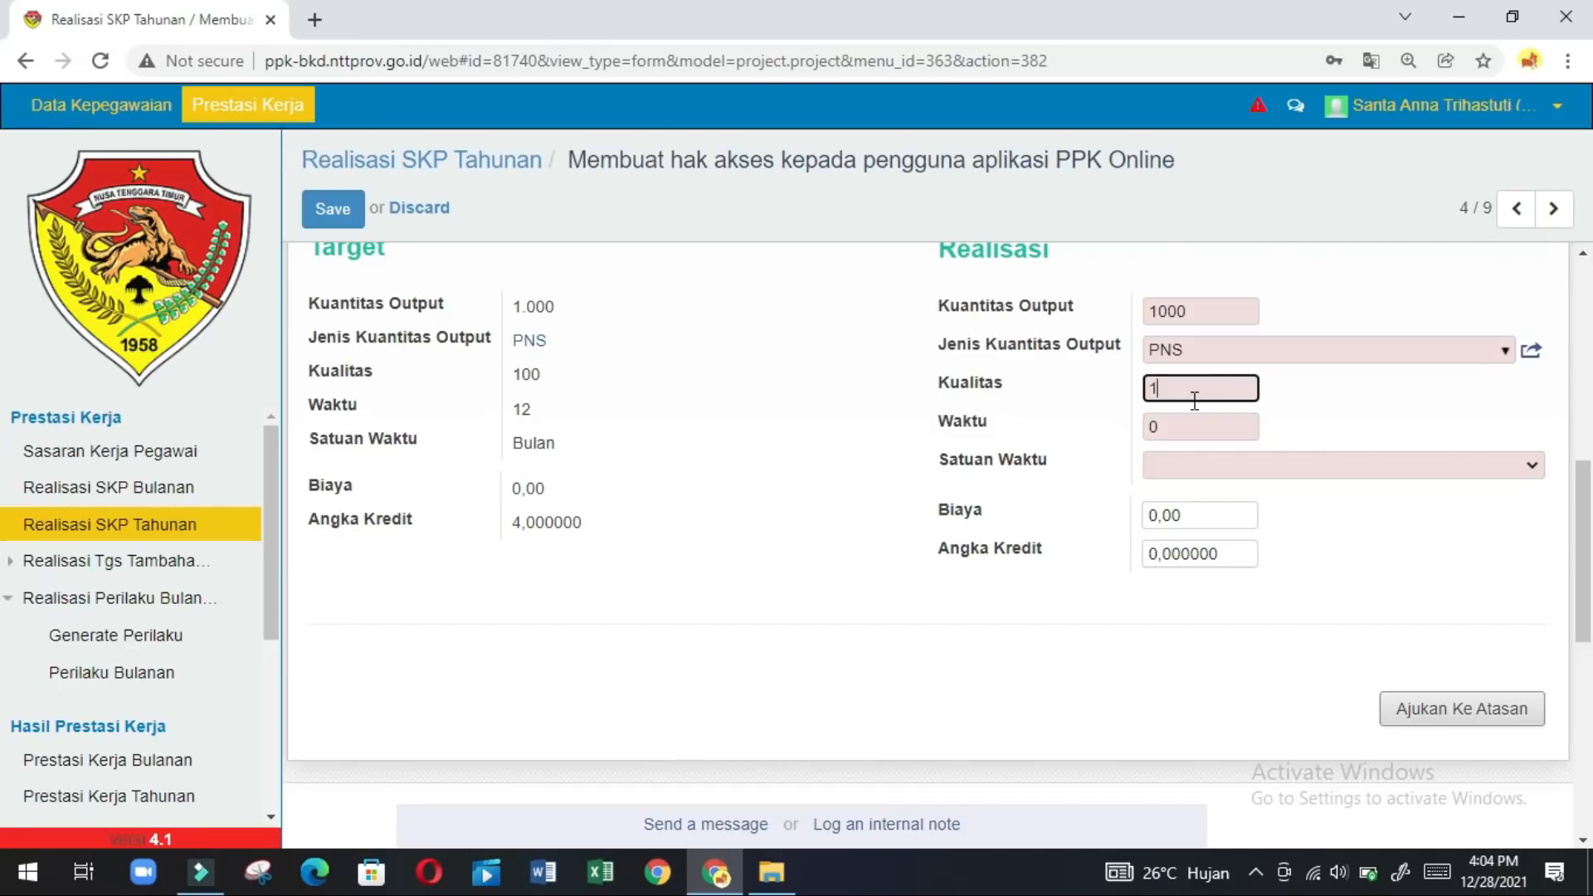
pyautogui.write('00')
pyautogui.click(1184, 427)
pyautogui.press('BackSpace')
pyautogui.write('12')
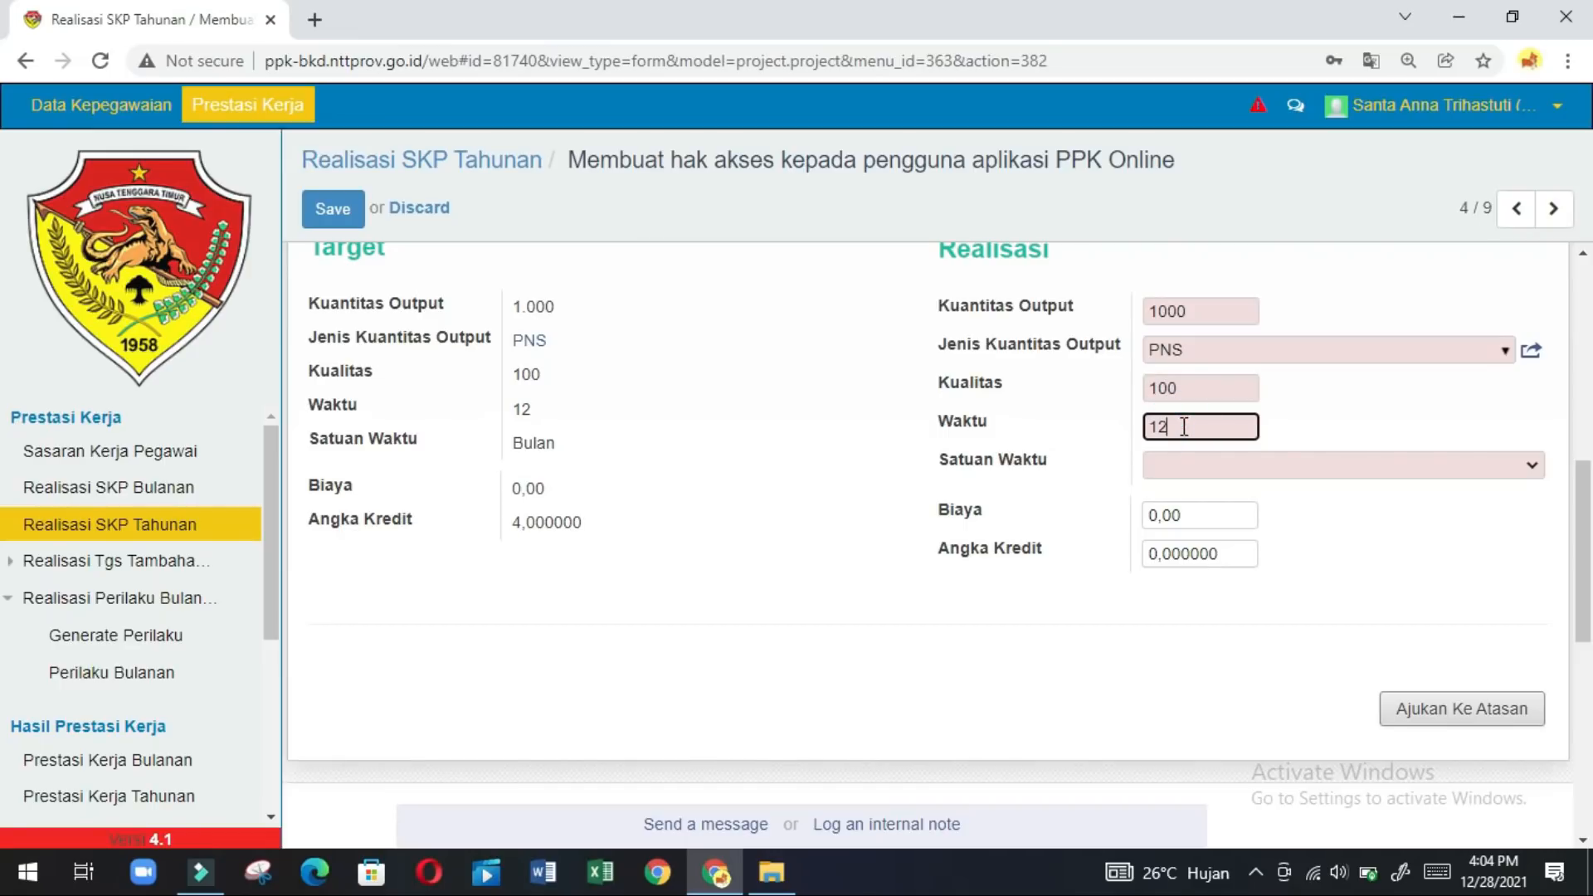
pyautogui.click(1242, 554)
pyautogui.press('BackSpace')
pyautogui.press('BackSpace')
pyautogui.press('BackSpace')
pyautogui.press('BackSpace')
pyautogui.press('BackSpace')
pyautogui.press('BackSpace')
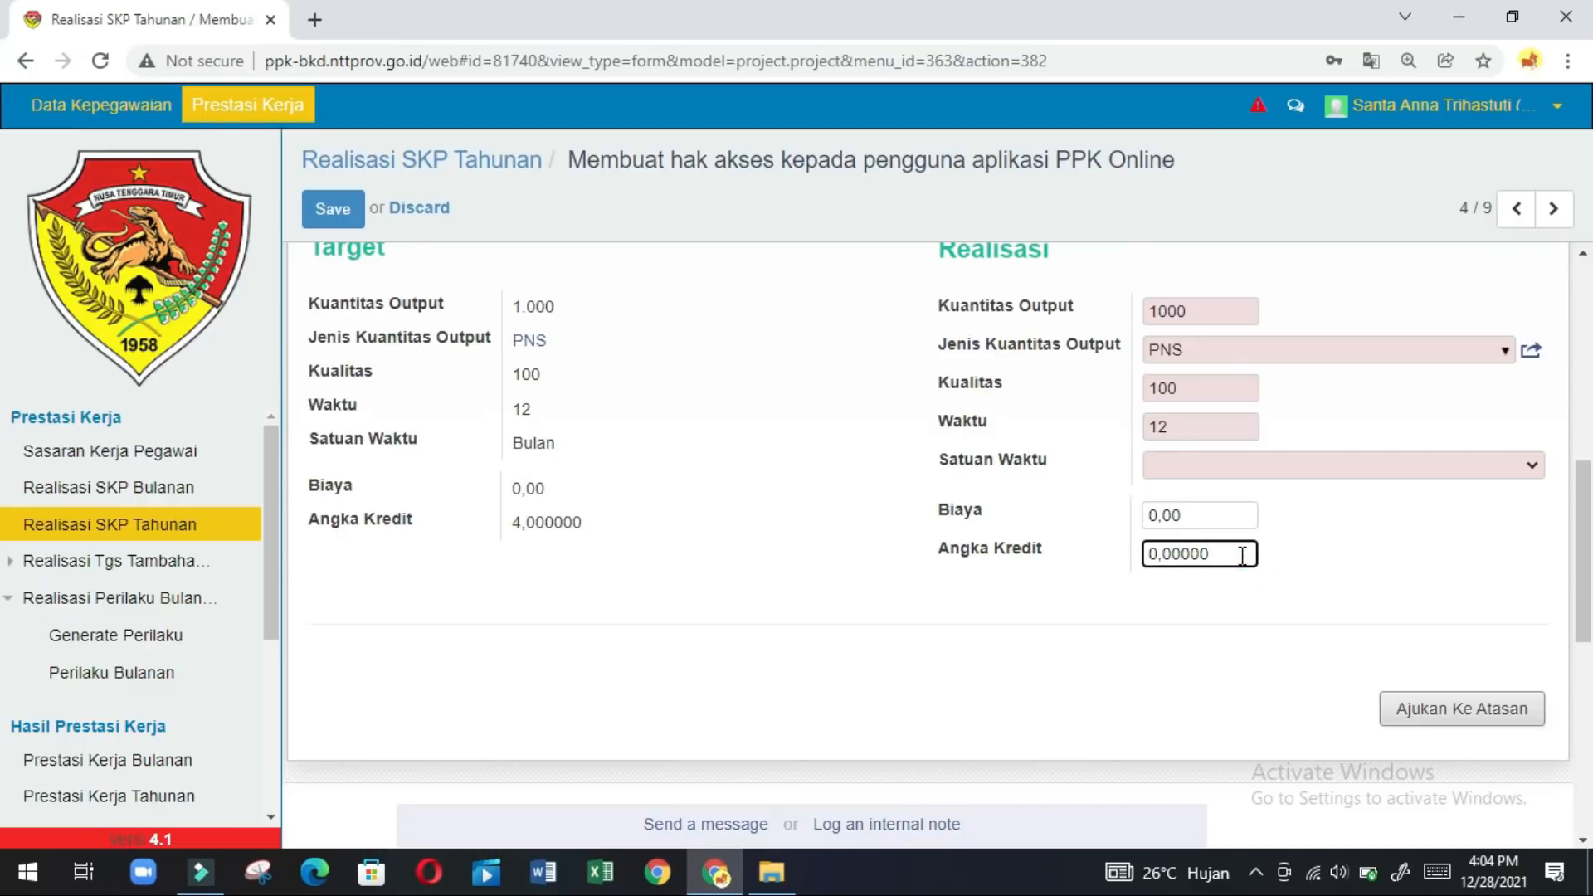
pyautogui.press('BackSpace')
pyautogui.press('BackSpace')
pyautogui.write('4')
pyautogui.click(1467, 712)
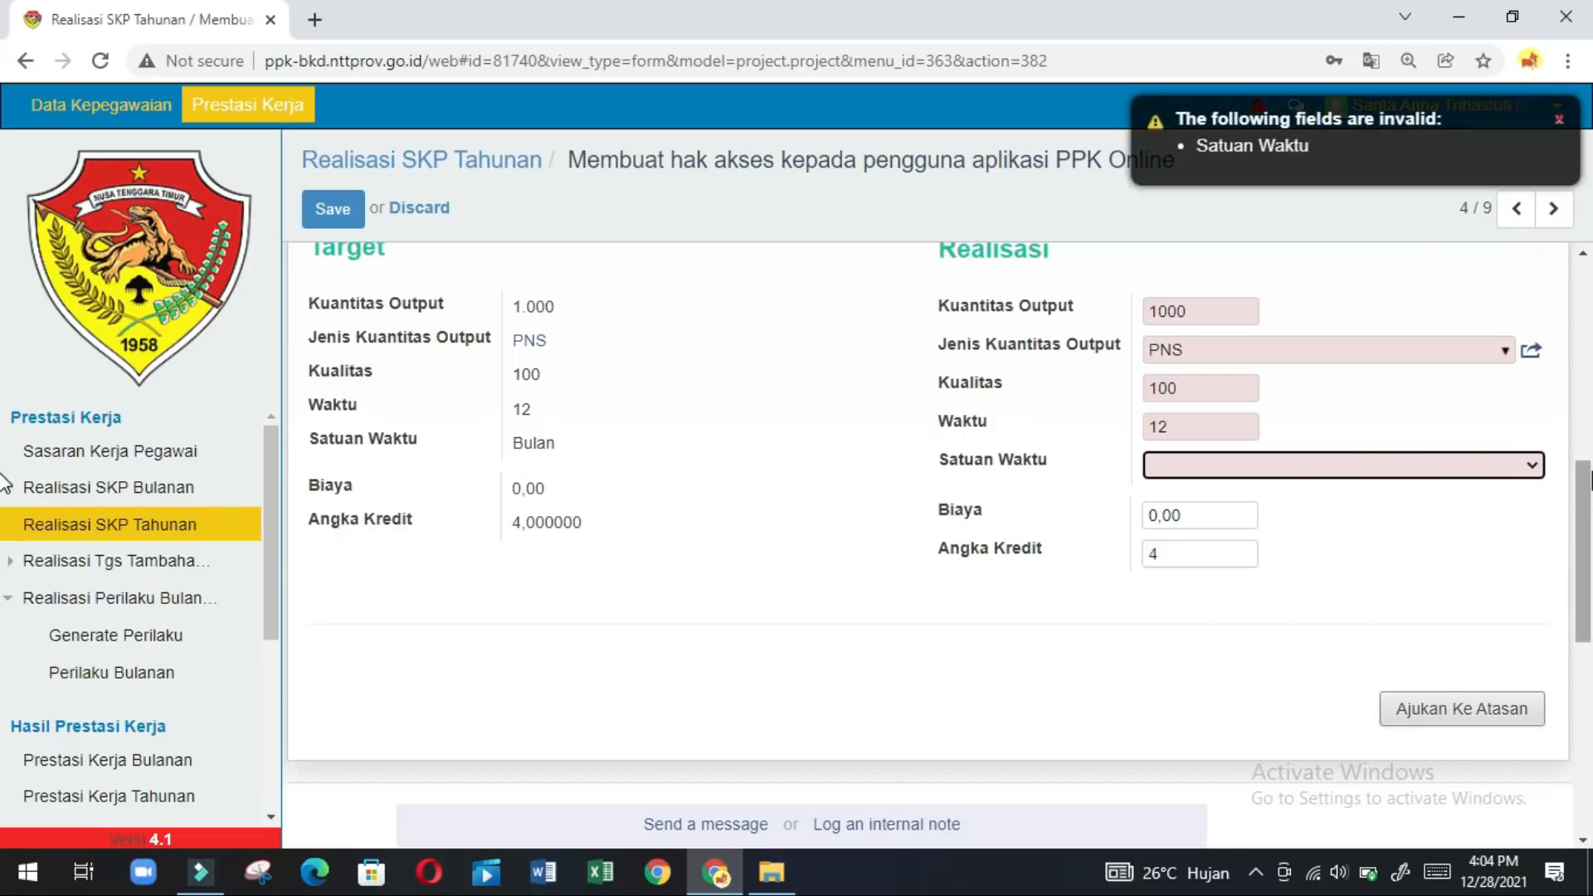
pyautogui.click(1534, 467)
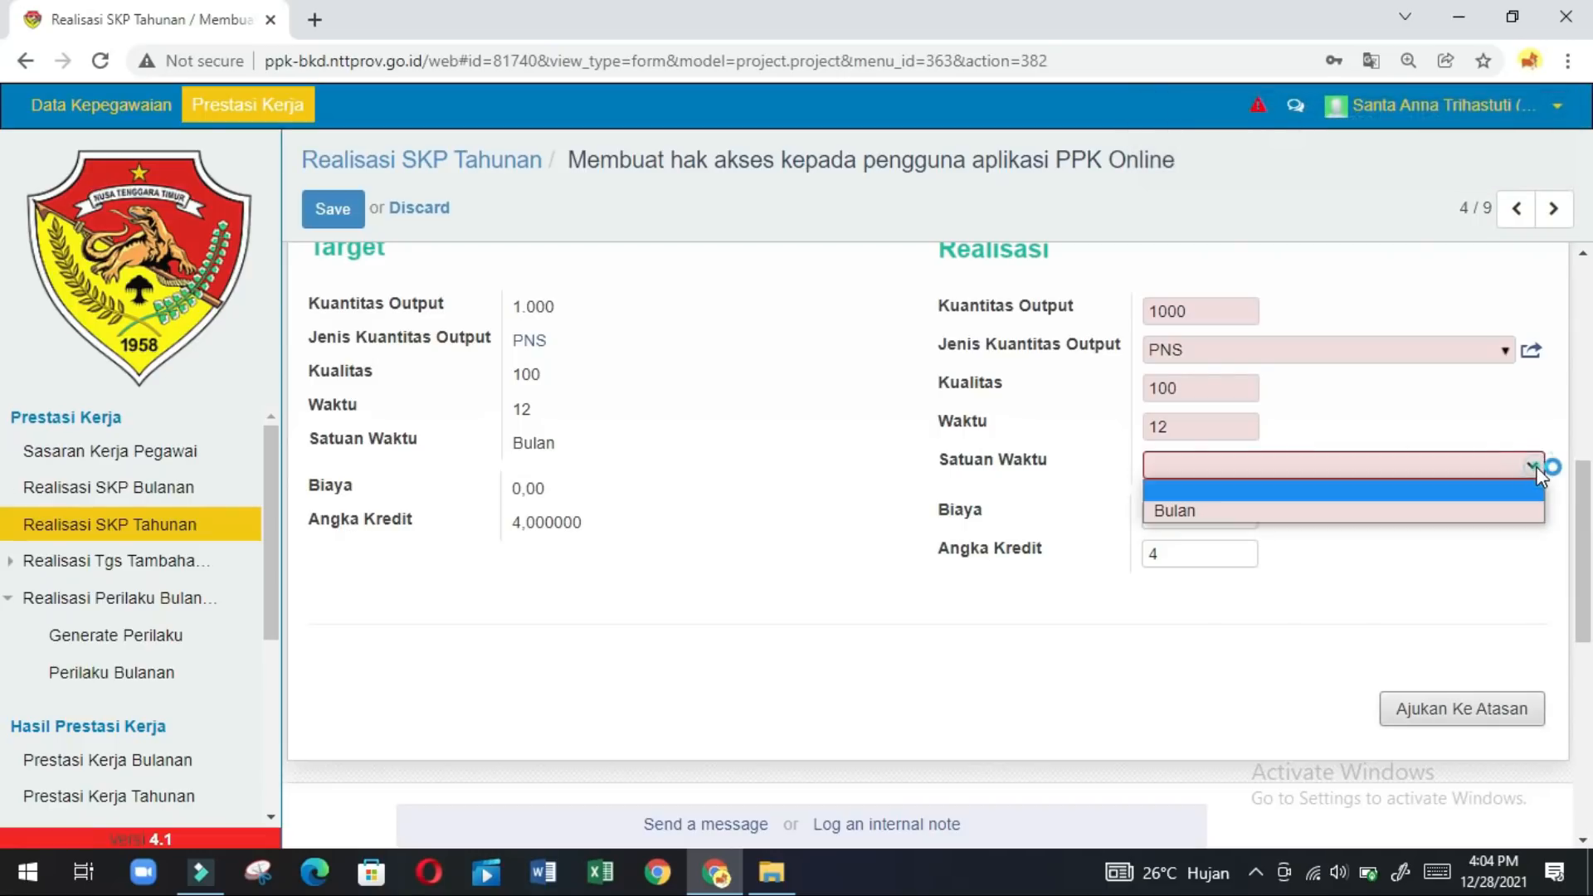
pyautogui.click(1492, 508)
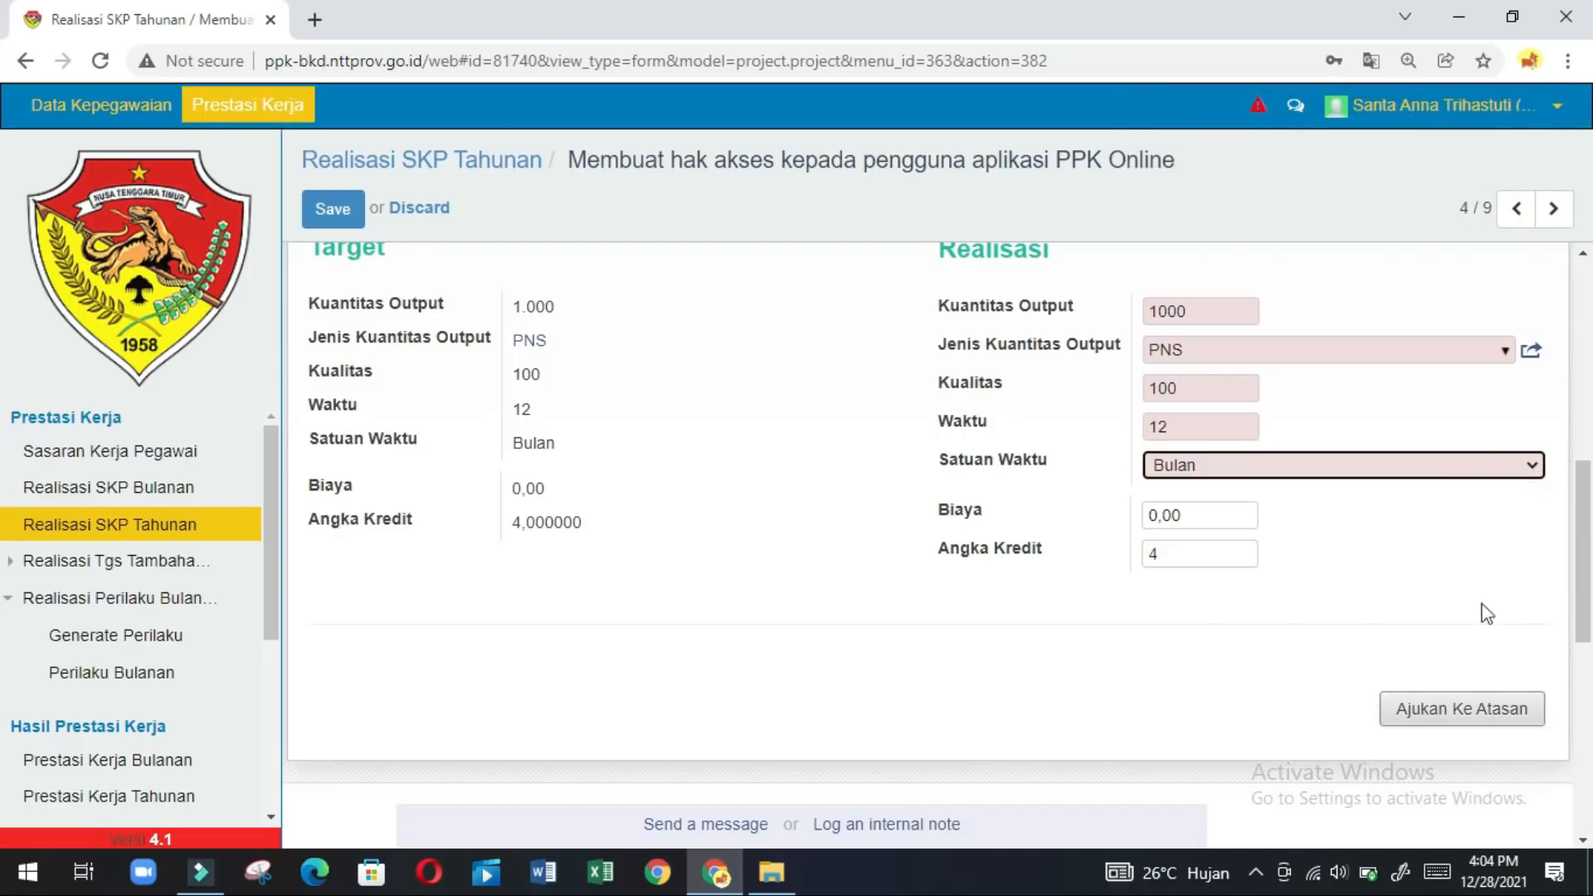
# Resubmit the realisation past the XmlHttpRequestError, confirm Ok, and go to record 5/9.
pyautogui.click(1479, 709)
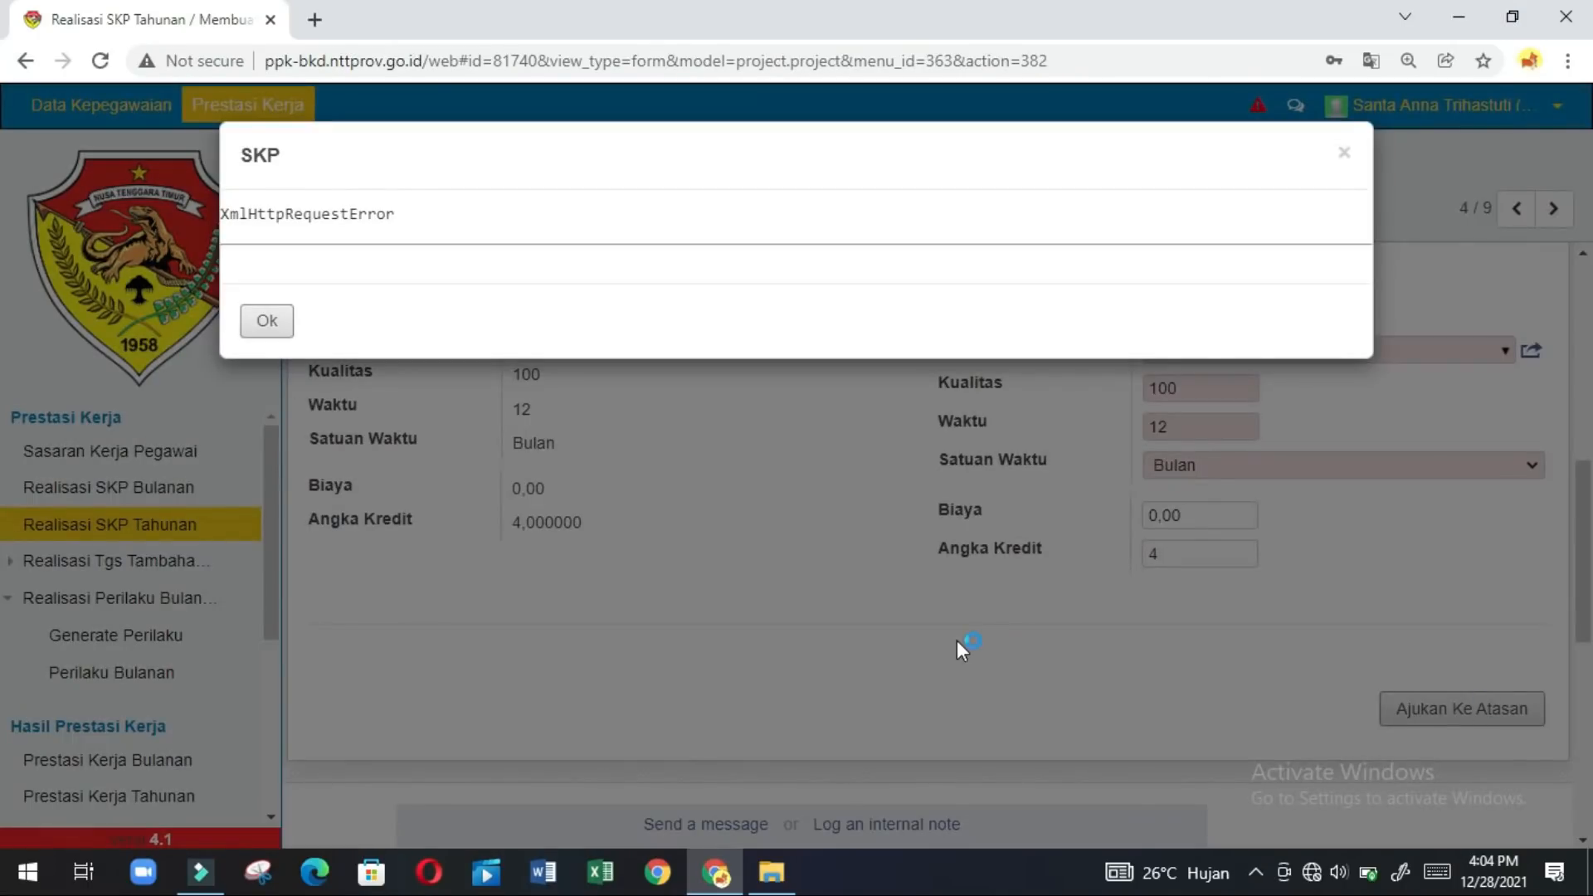
pyautogui.click(267, 325)
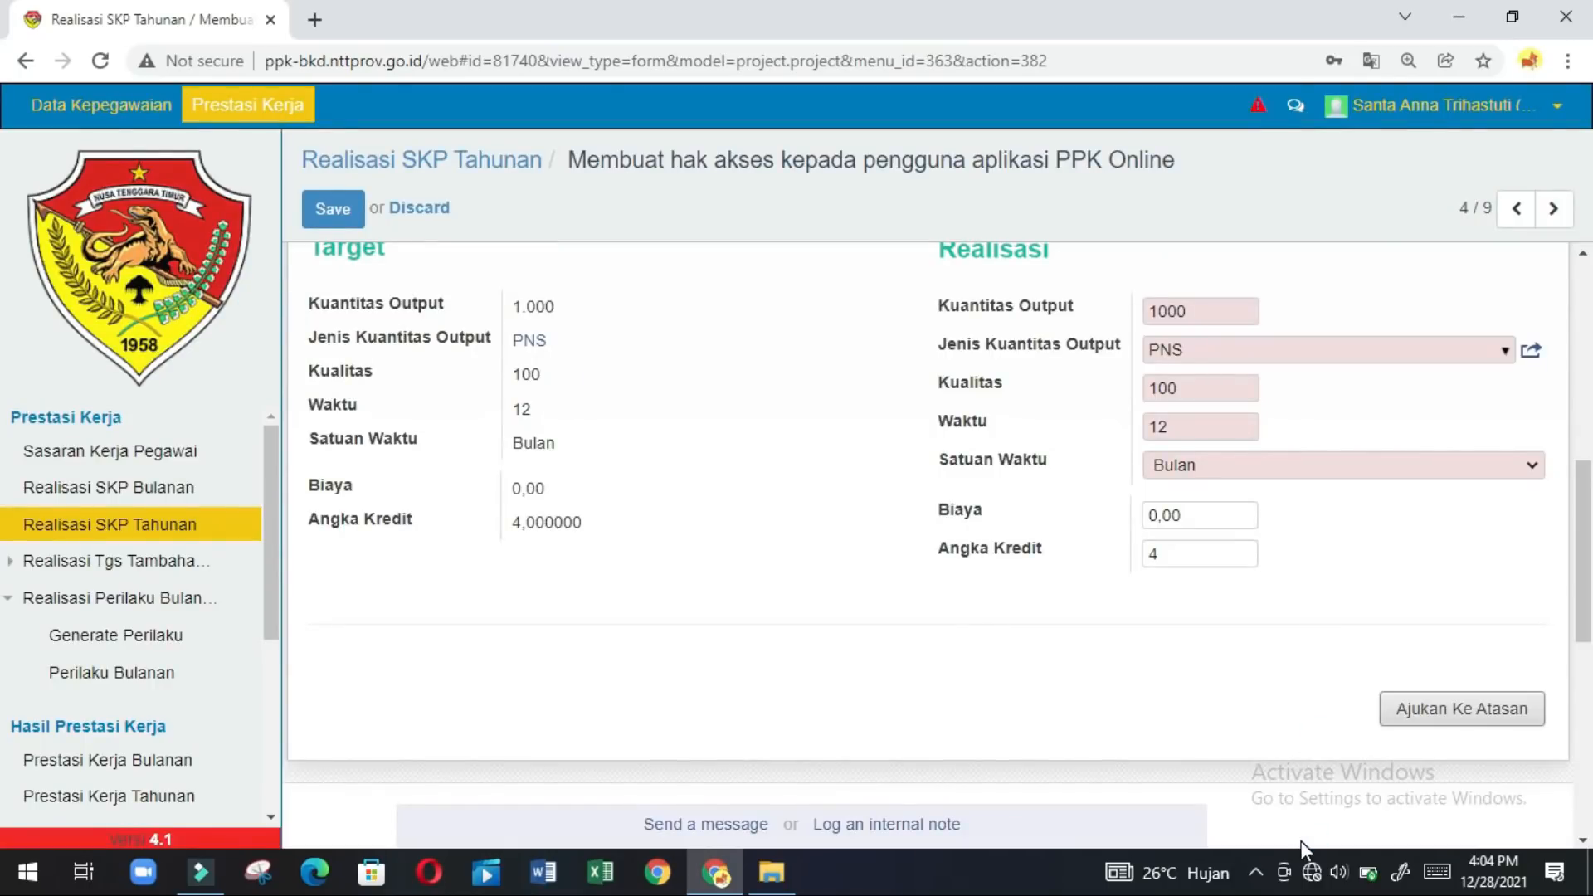
pyautogui.click(1312, 873)
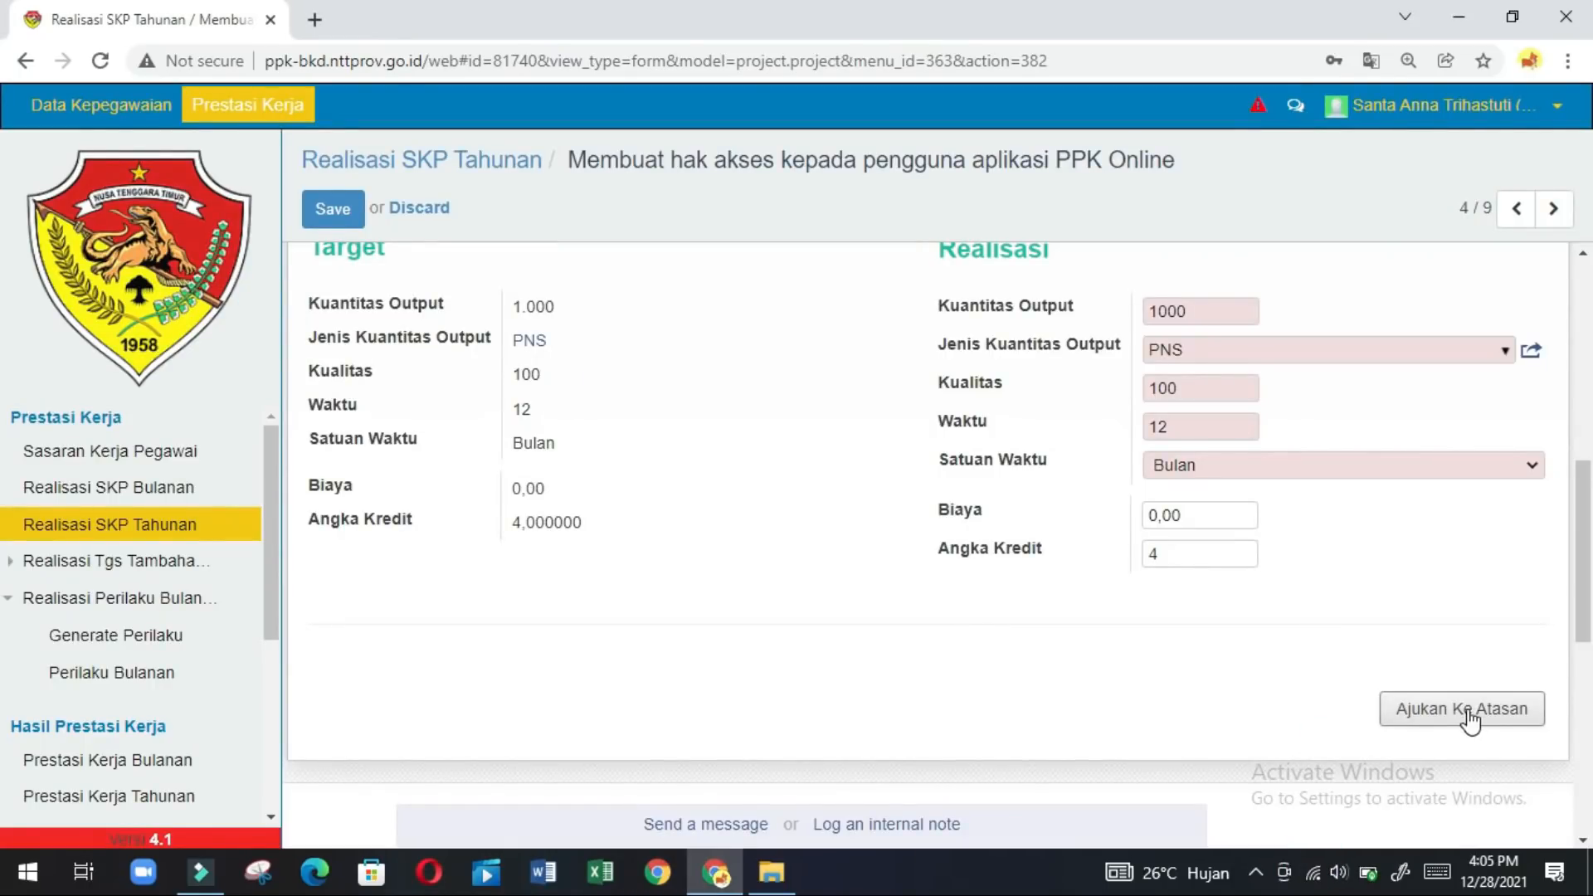
pyautogui.click(1466, 712)
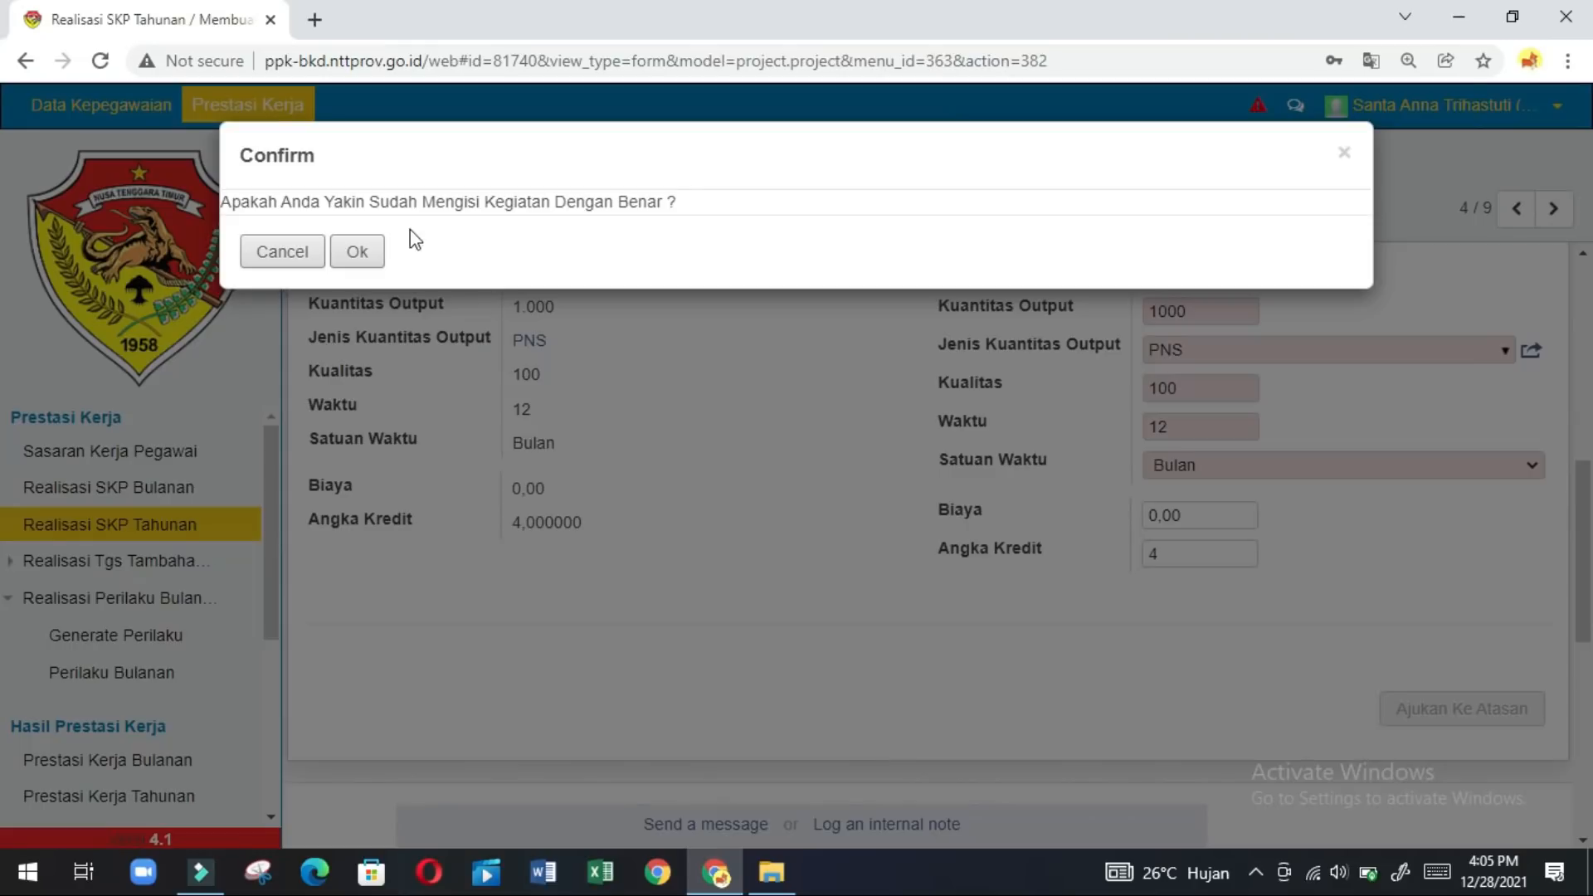
pyautogui.click(341, 253)
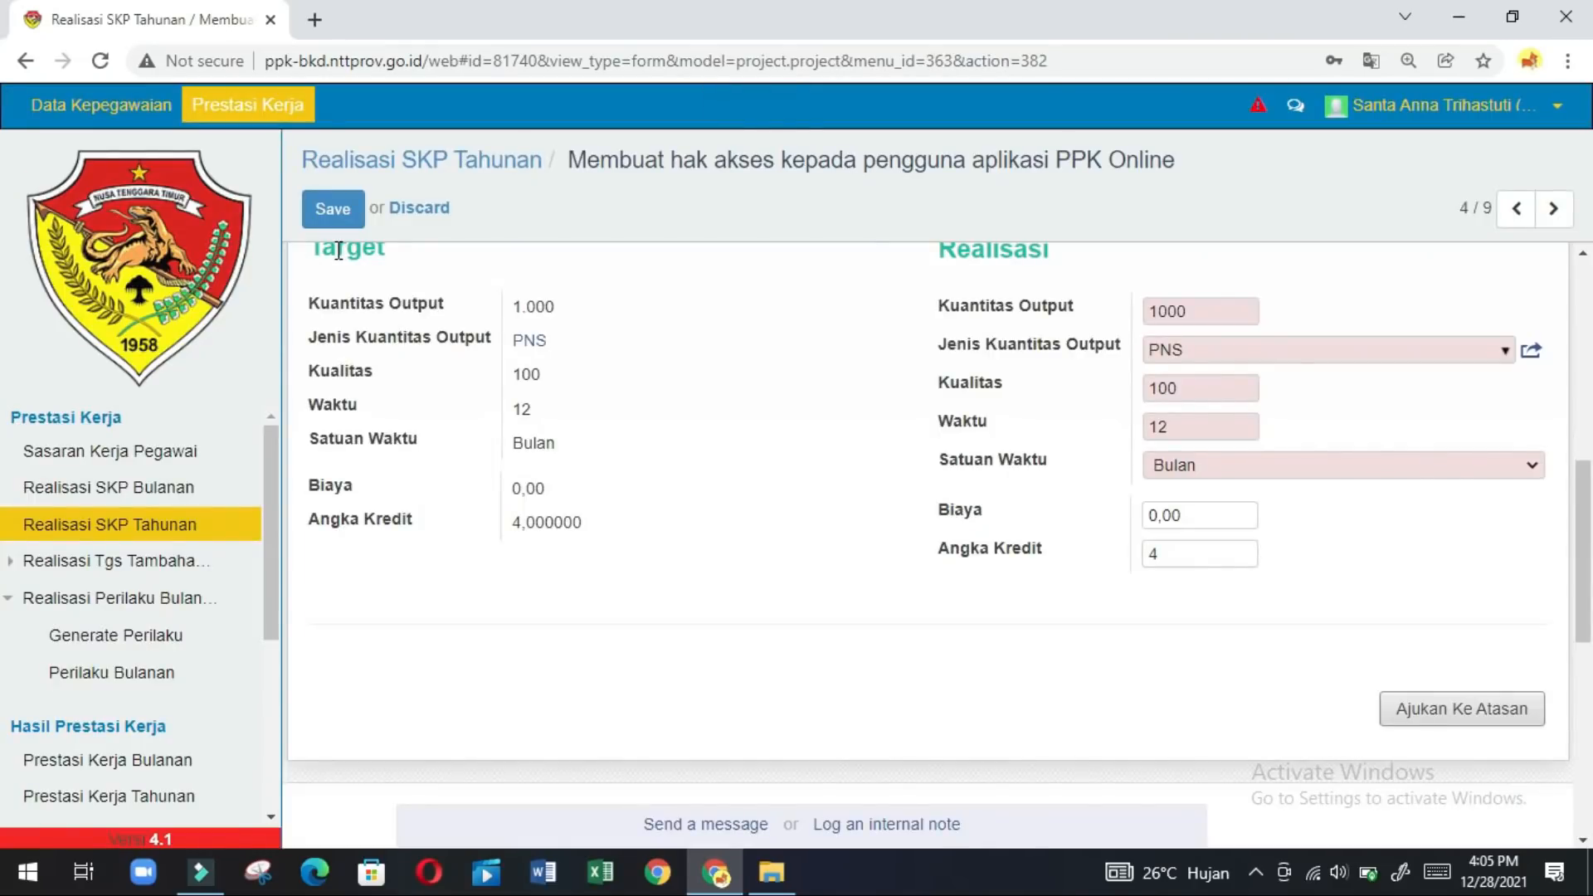
pyautogui.click(1554, 209)
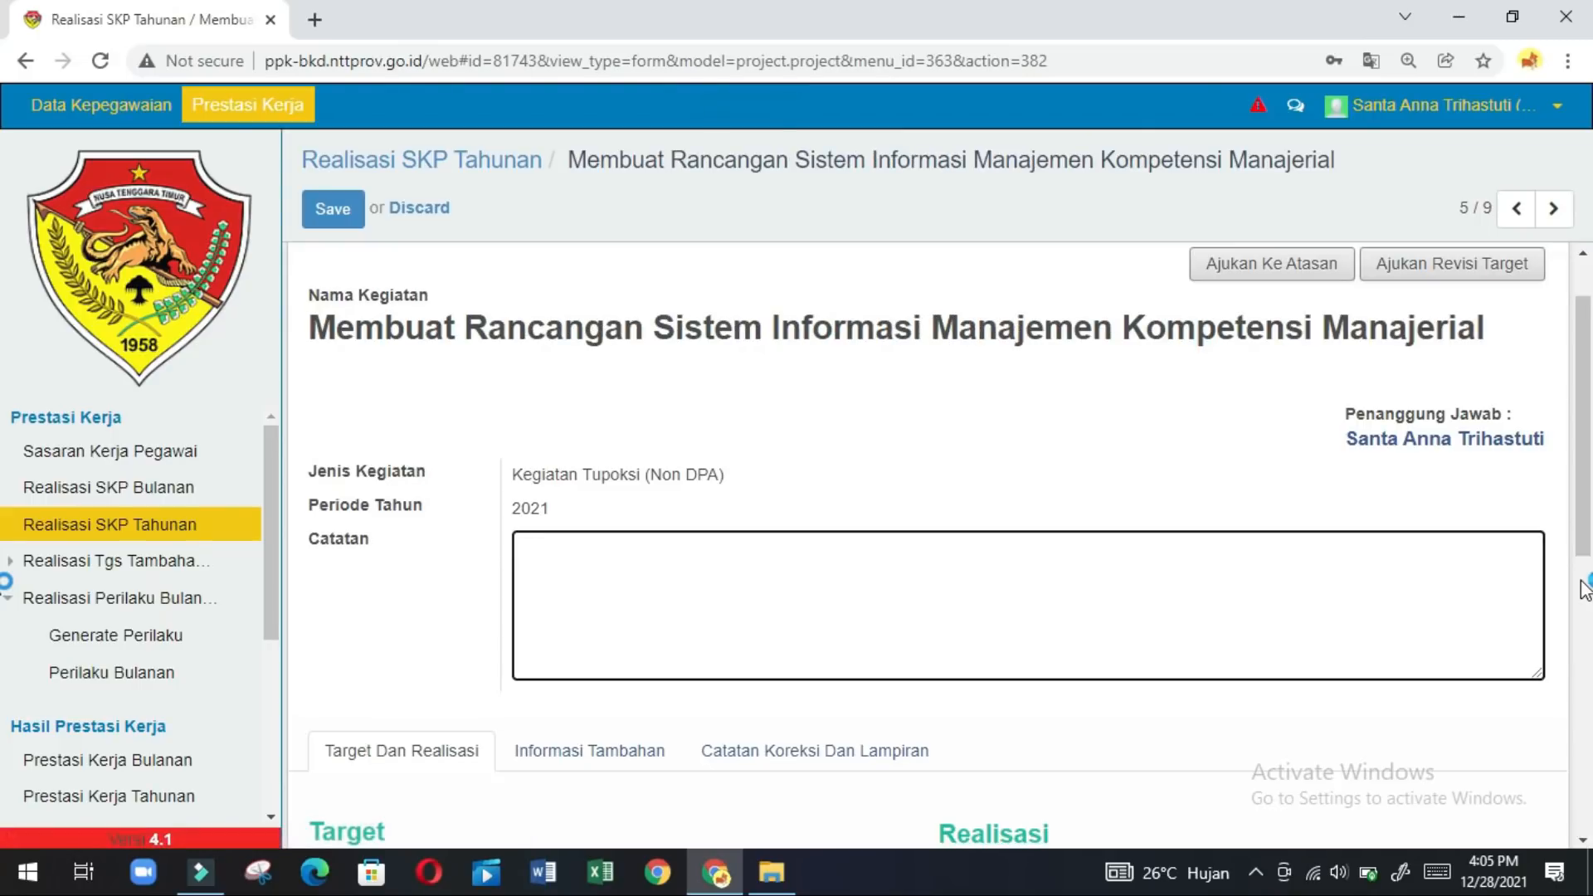
# Dismiss the request error and resubmit the fifth activity's realisation.
pyautogui.scroll(-6, 1585, 589)
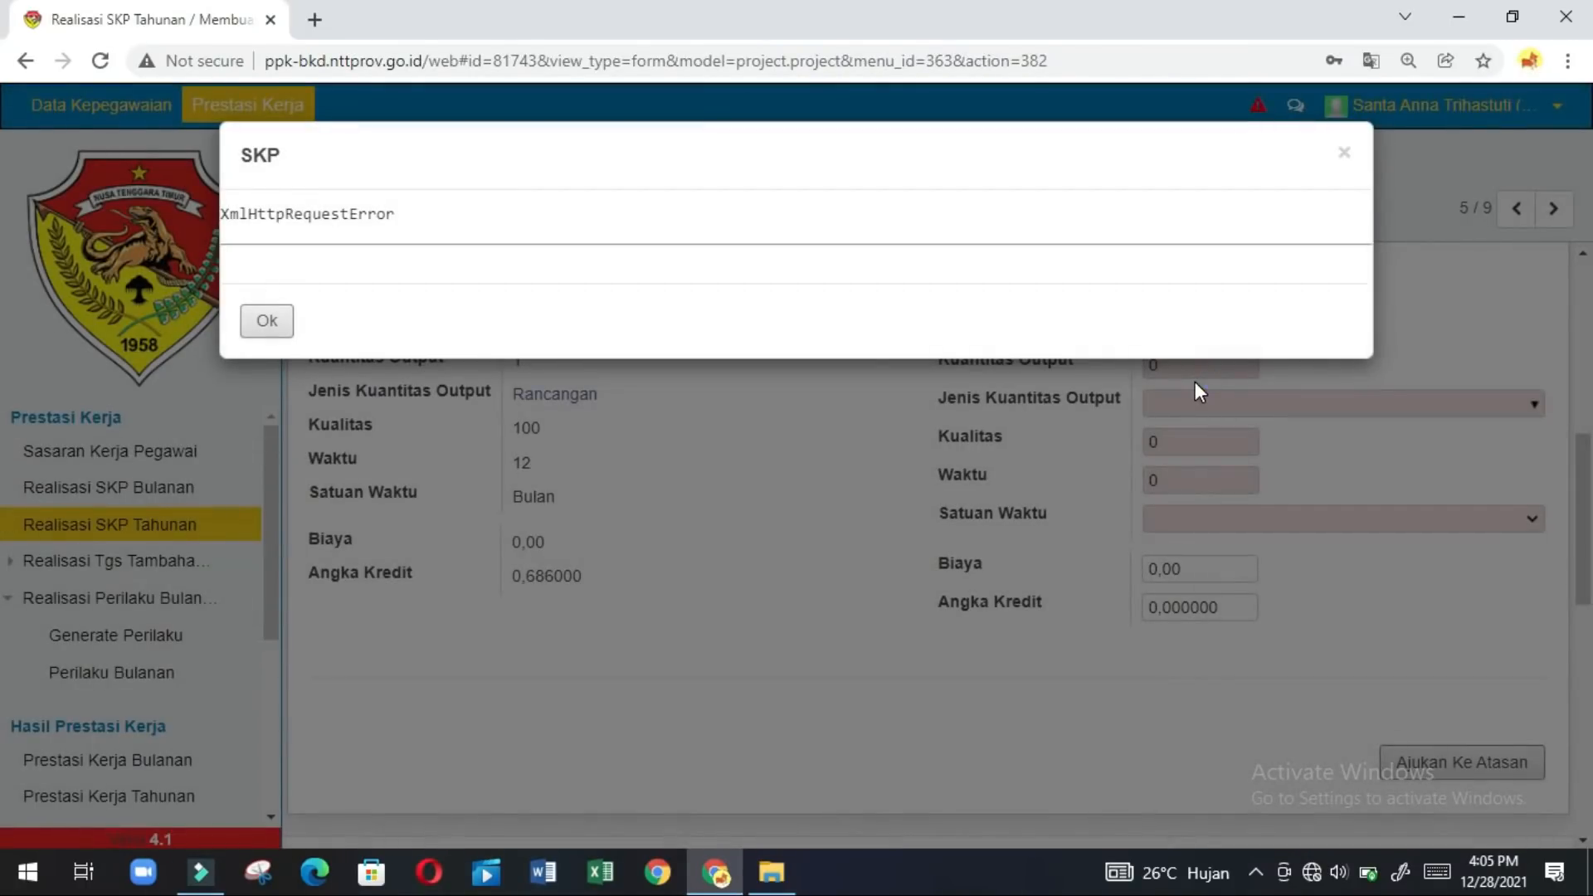
pyautogui.click(266, 324)
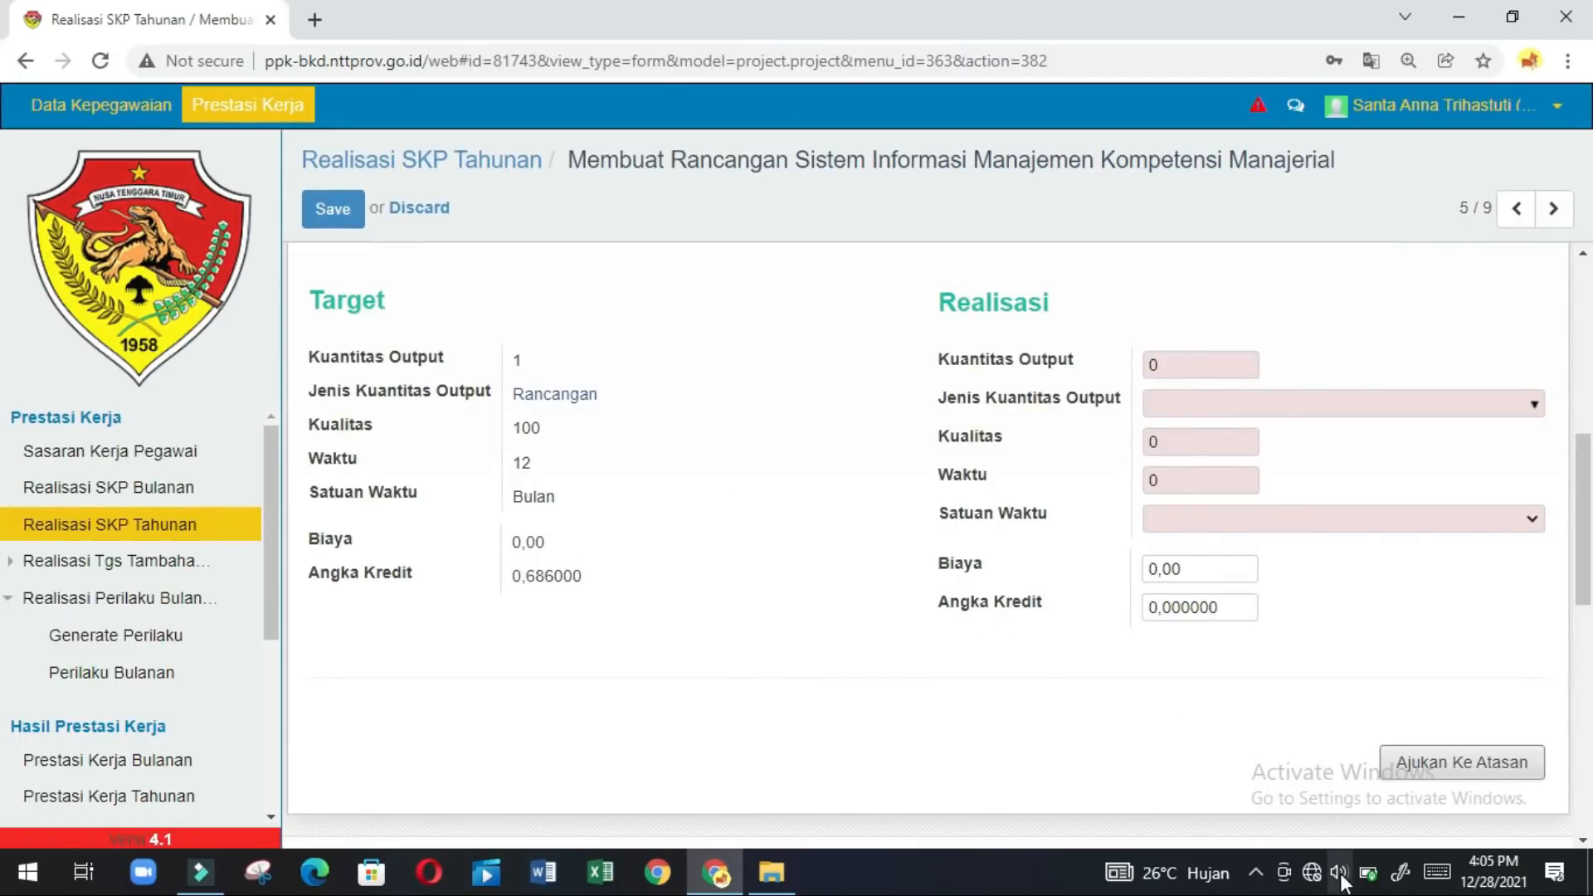
pyautogui.click(893, 690)
pyautogui.click(1479, 767)
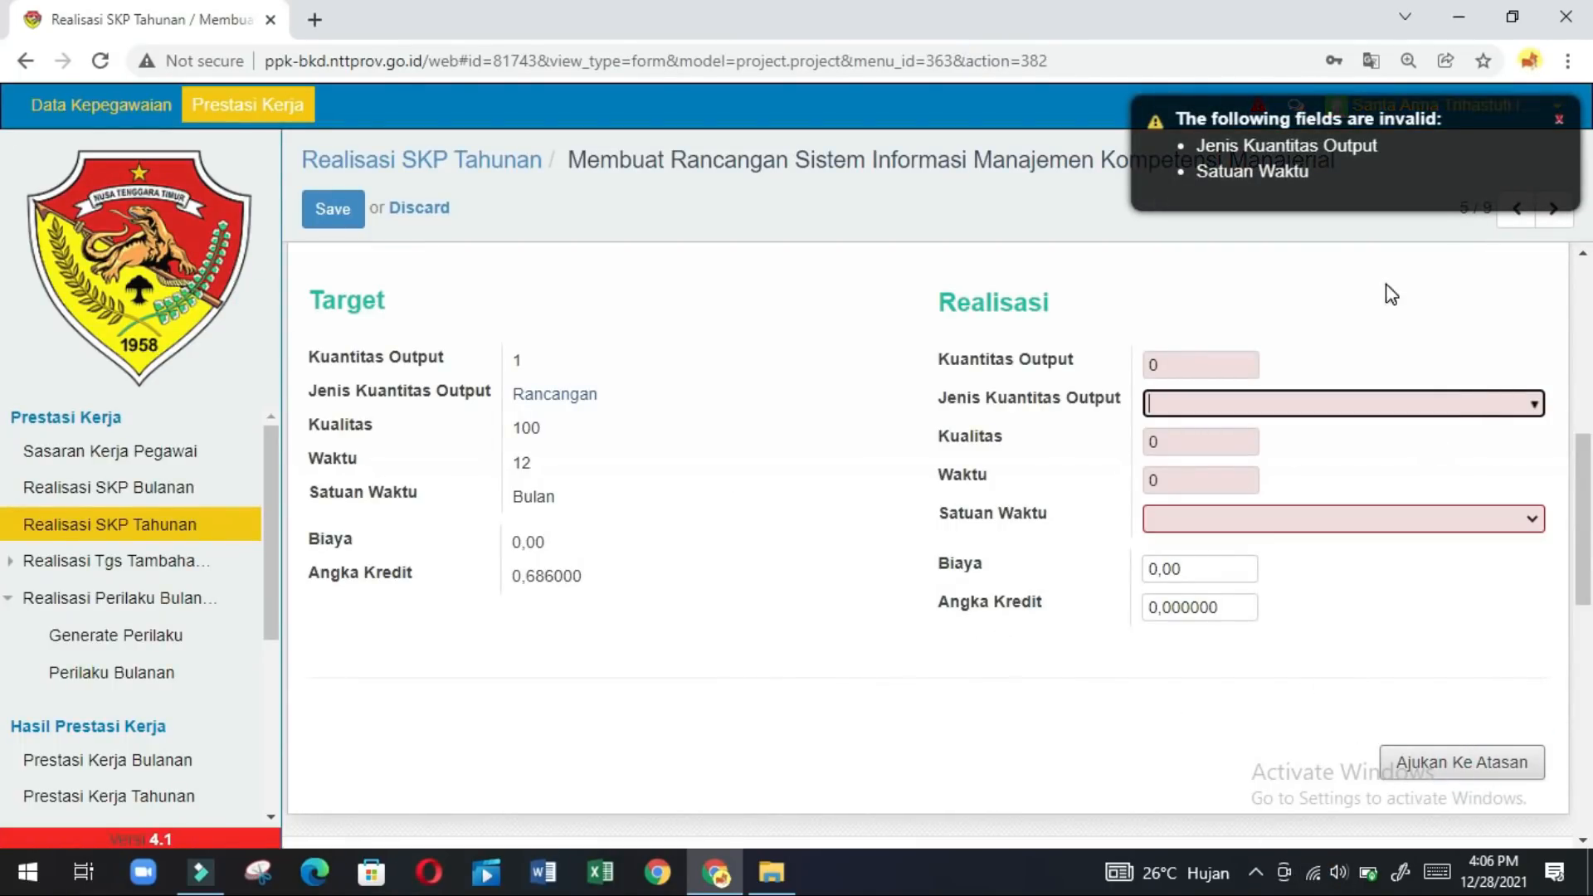
pyautogui.click(1316, 280)
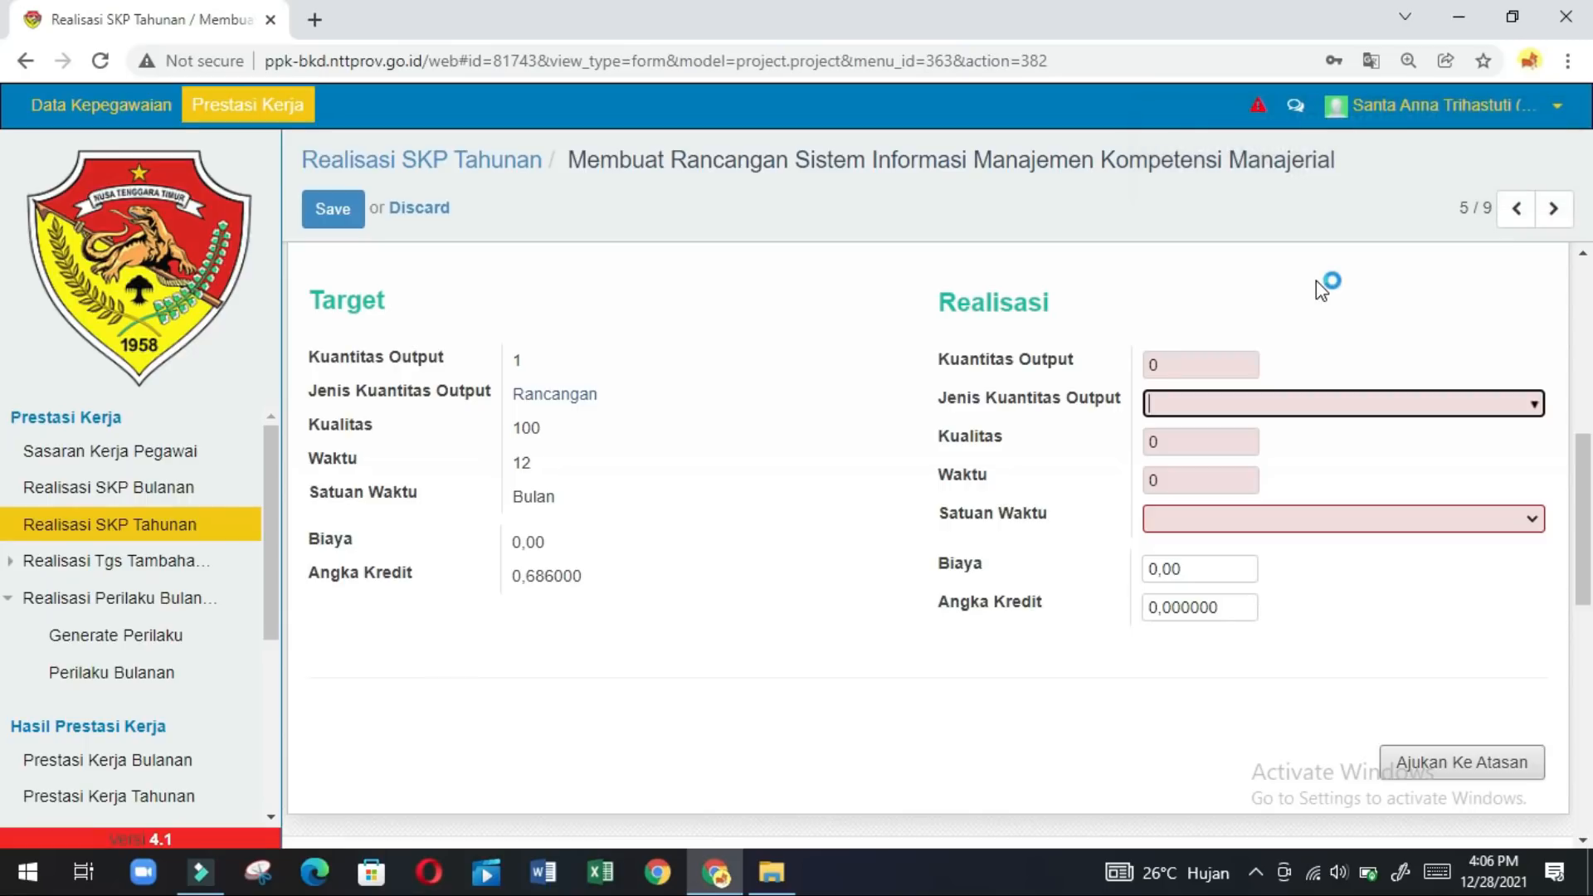
# Enter realised output quantity 1 and choose Rancangan as the output type.
pyautogui.click(1214, 366)
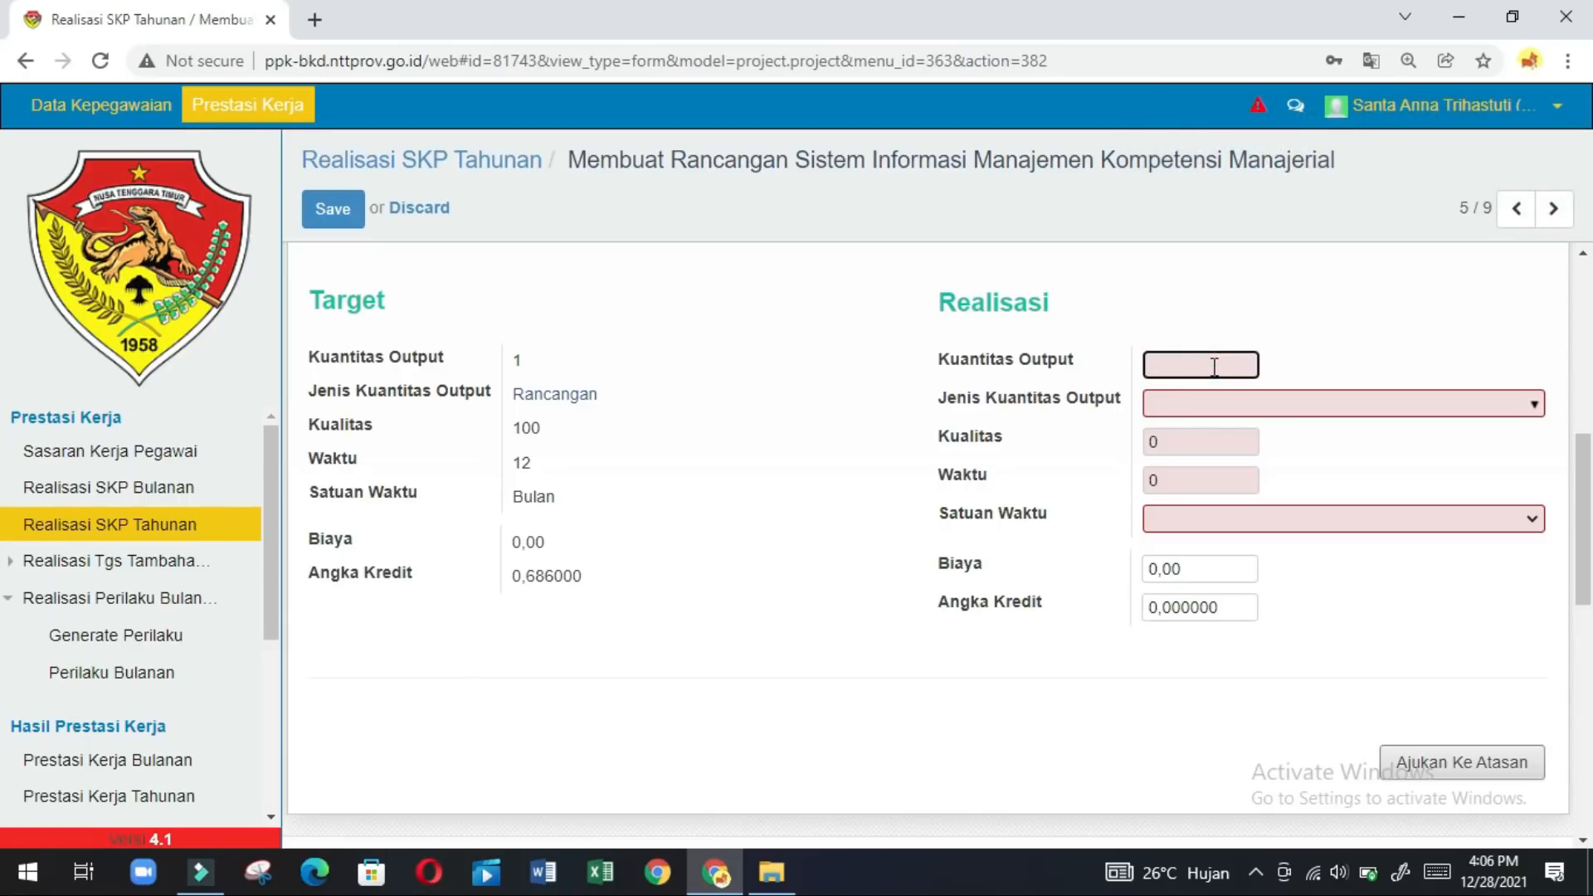
pyautogui.write('1')
pyautogui.click(1533, 404)
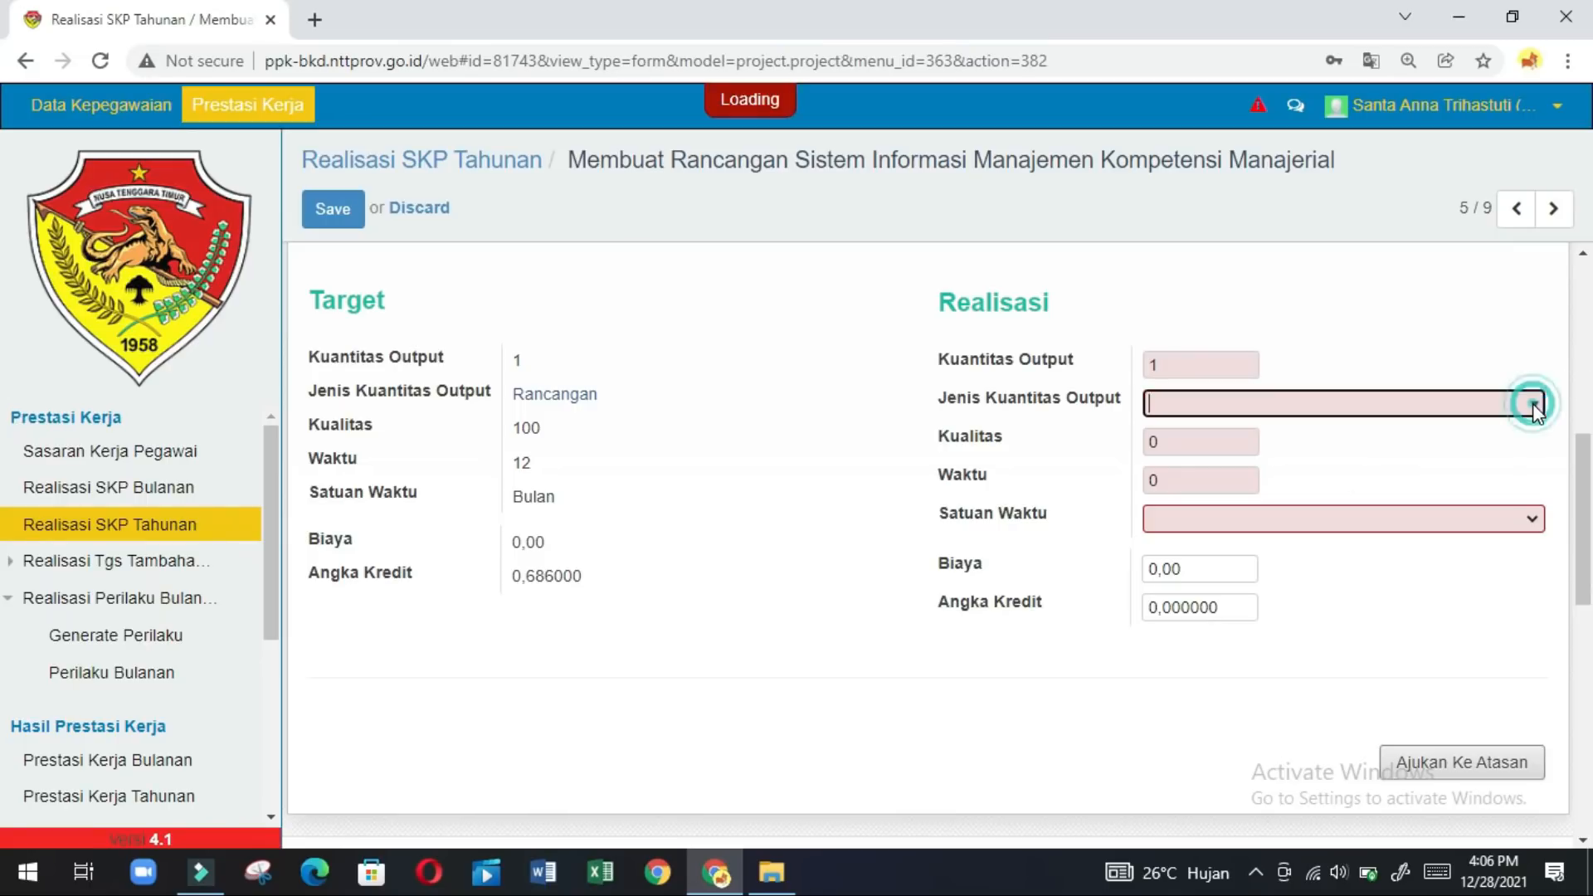
pyautogui.click(1534, 404)
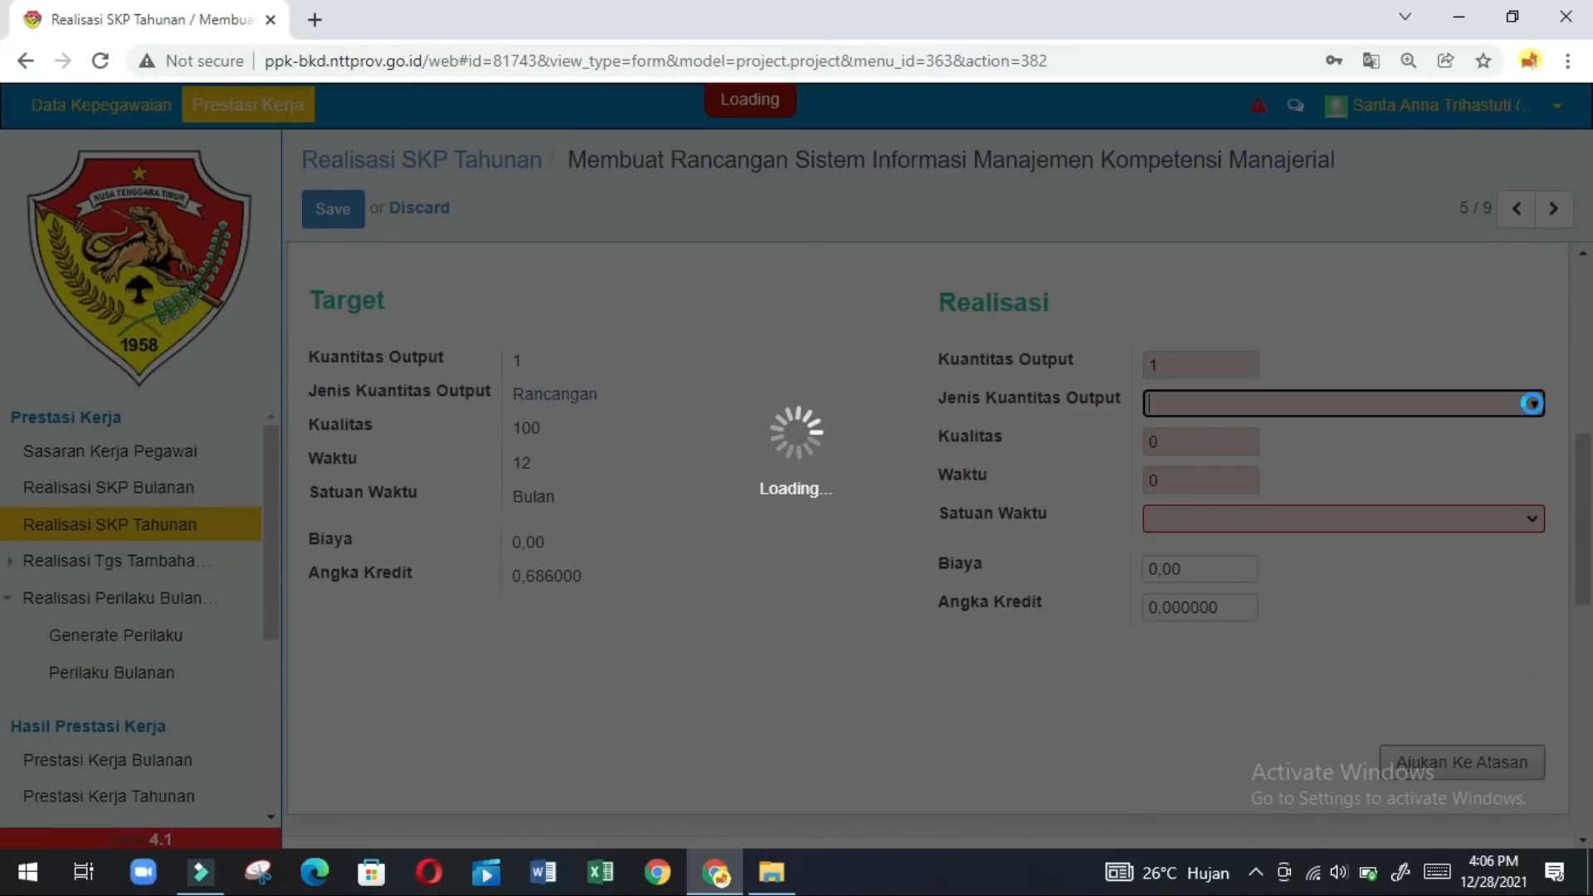
pyautogui.write('ca')
pyautogui.press('BackSpace')
pyautogui.press('BackSpace')
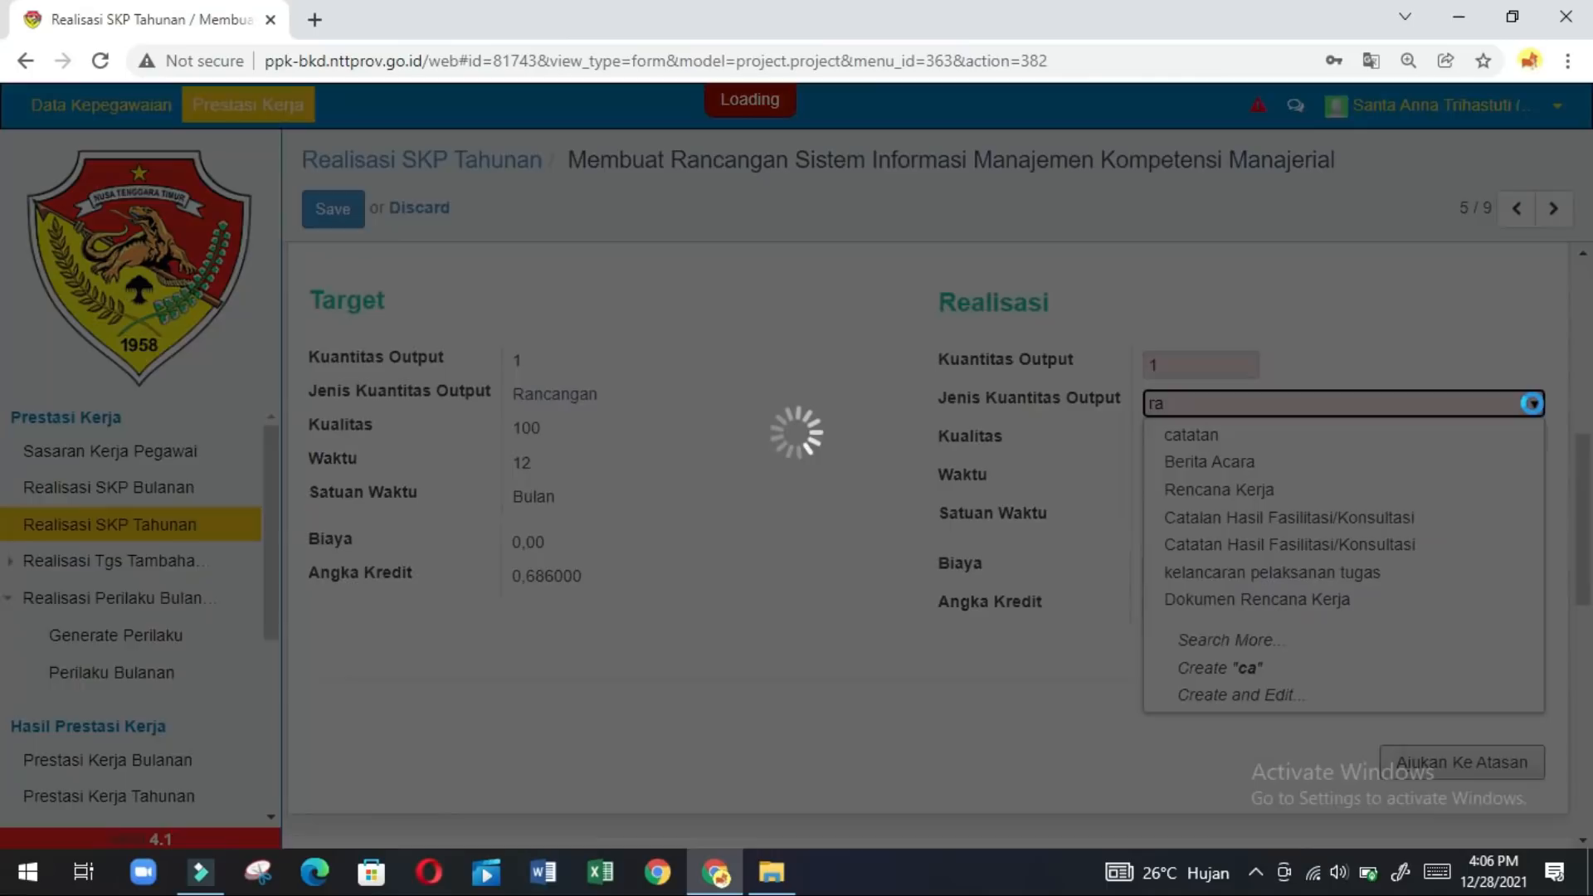
pyautogui.write('nc')
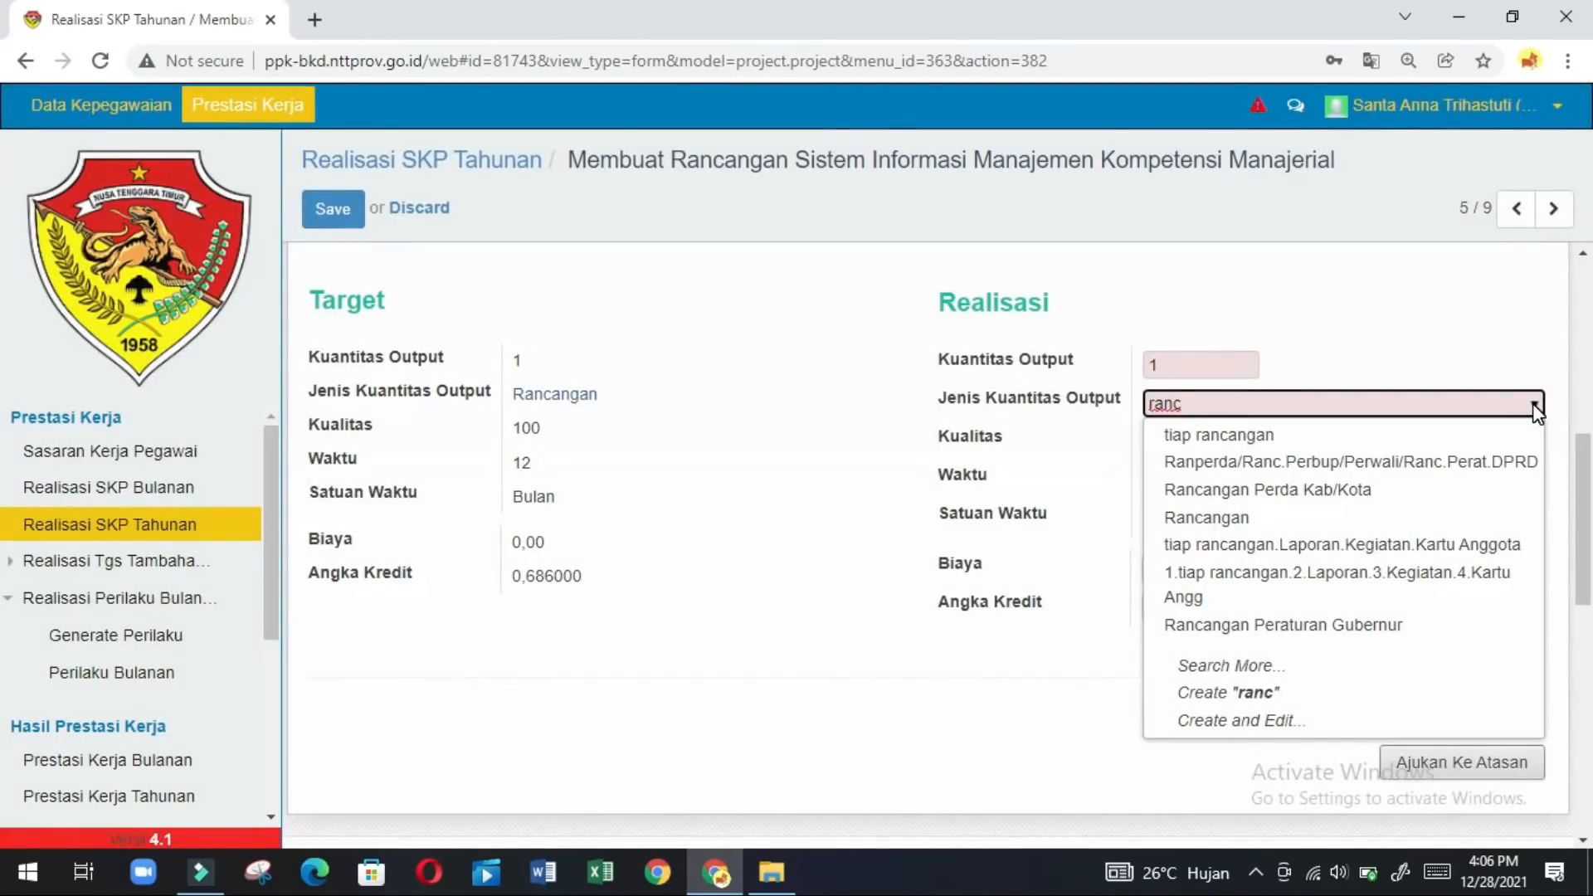
pyautogui.click(1270, 524)
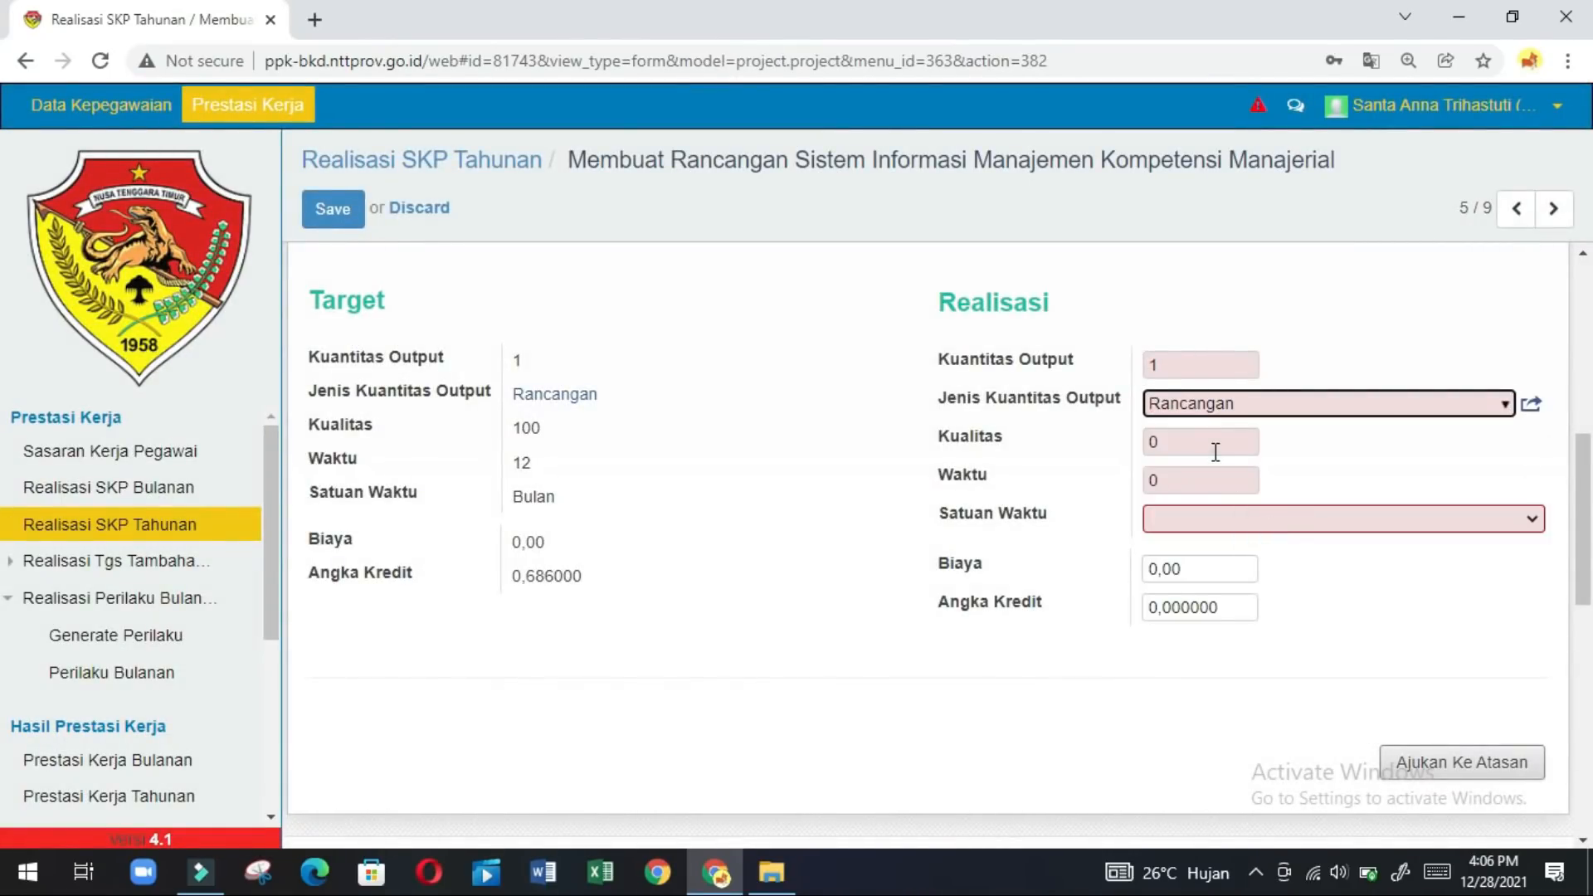
# Enter realised Kualitas 97, Waktu 12 Bulan and Angka Kredit 0,686.
pyautogui.click(1216, 452)
pyautogui.press('BackSpace')
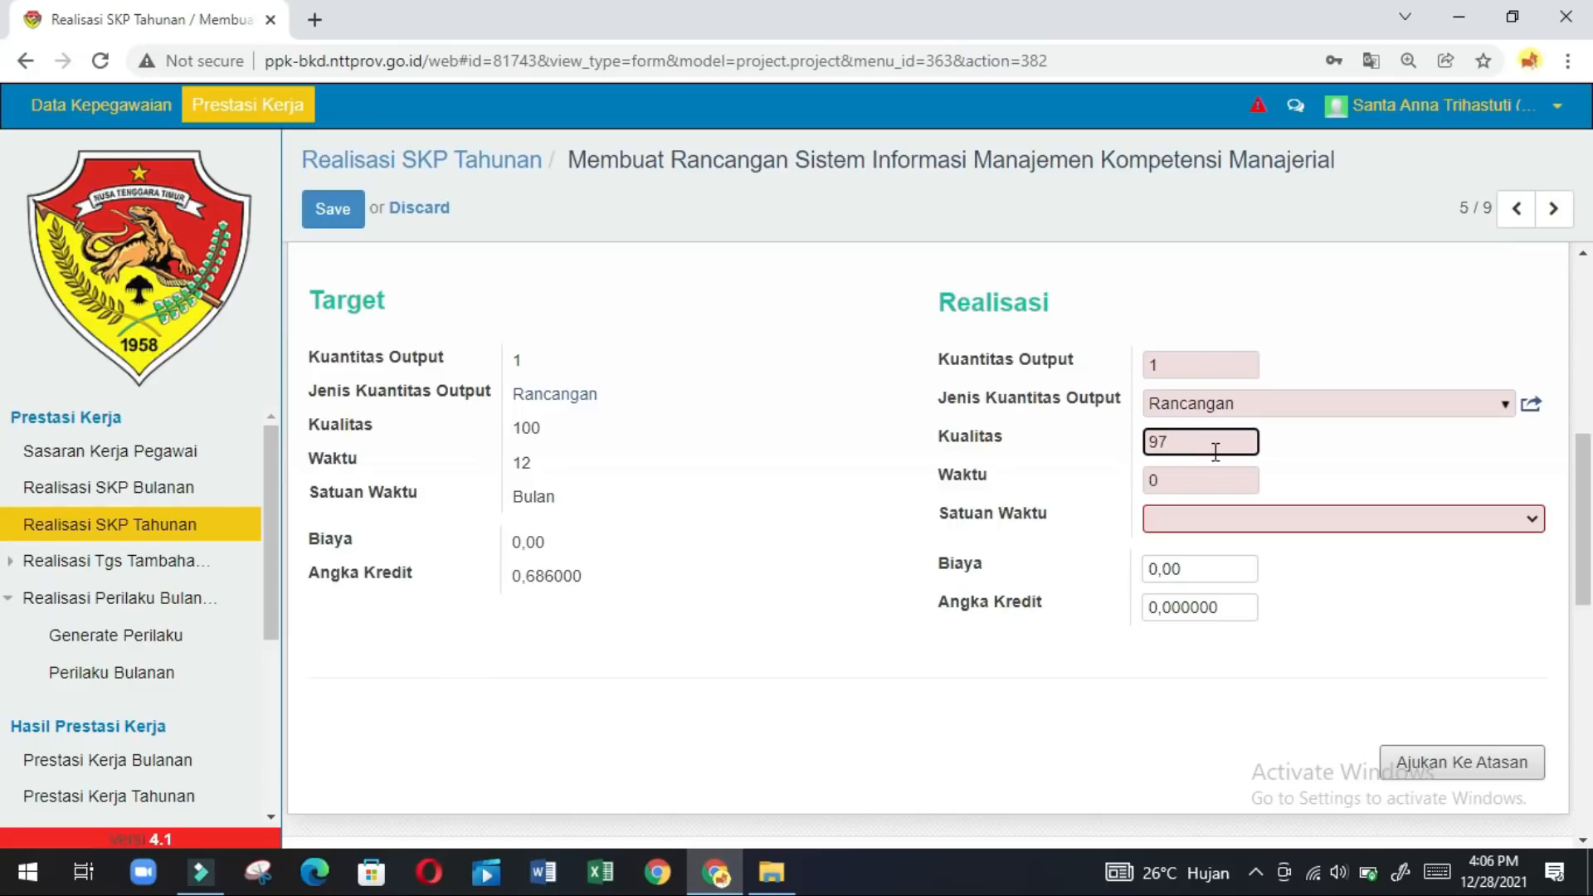
pyautogui.click(1190, 477)
pyautogui.press('BackSpace')
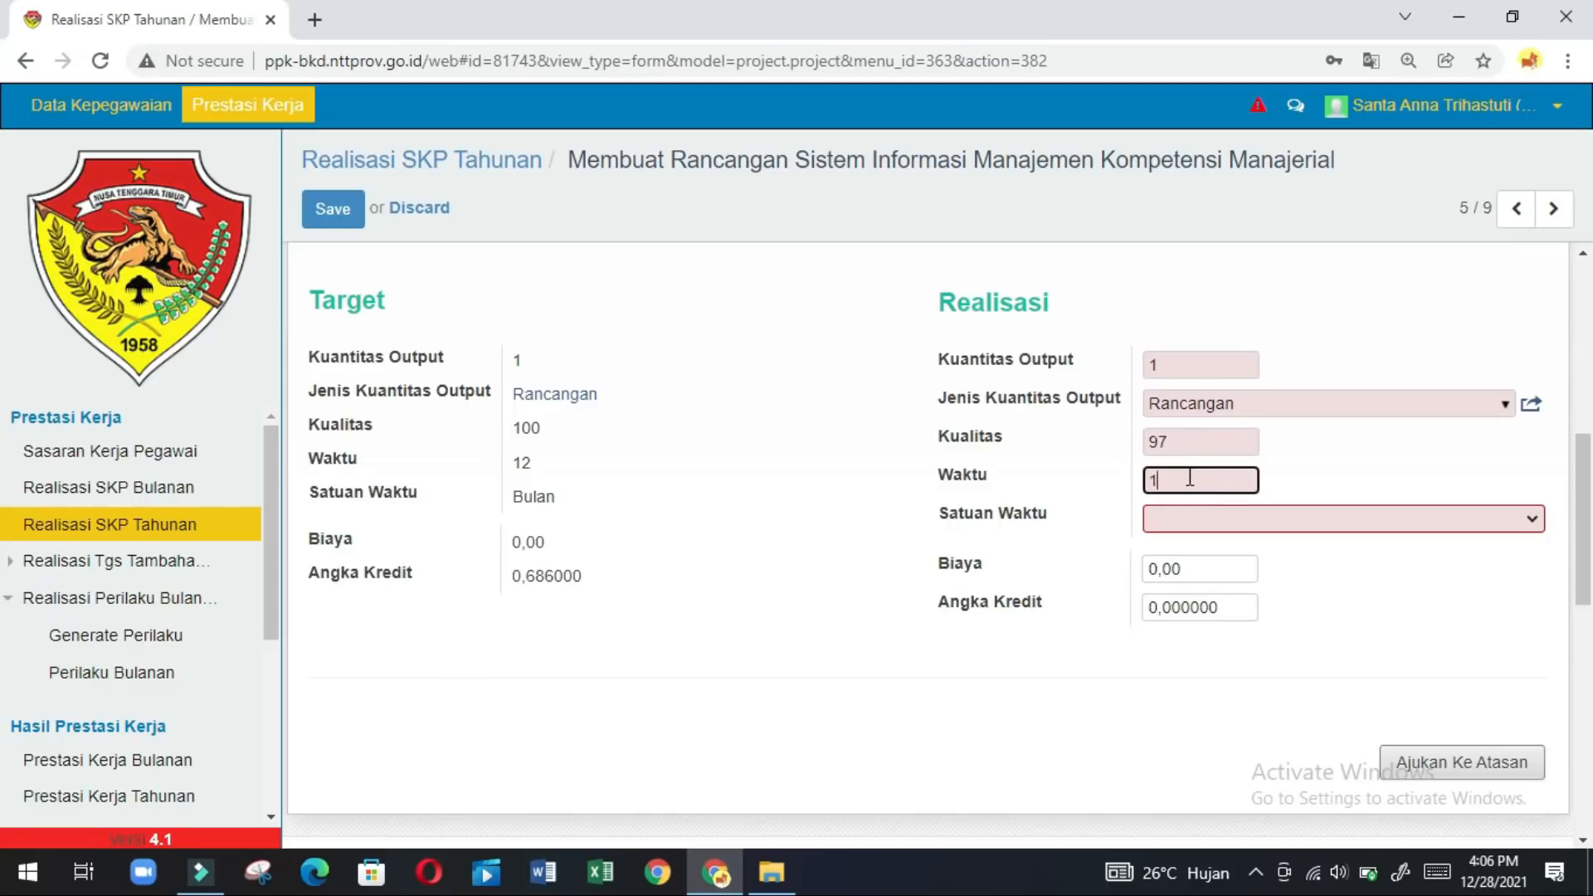
pyautogui.click(1181, 518)
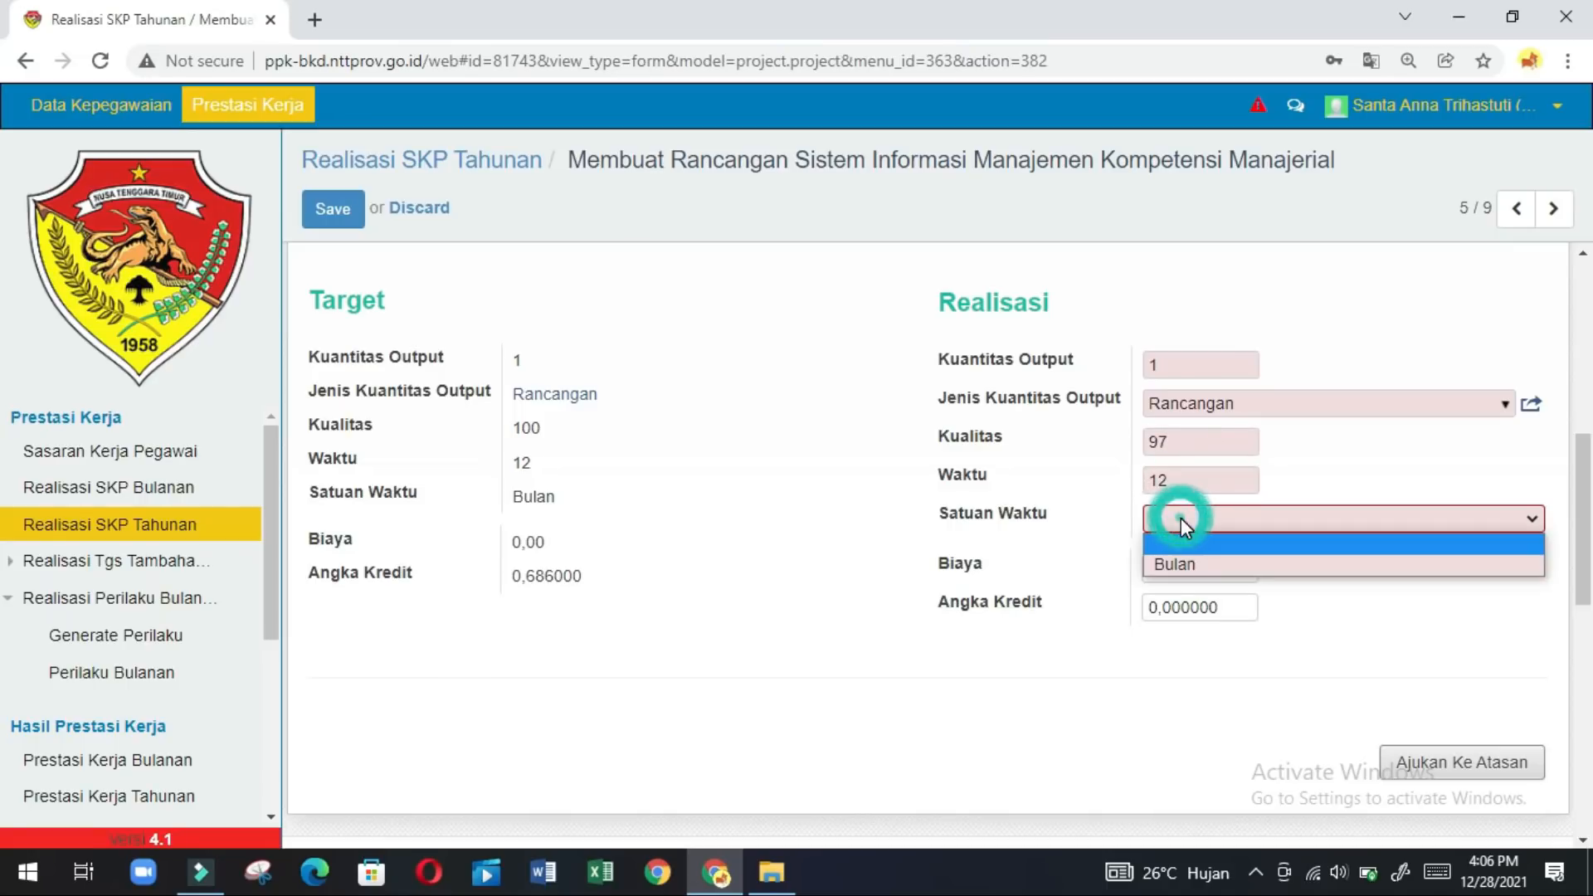
pyautogui.click(1173, 561)
pyautogui.click(1236, 604)
pyautogui.press('BackSpace')
pyautogui.press('BackSpace')
pyautogui.press('BackSpace')
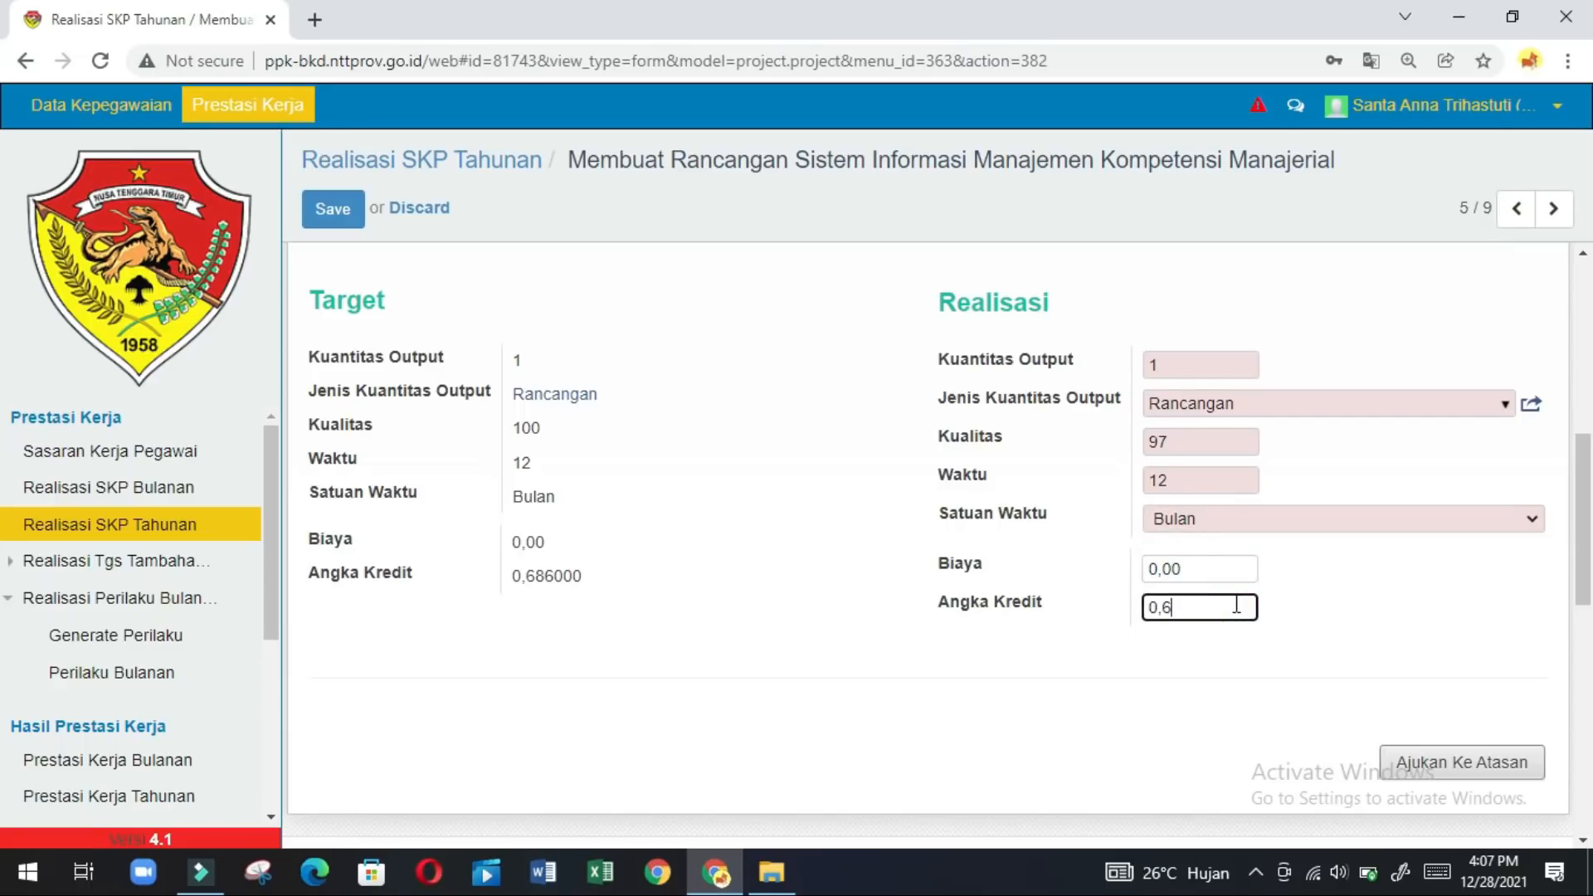
pyautogui.write('686')
# Submit the realisation to the supervisor, confirm with Ok, and open record 6/9.
pyautogui.click(1456, 761)
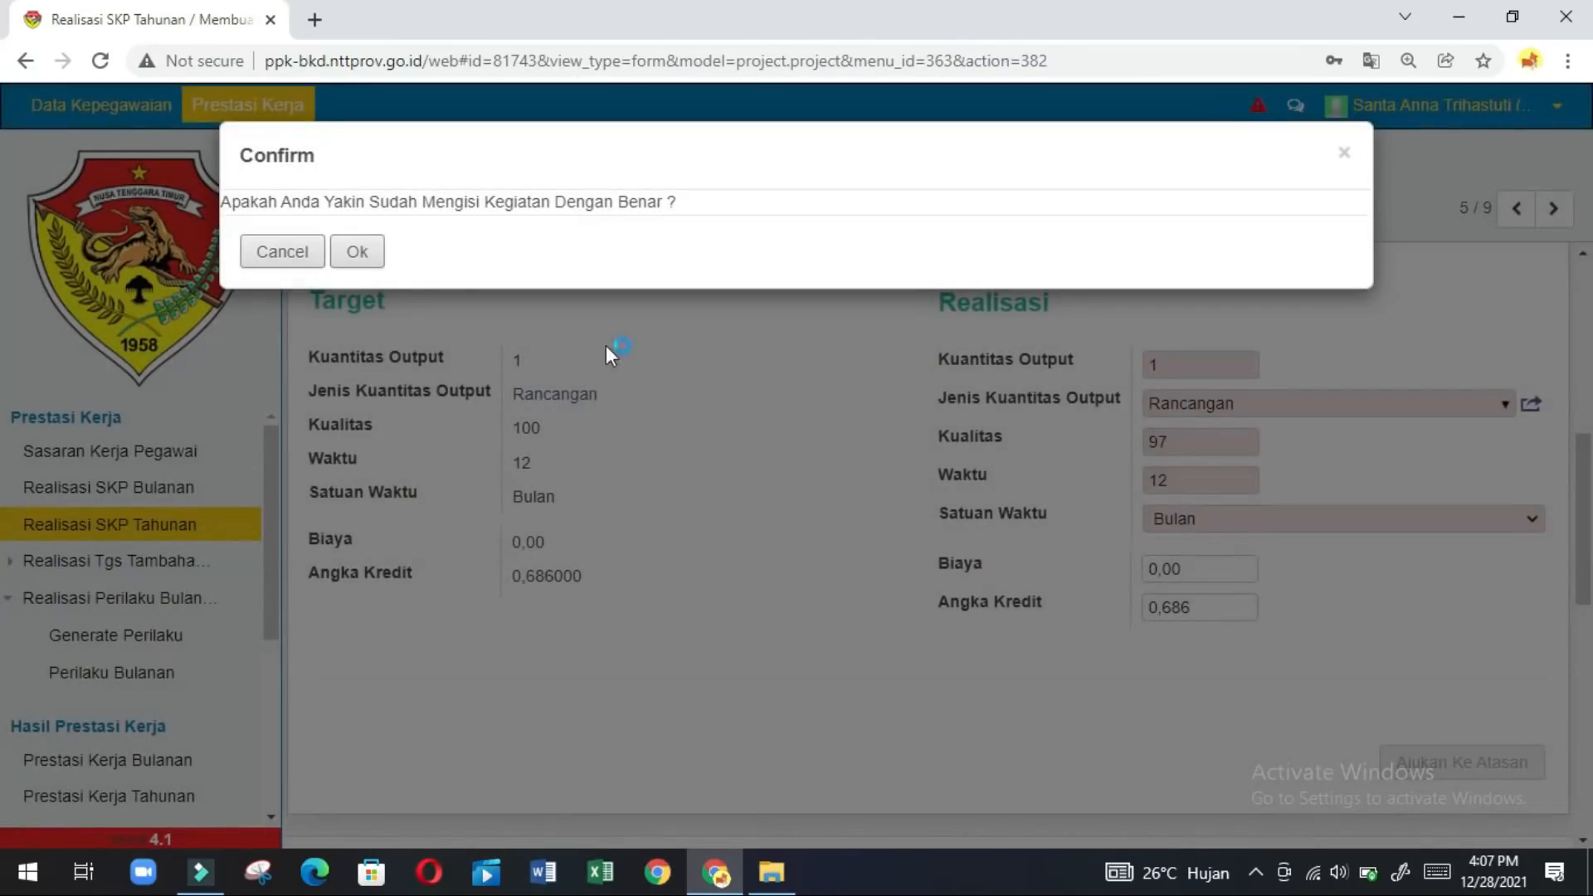
pyautogui.click(358, 257)
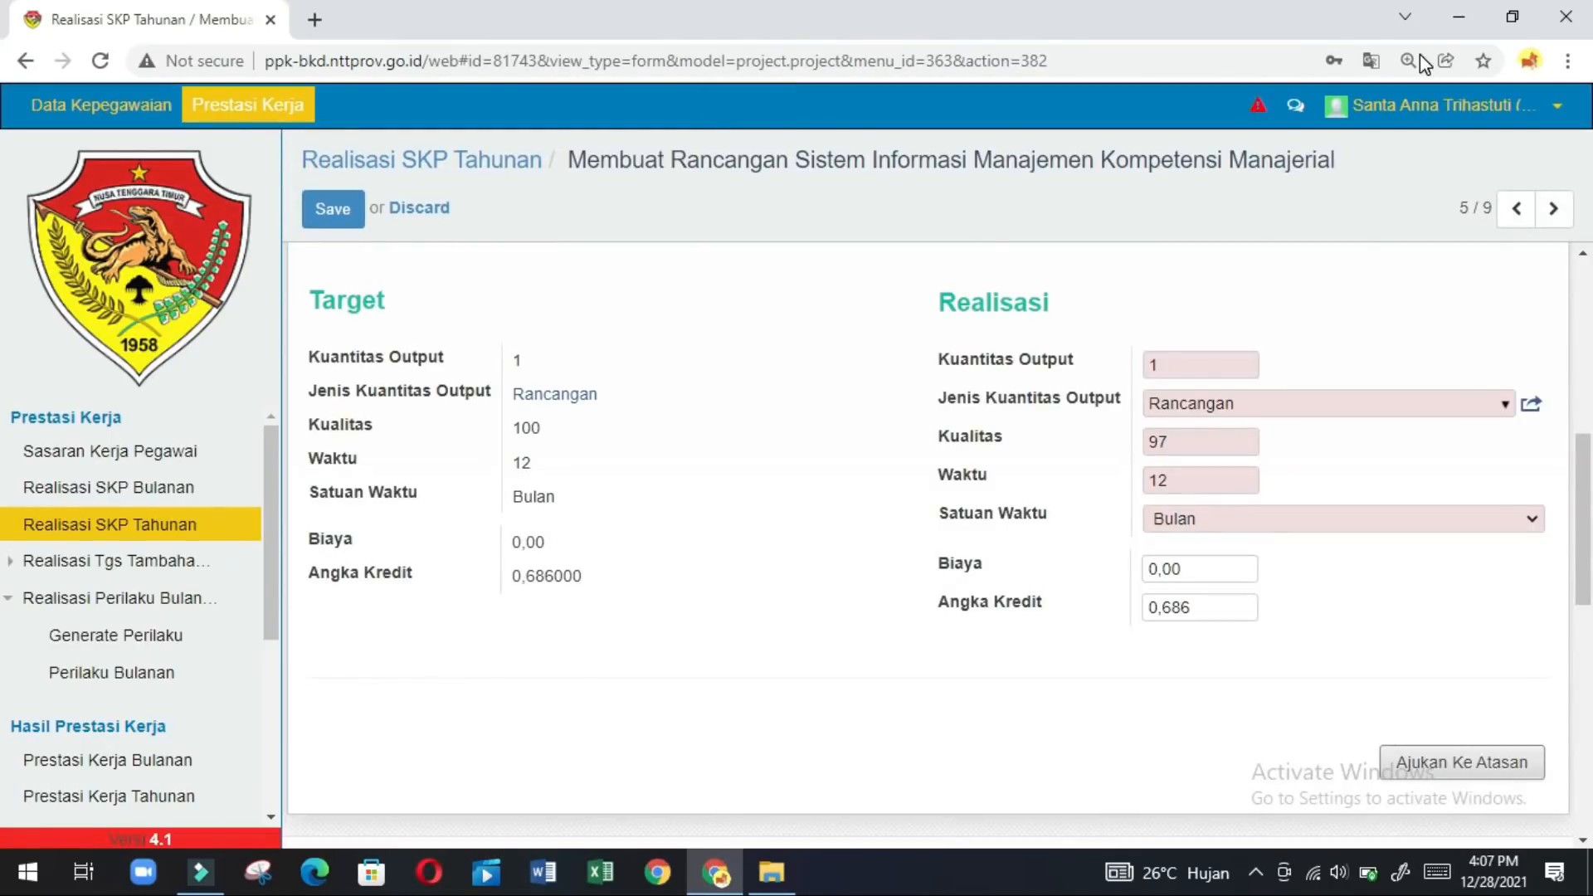
pyautogui.click(1555, 208)
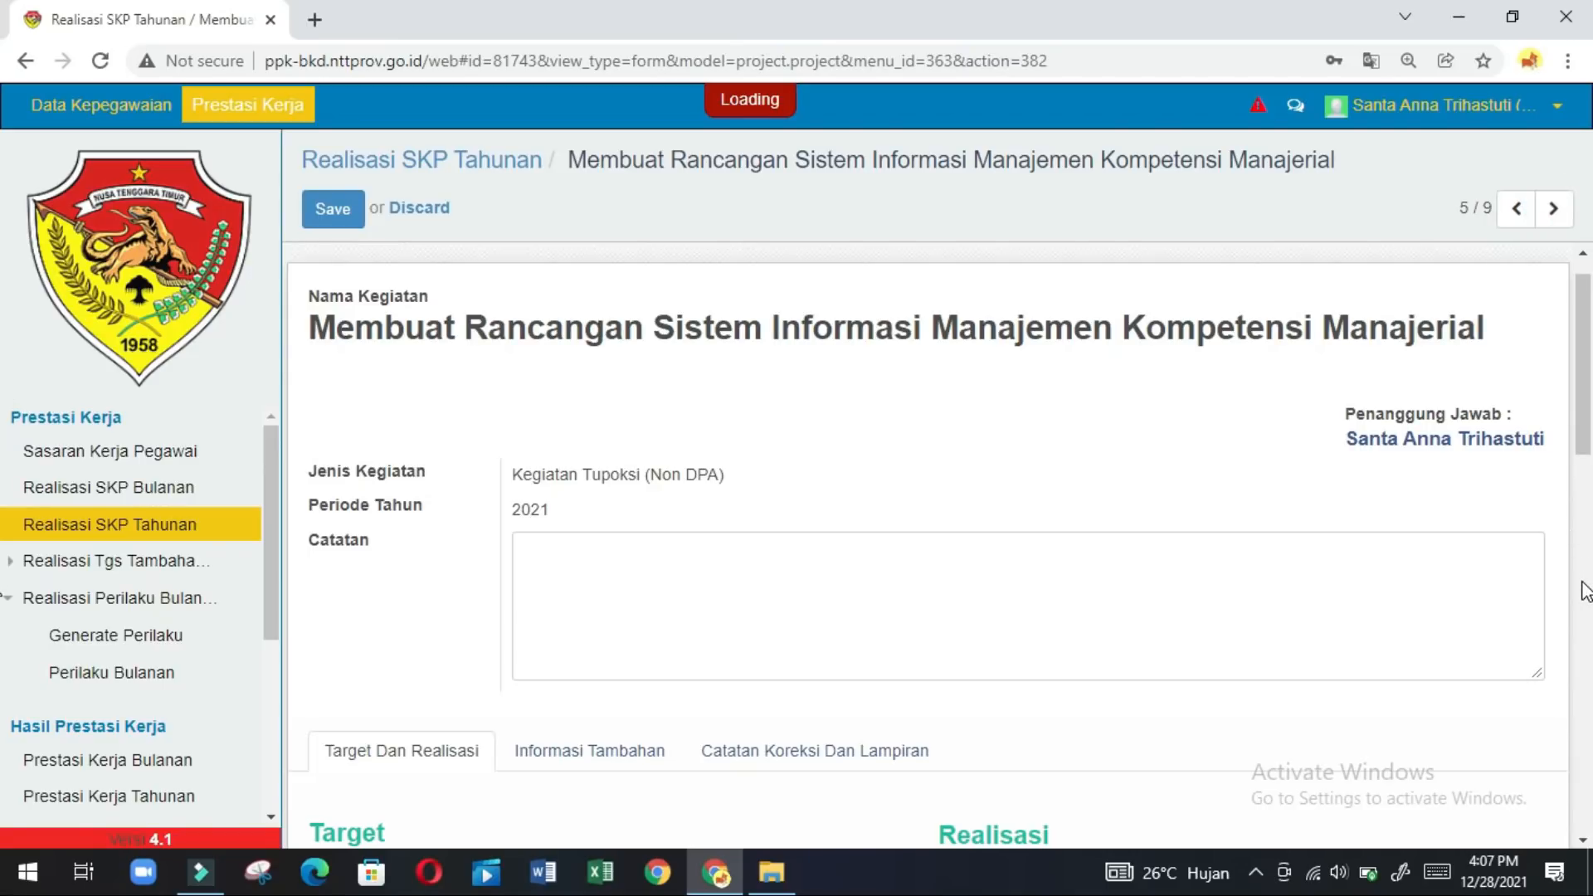
# Enter realised output quantity 360 with output type KALI.
pyautogui.scroll(-5, 1583, 591)
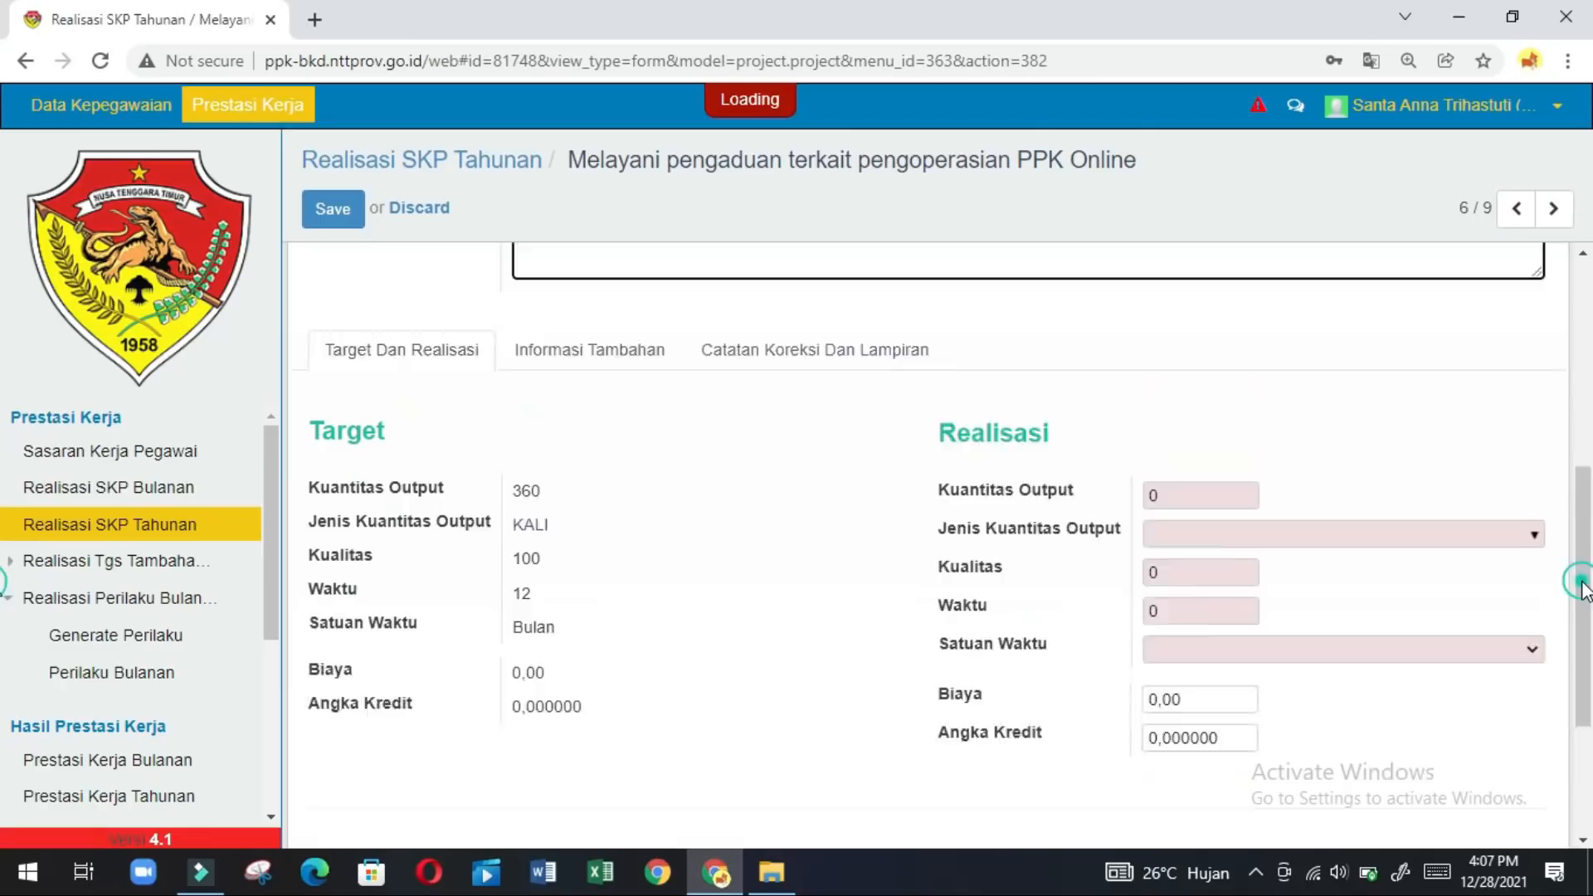
pyautogui.scroll(-2, 1583, 591)
pyautogui.click(1166, 375)
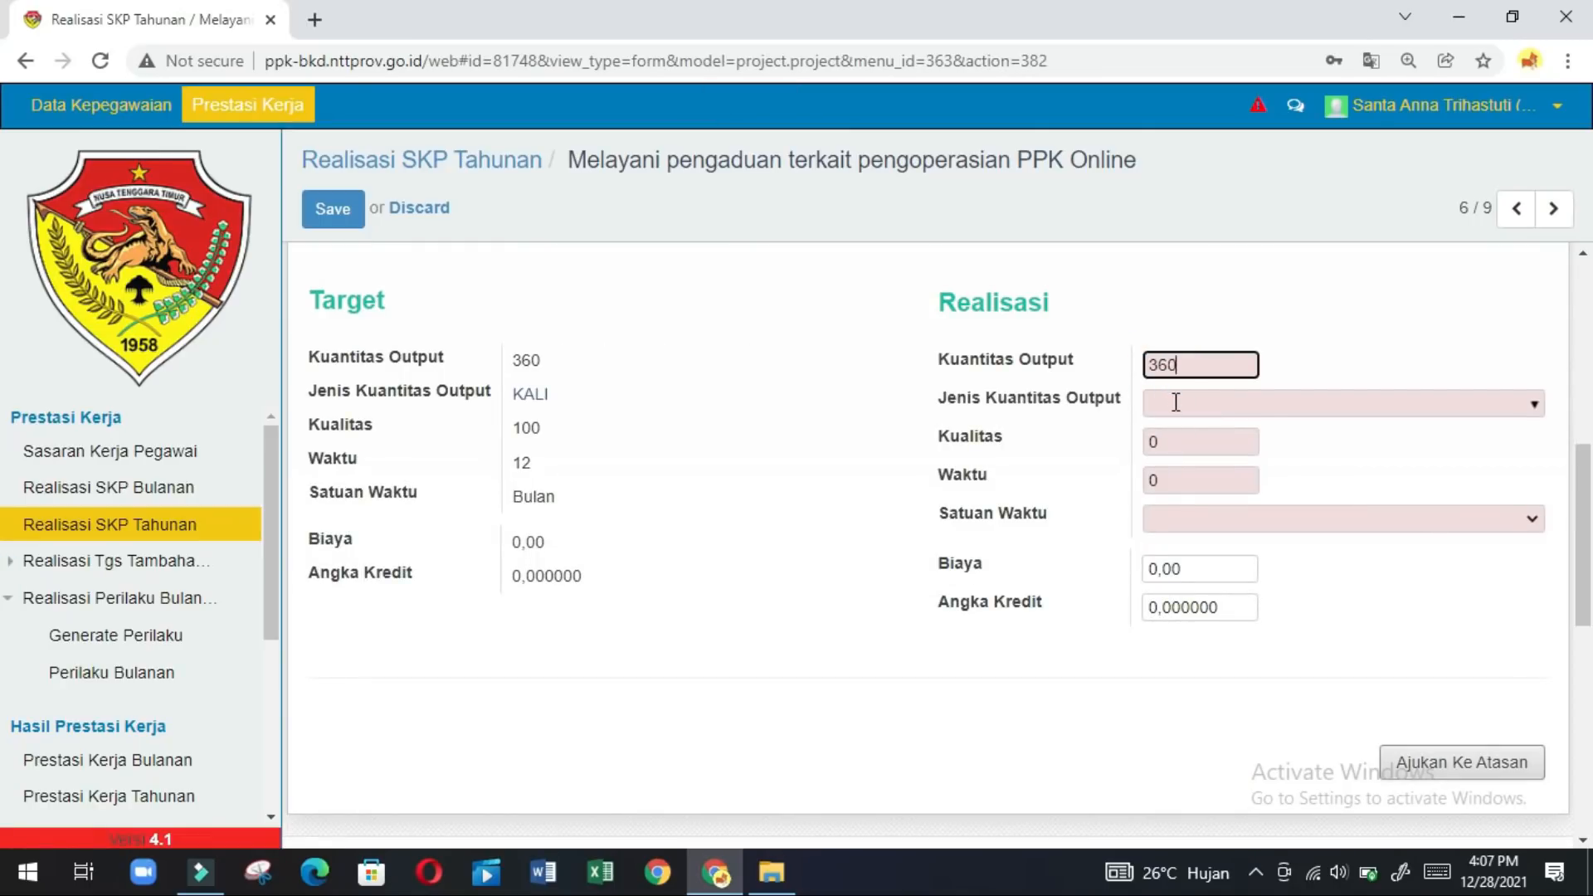
pyautogui.click(1176, 402)
pyautogui.write('kali')
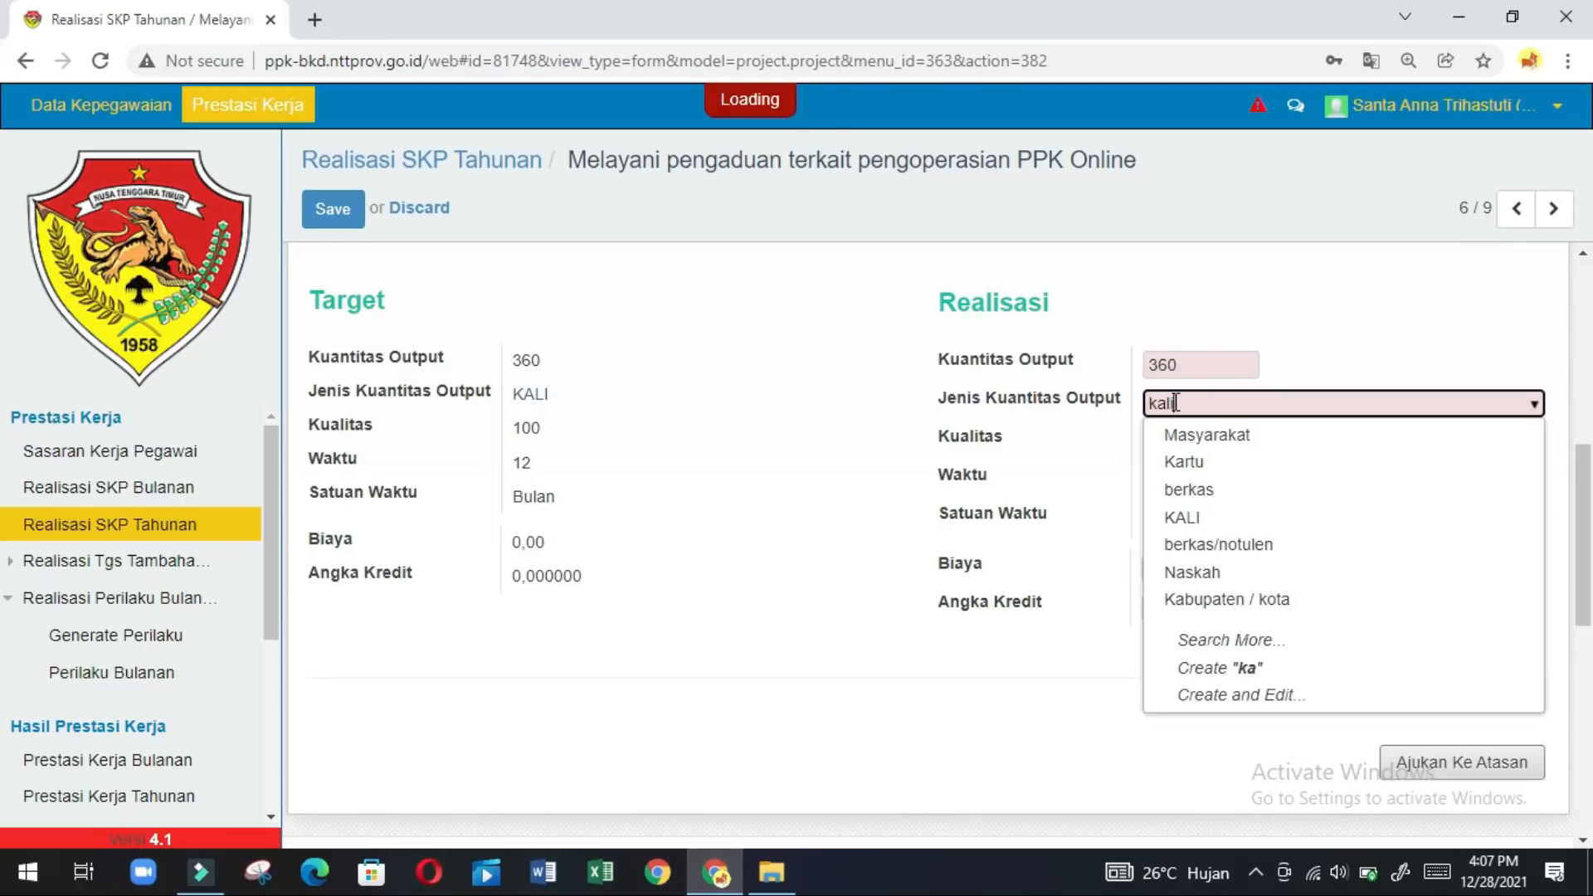
pyautogui.click(1182, 439)
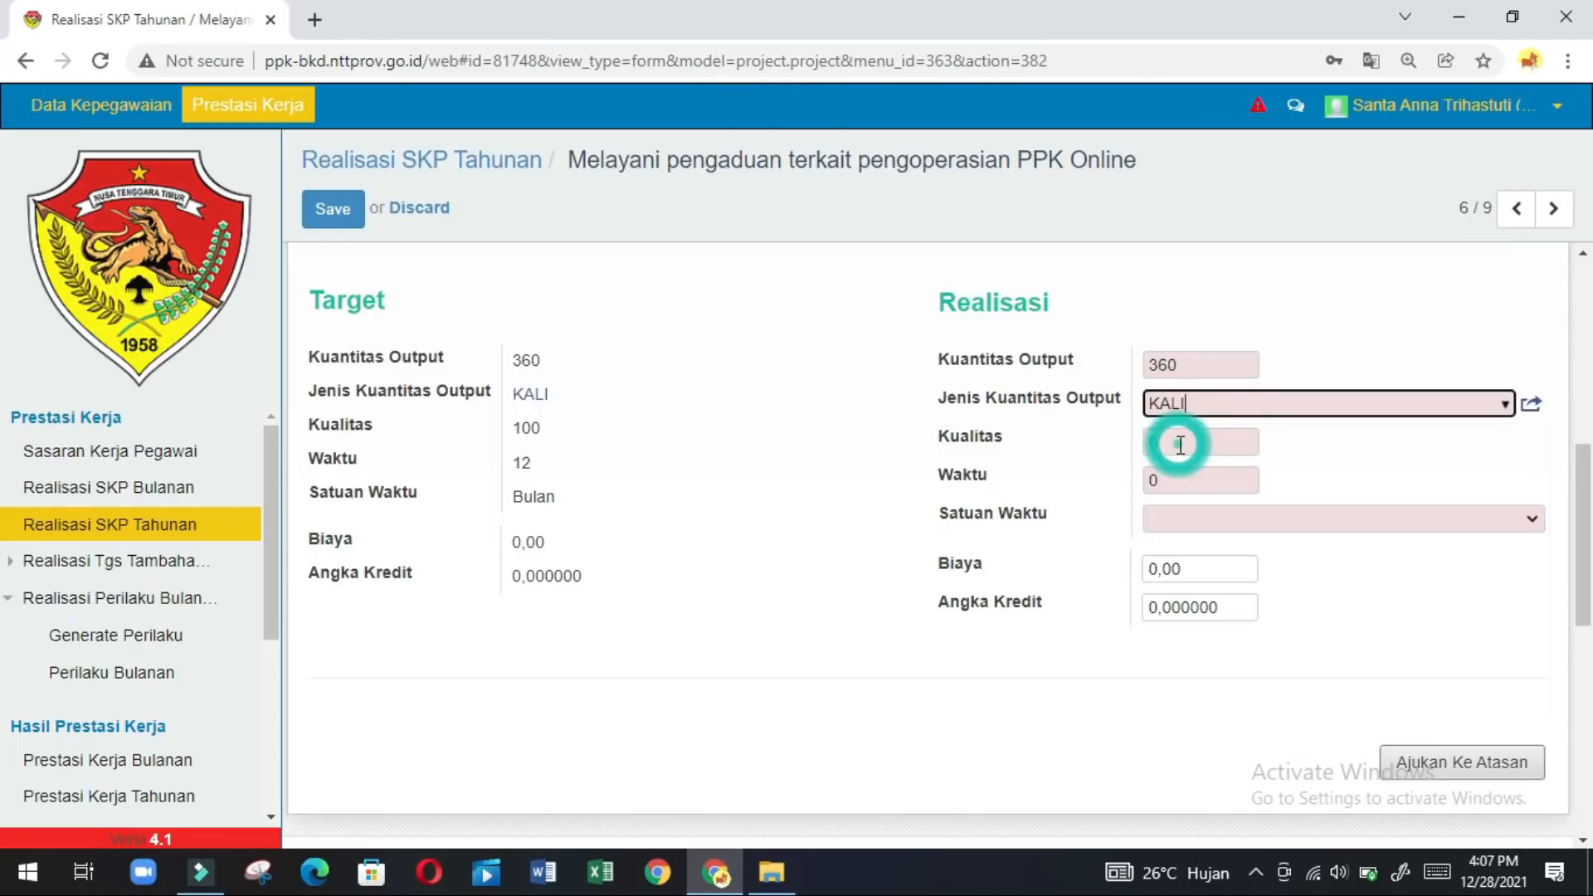
# Set Kualitas 100 and Waktu 12 Bulan, then submit to the supervisor and confirm.
pyautogui.click(1180, 442)
pyautogui.press('BackSpace')
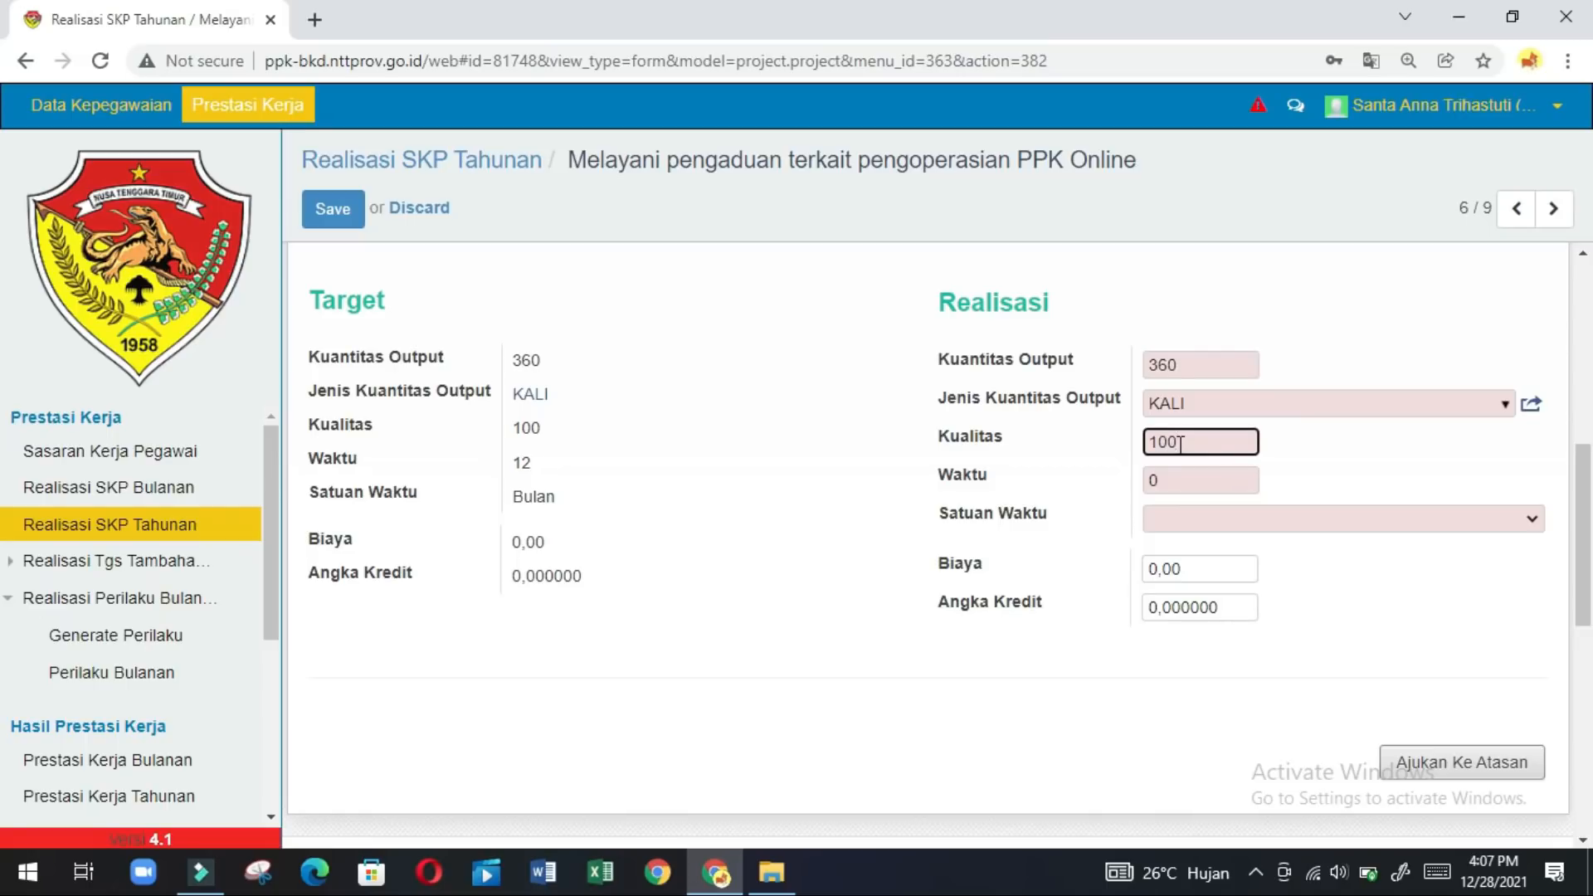
pyautogui.click(1172, 487)
pyautogui.press('BackSpace')
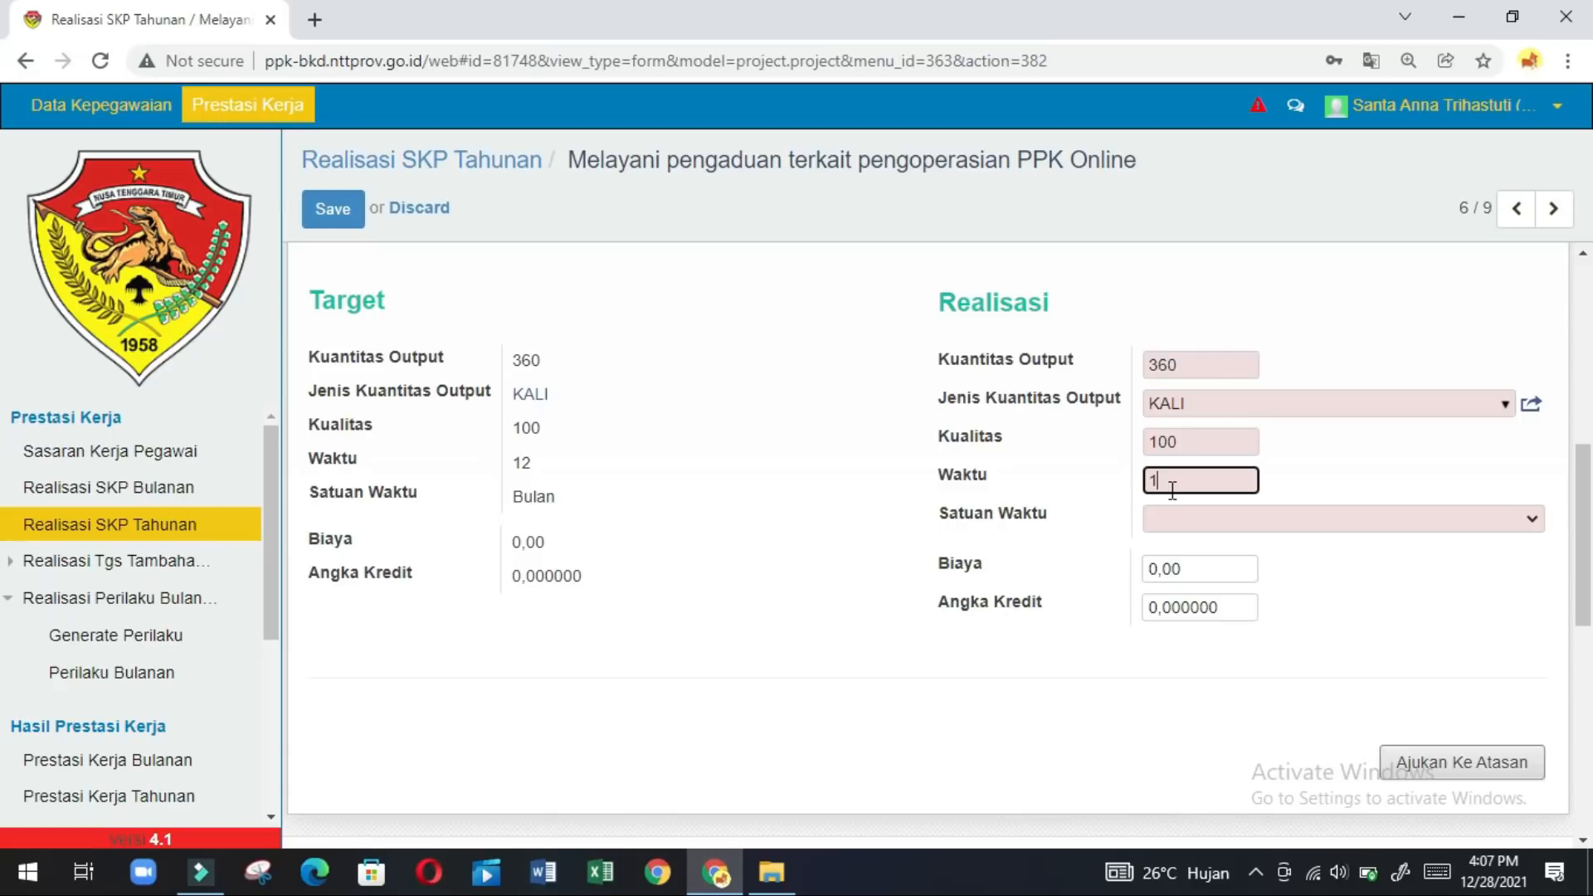
pyautogui.click(1170, 520)
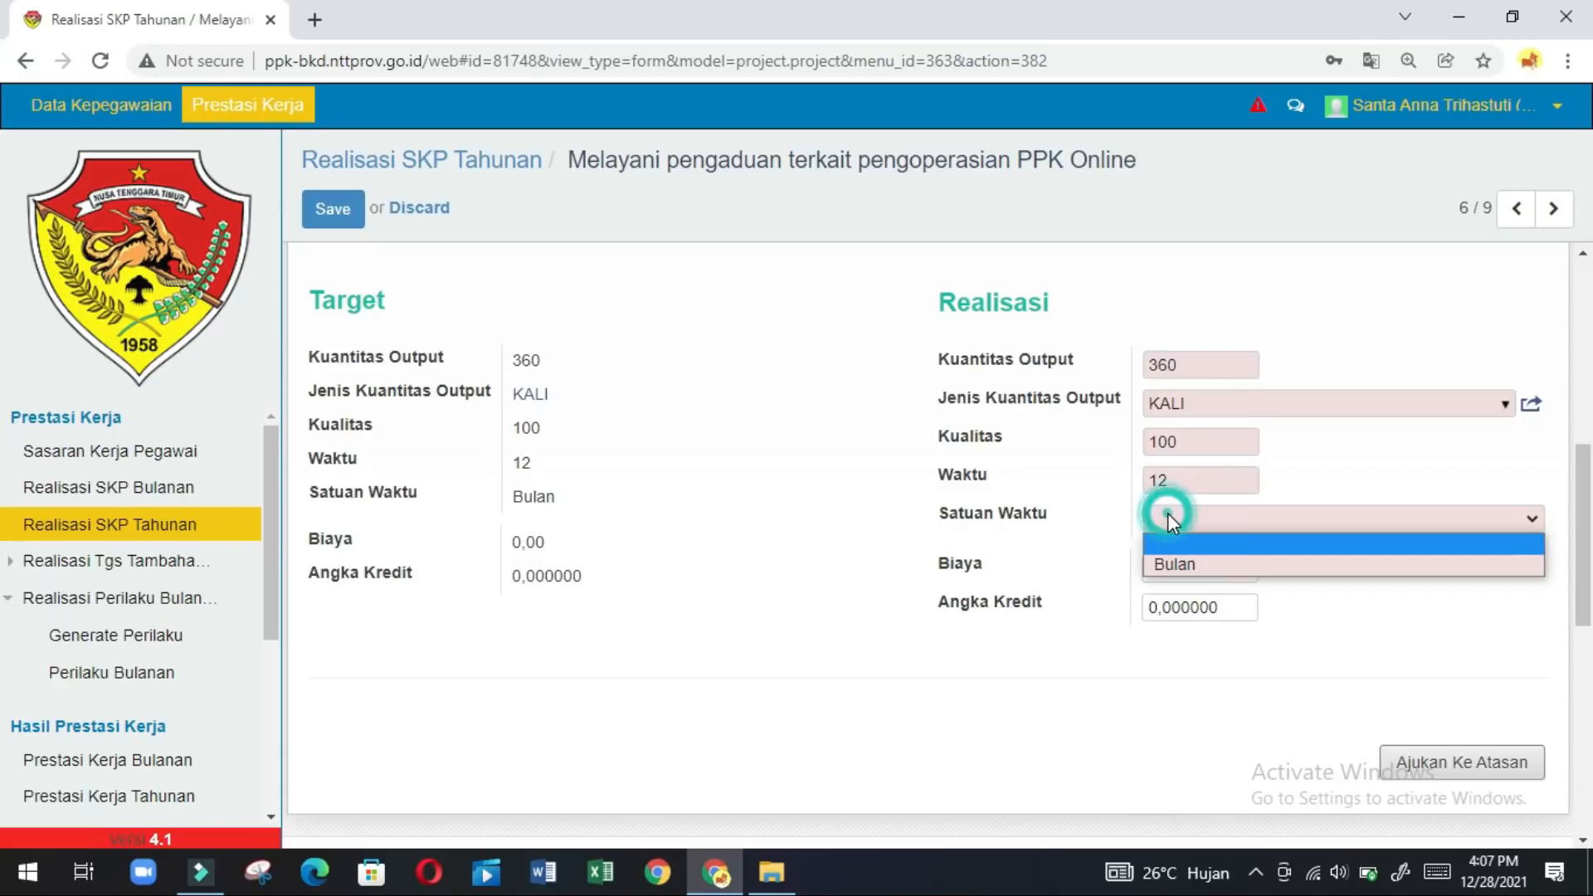
pyautogui.click(1165, 566)
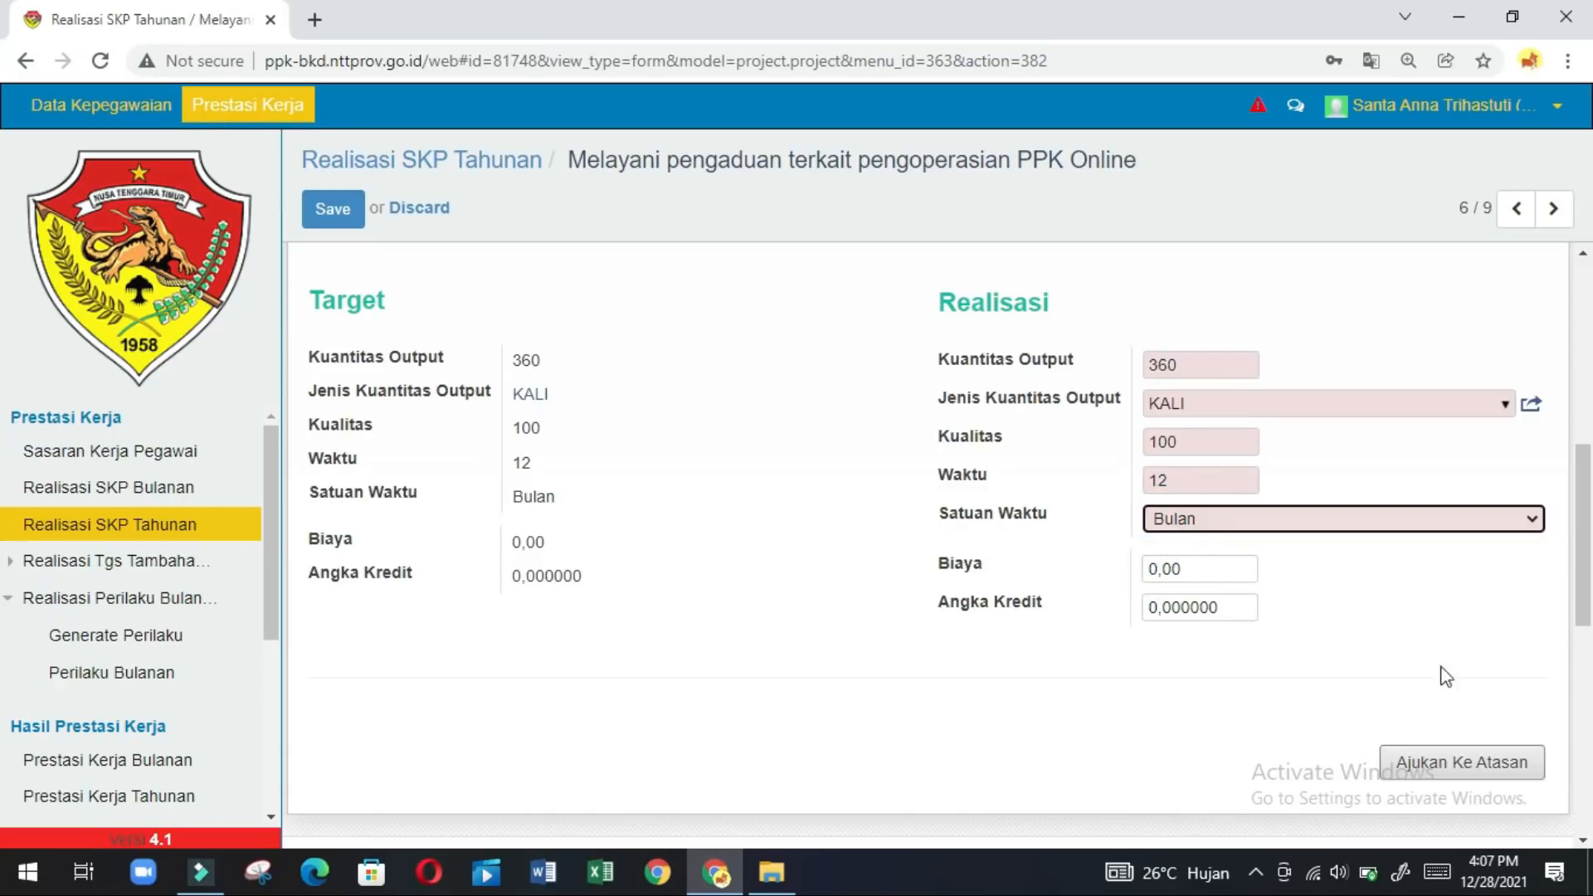
pyautogui.click(1454, 774)
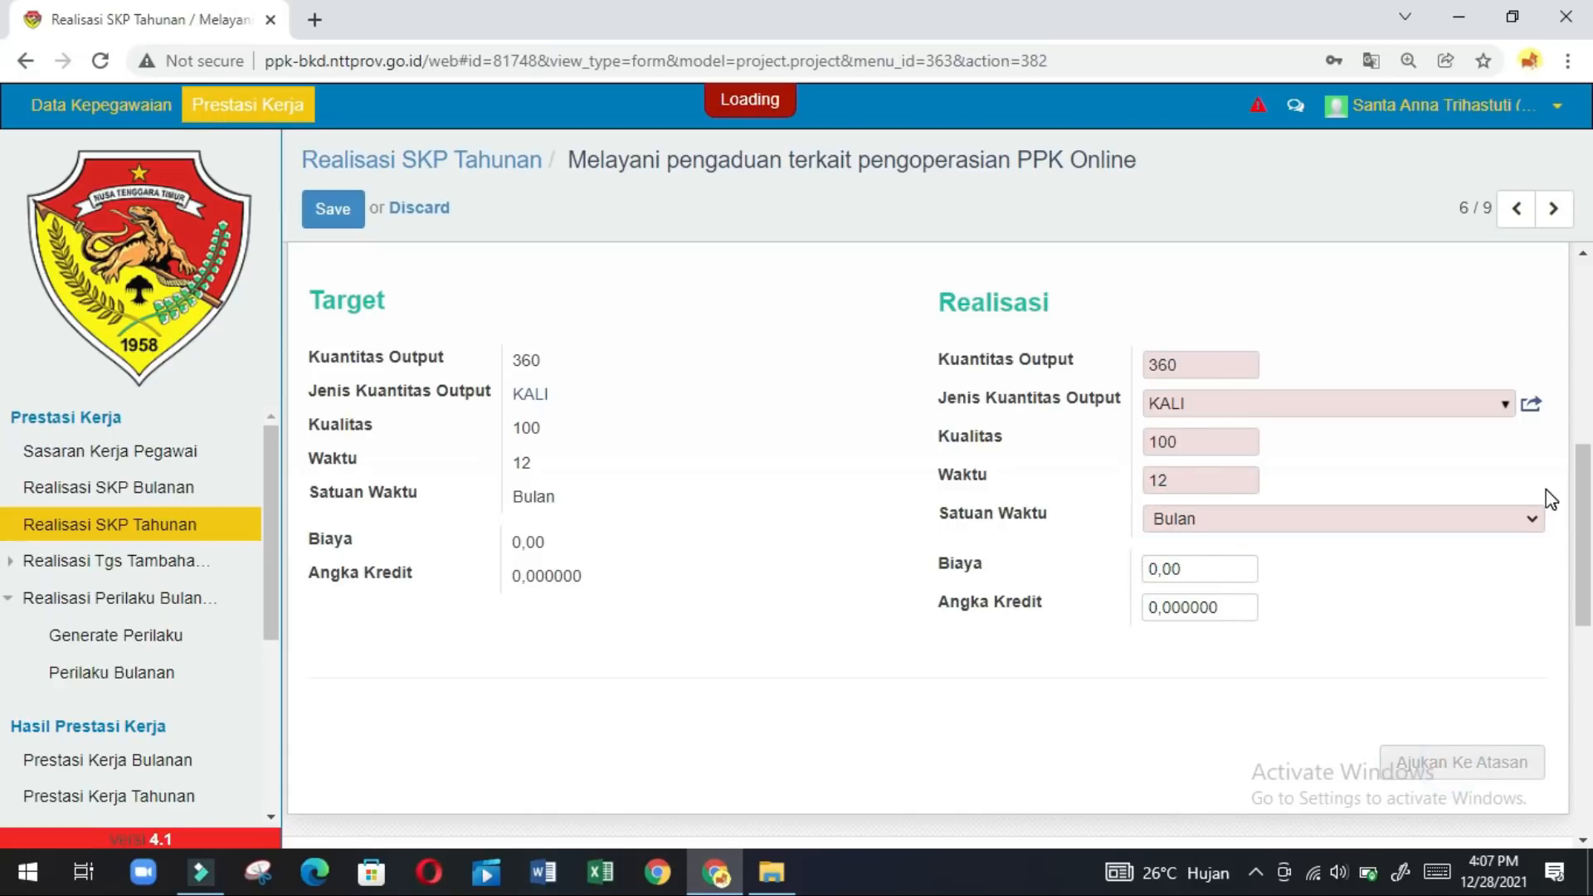
pyautogui.click(380, 254)
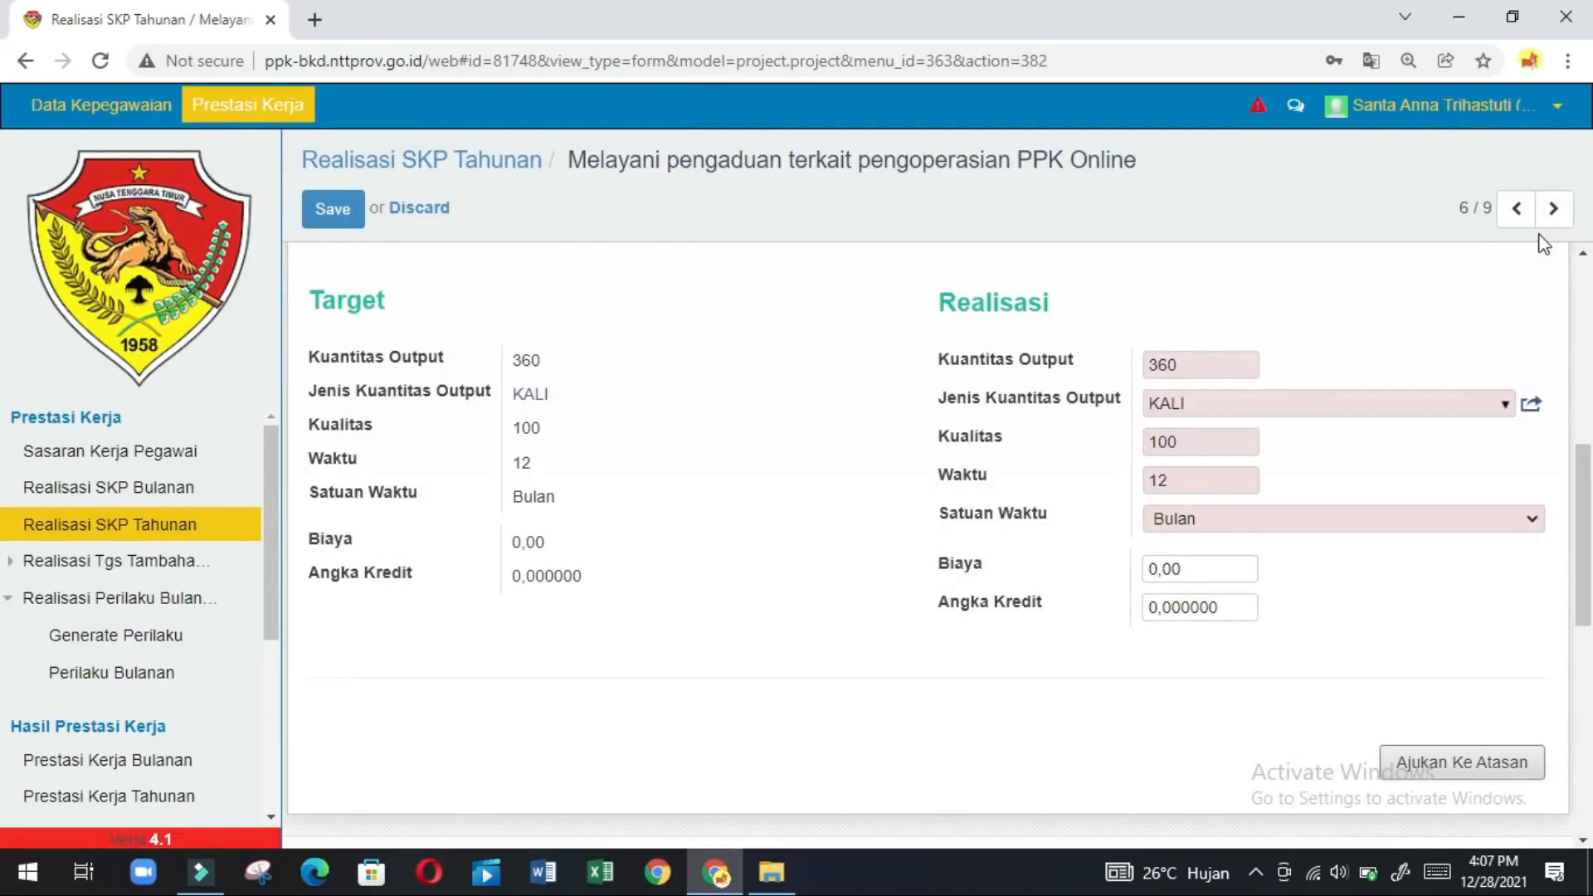
# Review the saved complaint-handling realisation and move on to record 7/9.
pyautogui.click(1554, 217)
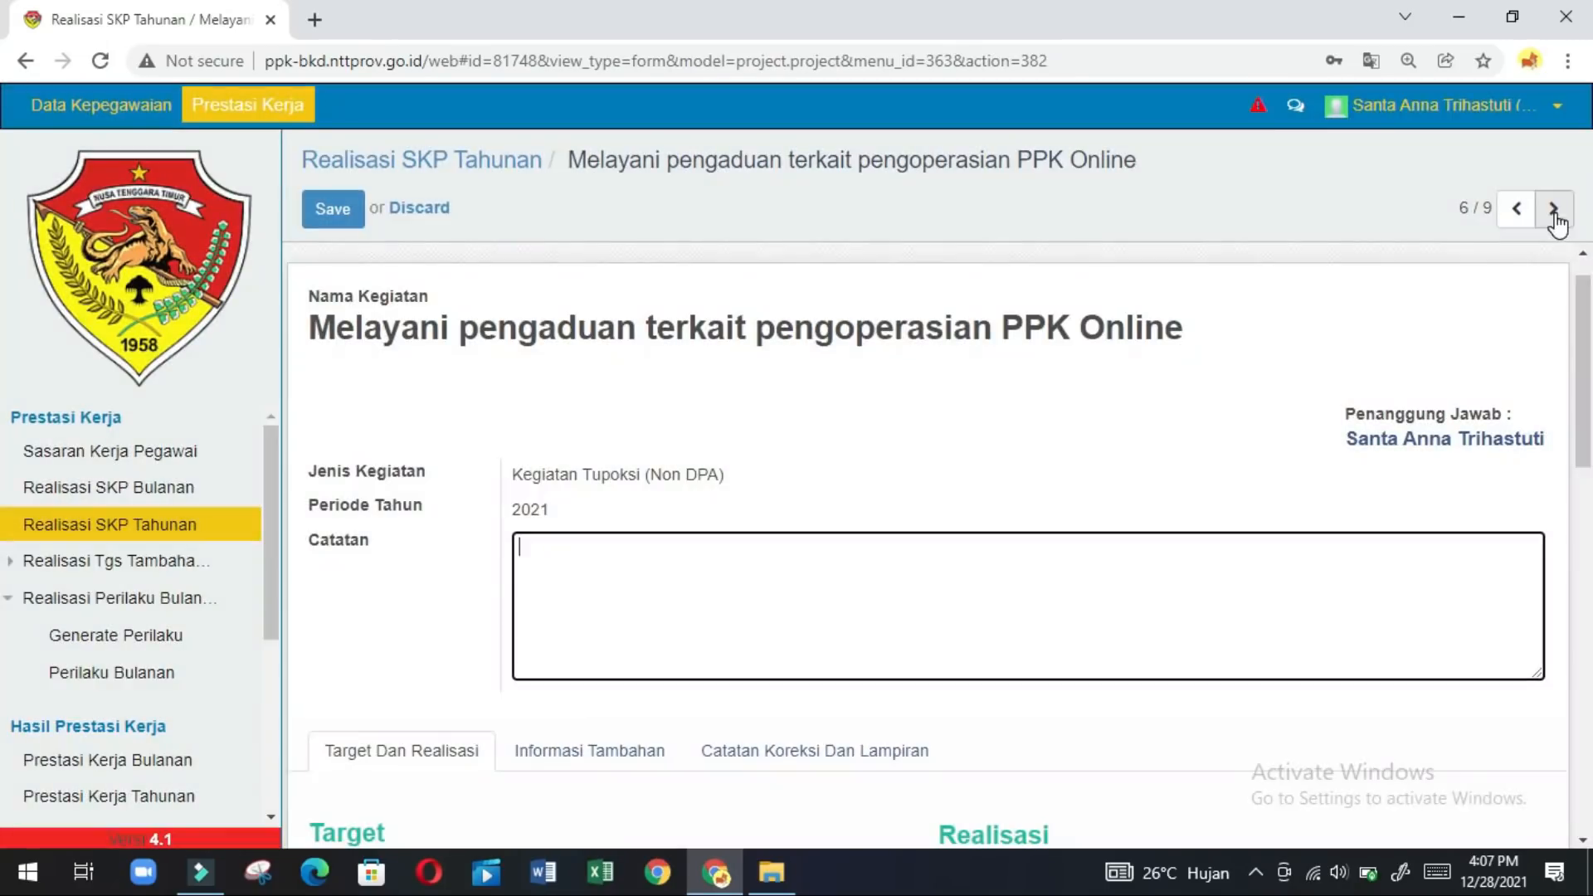
pyautogui.click(1582, 523)
pyautogui.click(1583, 336)
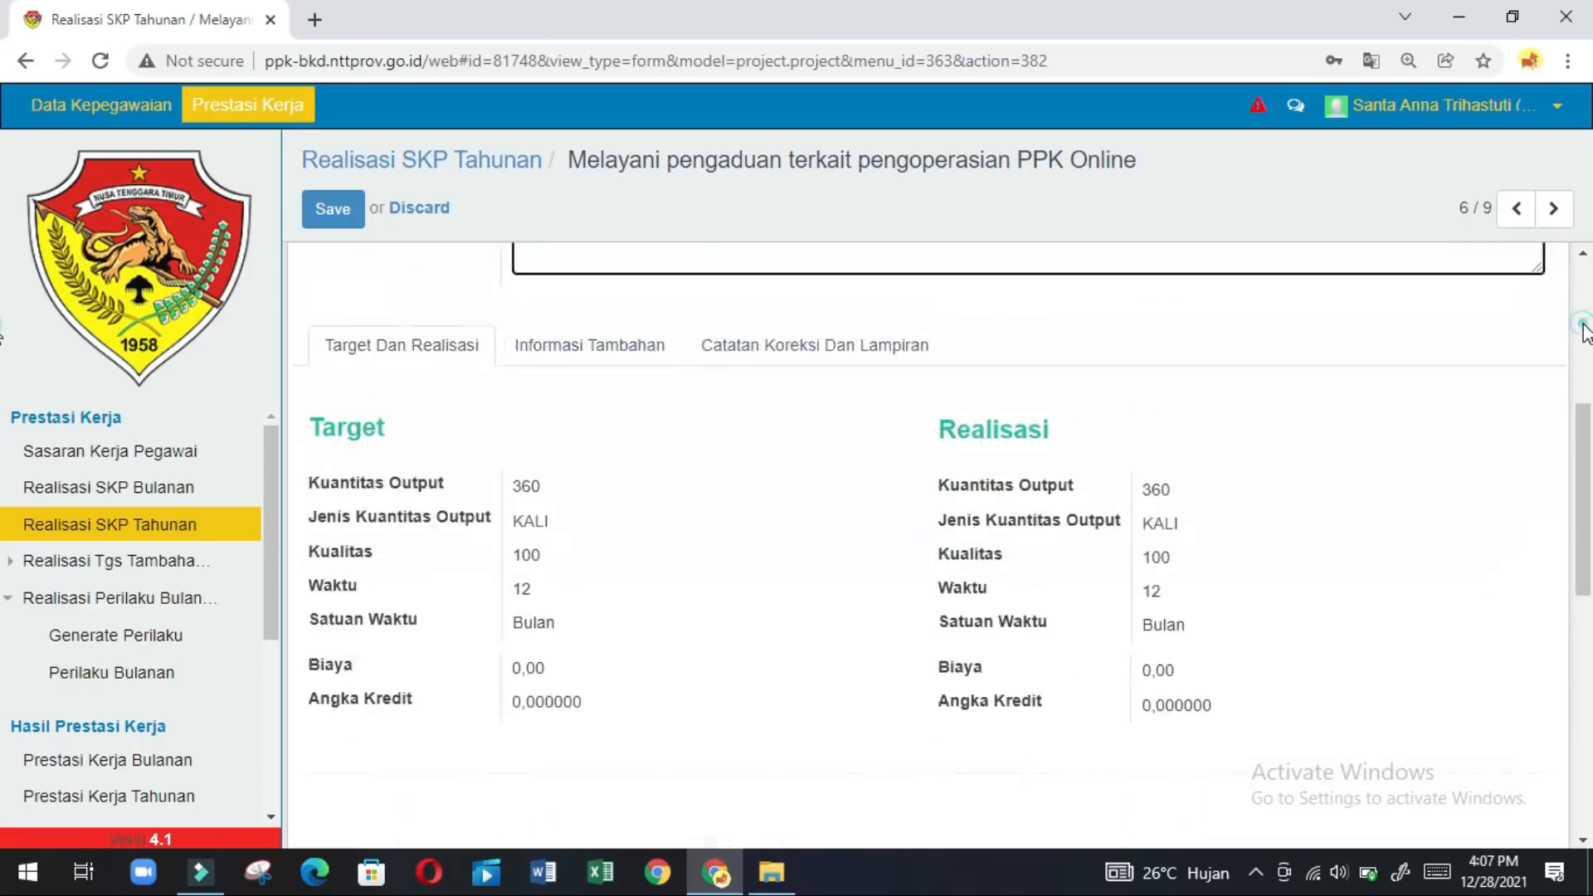
pyautogui.click(1552, 209)
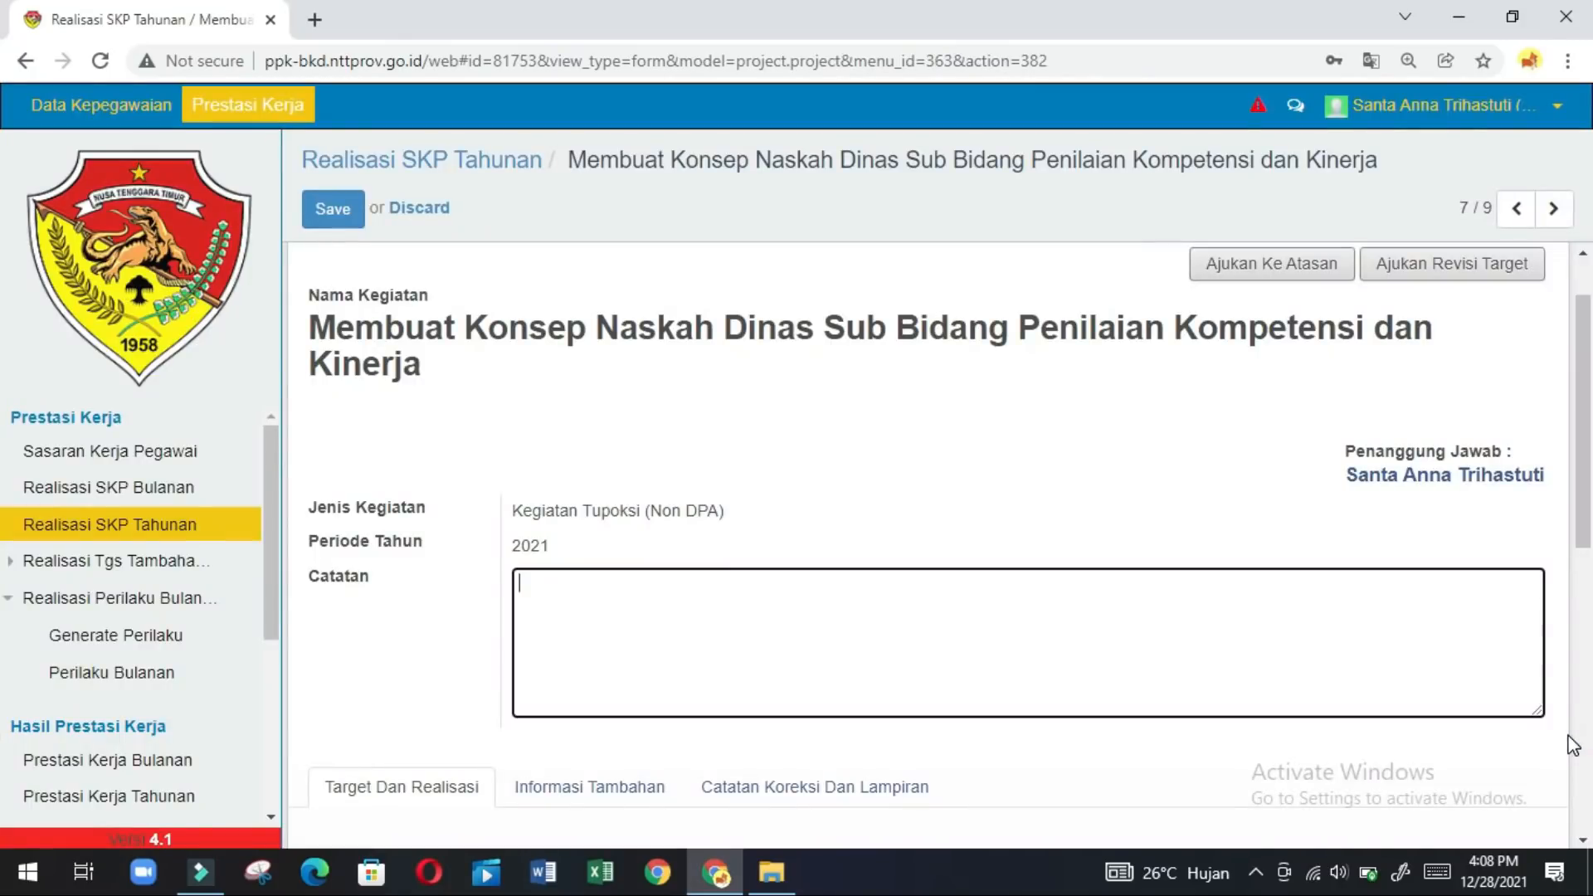
# Enter realised output 60 Naskah with Kualitas 100.
pyautogui.scroll(-6, 1477, 630)
pyautogui.click(1187, 400)
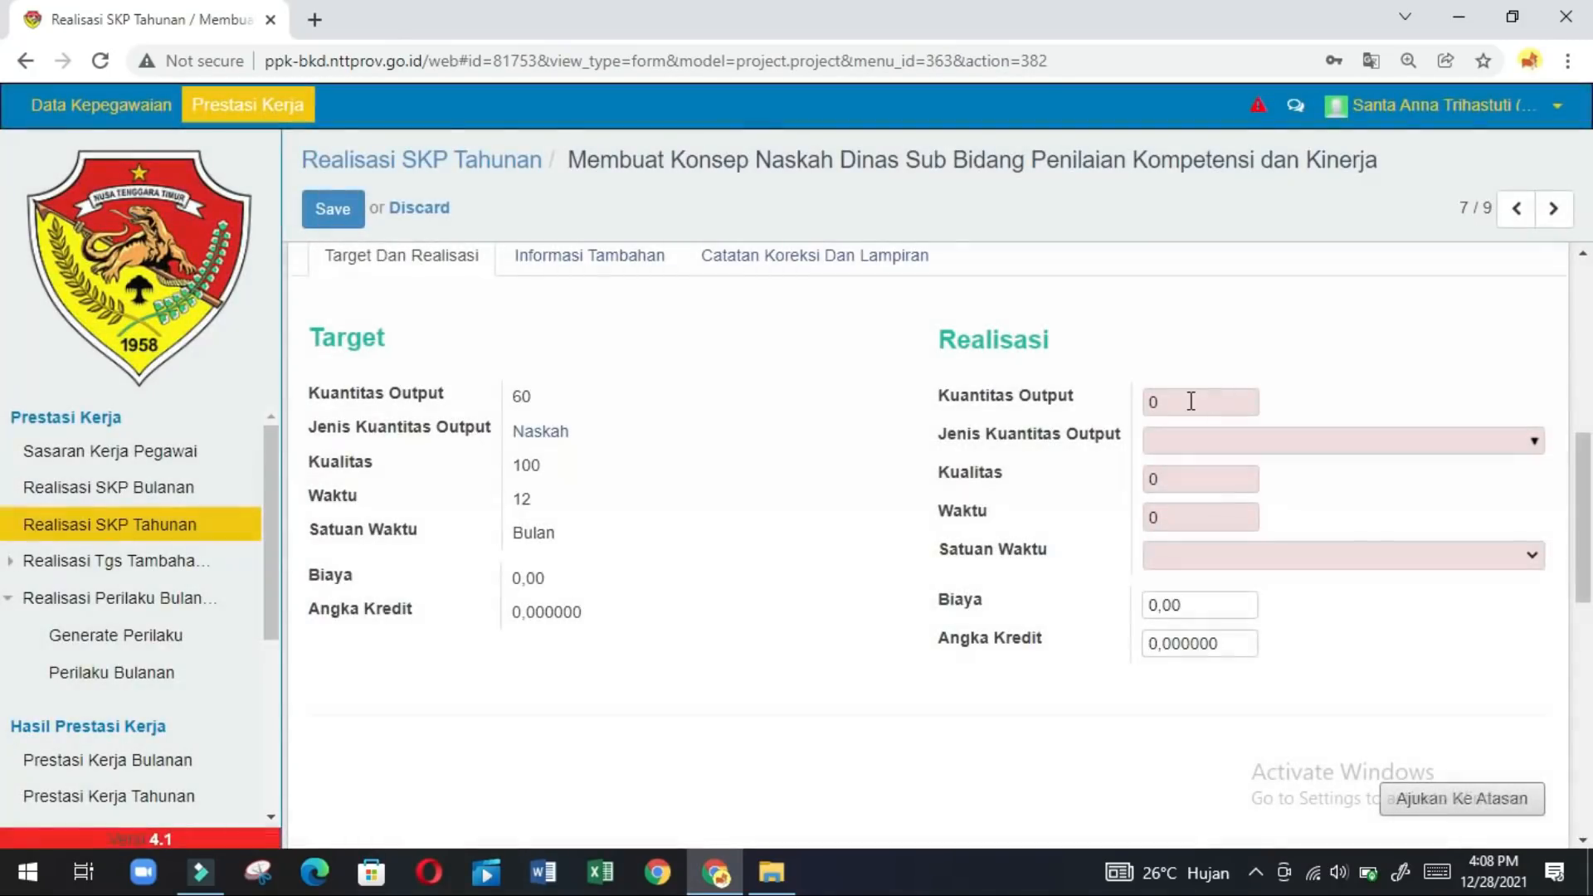
pyautogui.click(1190, 400)
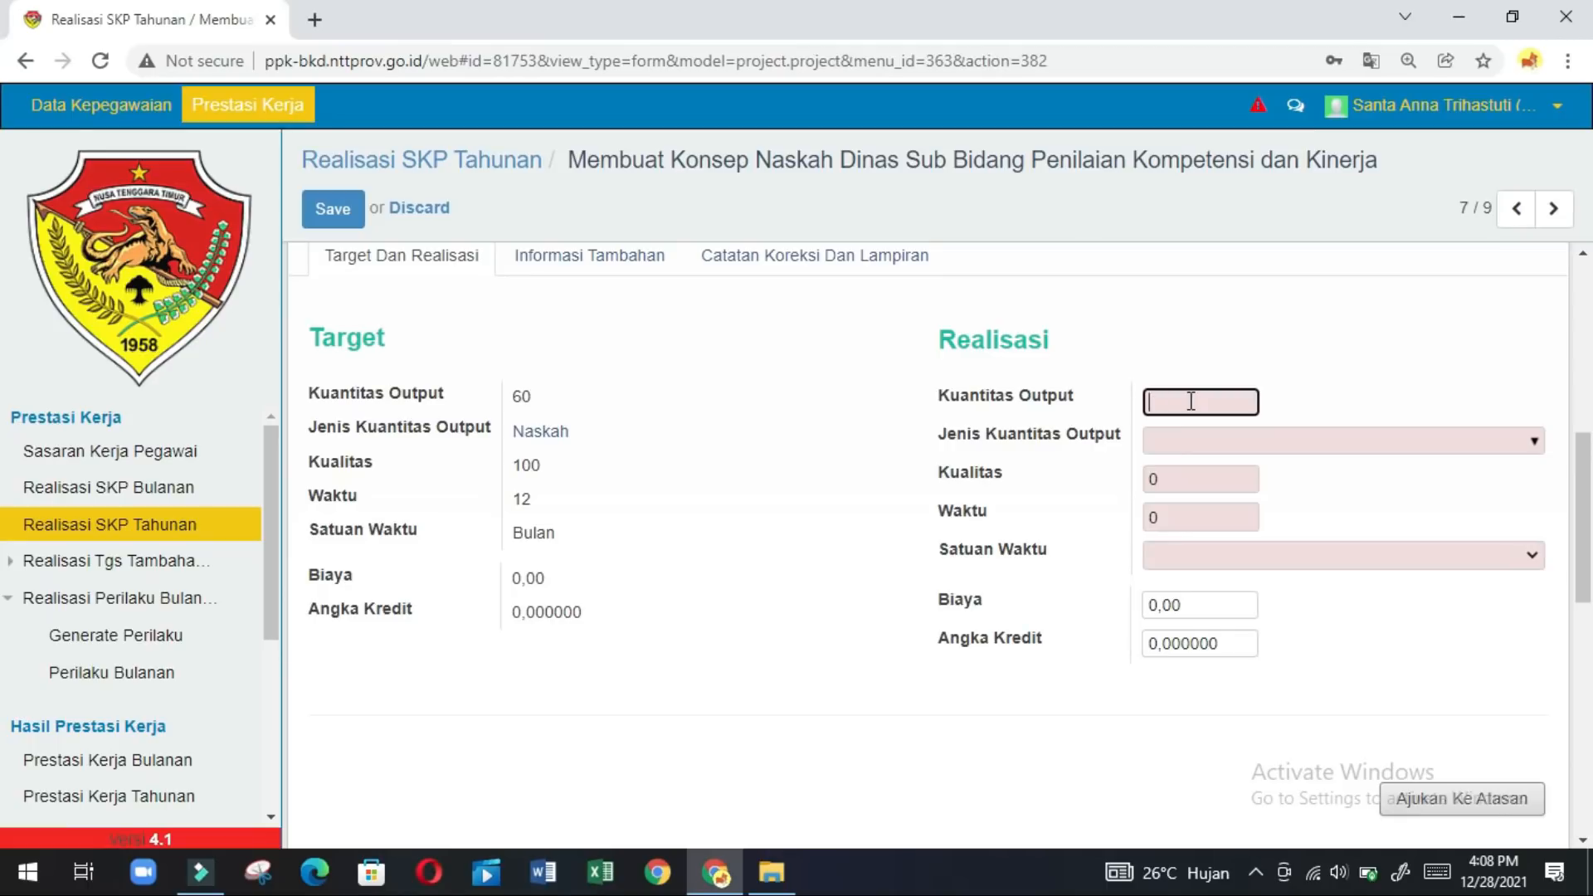
pyautogui.click(1195, 440)
pyautogui.write('nask')
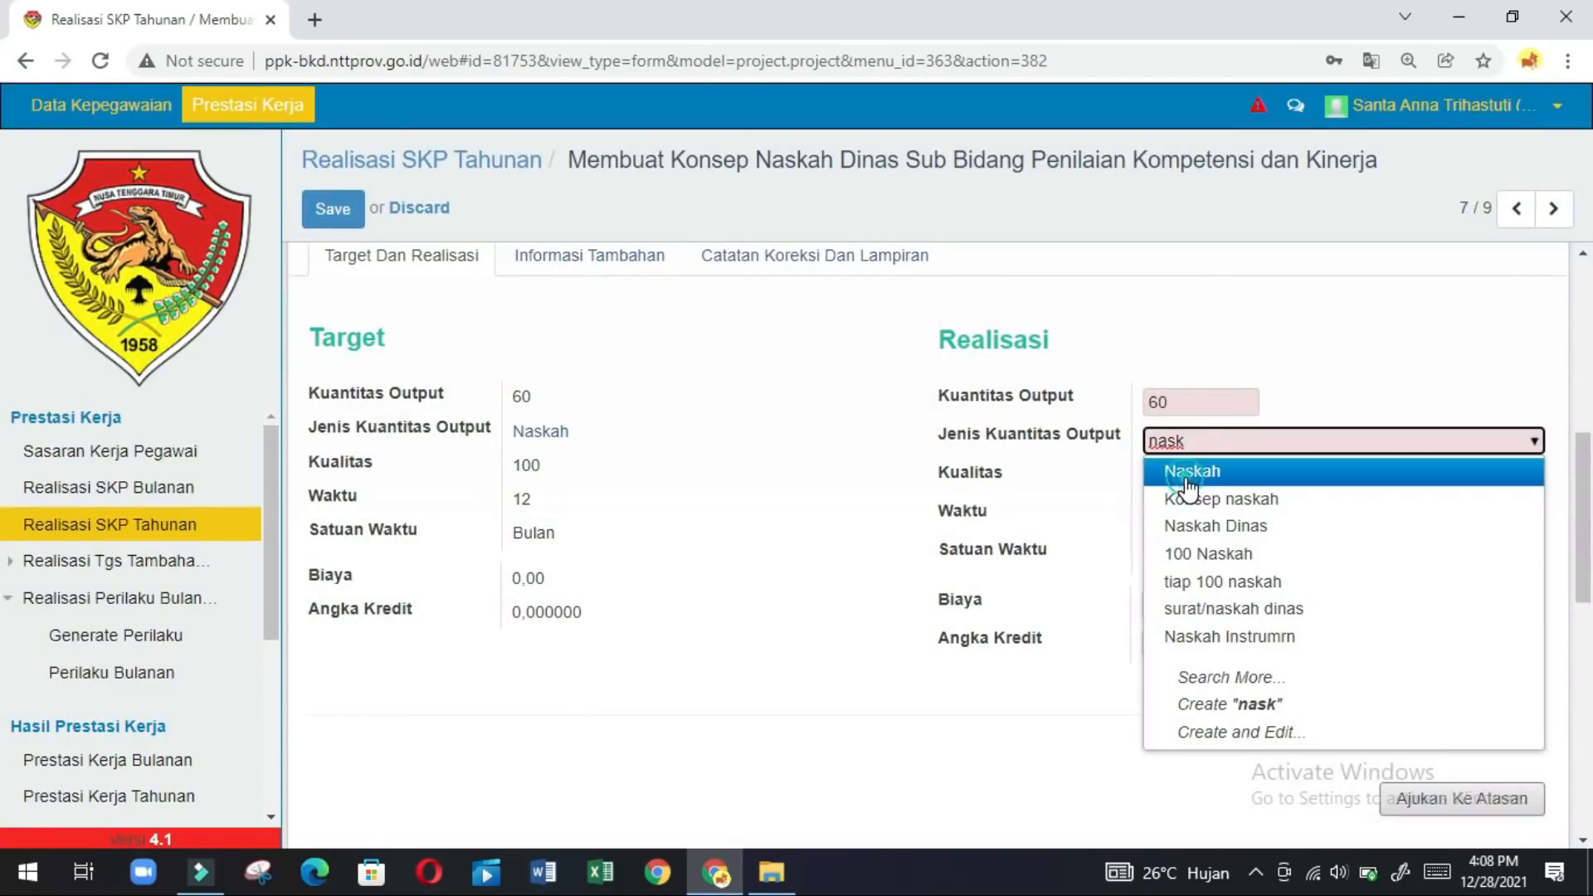
pyautogui.click(1187, 482)
pyautogui.click(1187, 479)
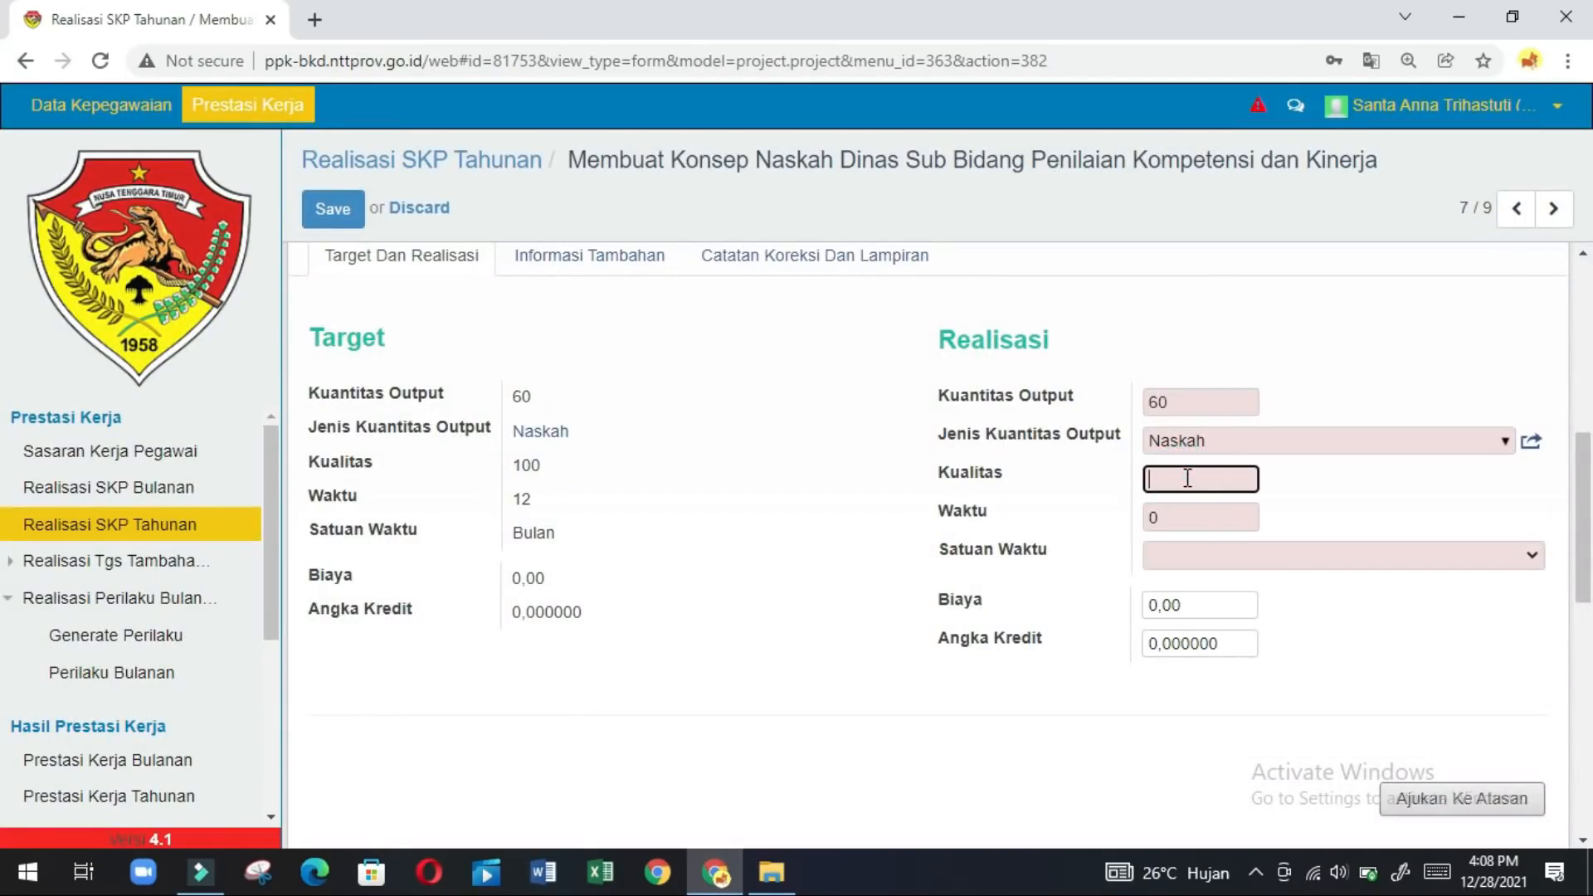
pyautogui.write('100')
# Set Waktu 12 Bulan, submit and confirm the realisation, then open record 8/9.
pyautogui.click(1172, 521)
pyautogui.press('BackSpace')
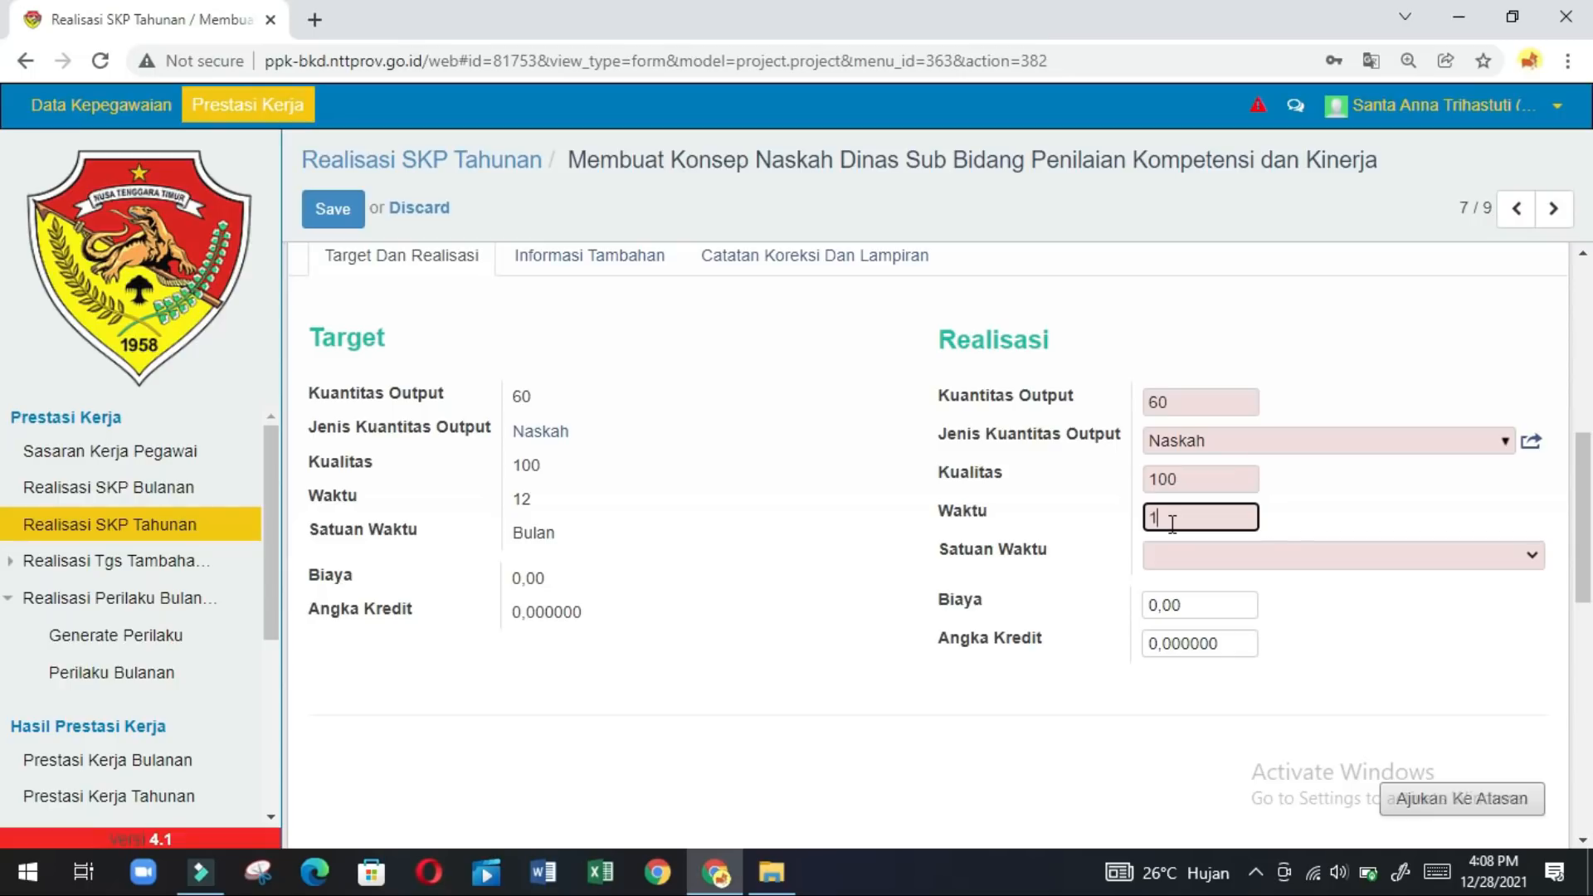
pyautogui.click(1171, 556)
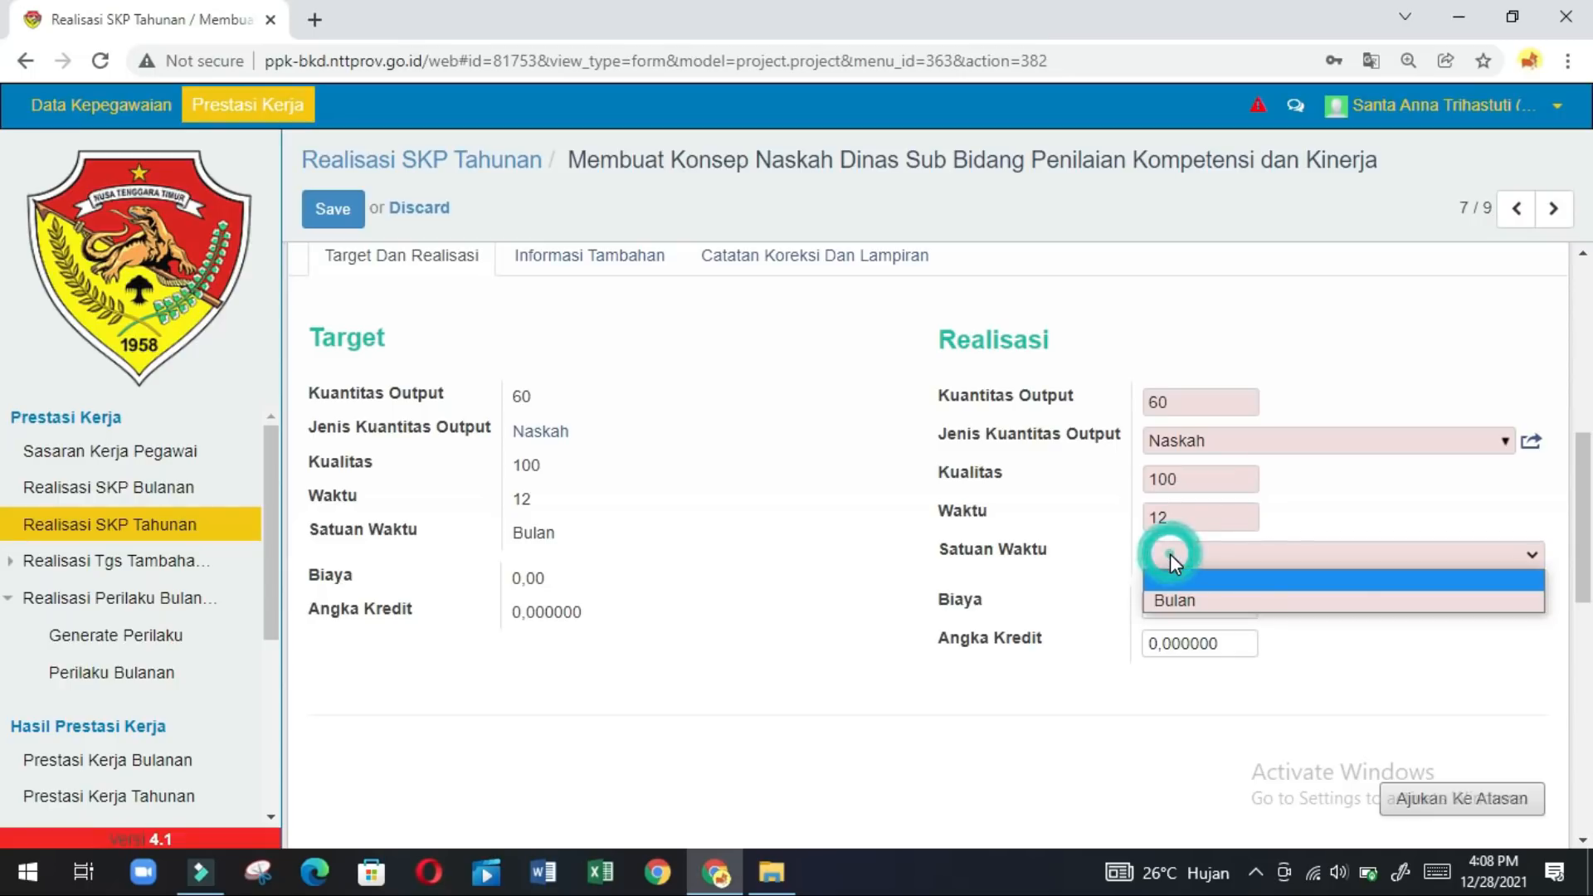
pyautogui.click(1163, 596)
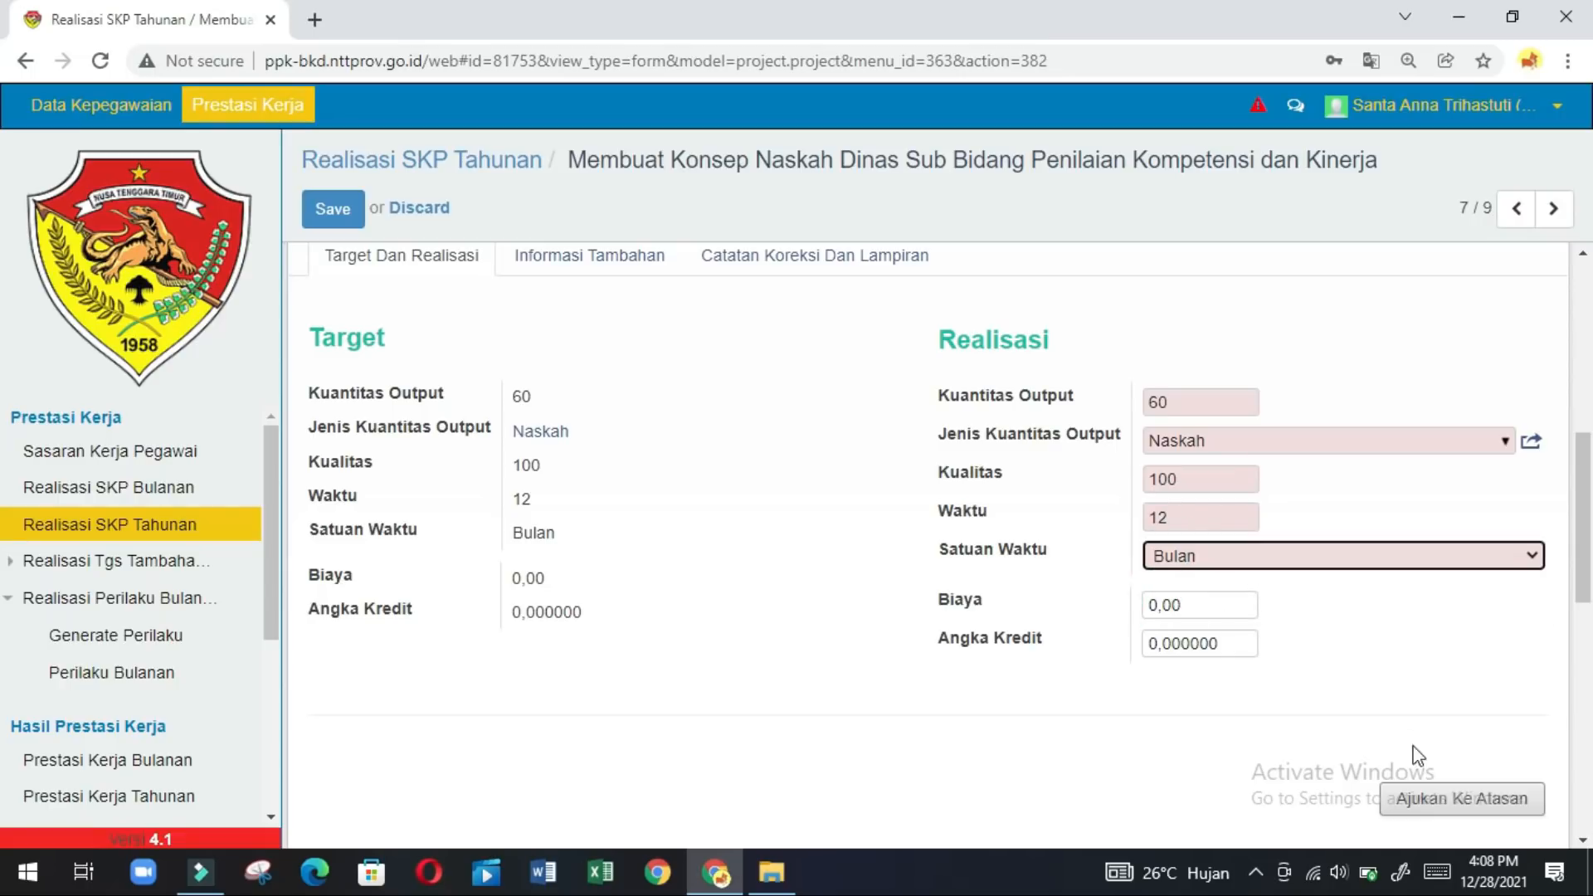
pyautogui.click(1426, 800)
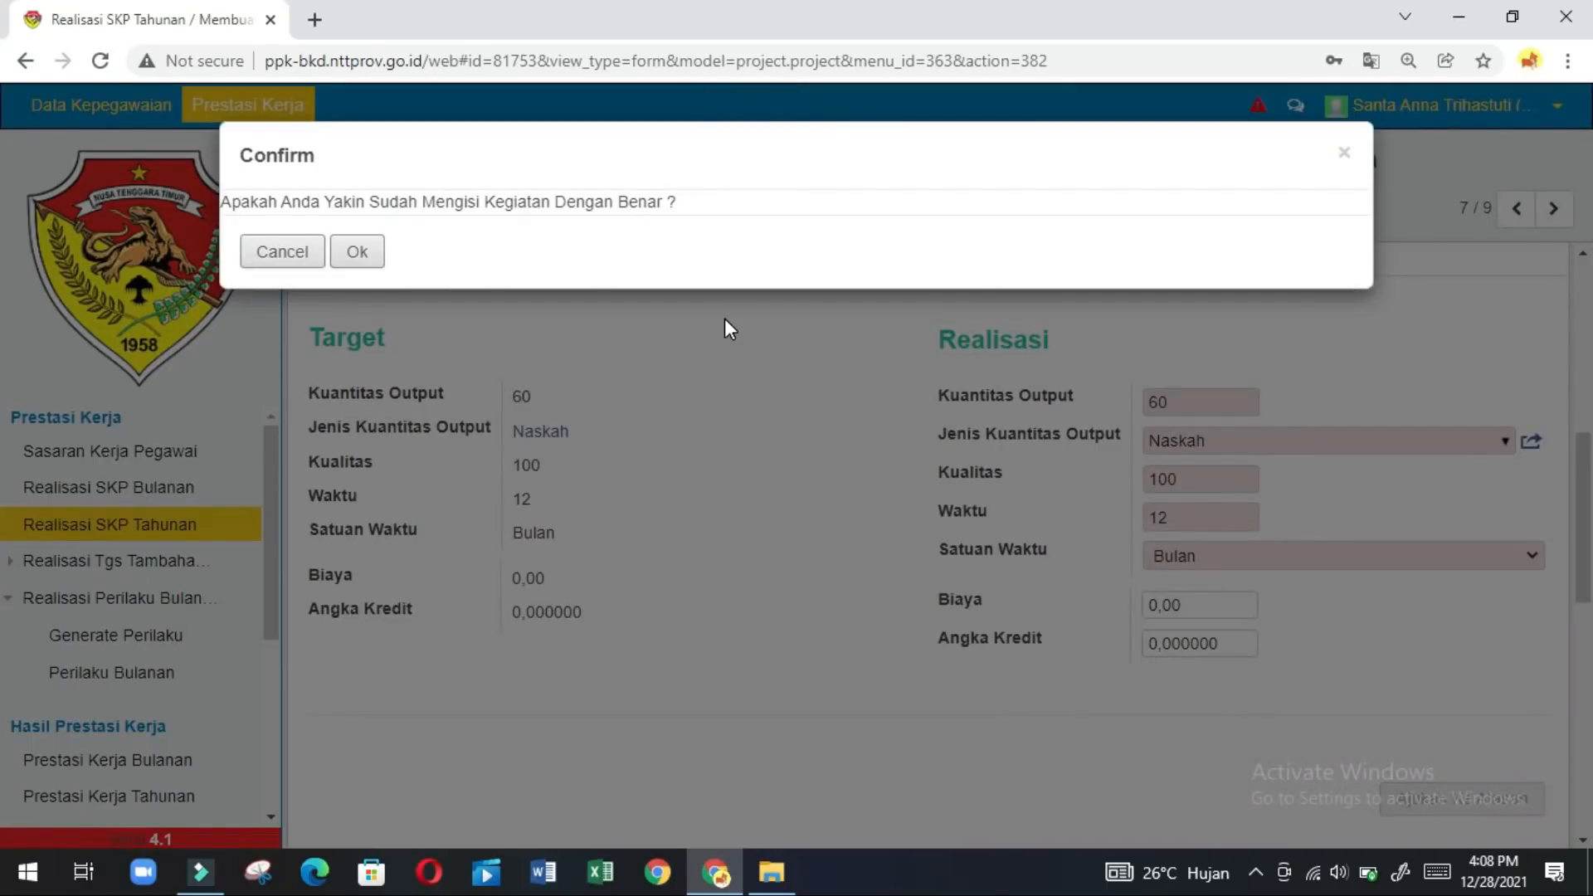
pyautogui.click(362, 252)
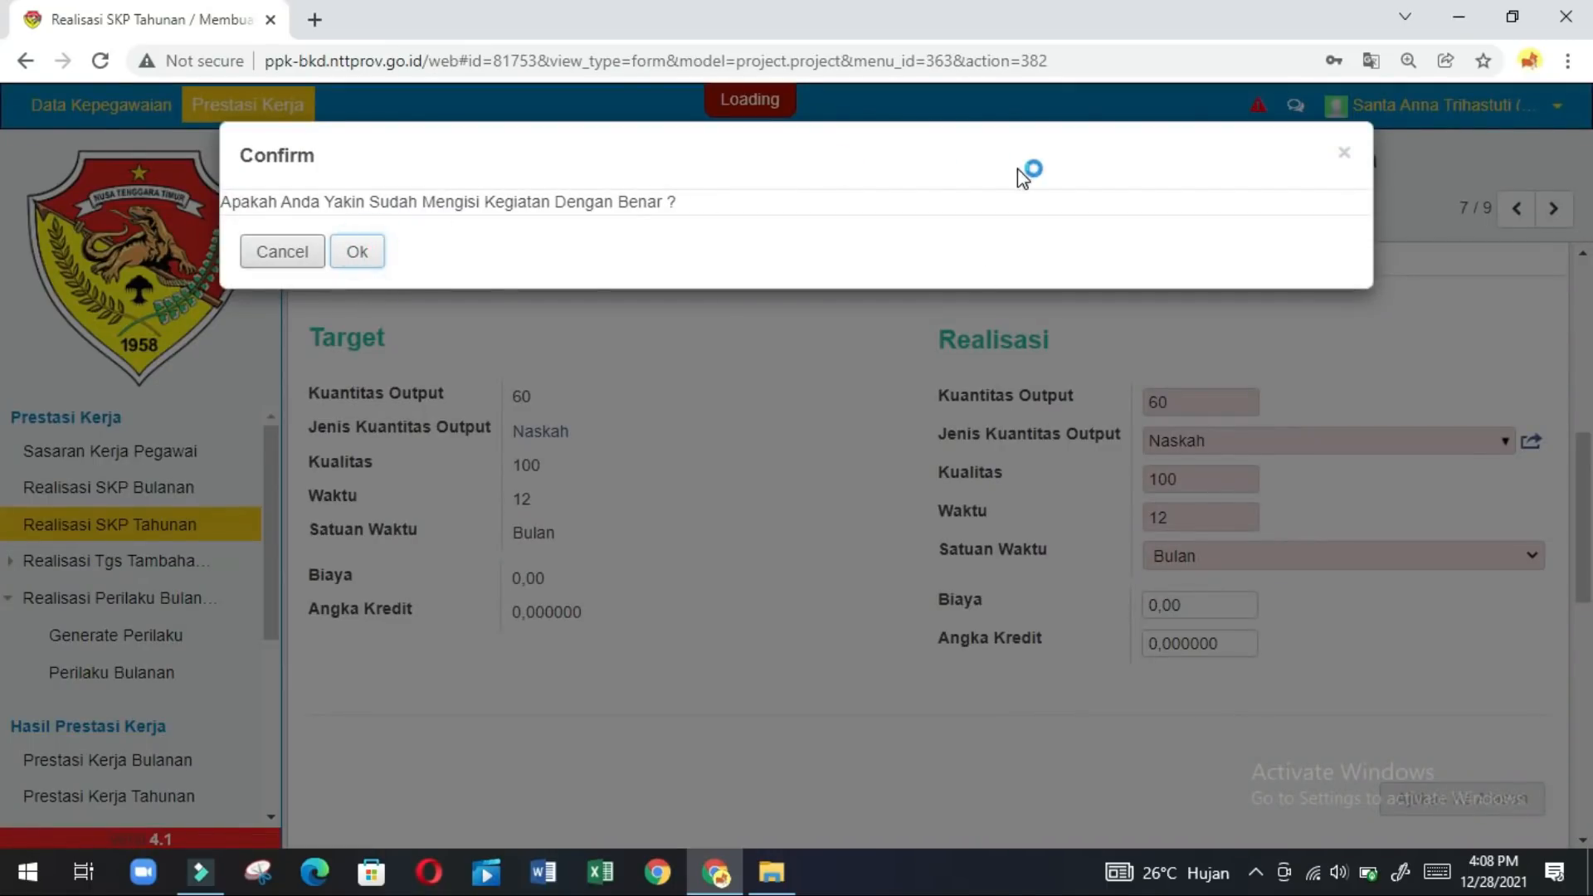
pyautogui.click(1553, 209)
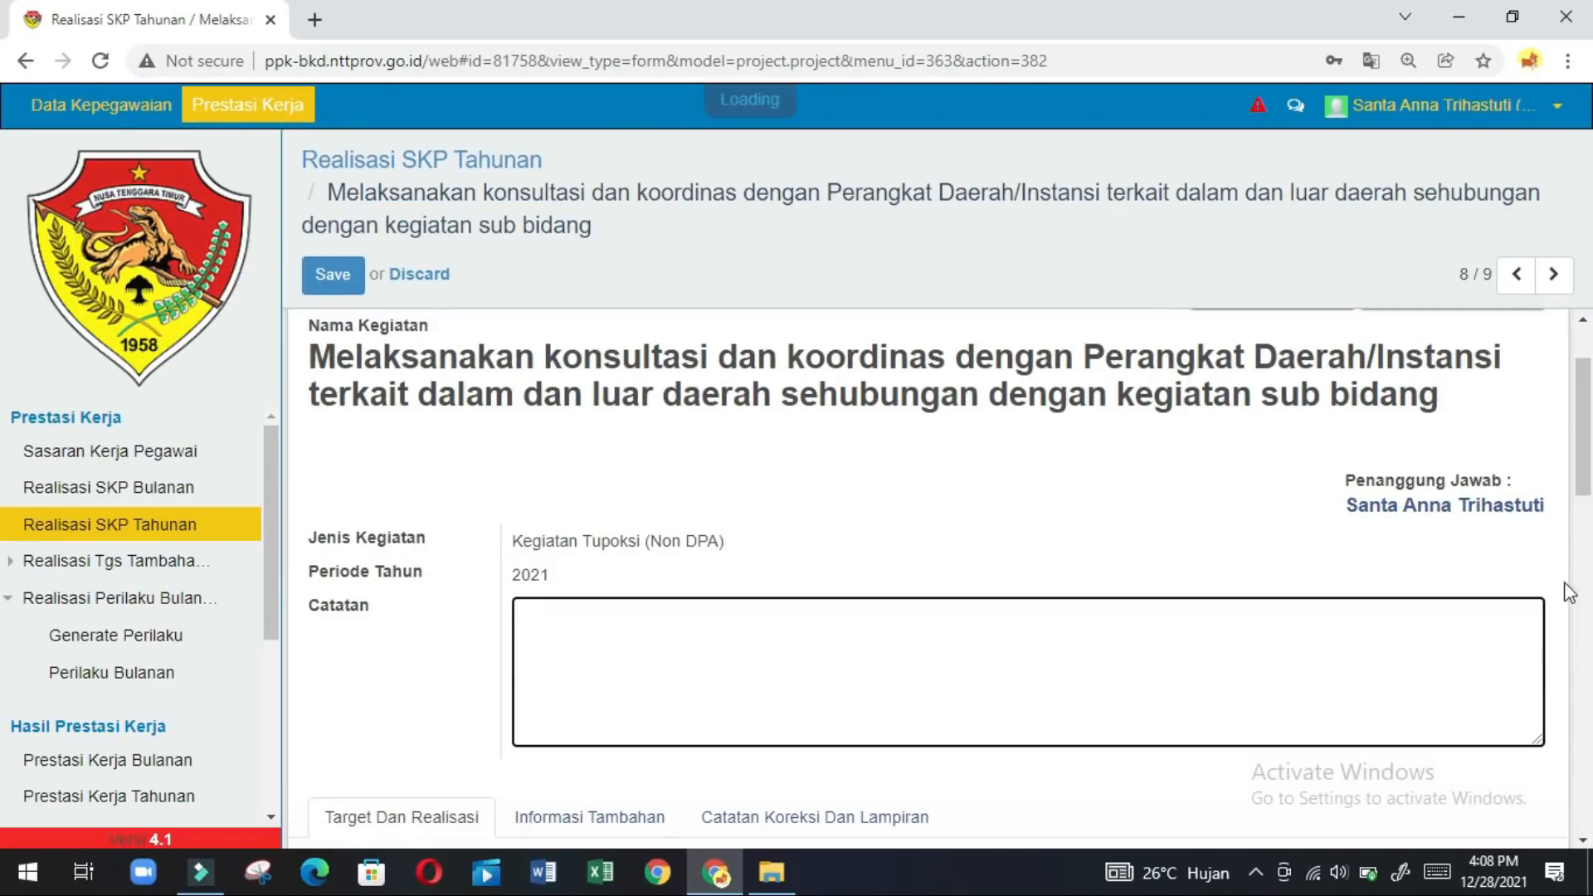
# Enter realised output quantity 12 with output unit KALI.
pyautogui.click(1583, 628)
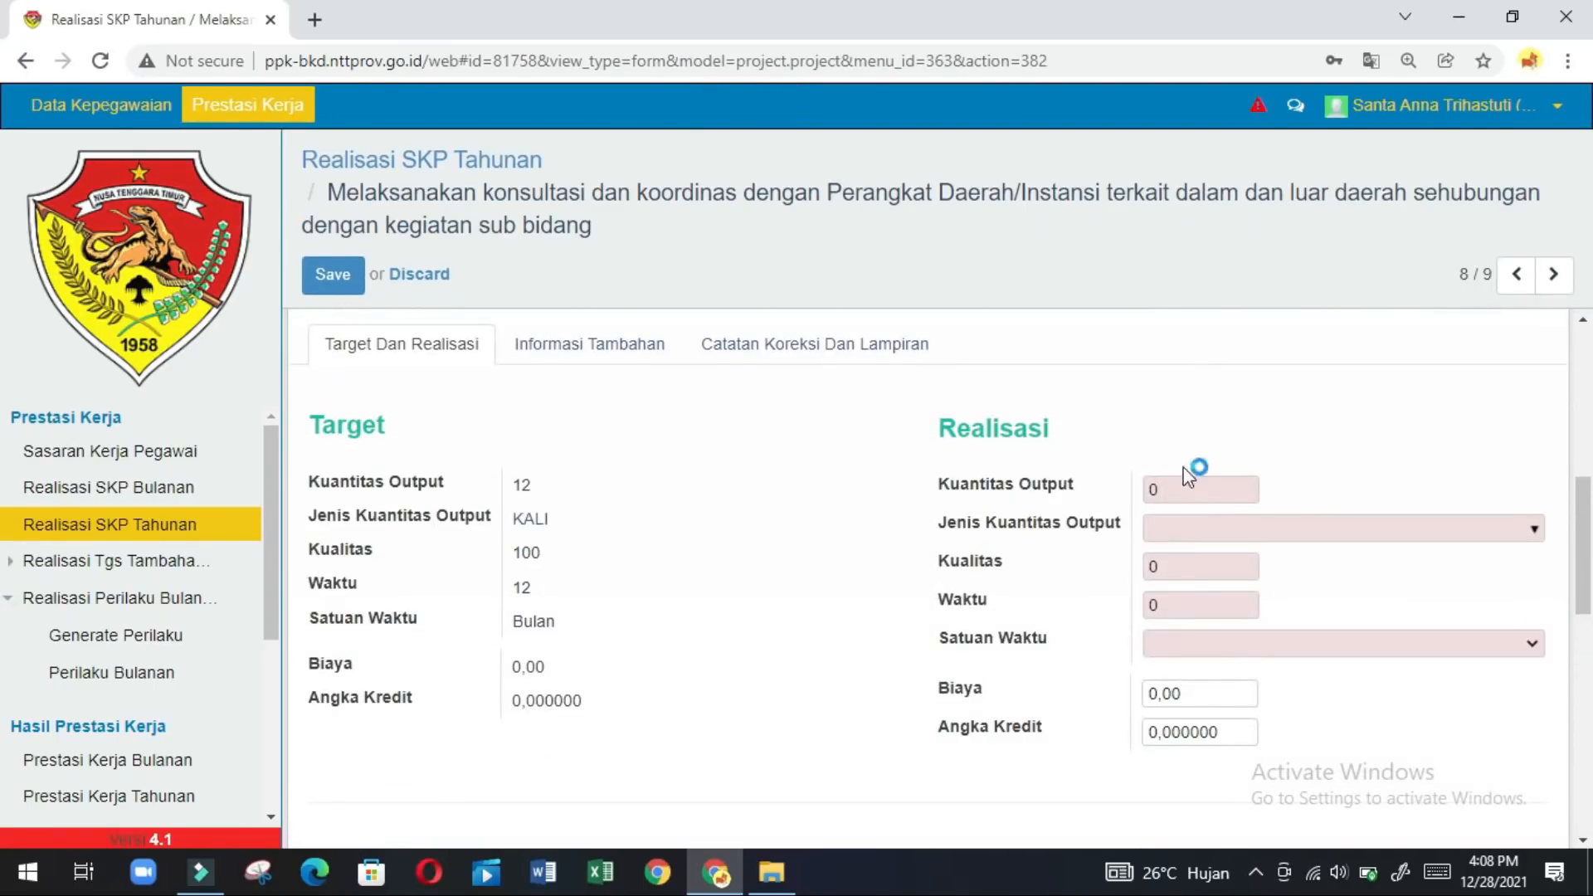
pyautogui.click(1166, 487)
pyautogui.press('BackSpace')
pyautogui.write('12')
pyautogui.click(1167, 529)
pyautogui.write('kali')
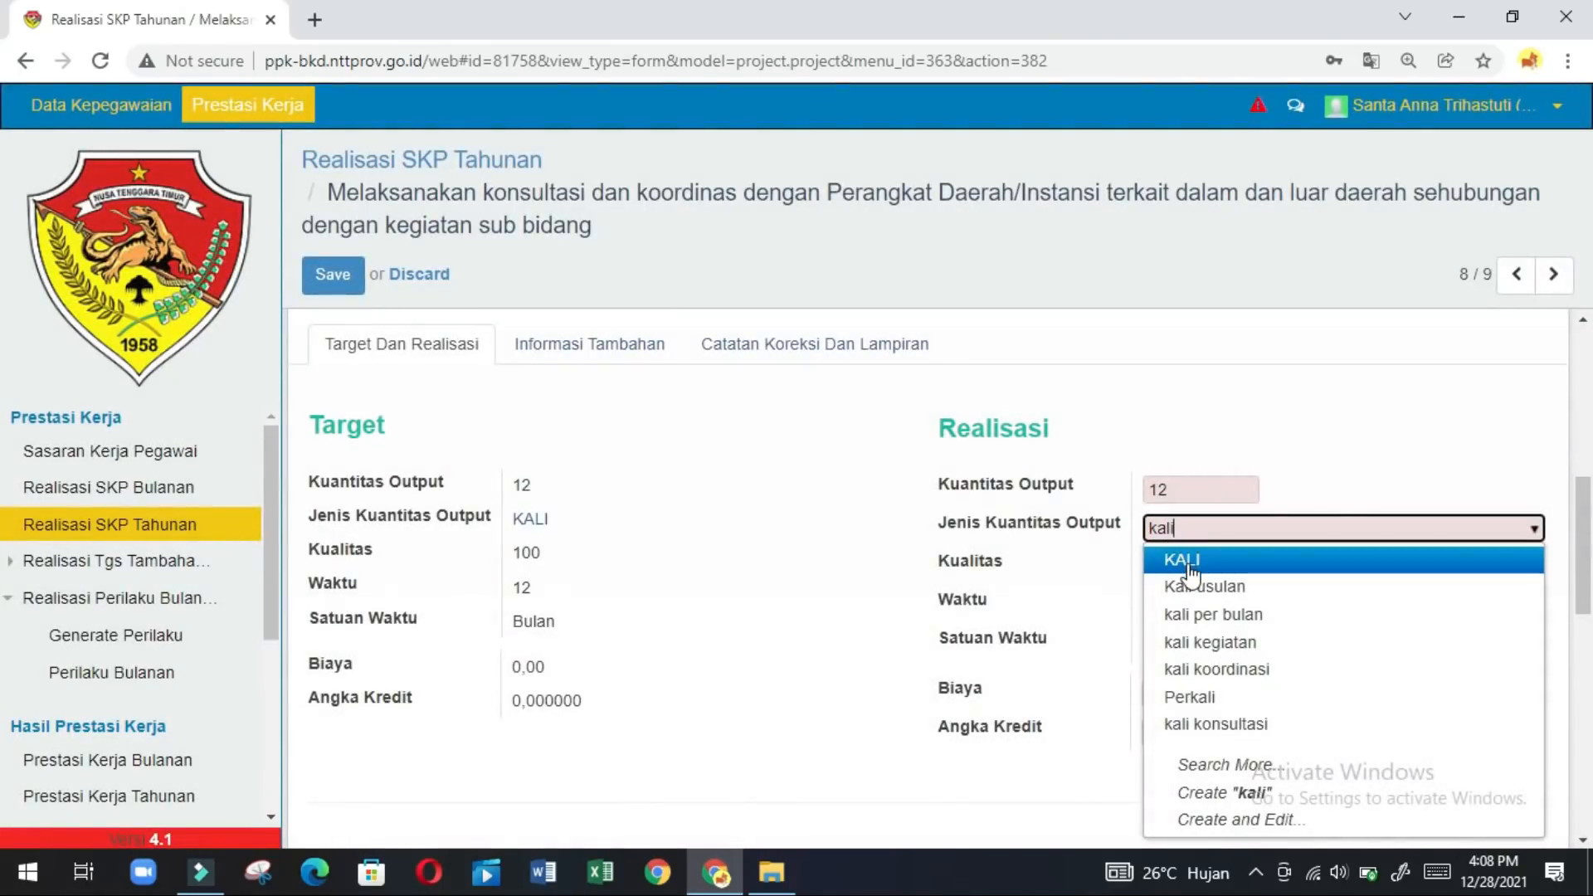
pyautogui.click(1189, 561)
# Set quality 100 and time 12 Bulan, submit and confirm, then open record 9/9.
pyautogui.click(1205, 564)
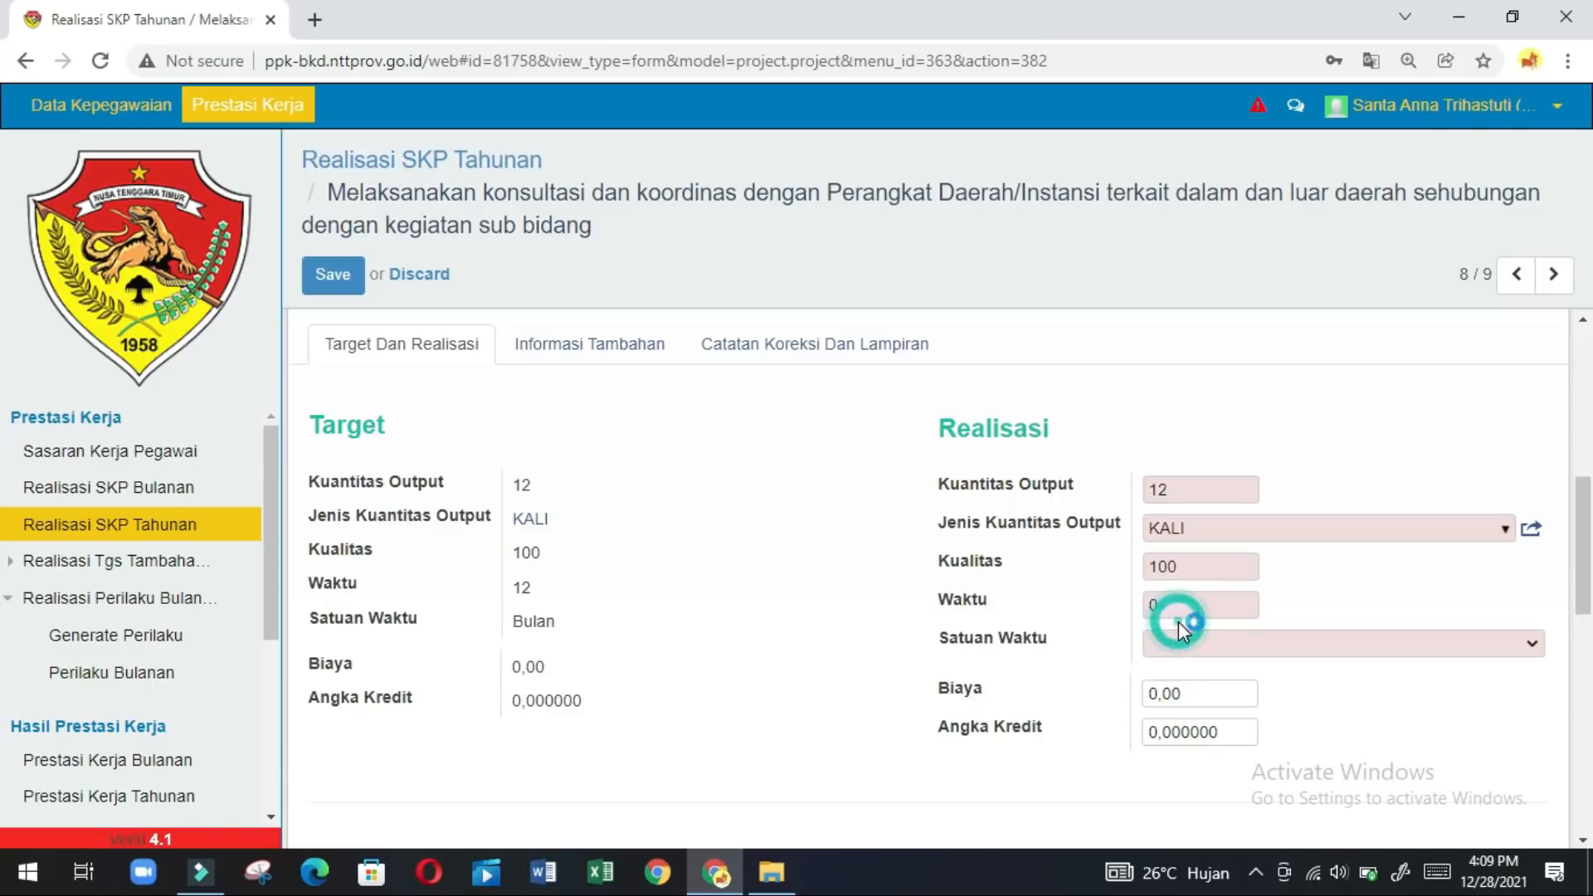
pyautogui.click(1198, 613)
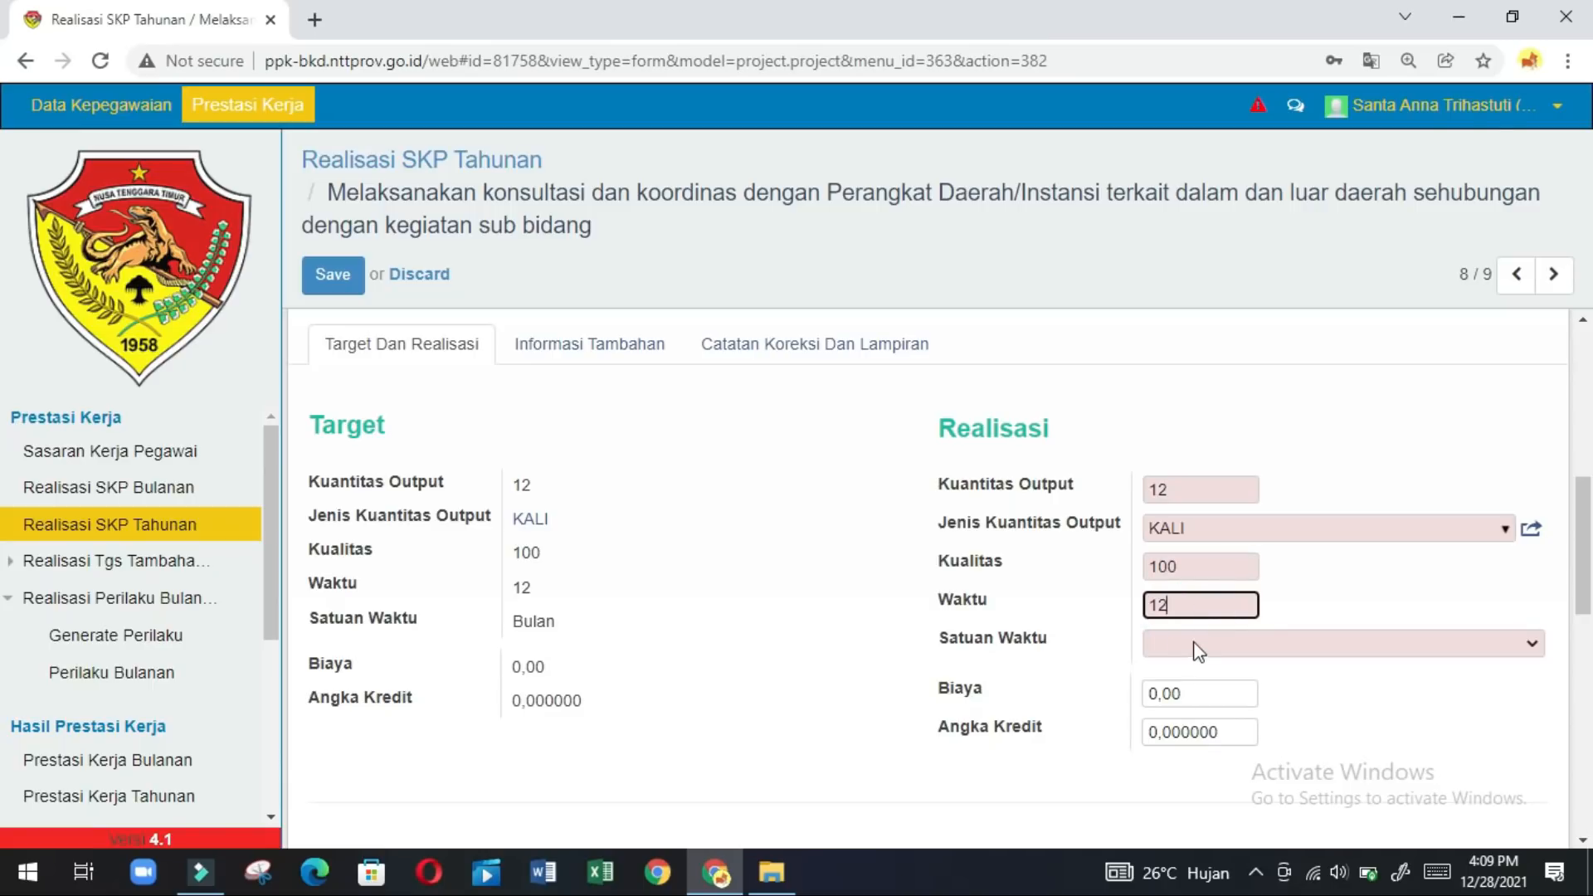
pyautogui.click(1192, 644)
pyautogui.click(1182, 686)
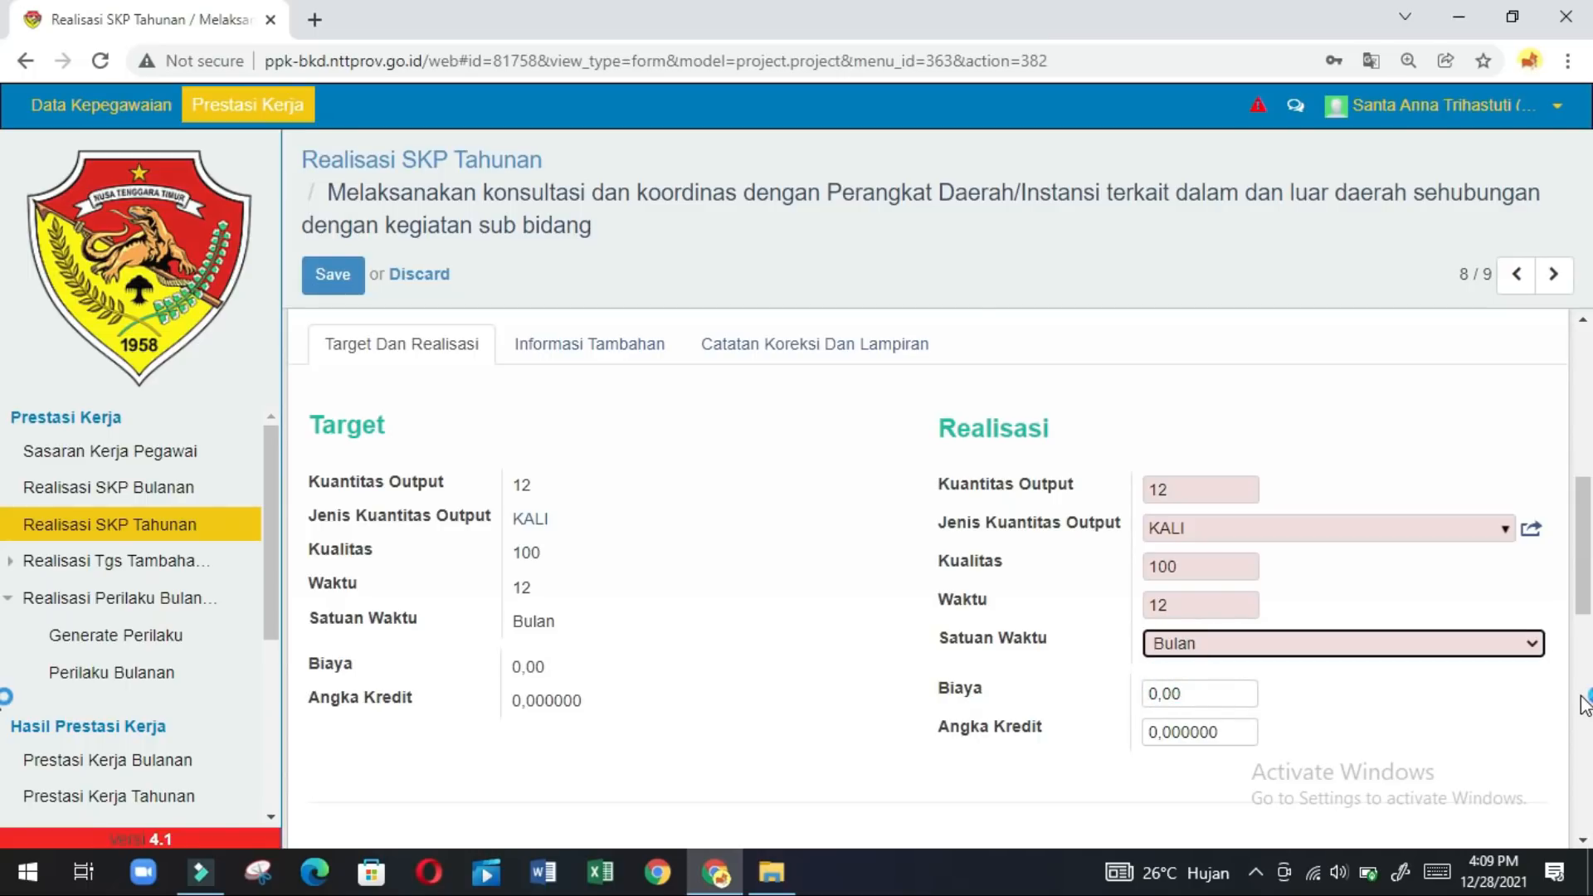
pyautogui.scroll(-5, 1583, 695)
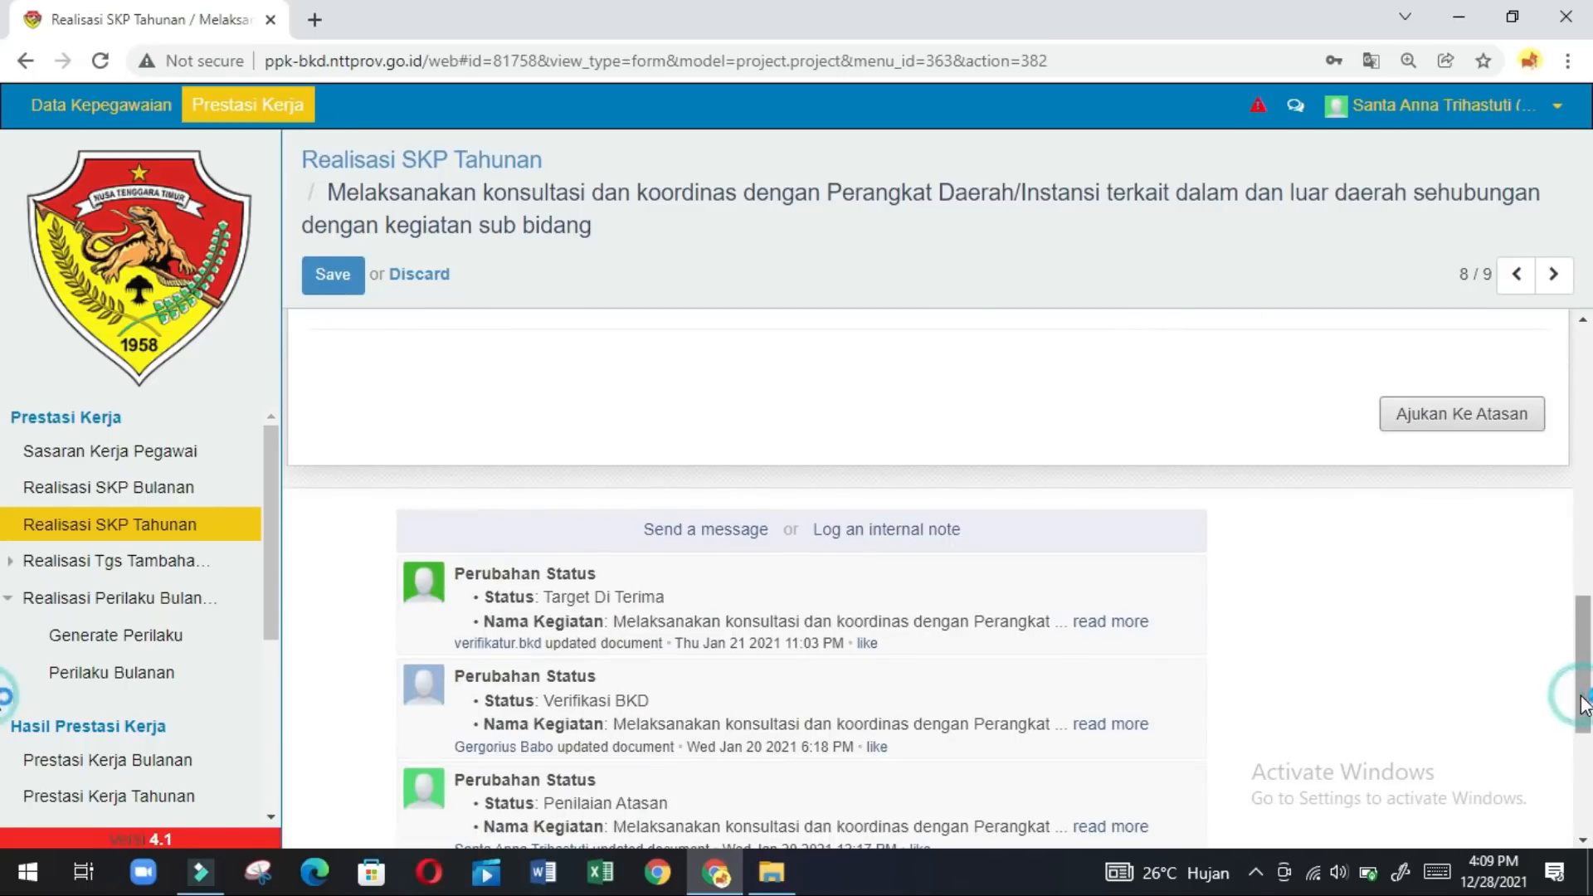
pyautogui.click(1524, 425)
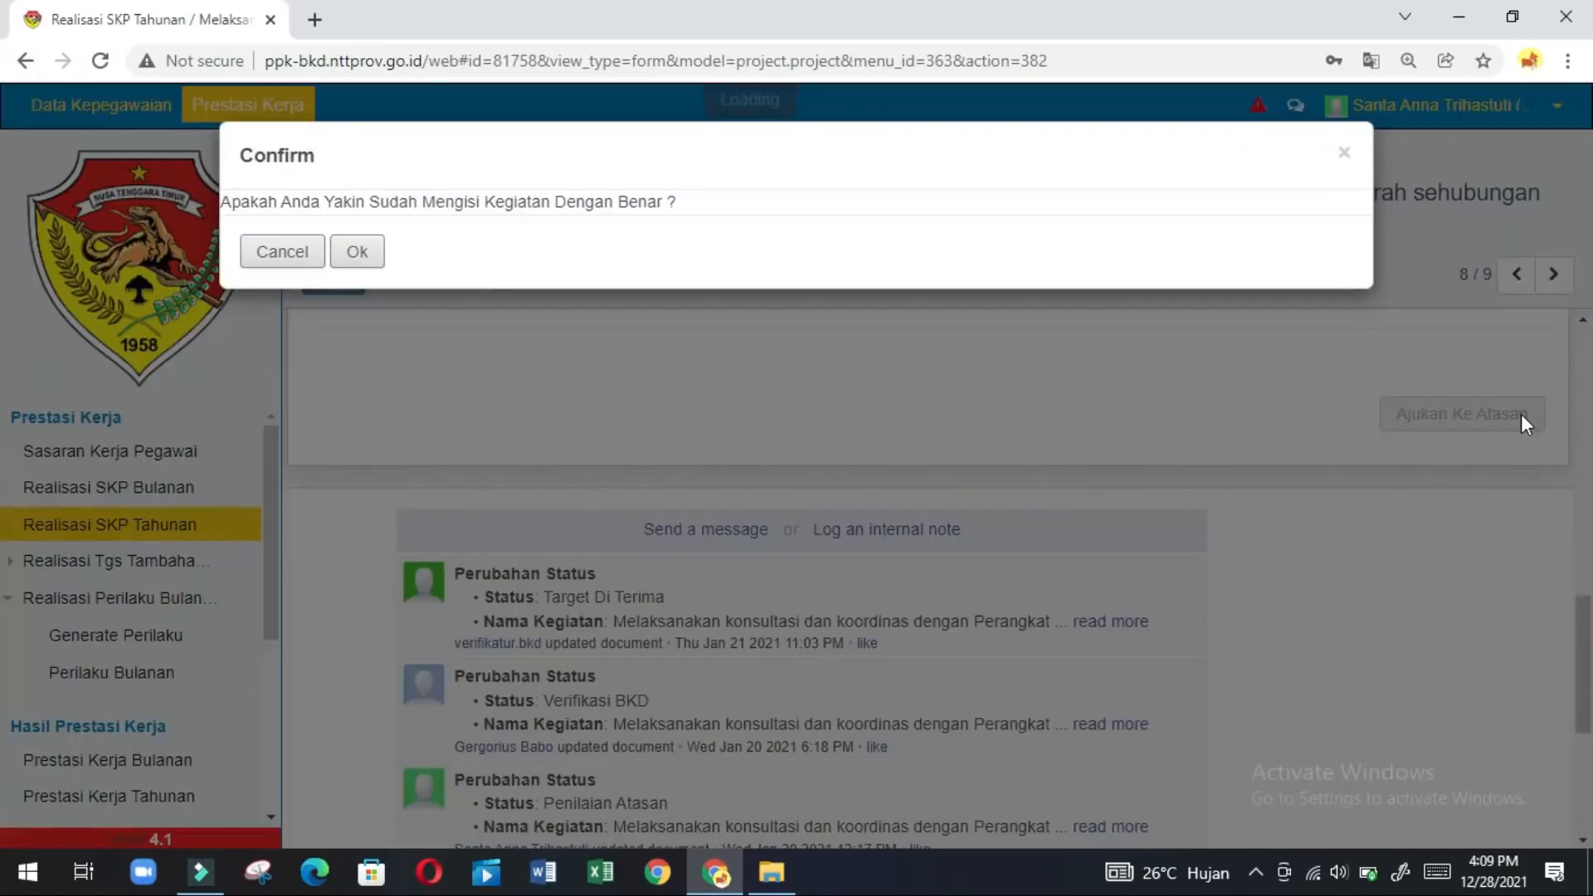
pyautogui.click(369, 253)
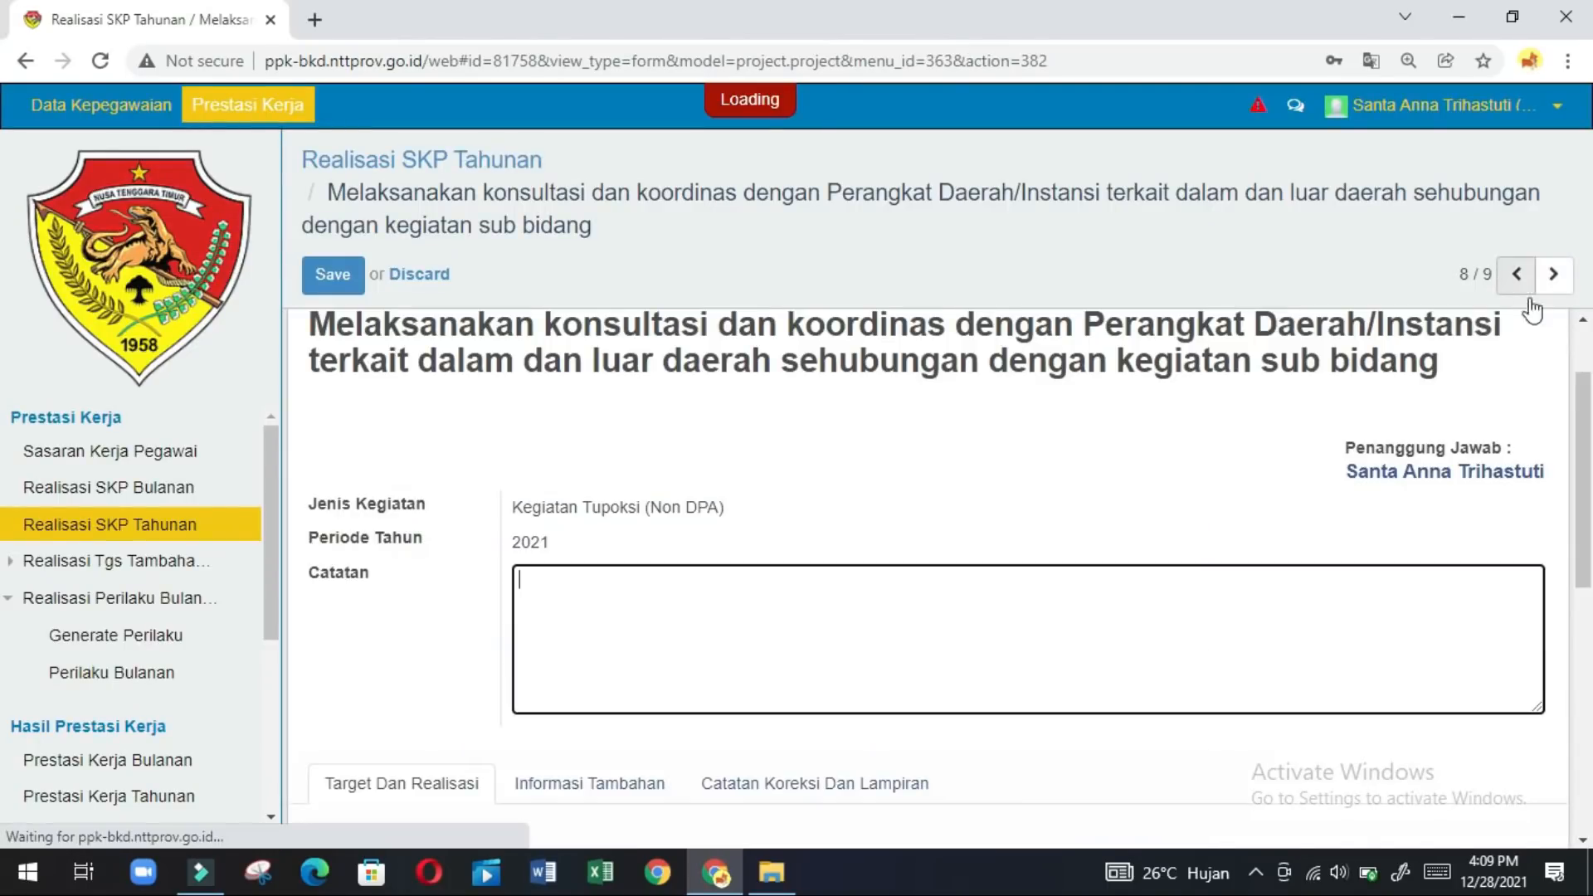
pyautogui.click(1555, 277)
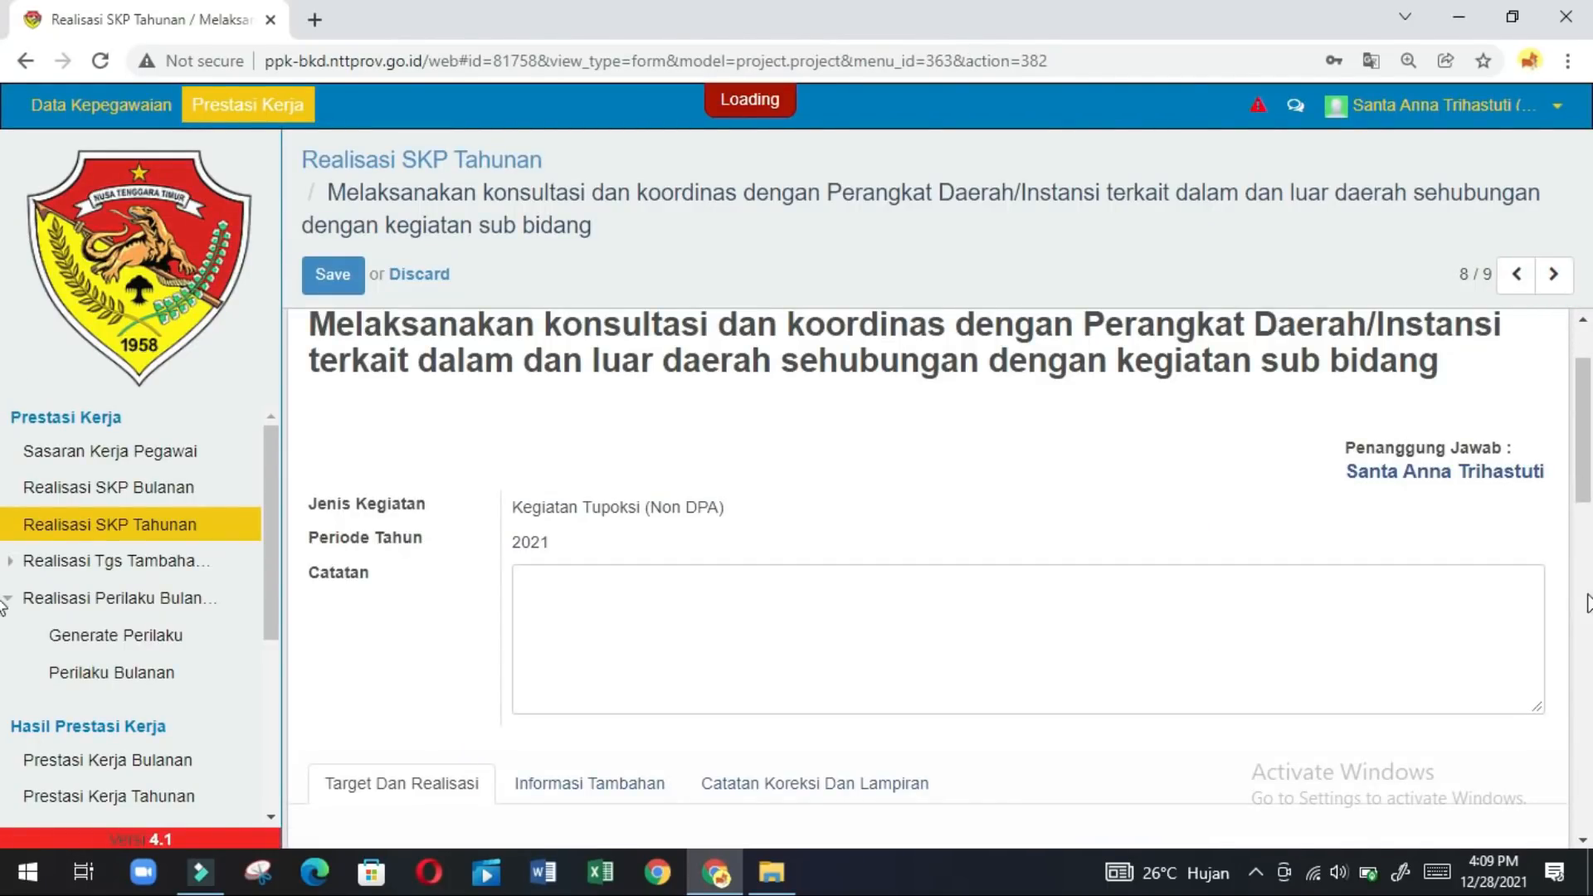
# Enter realised output quantity 24 with output unit KALI on record 9/9.
pyautogui.click(1582, 620)
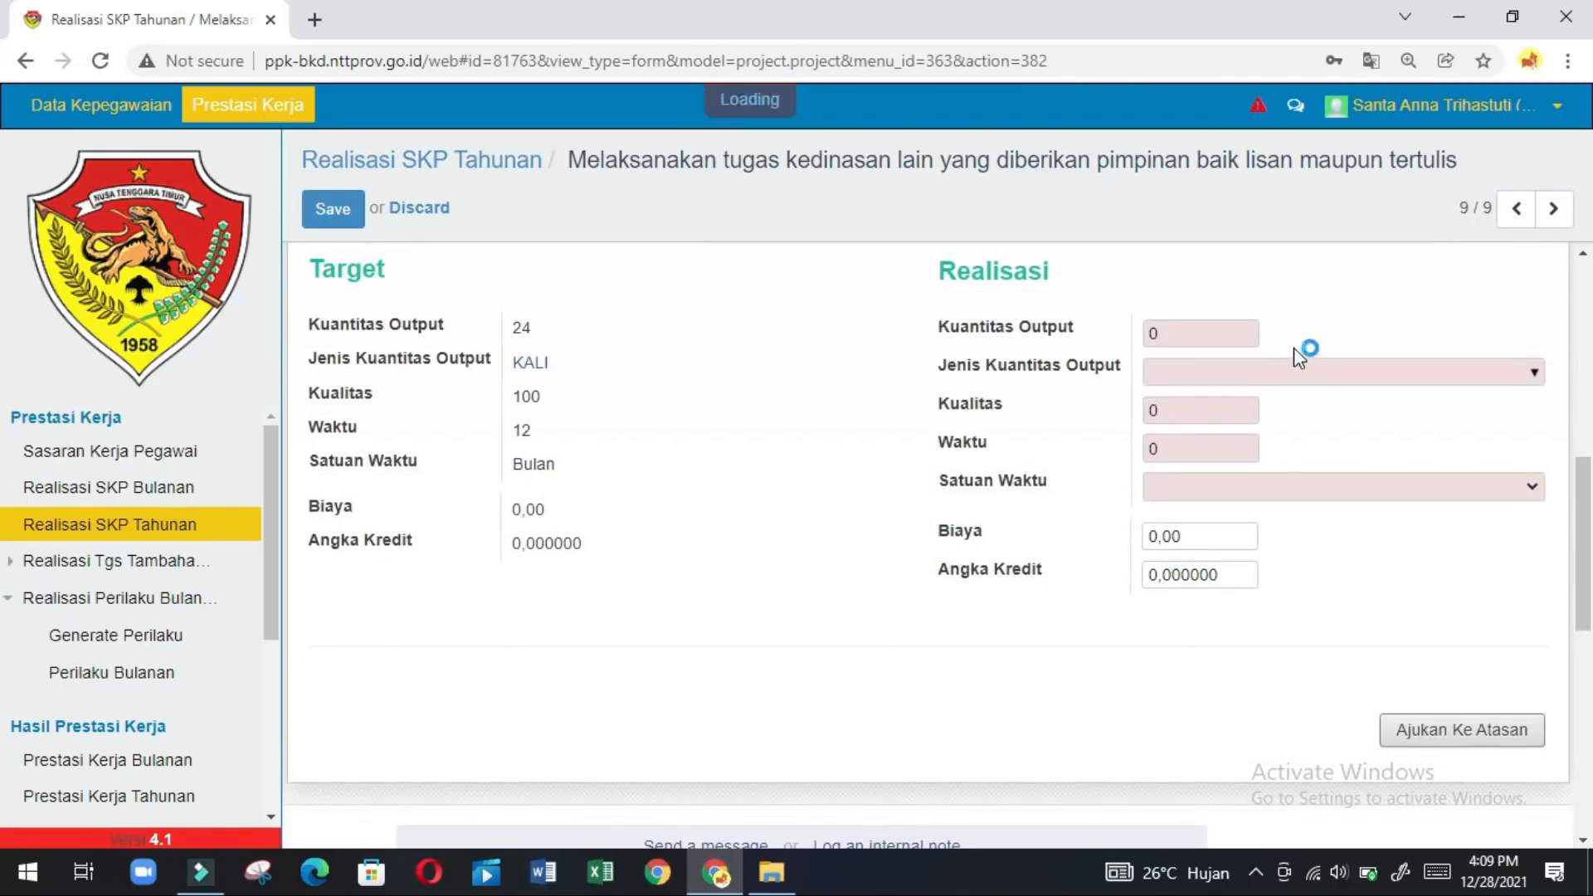
pyautogui.click(1199, 325)
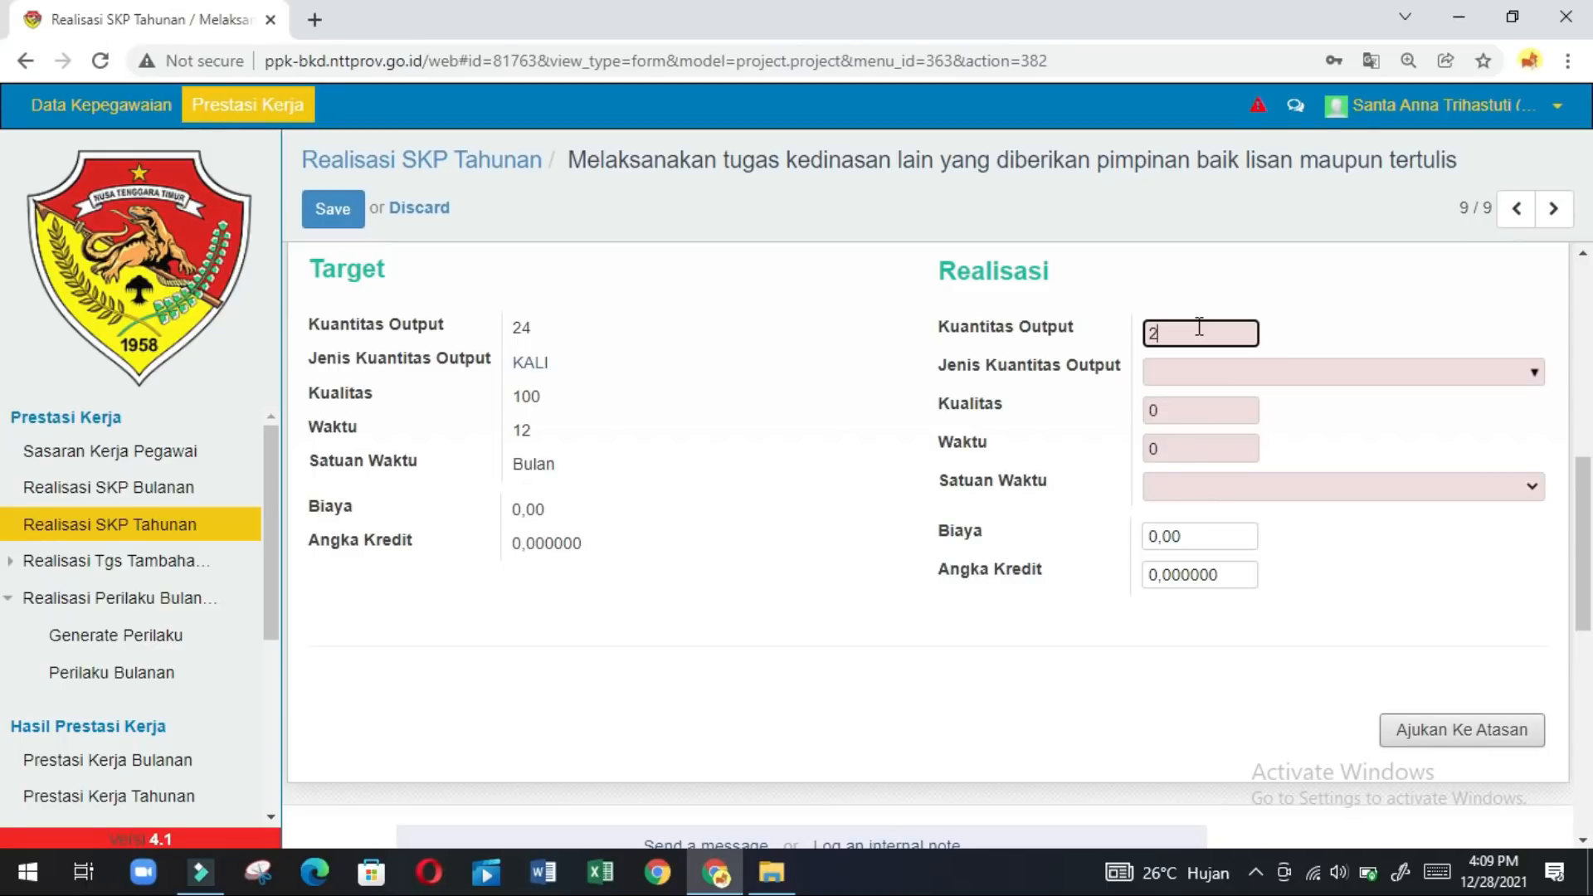
pyautogui.click(1168, 378)
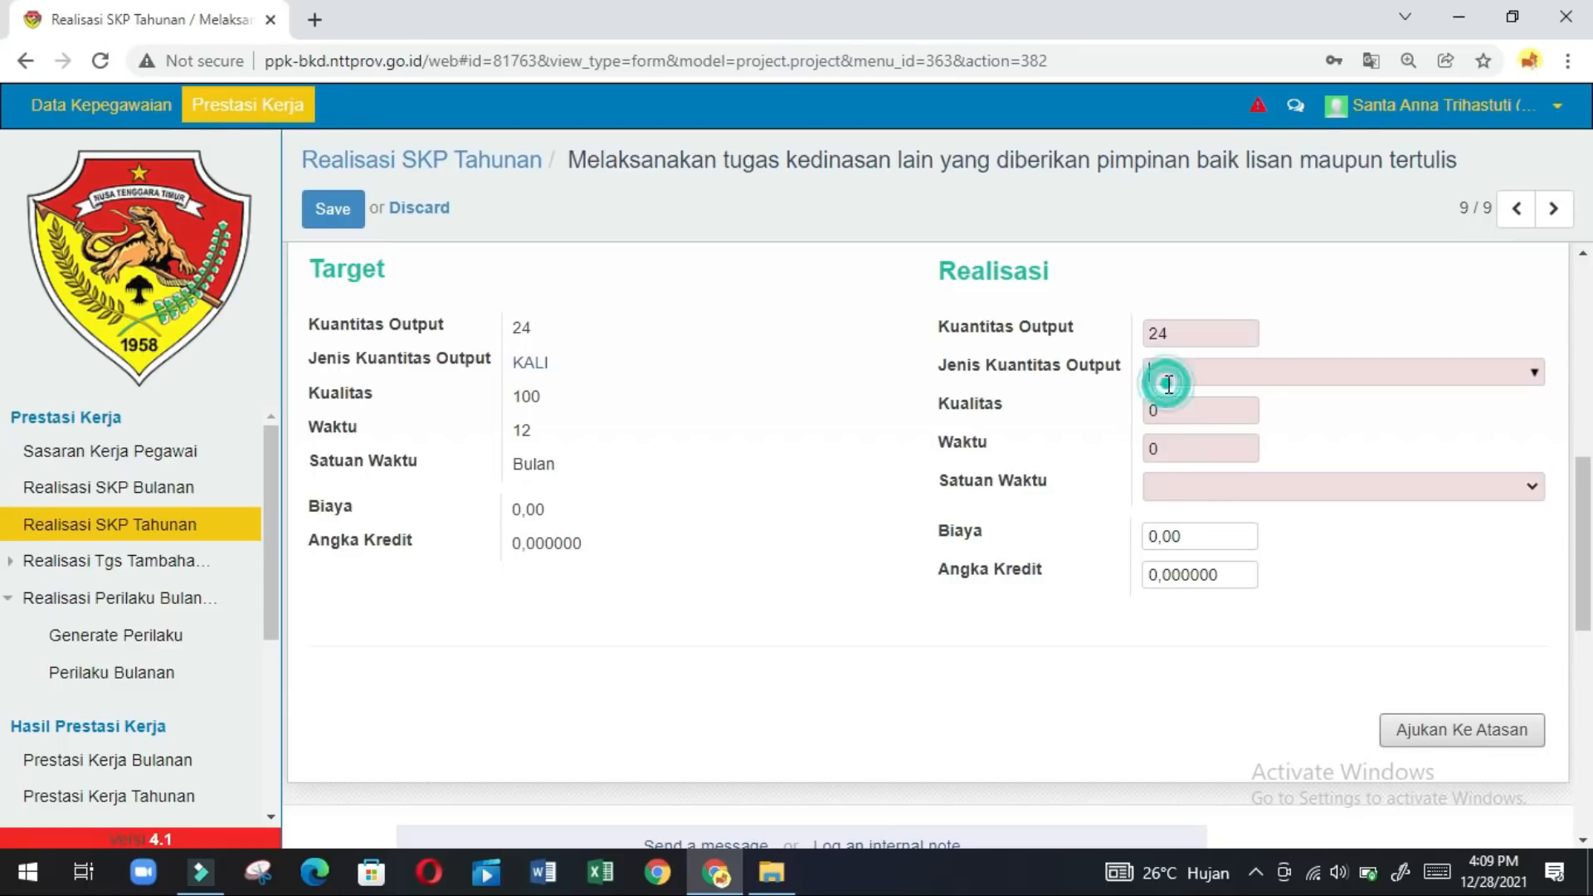
pyautogui.write('kali')
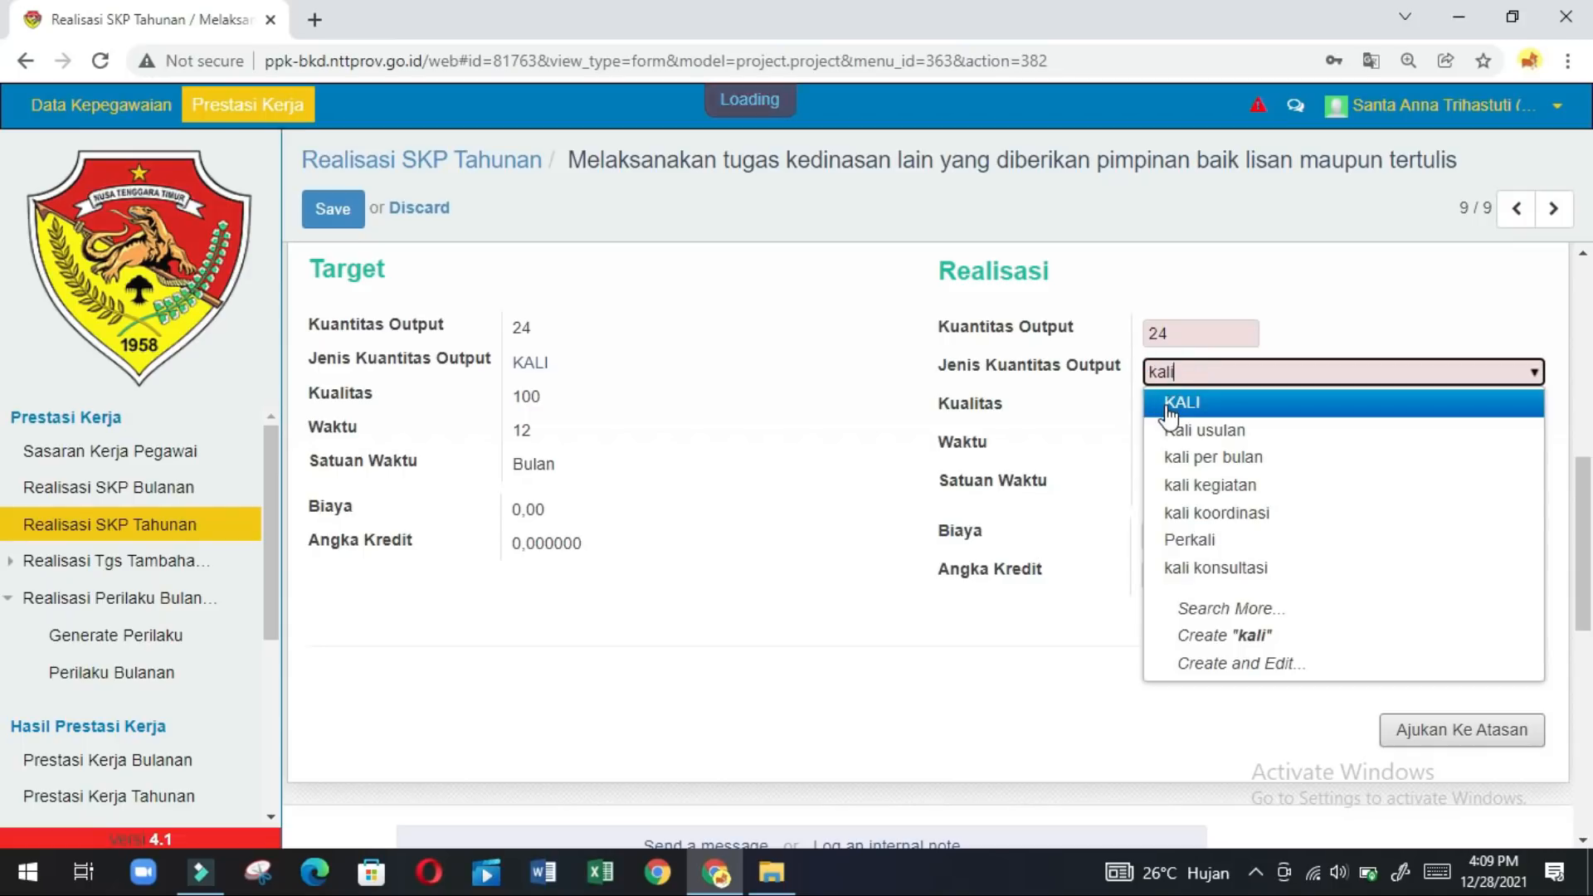
pyautogui.click(1167, 404)
# Set quality 99 and time 12 Bulan, then submit to the supervisor and confirm.
pyautogui.click(1166, 407)
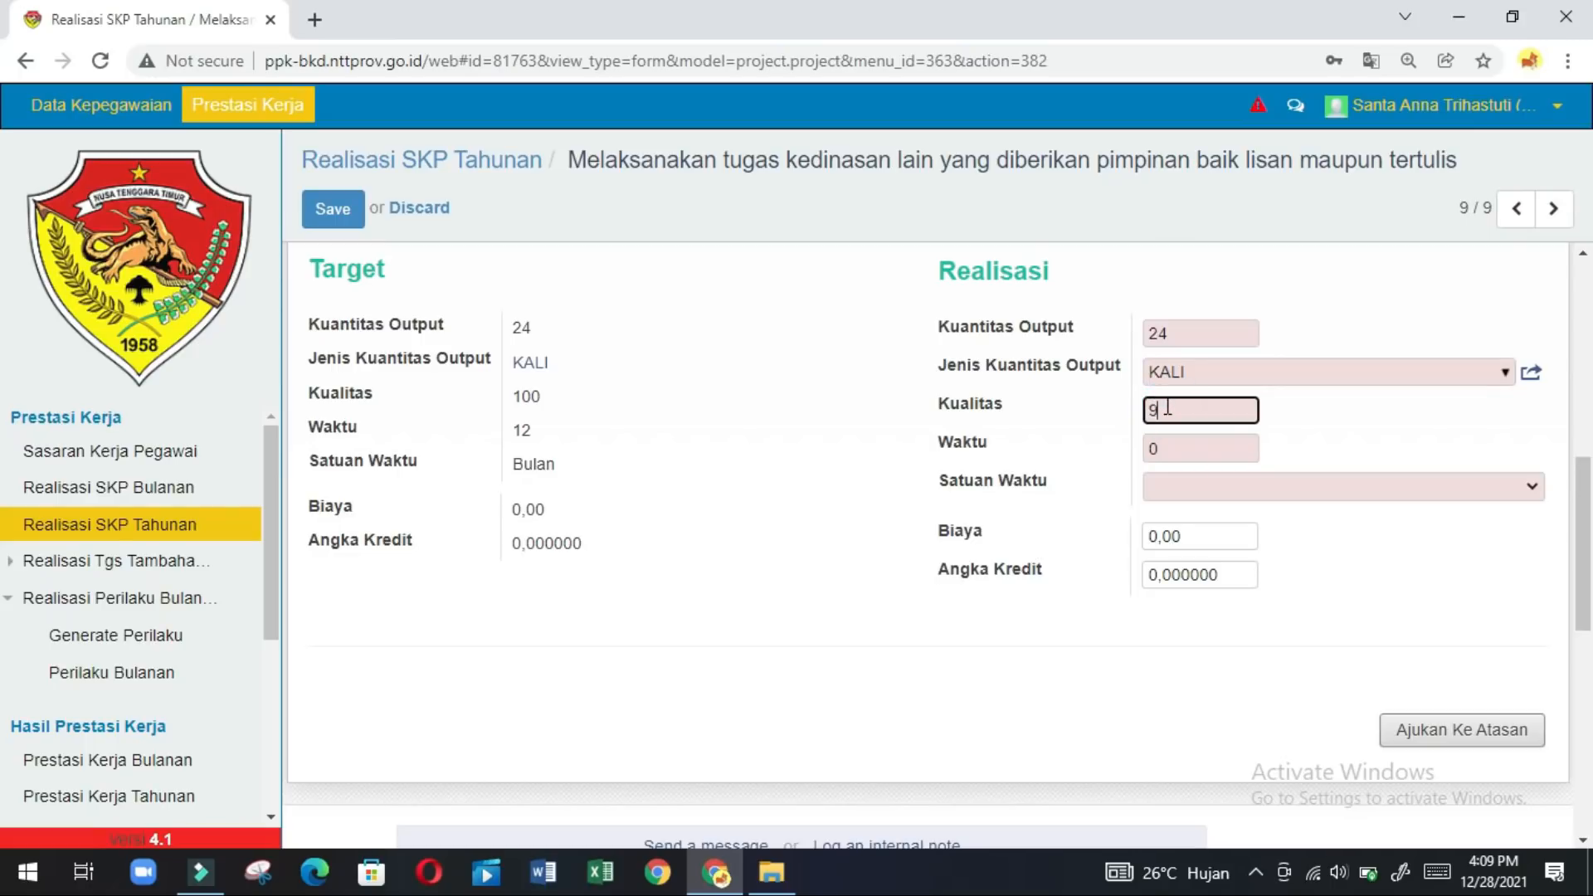
pyautogui.click(1174, 441)
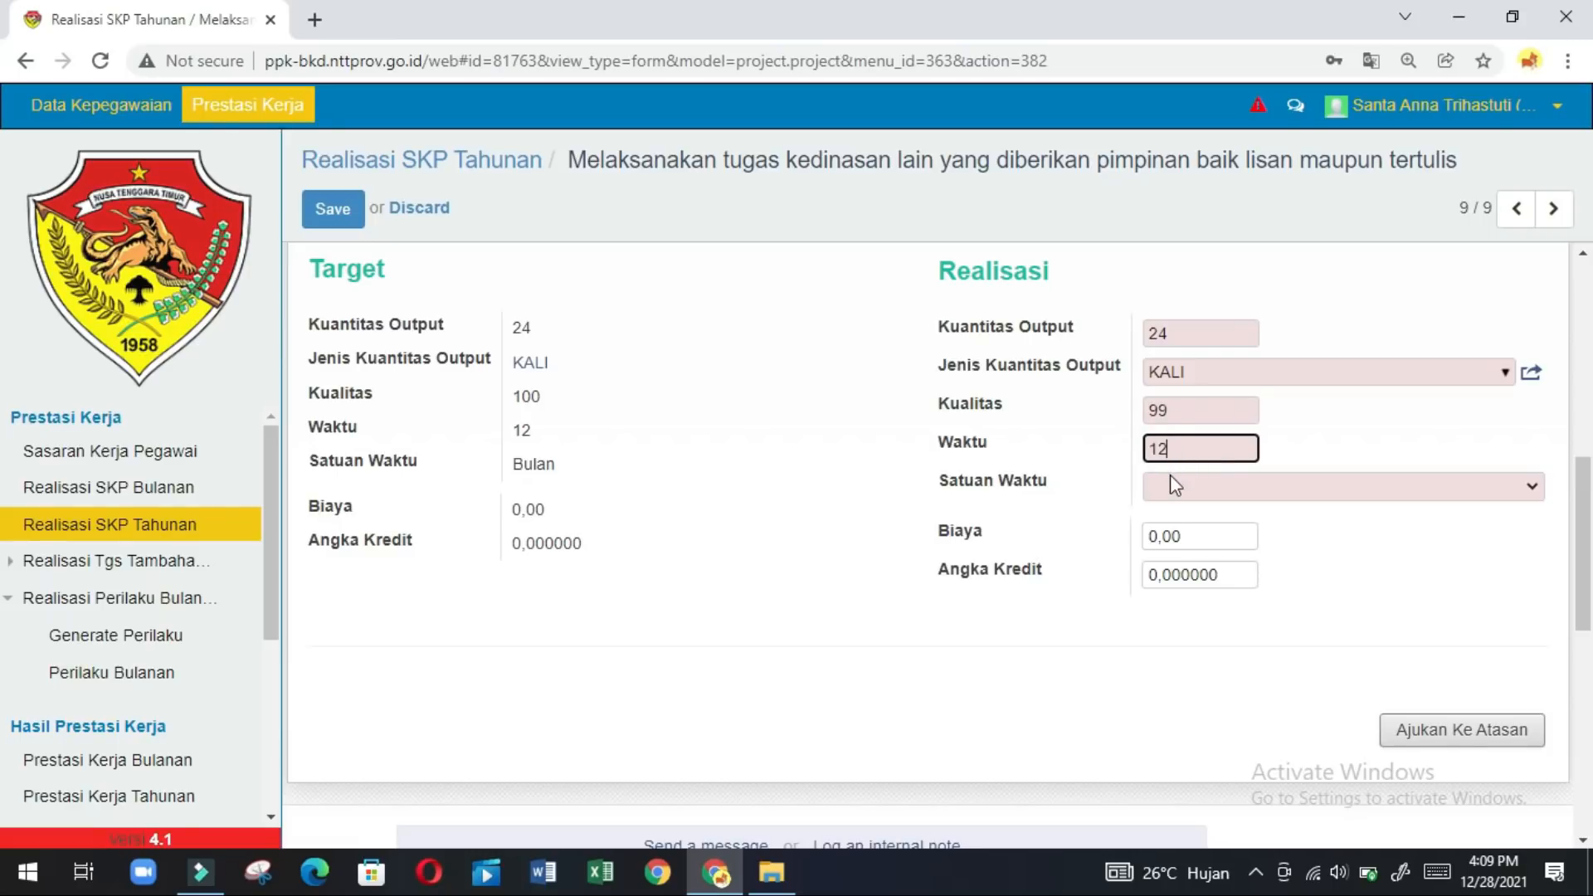
pyautogui.click(1170, 486)
pyautogui.click(1170, 533)
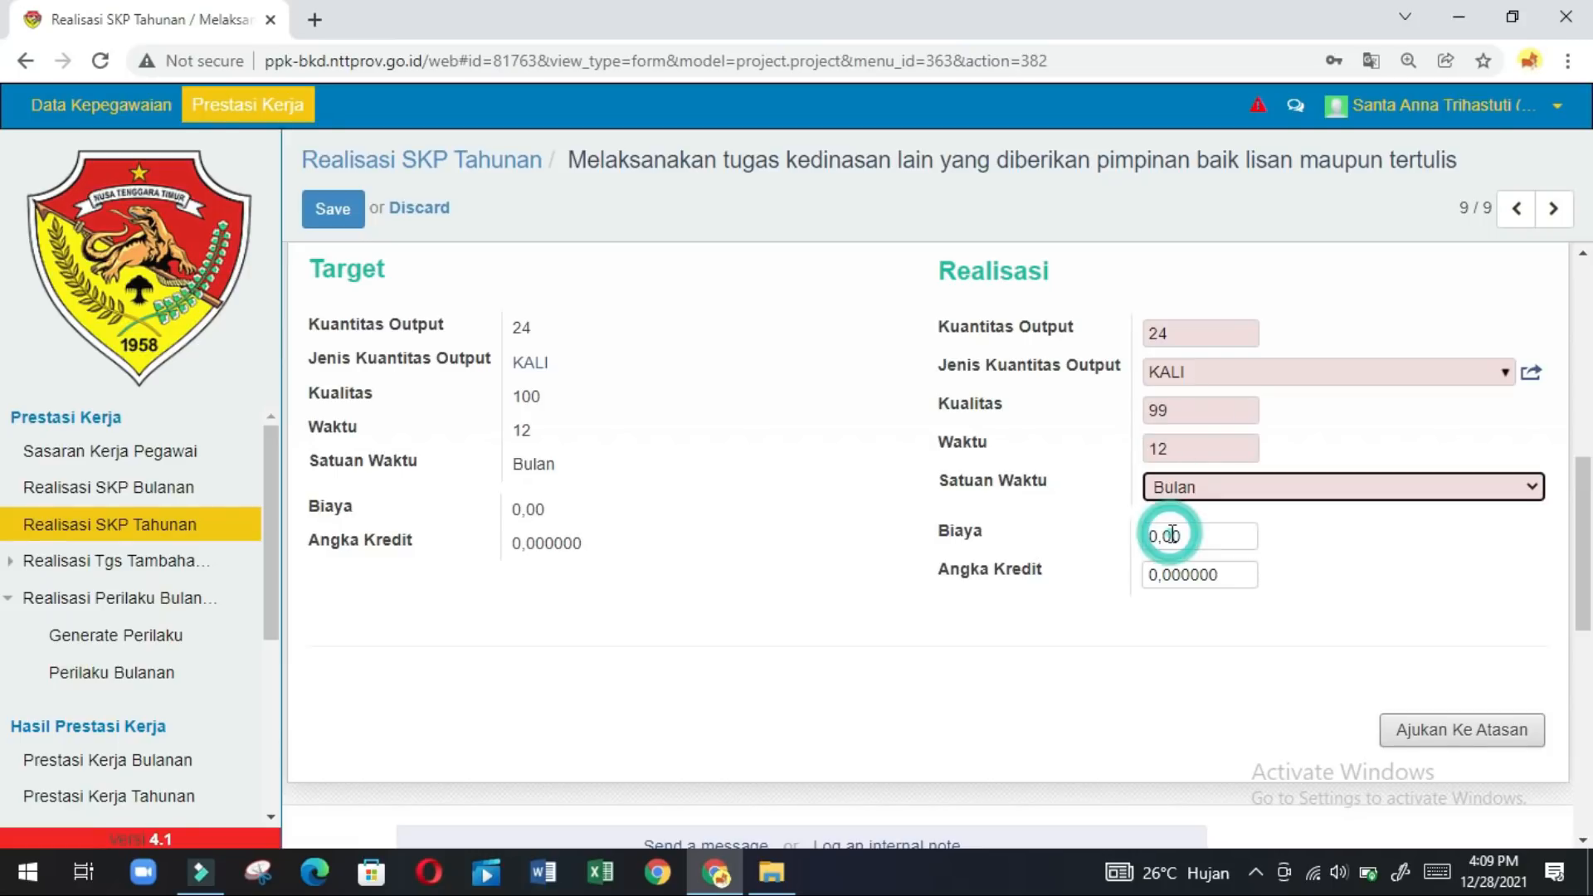
pyautogui.click(1435, 730)
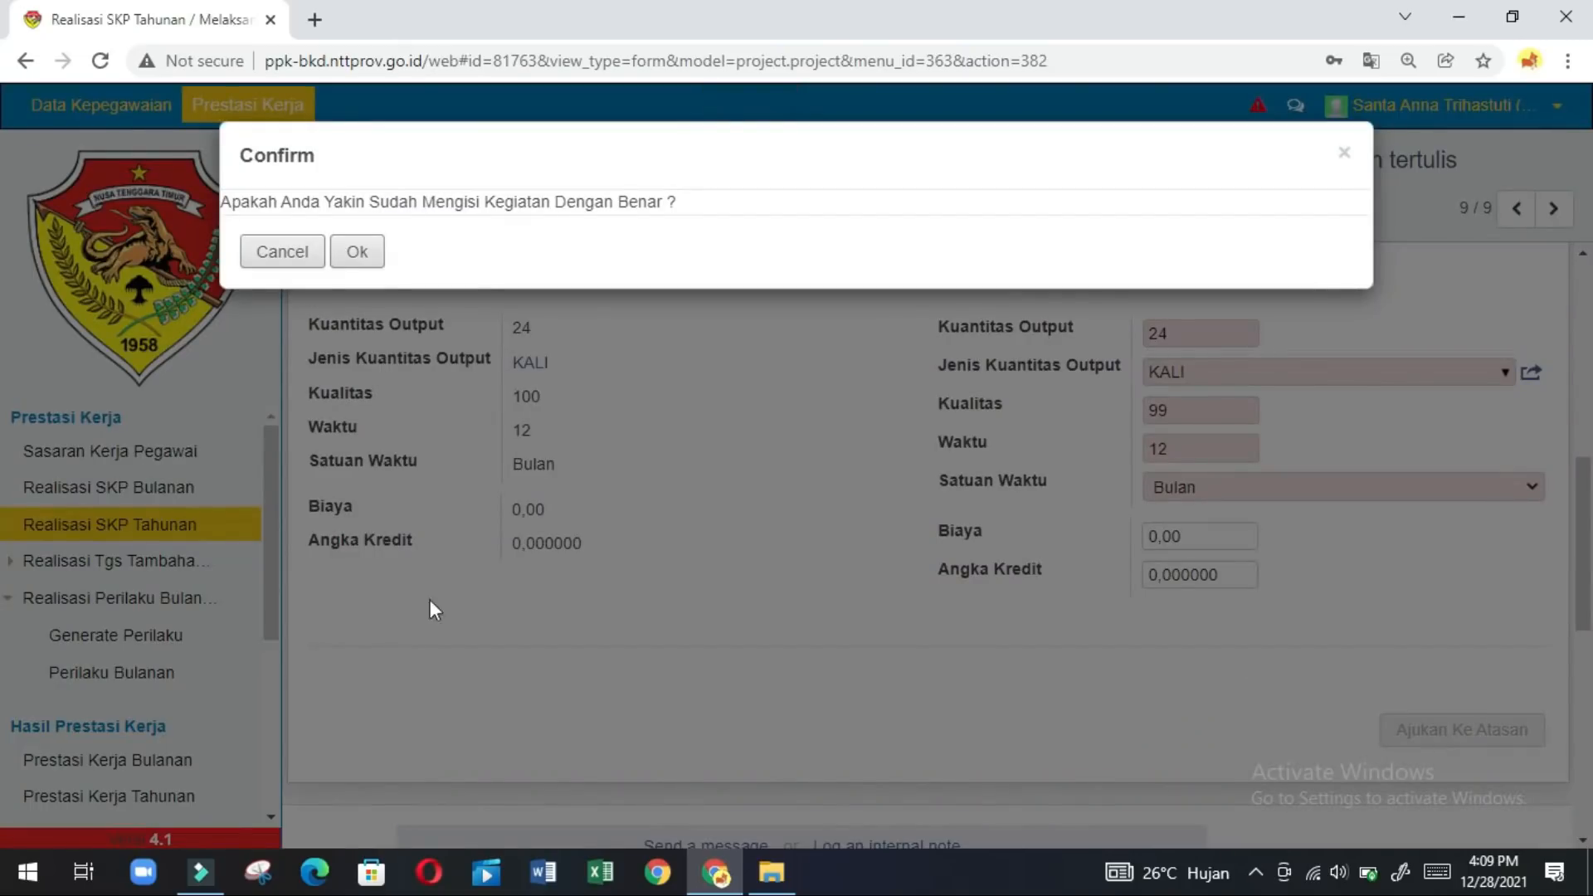
pyautogui.click(368, 264)
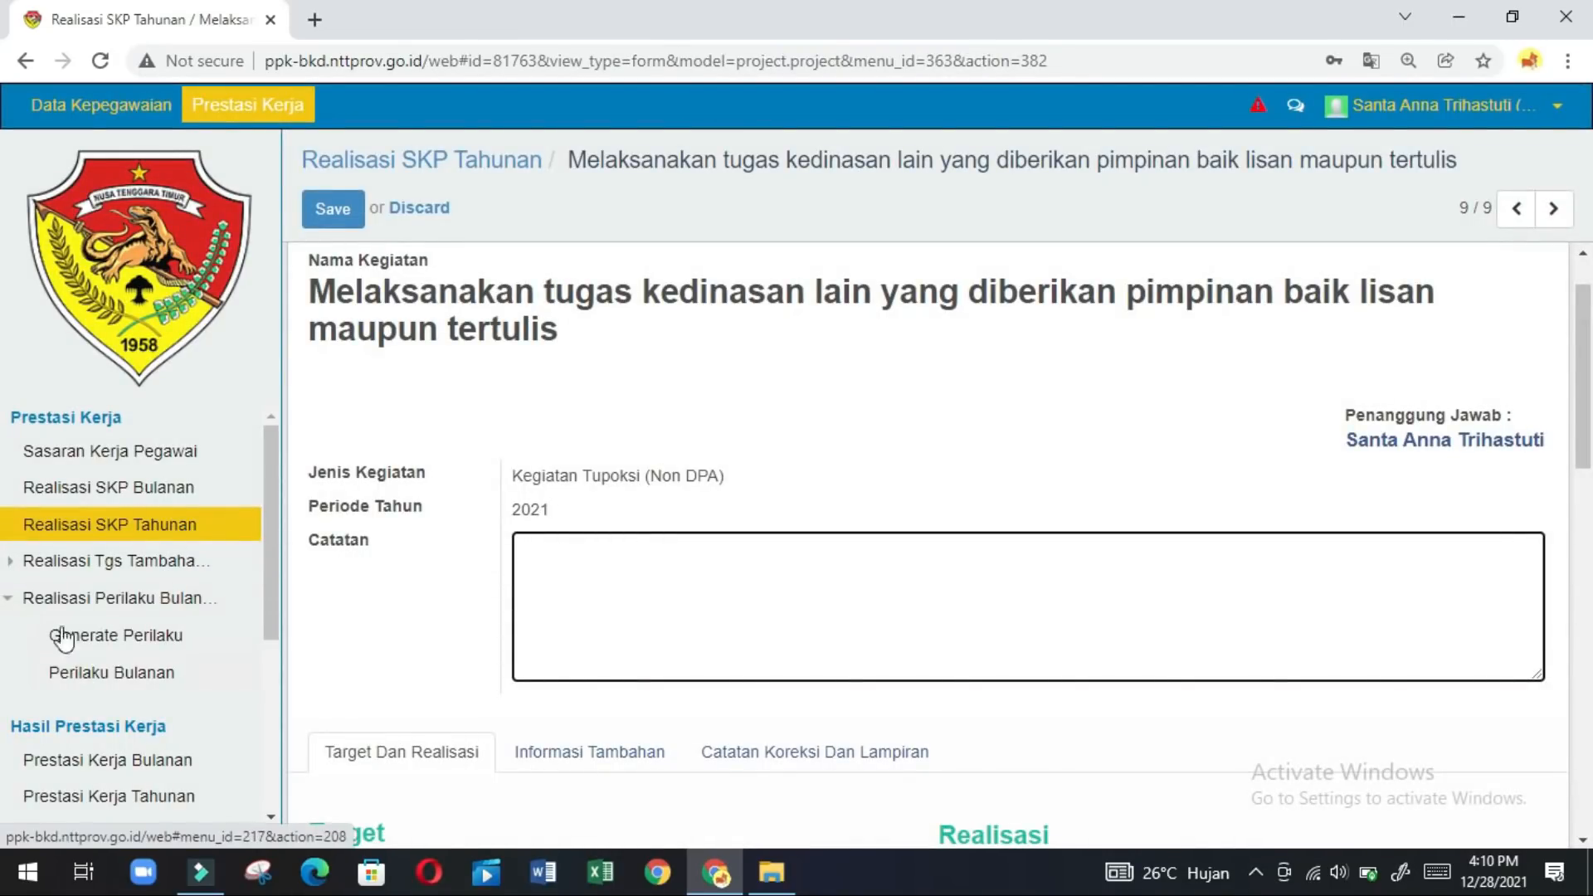
# Expand Realisasi Tgs Tambahan and show the Tgs Tambahan, Kreatifitas Tahunan list.
pyautogui.click(9, 563)
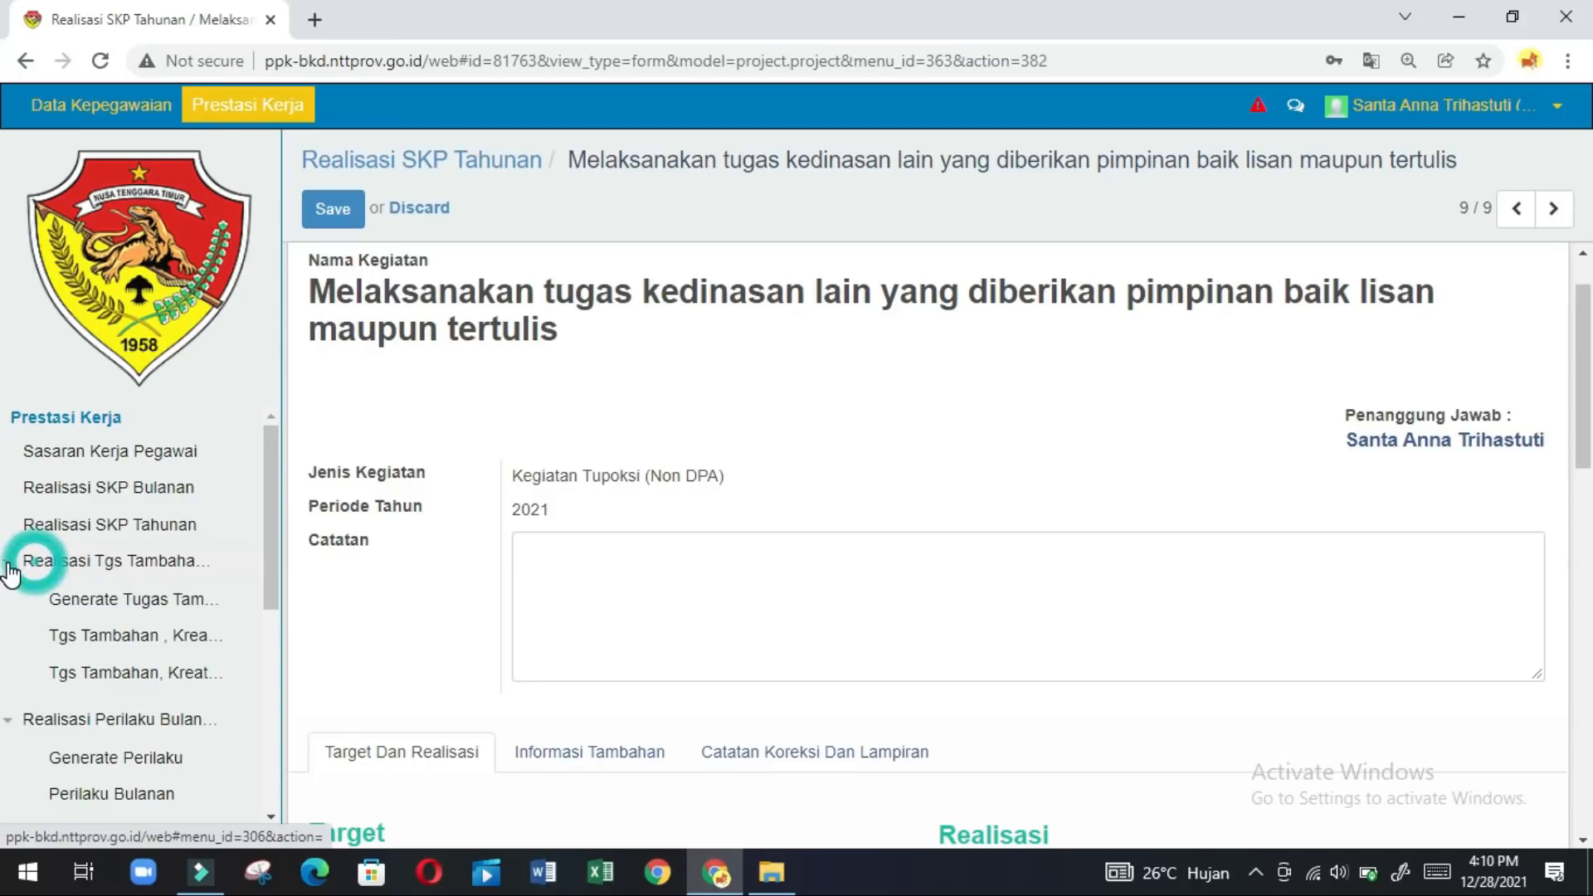
pyautogui.click(139, 685)
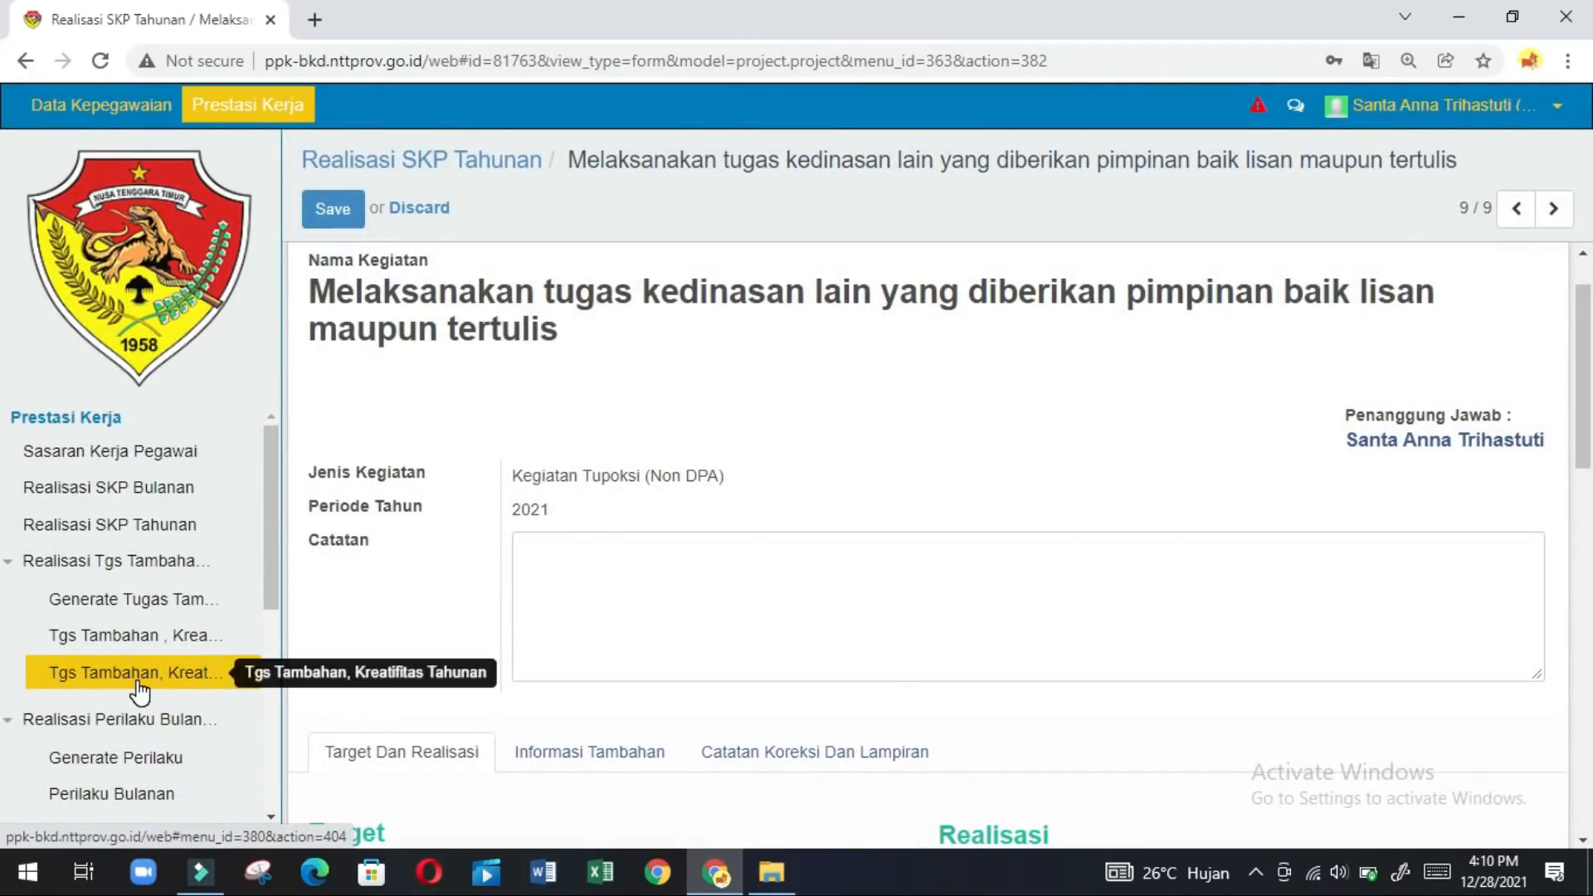
pyautogui.click(139, 685)
pyautogui.click(139, 685)
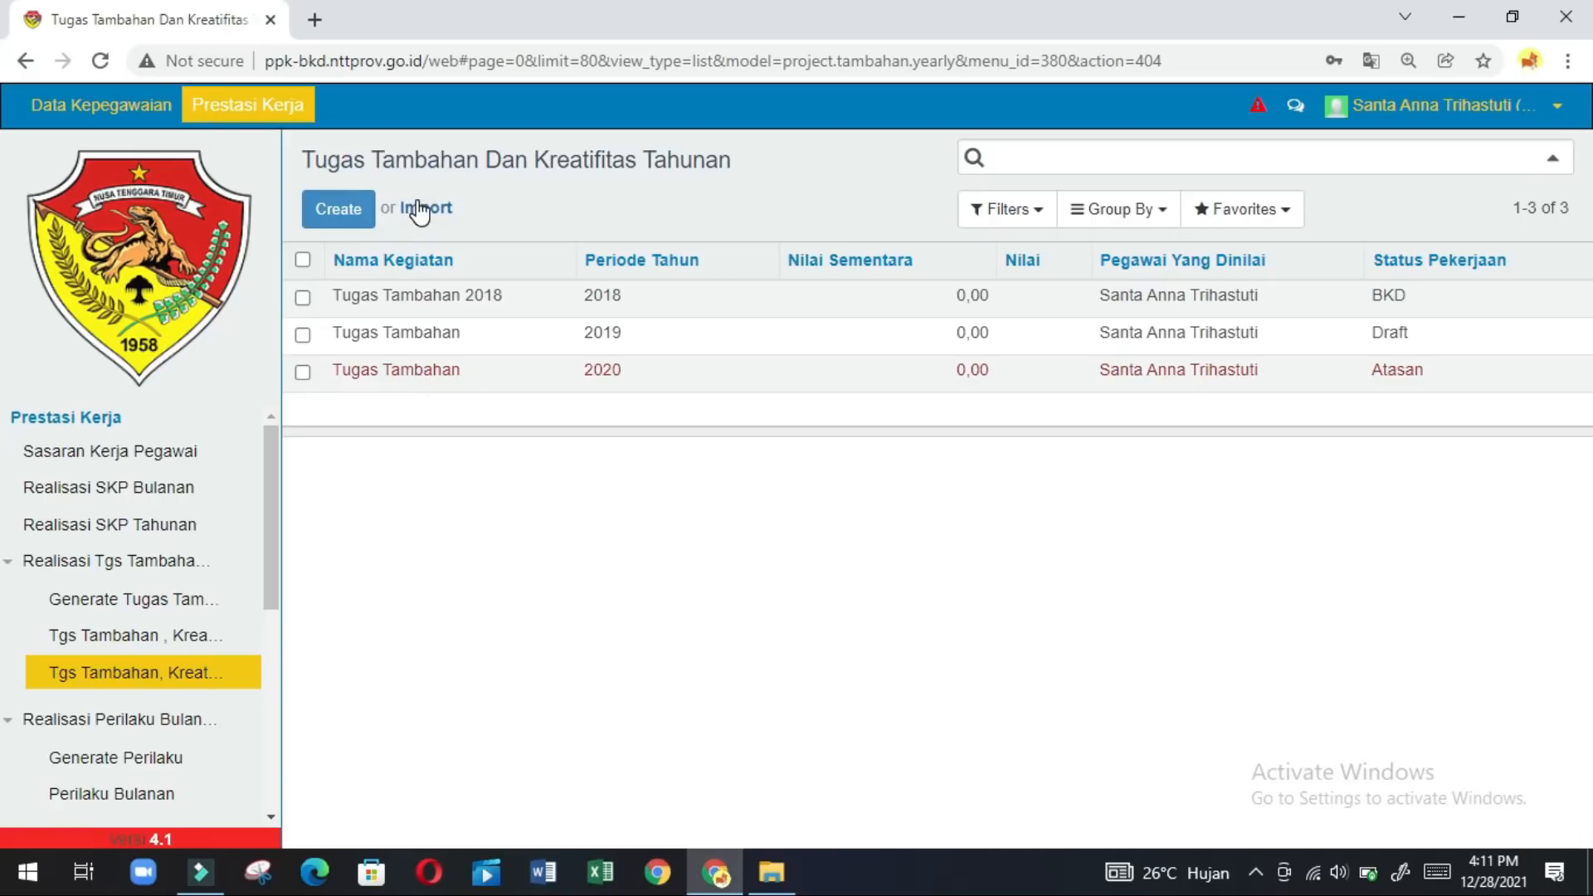
# Create a 2021 additional-task record named 'Tugas Tambahan 2021' and mark it Realisasi Siap Diisikan.
pyautogui.click(339, 210)
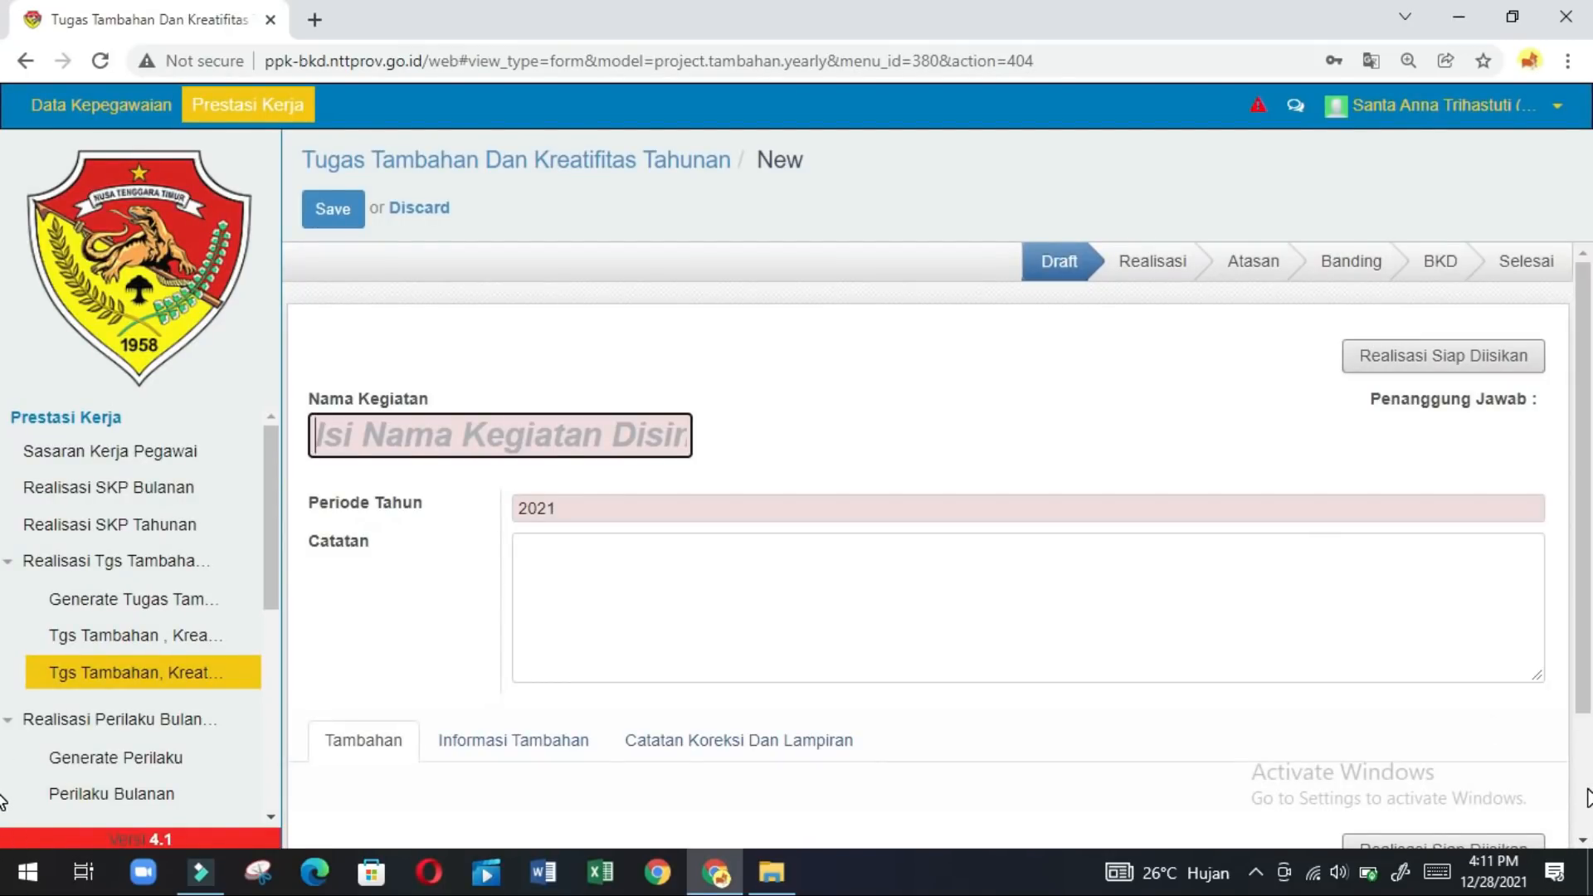
pyautogui.click(1487, 361)
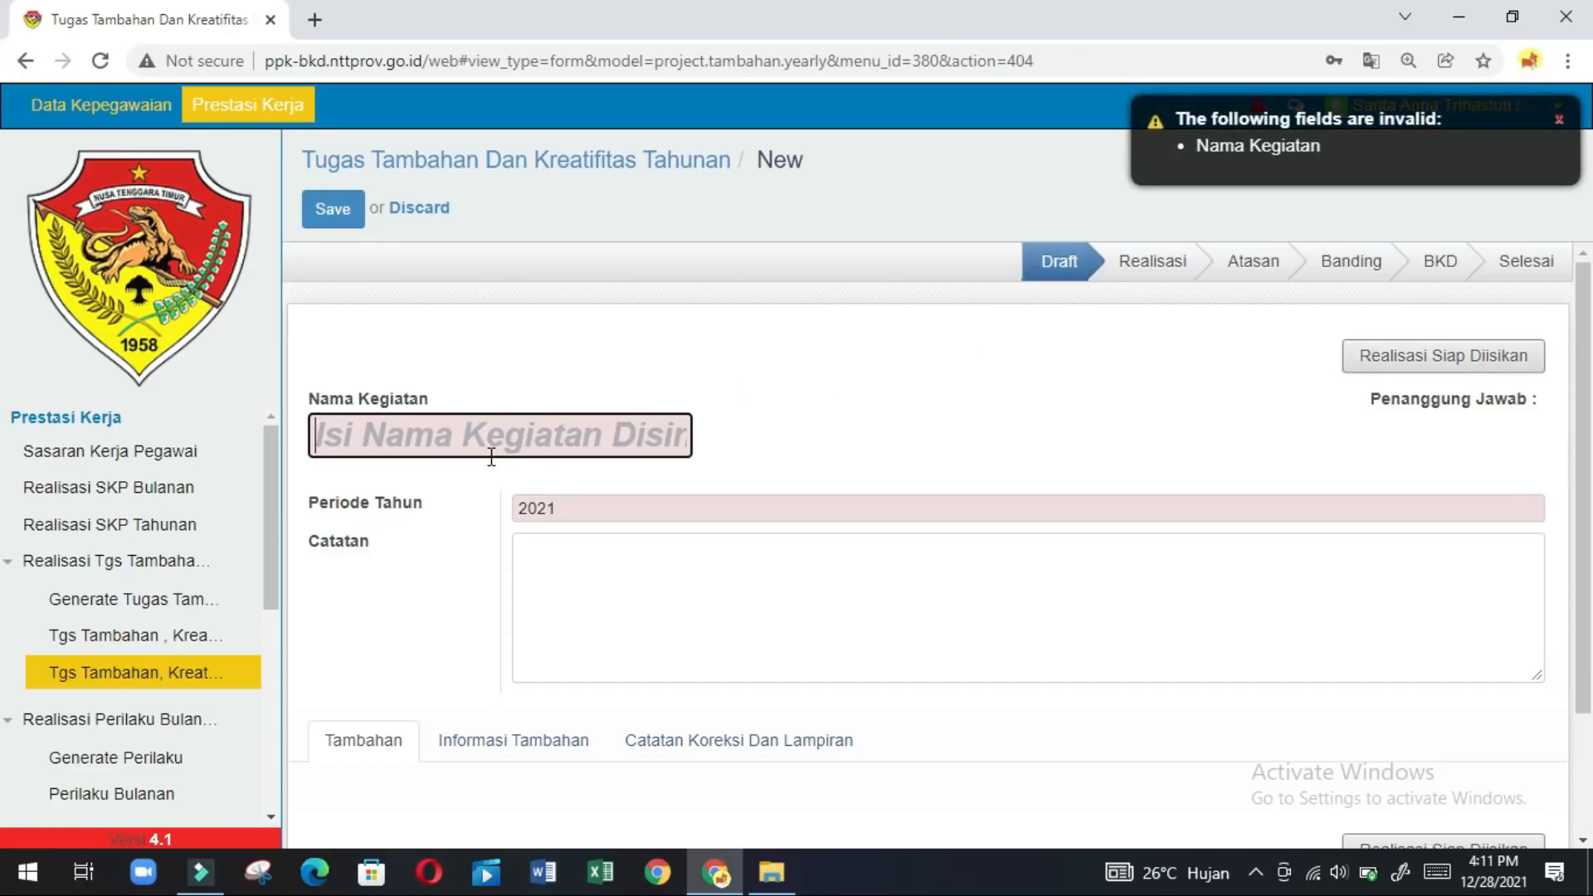
pyautogui.write('Tuga')
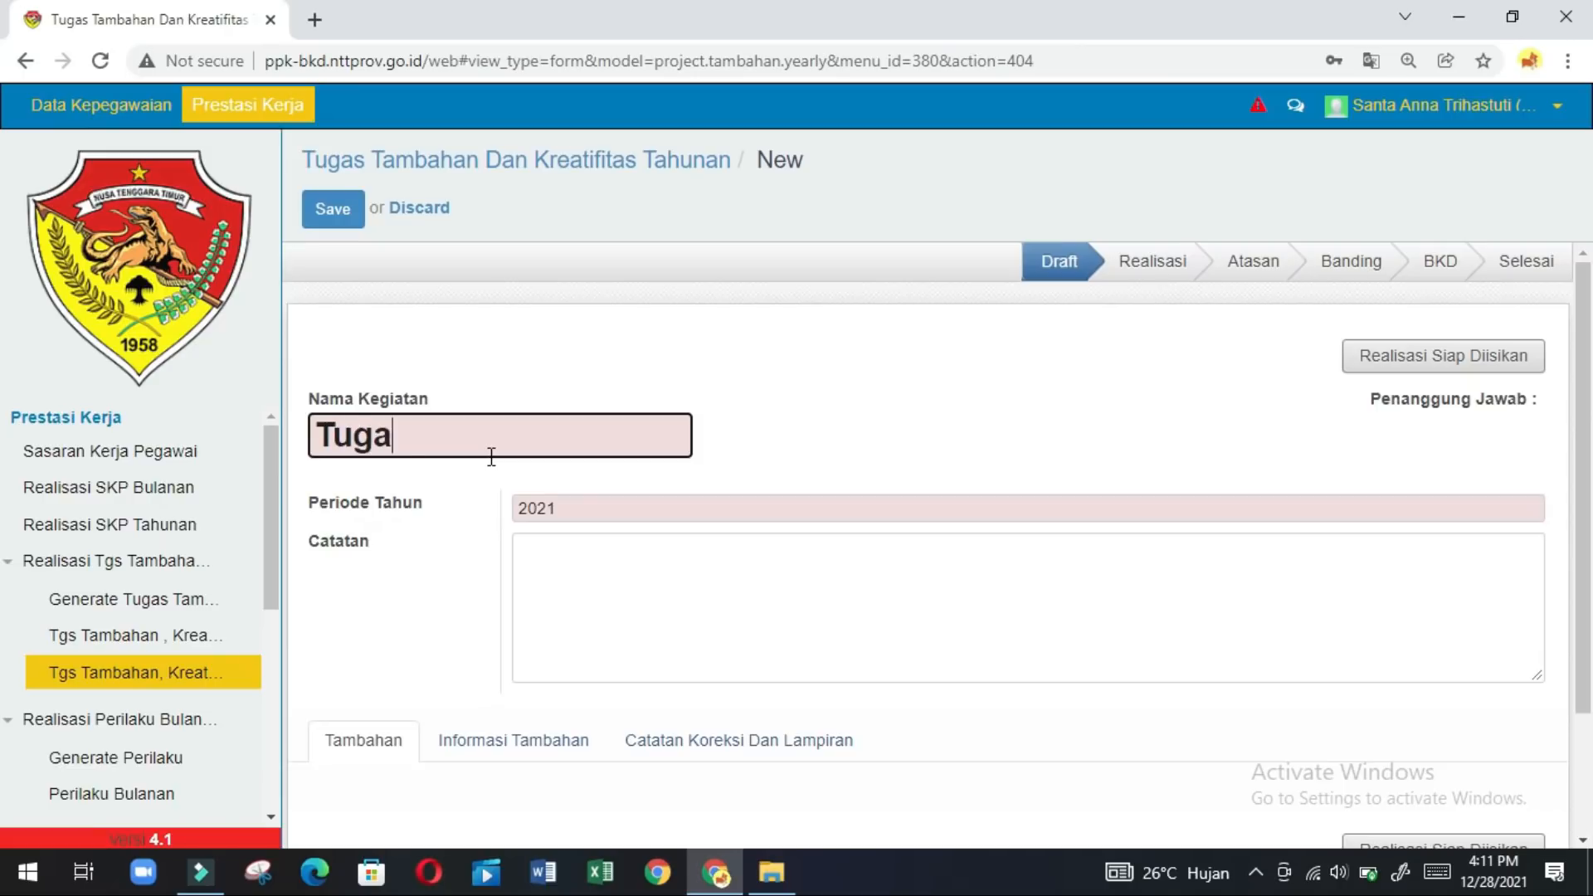
pyautogui.write('s Ta')
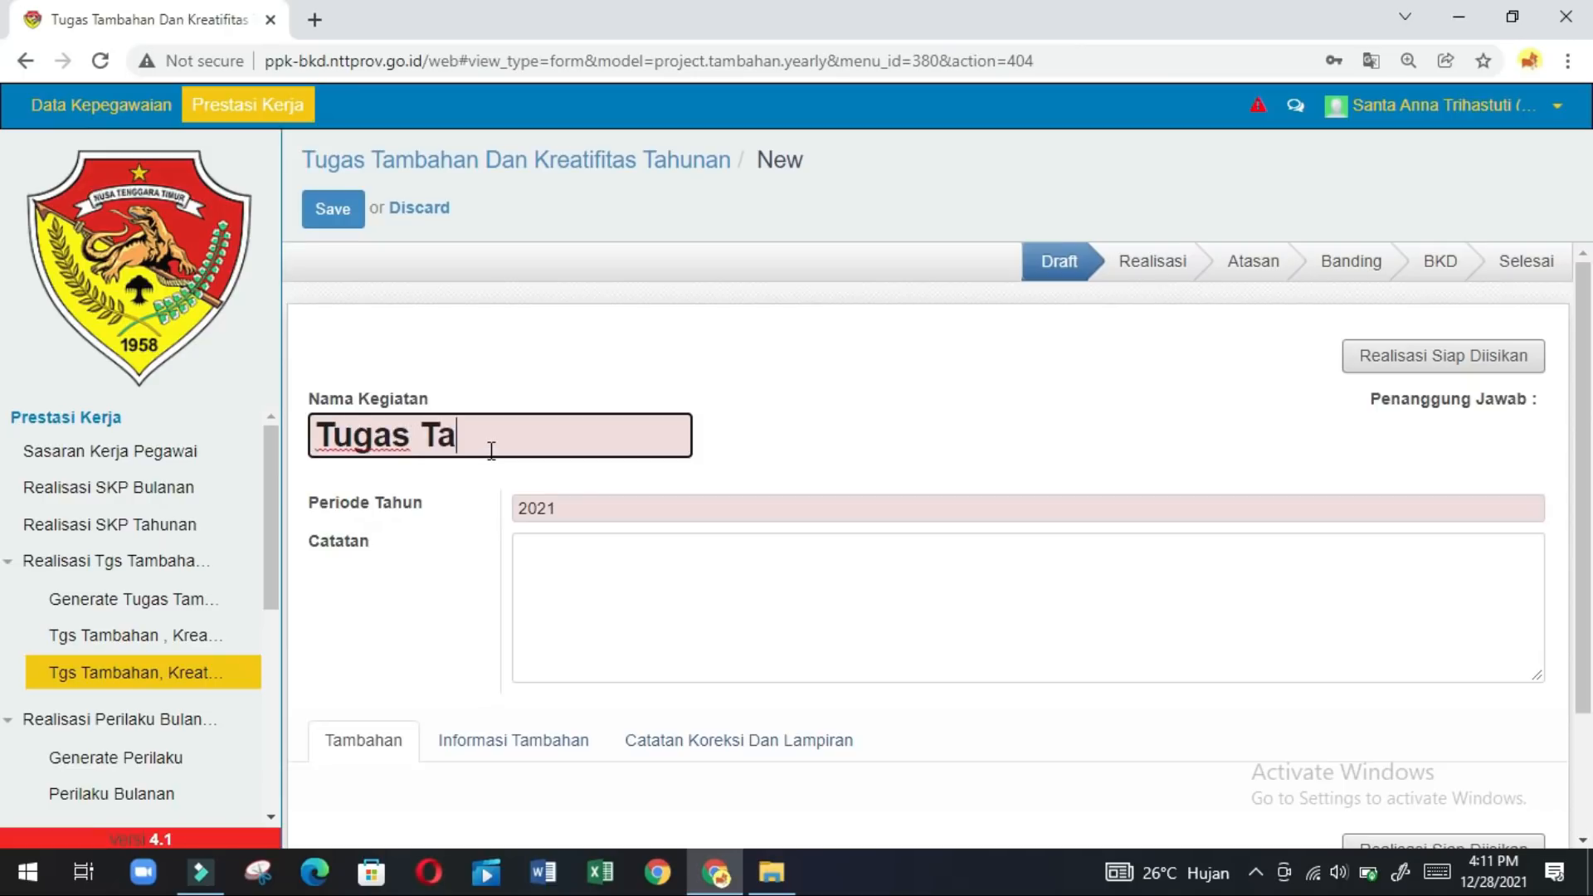
pyautogui.write('mbahan ')
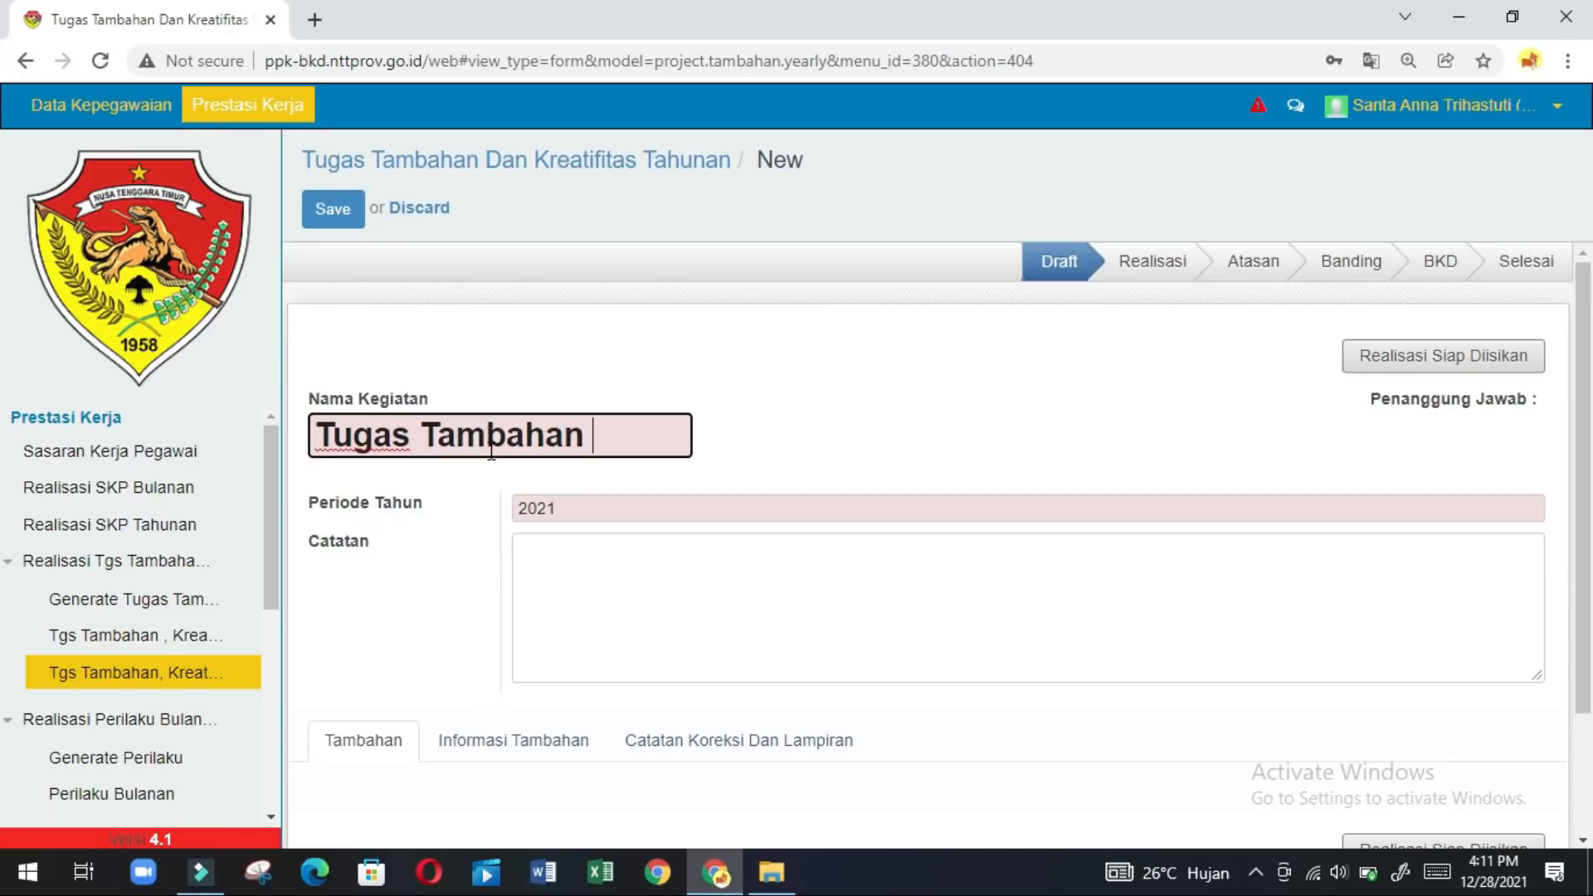
pyautogui.write('2021')
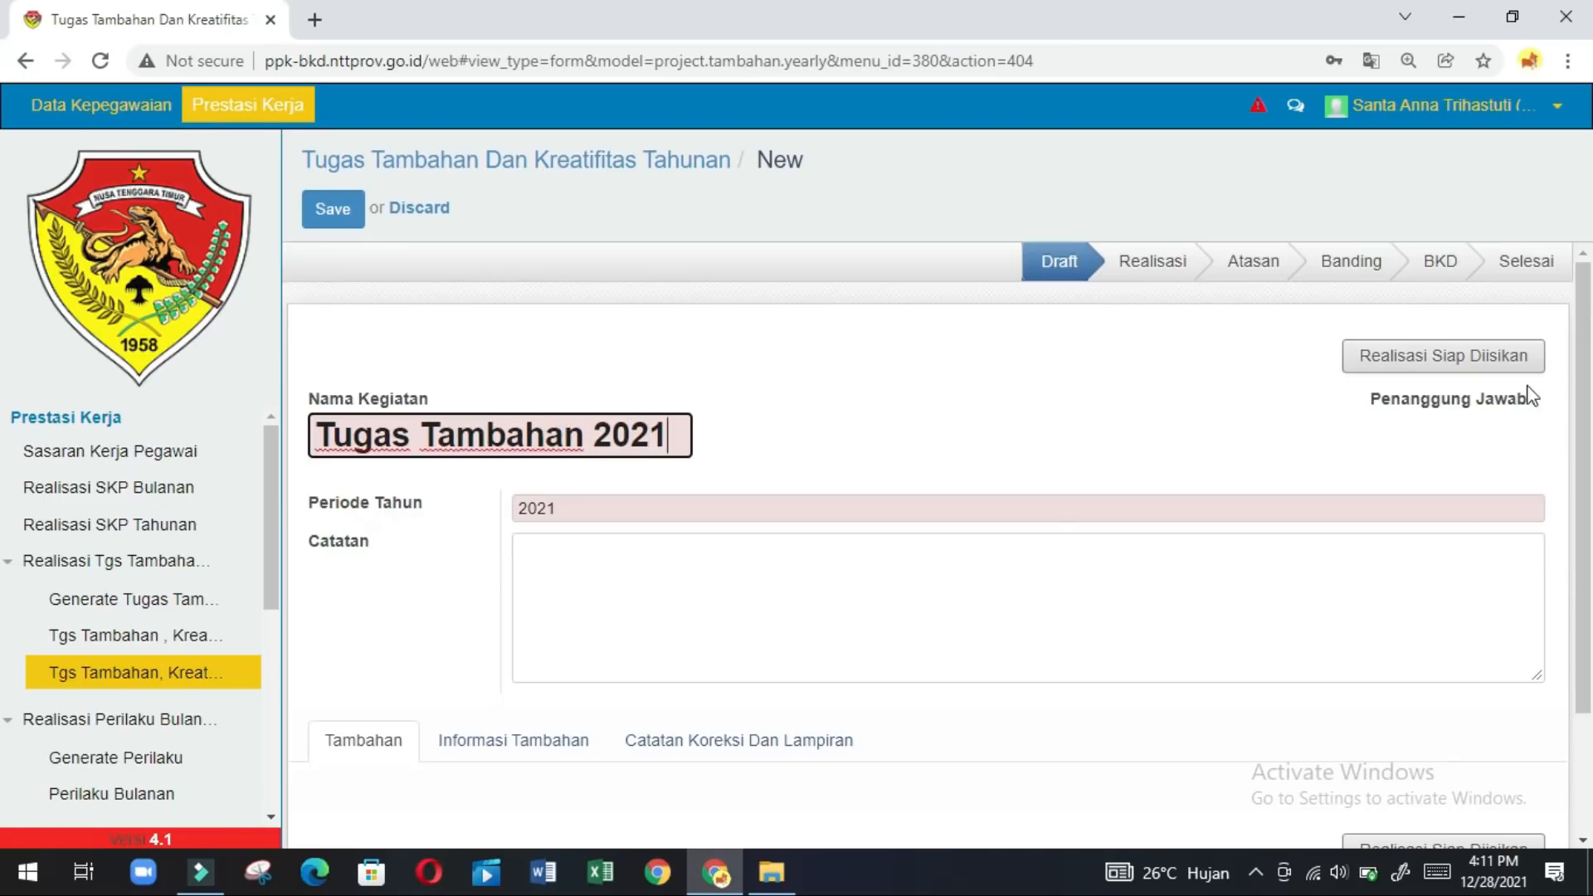
pyautogui.click(1505, 362)
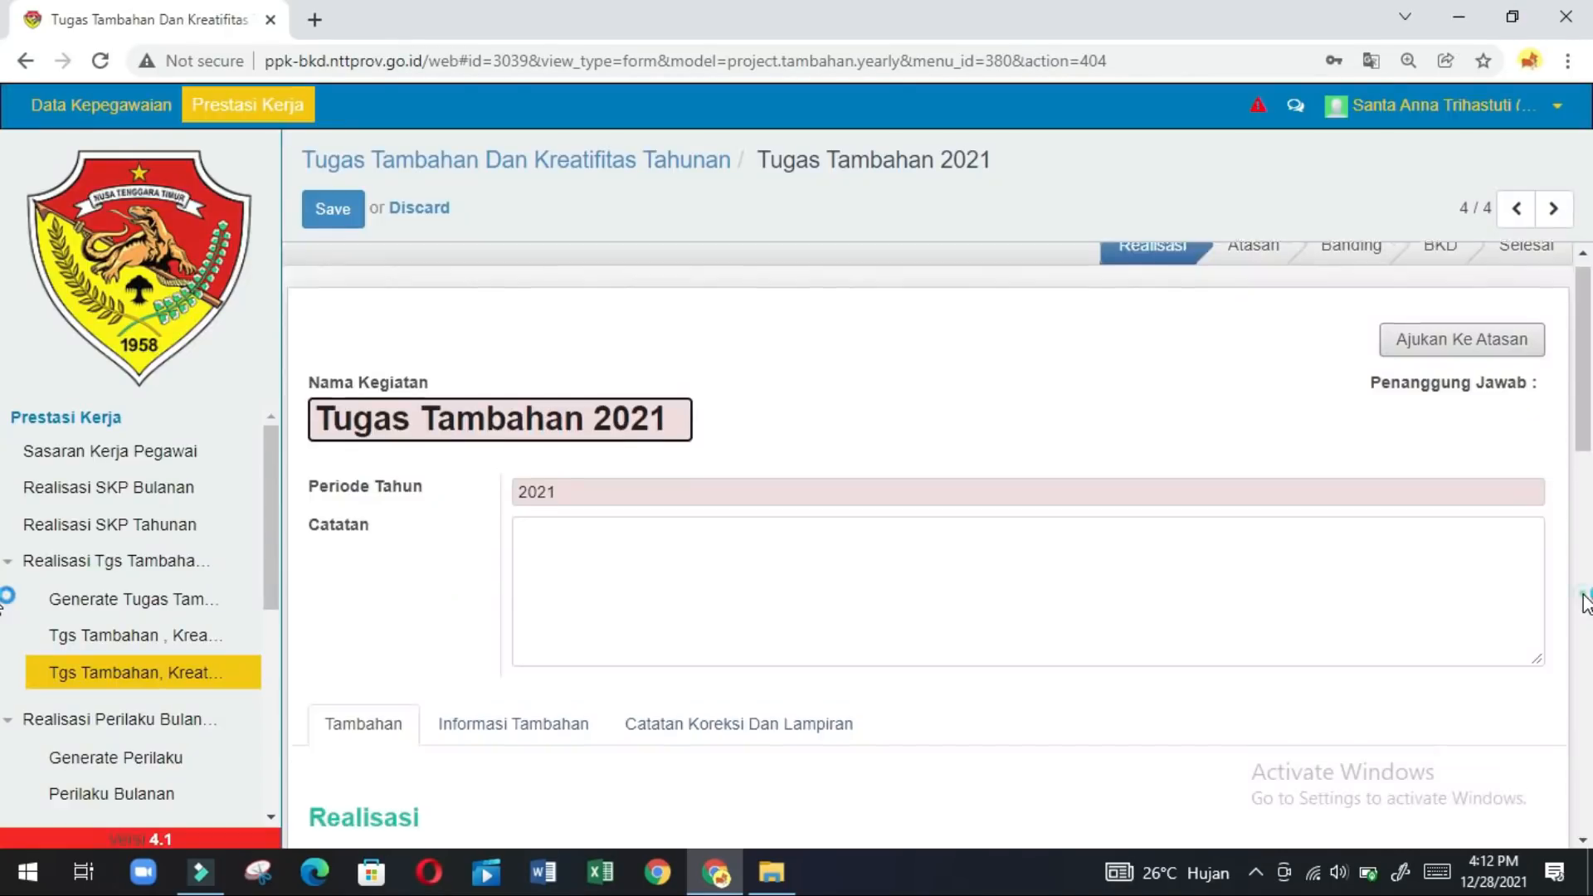
pyautogui.click(1585, 602)
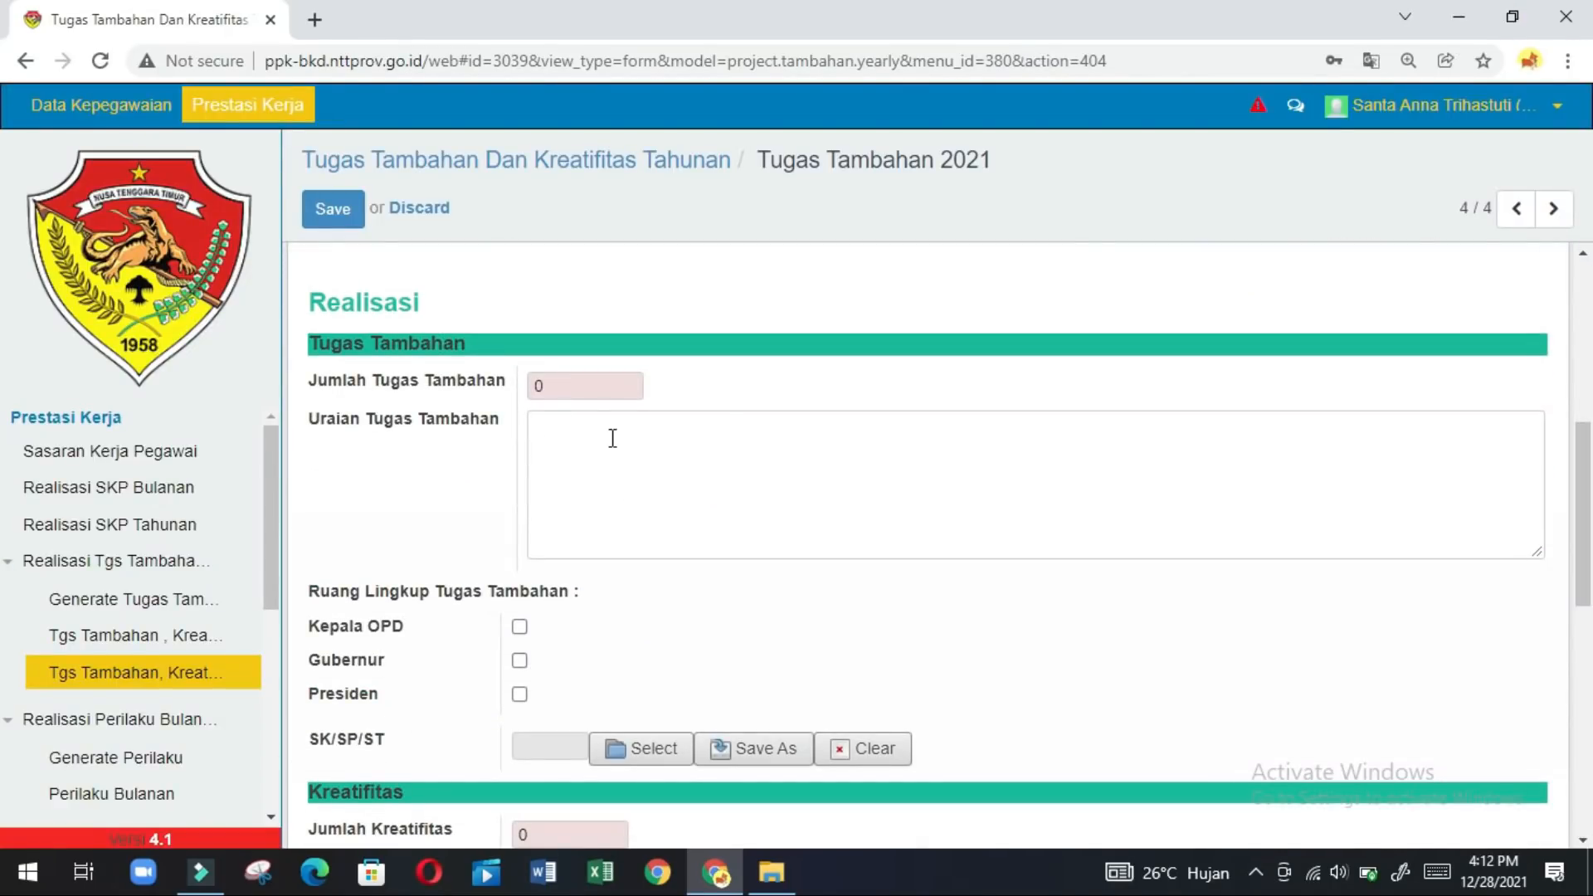
# Set the number of additional tasks to 1.
pyautogui.click(590, 391)
pyautogui.press('BackSpace')
pyautogui.write('1')
# Describe the task as 'Tim/Panitia Tes CPNS' and tick the Kepala OPD scope.
pyautogui.click(564, 439)
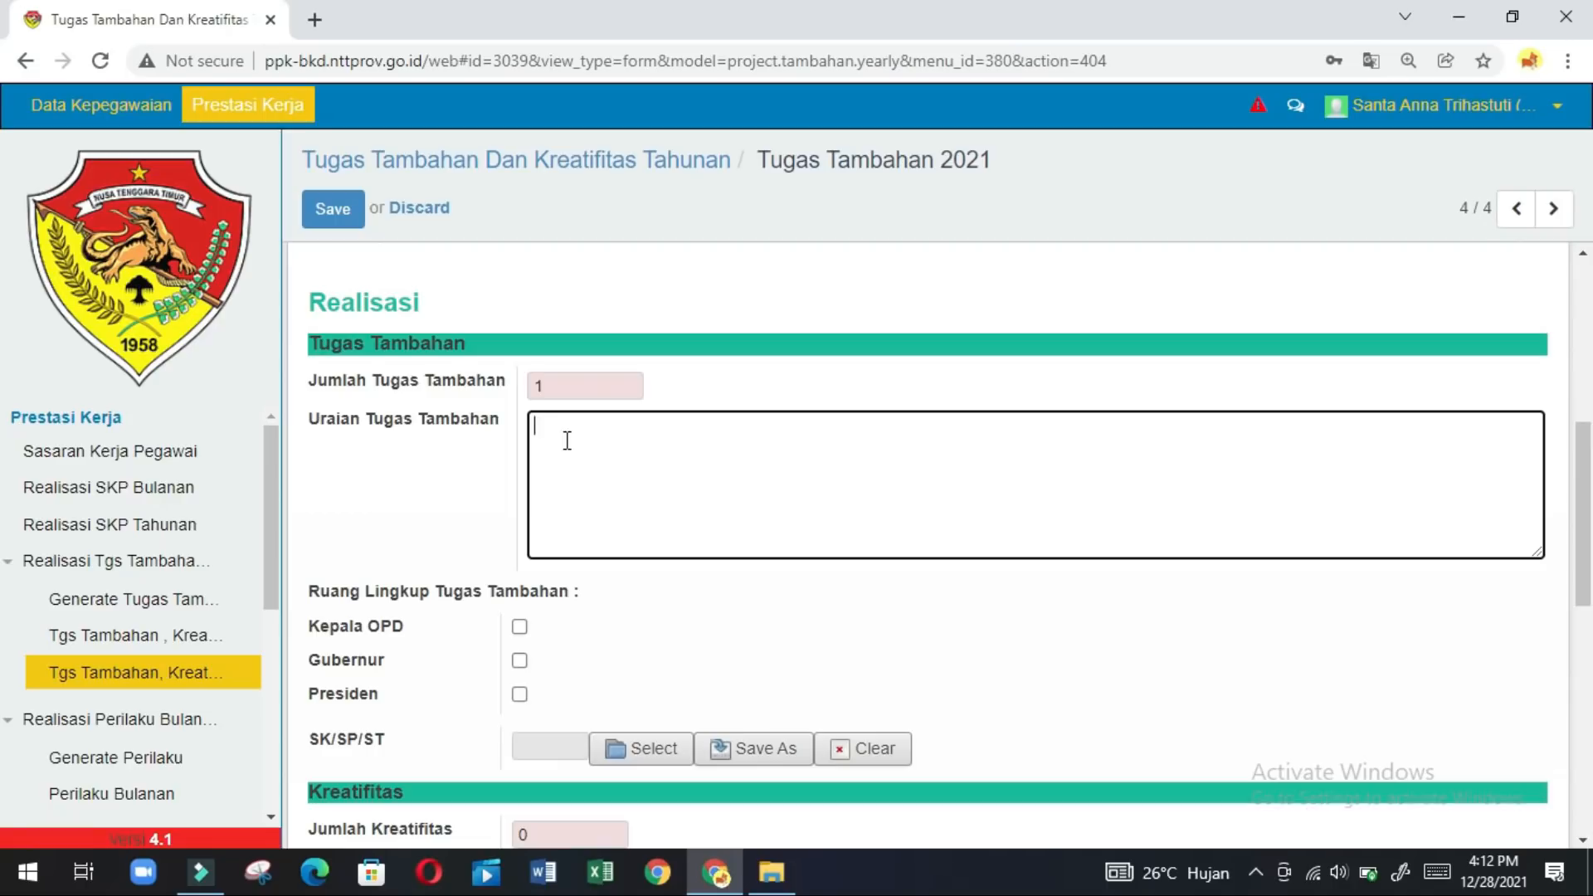
pyautogui.write('Tim/Psanitia')
pyautogui.click(592, 429)
pyautogui.press('BackSpace')
pyautogui.press('BackSpace')
pyautogui.write('an')
pyautogui.press('BackSpace')
pyautogui.click(664, 431)
pyautogui.write('Tes CPNS')
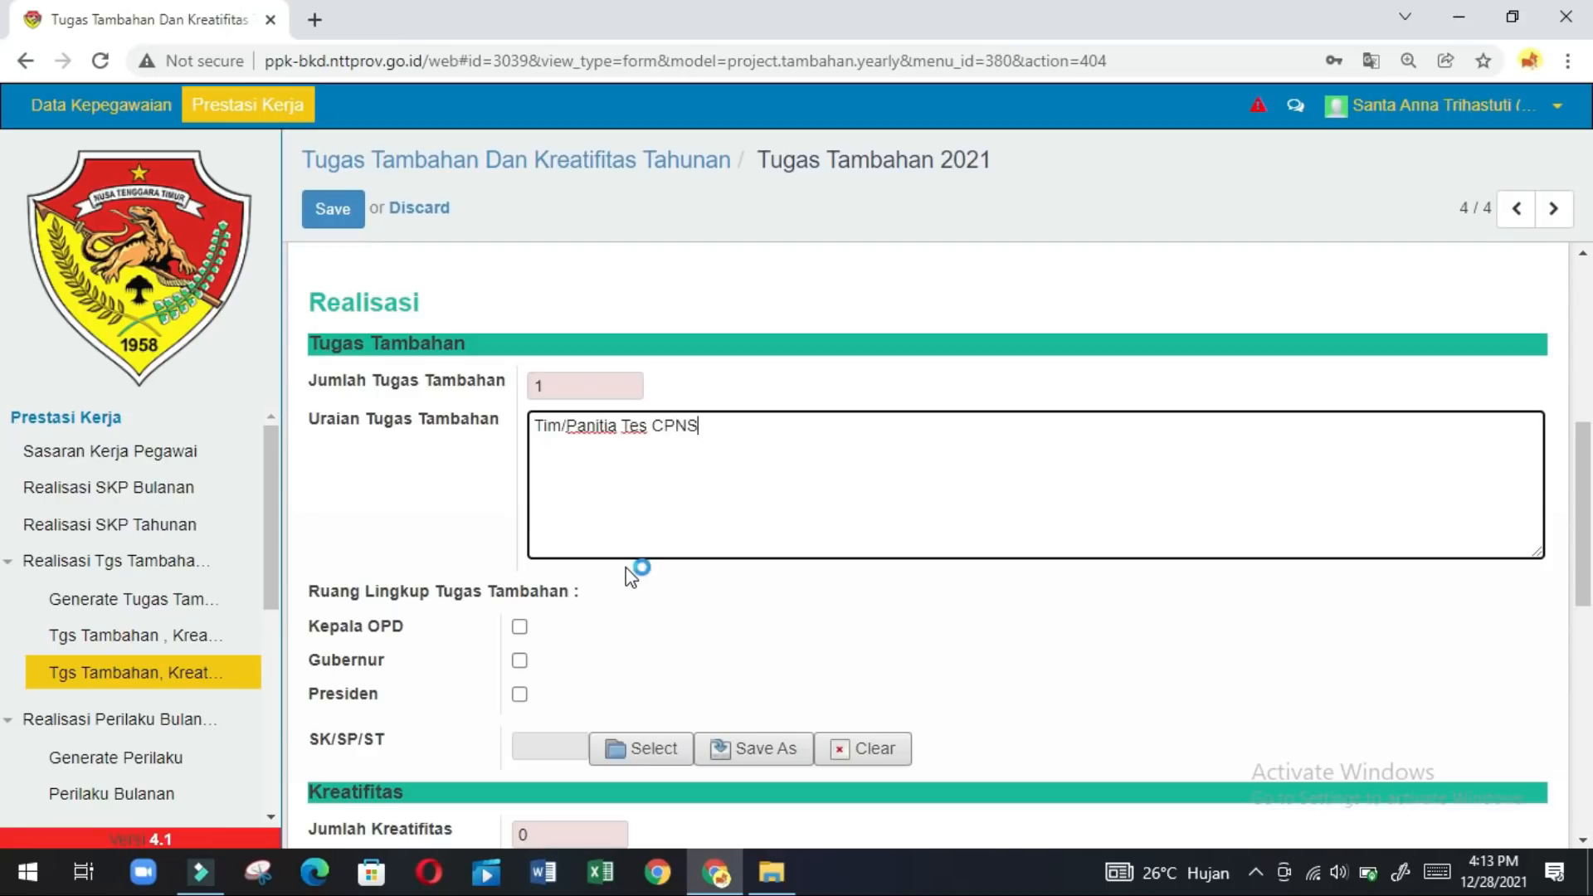
pyautogui.click(519, 627)
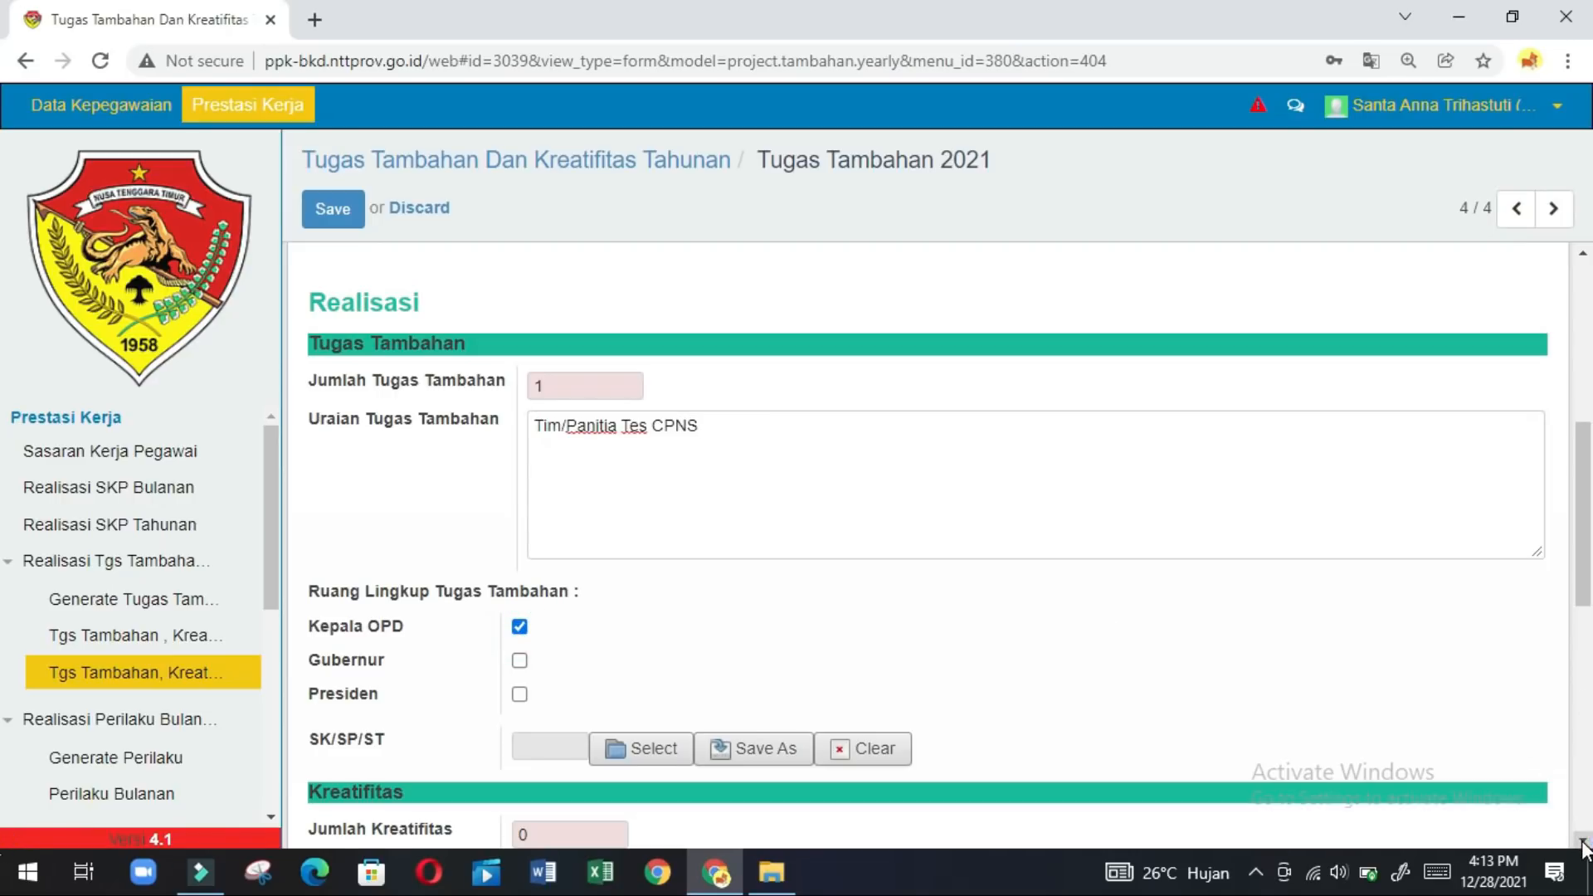
pyautogui.scroll(-1, 1585, 845)
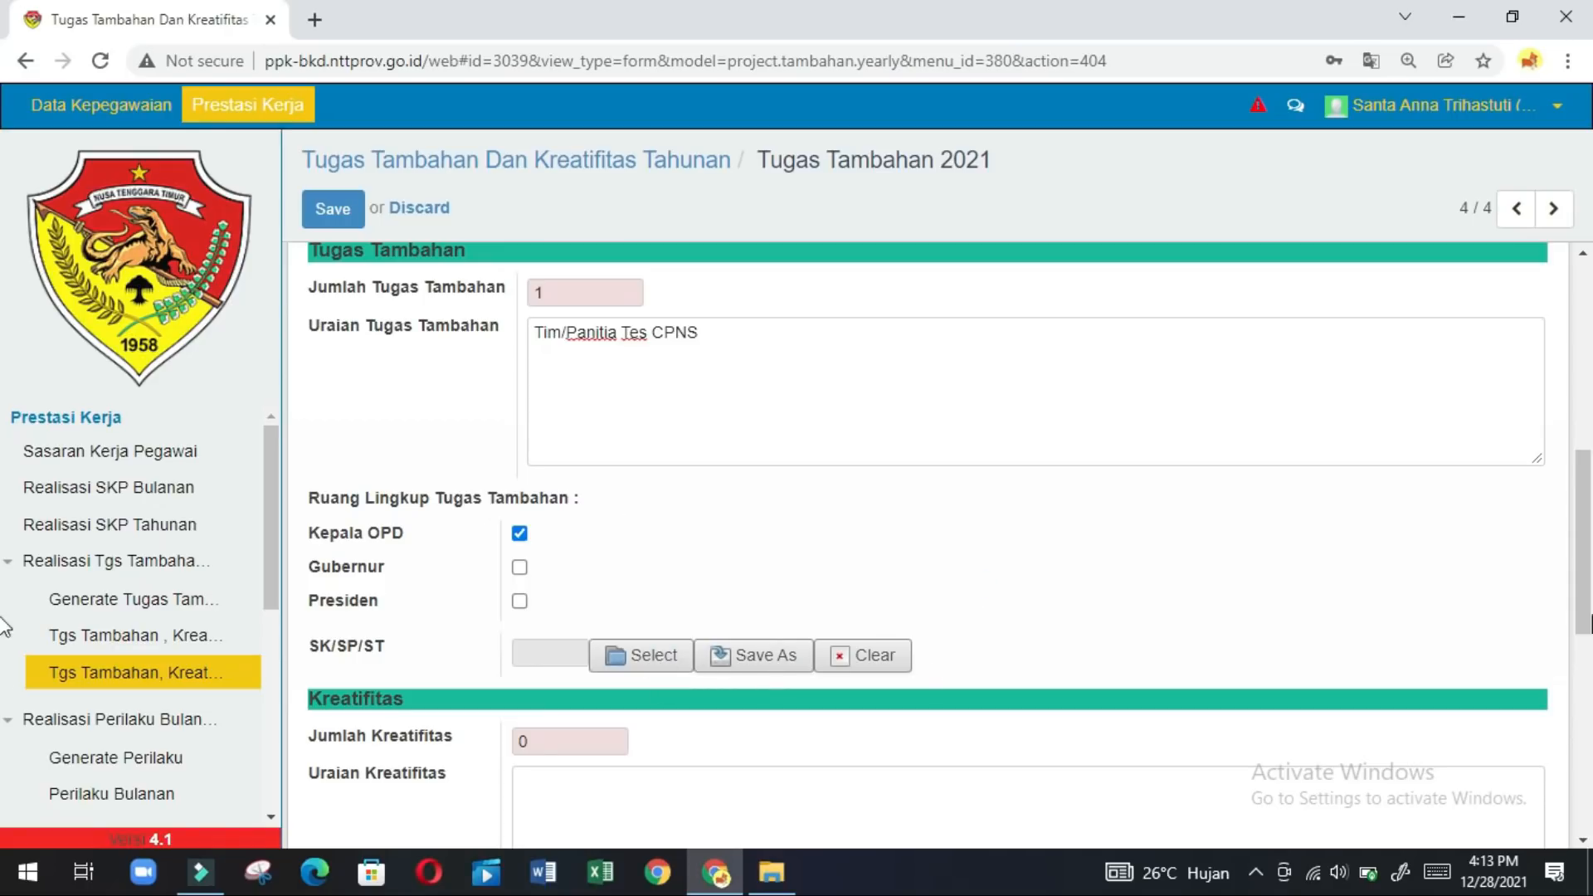
pyautogui.click(1577, 841)
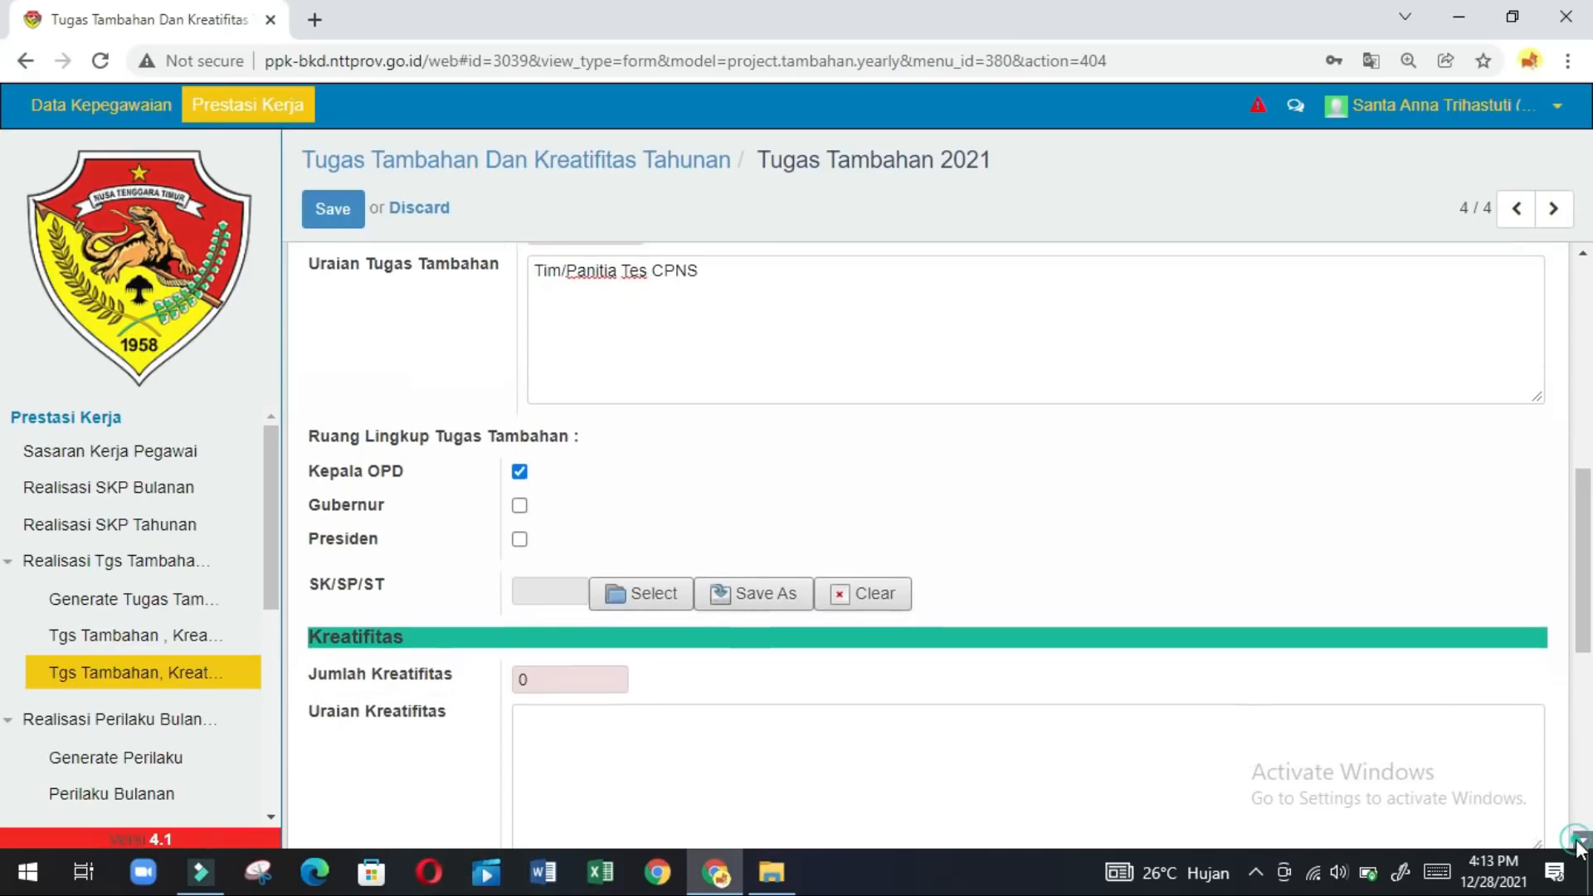
pyautogui.click(1578, 841)
pyautogui.click(1577, 842)
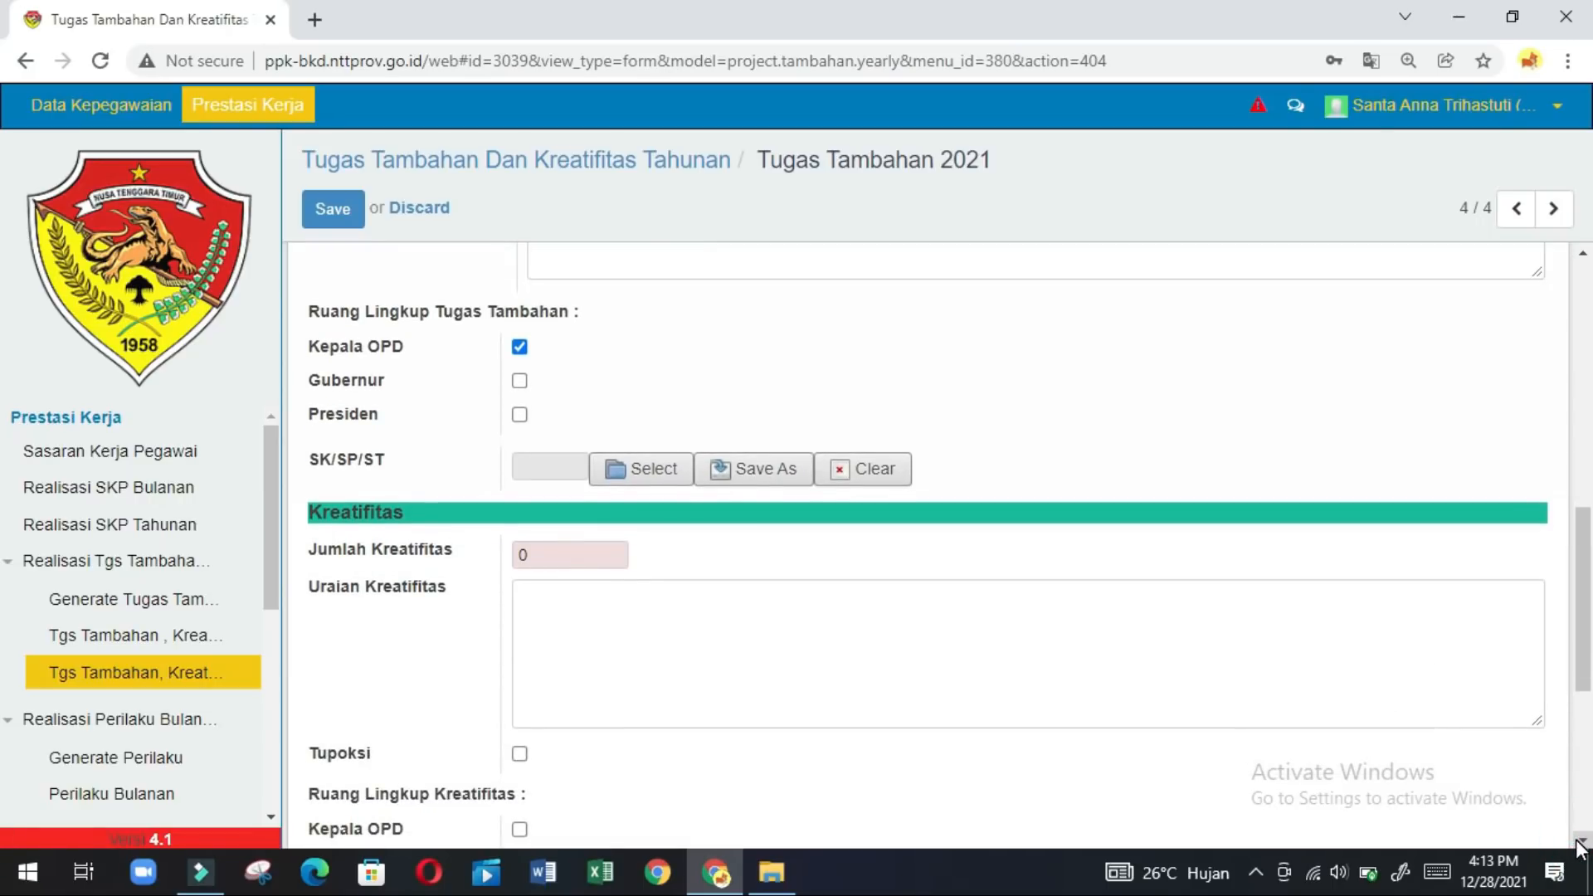
pyautogui.click(1577, 841)
pyautogui.click(1577, 841)
pyautogui.click(1577, 841)
pyautogui.click(1577, 841)
pyautogui.click(1577, 841)
pyautogui.click(1577, 841)
pyautogui.click(1578, 841)
pyautogui.click(1577, 841)
pyautogui.click(1577, 842)
pyautogui.click(1577, 841)
pyautogui.click(1578, 841)
pyautogui.click(1577, 841)
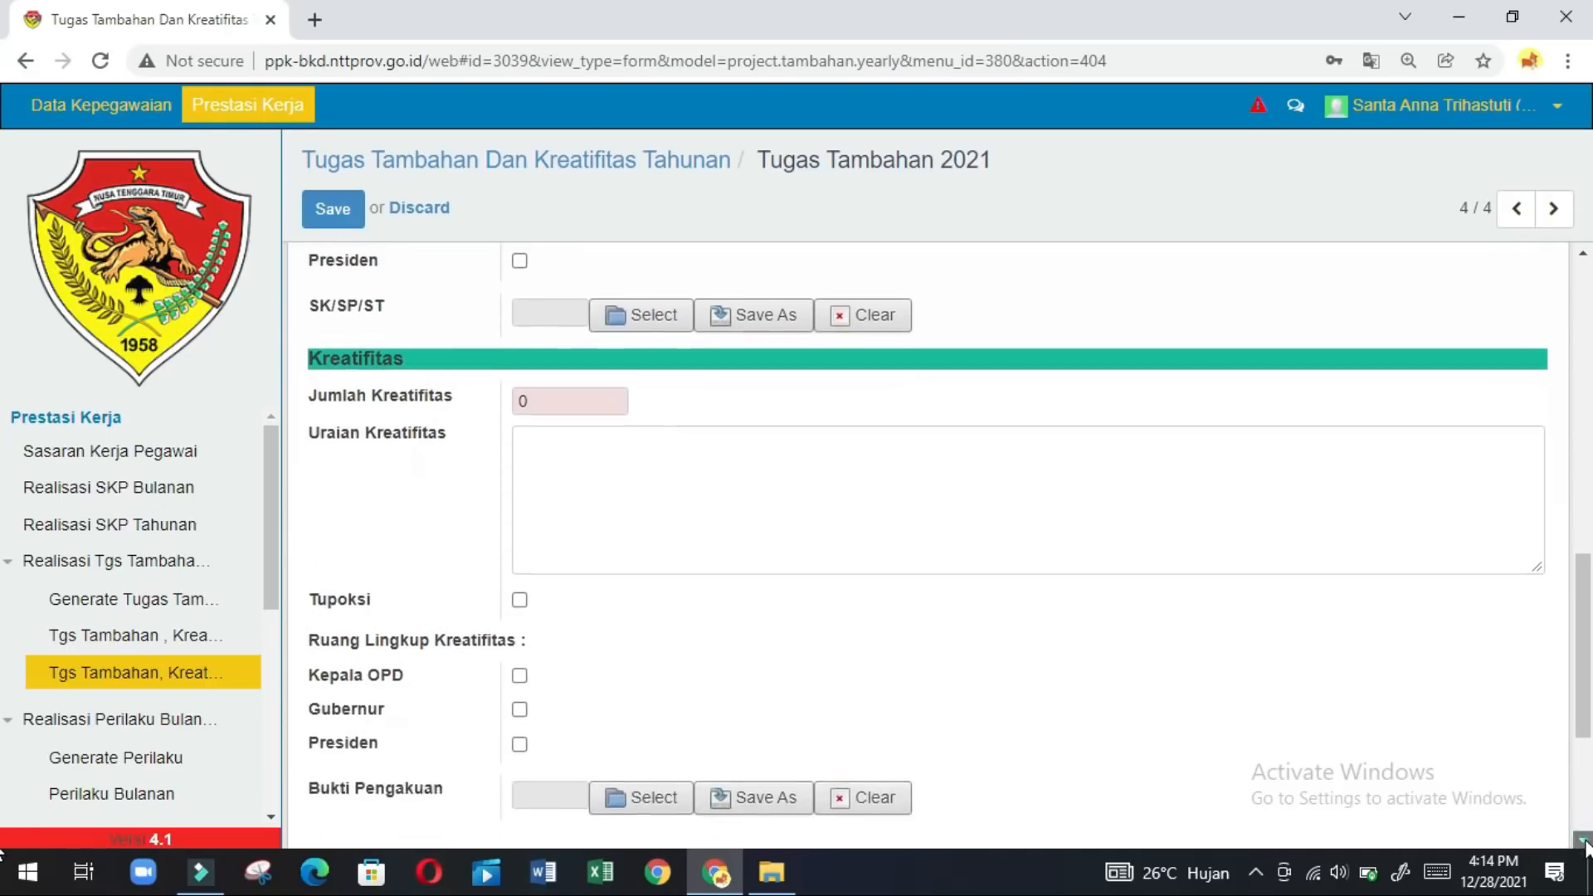
pyautogui.click(1583, 841)
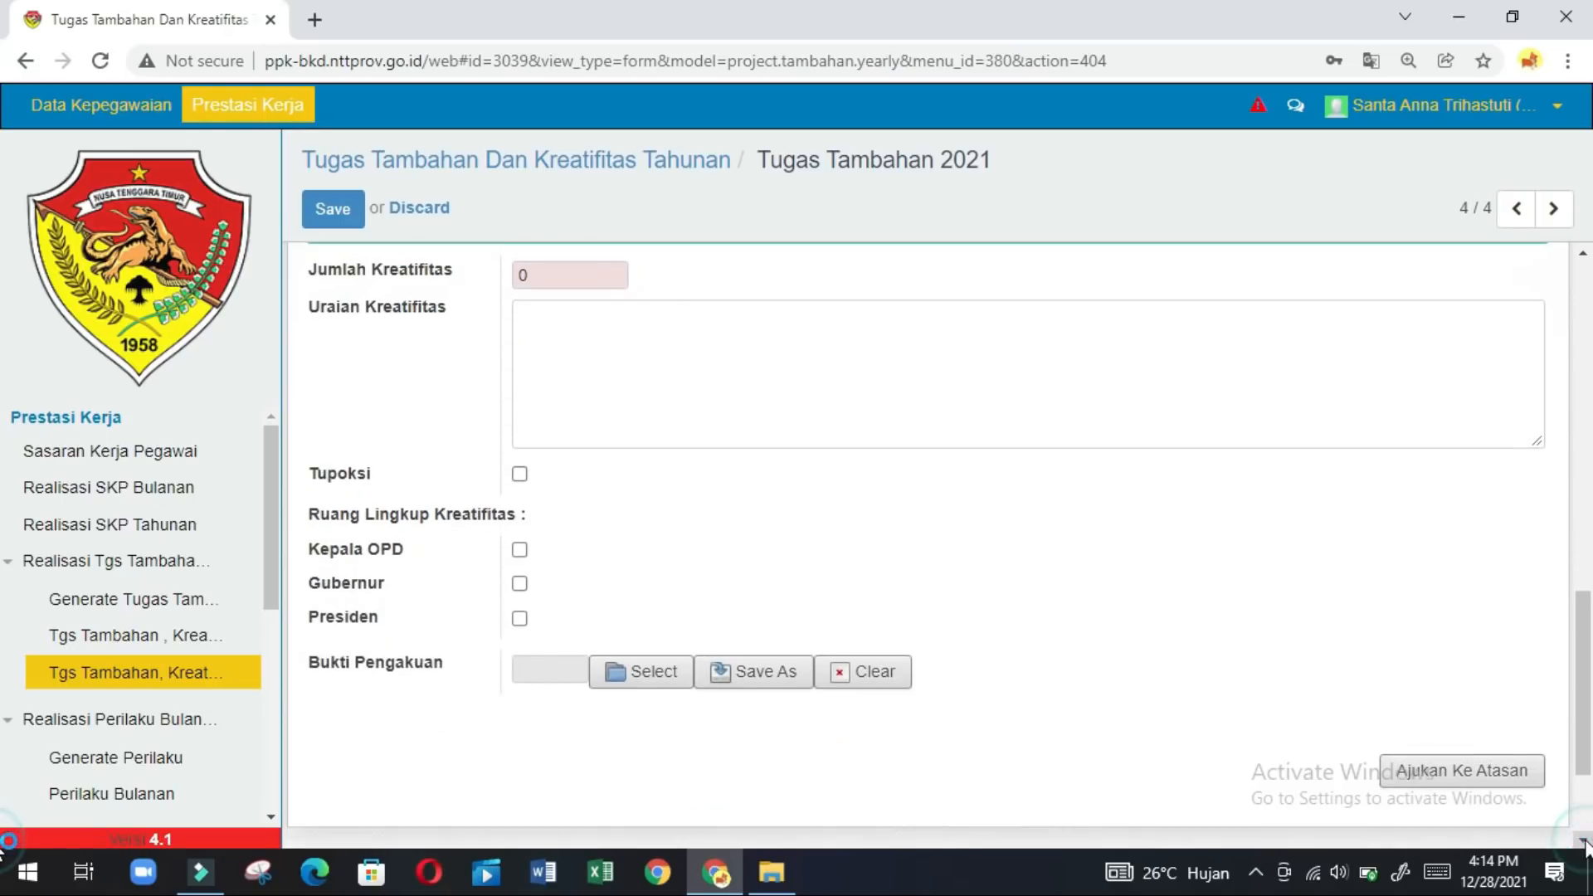
pyautogui.click(1288, 506)
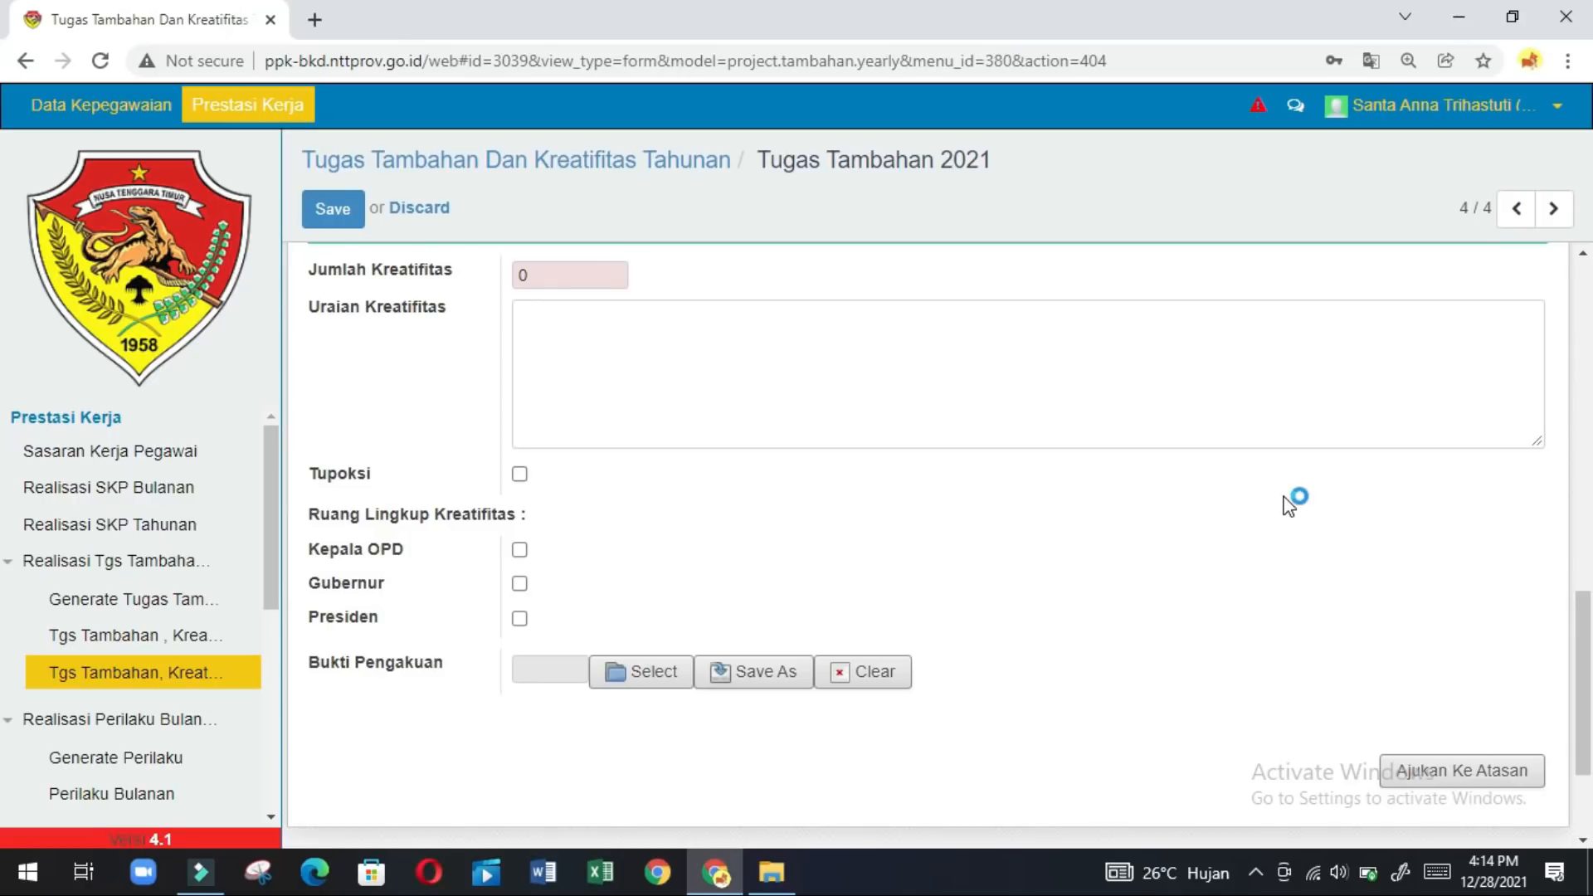
pyautogui.click(1584, 372)
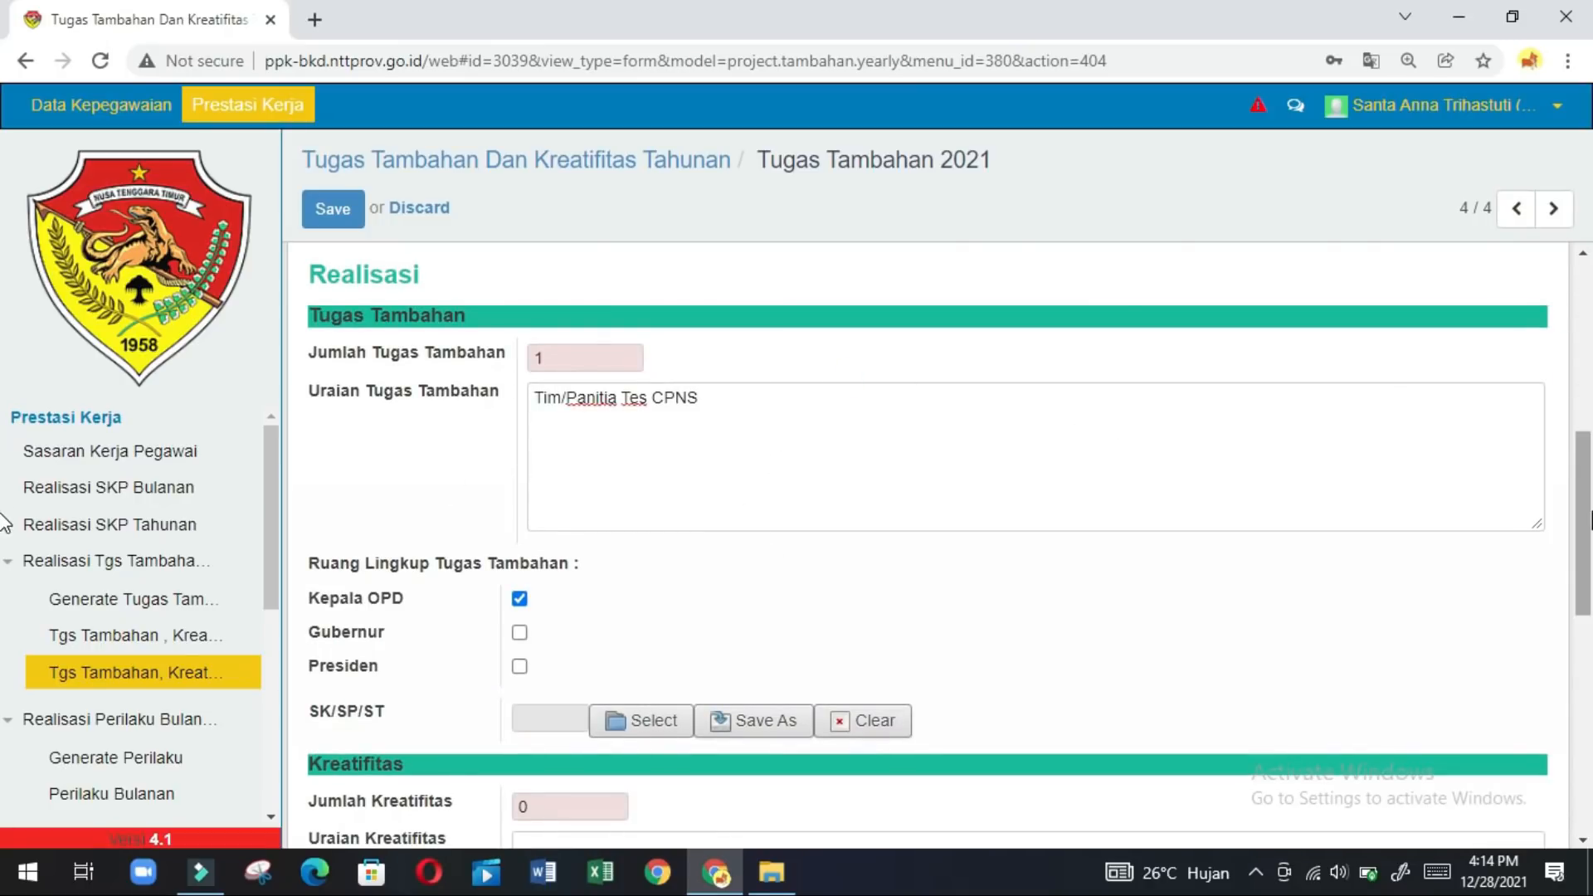
pyautogui.click(1582, 714)
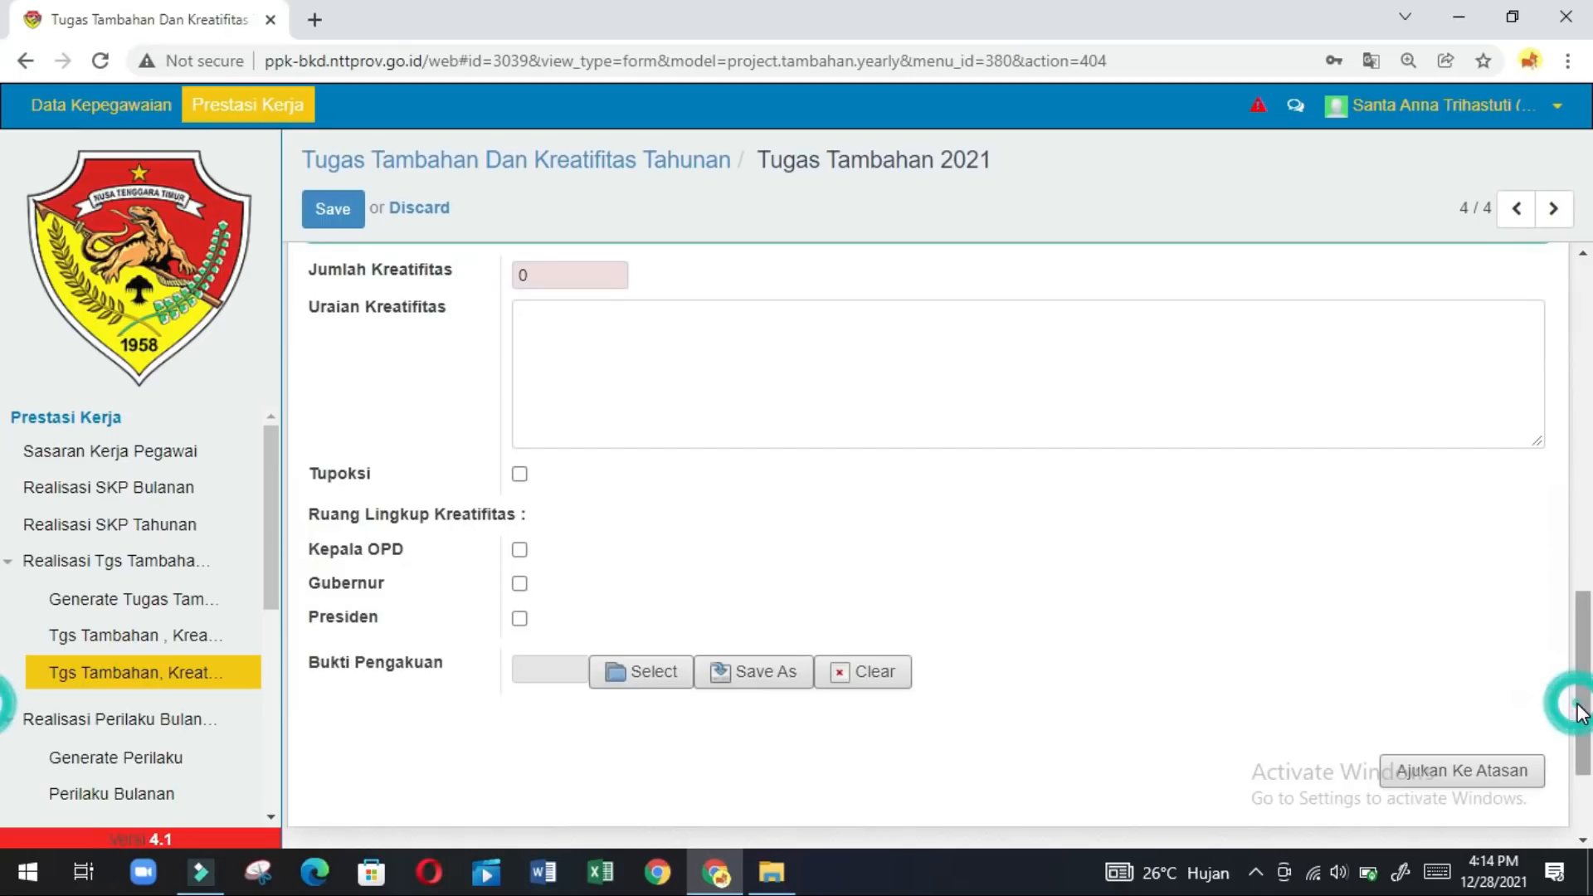
# Submit Tugas Tambahan 2021 to the superior (Ajukan Ke Atasan) and confirm with Ok.
pyautogui.click(1444, 779)
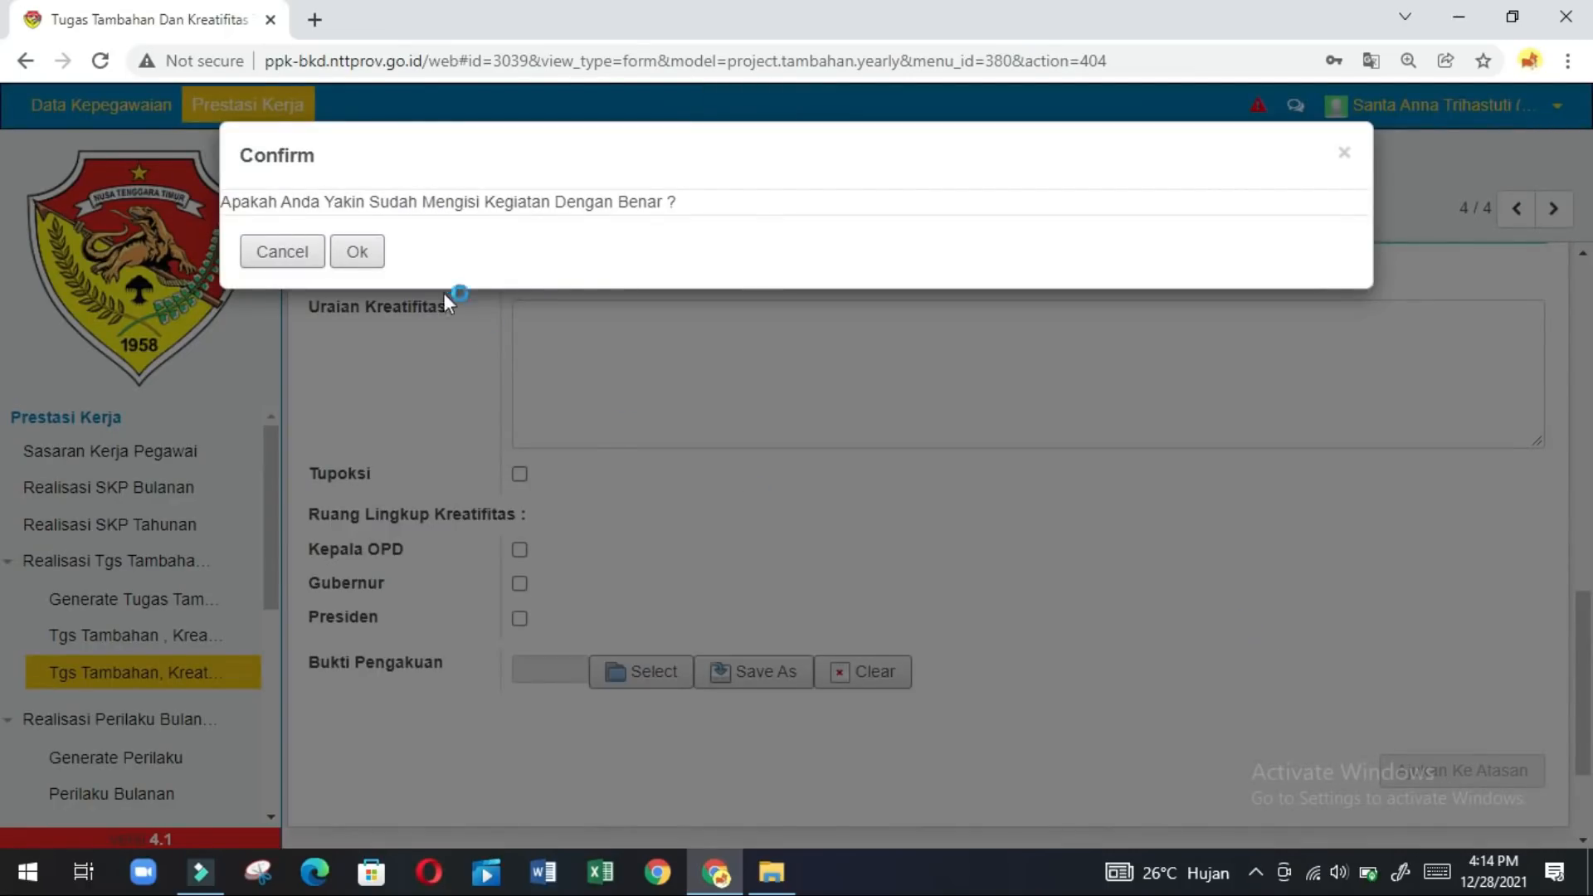
pyautogui.click(348, 254)
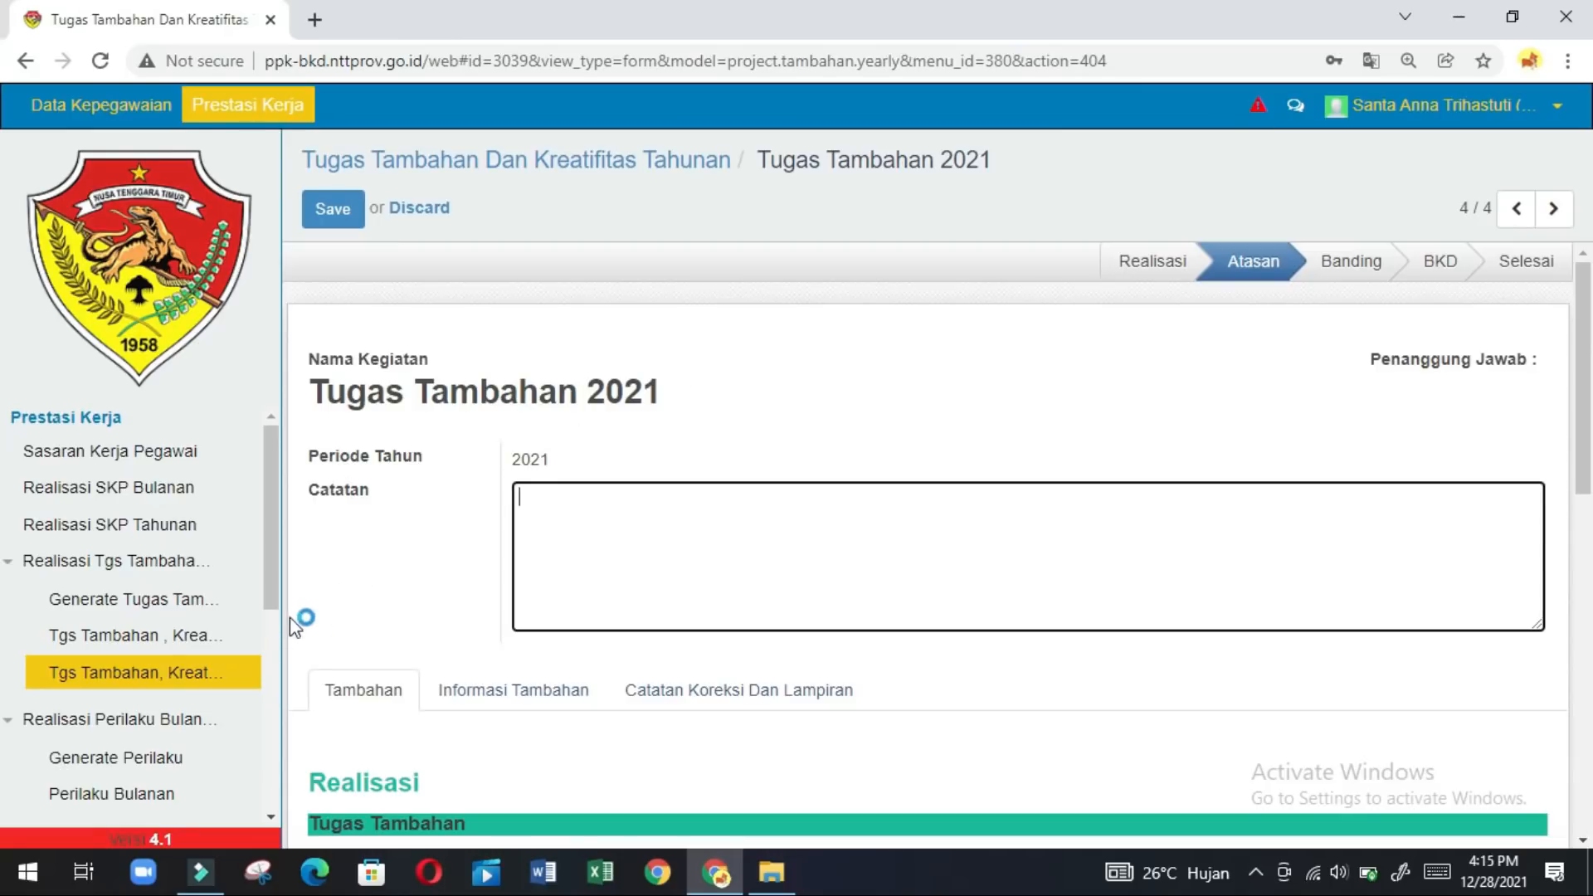
# Expand Laporan Kinerja Tahunan in the sidebar and open the Formulir Penilaian Prestasi Kerja report.
pyautogui.click(271, 817)
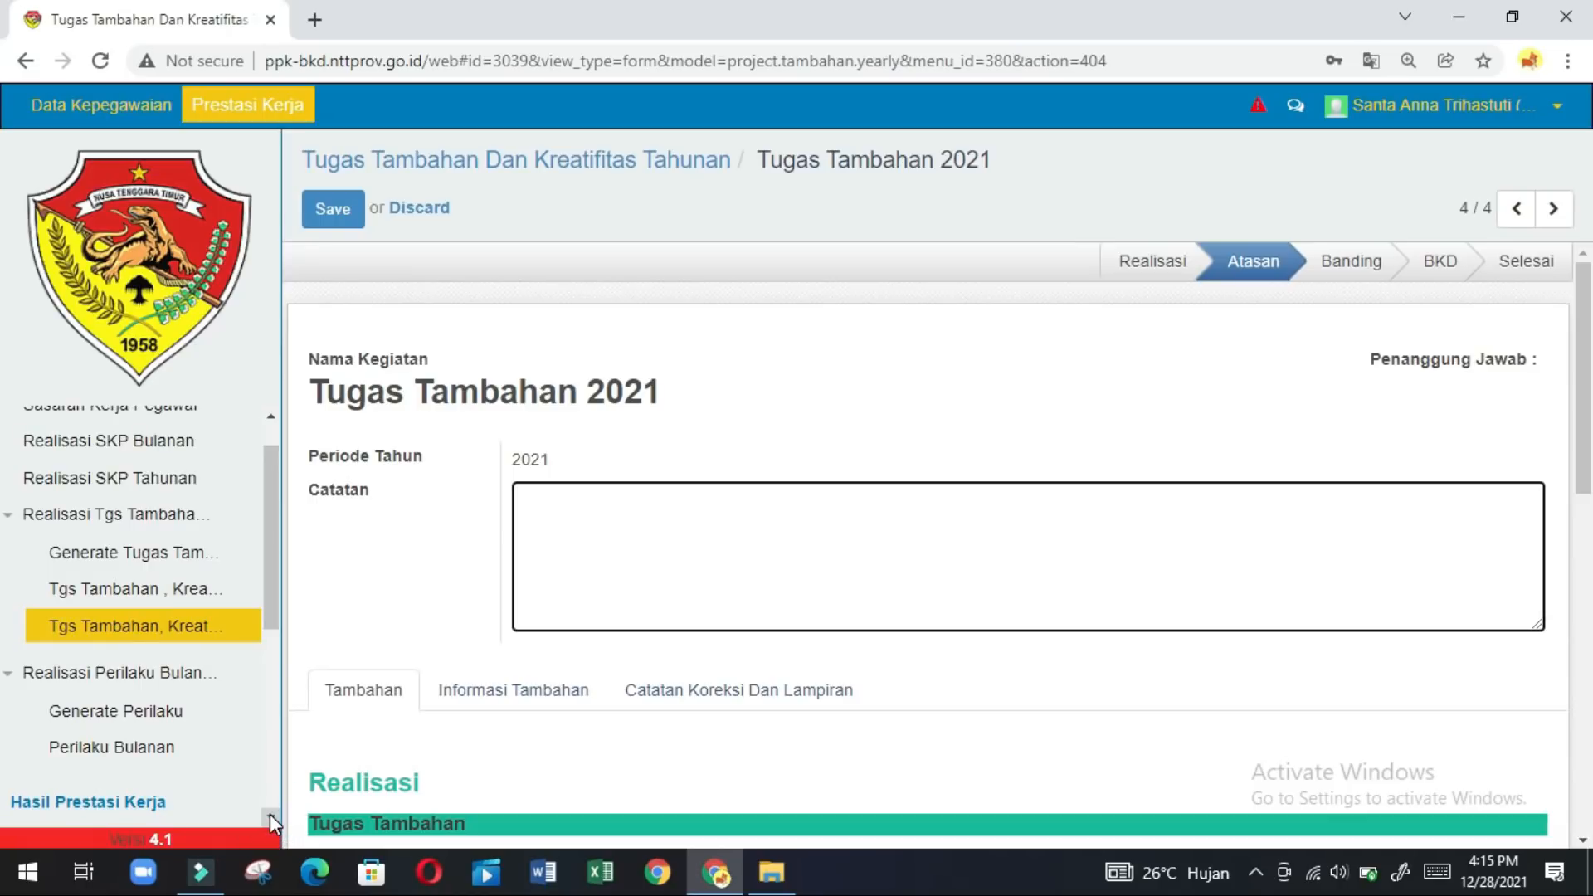
pyautogui.click(271, 816)
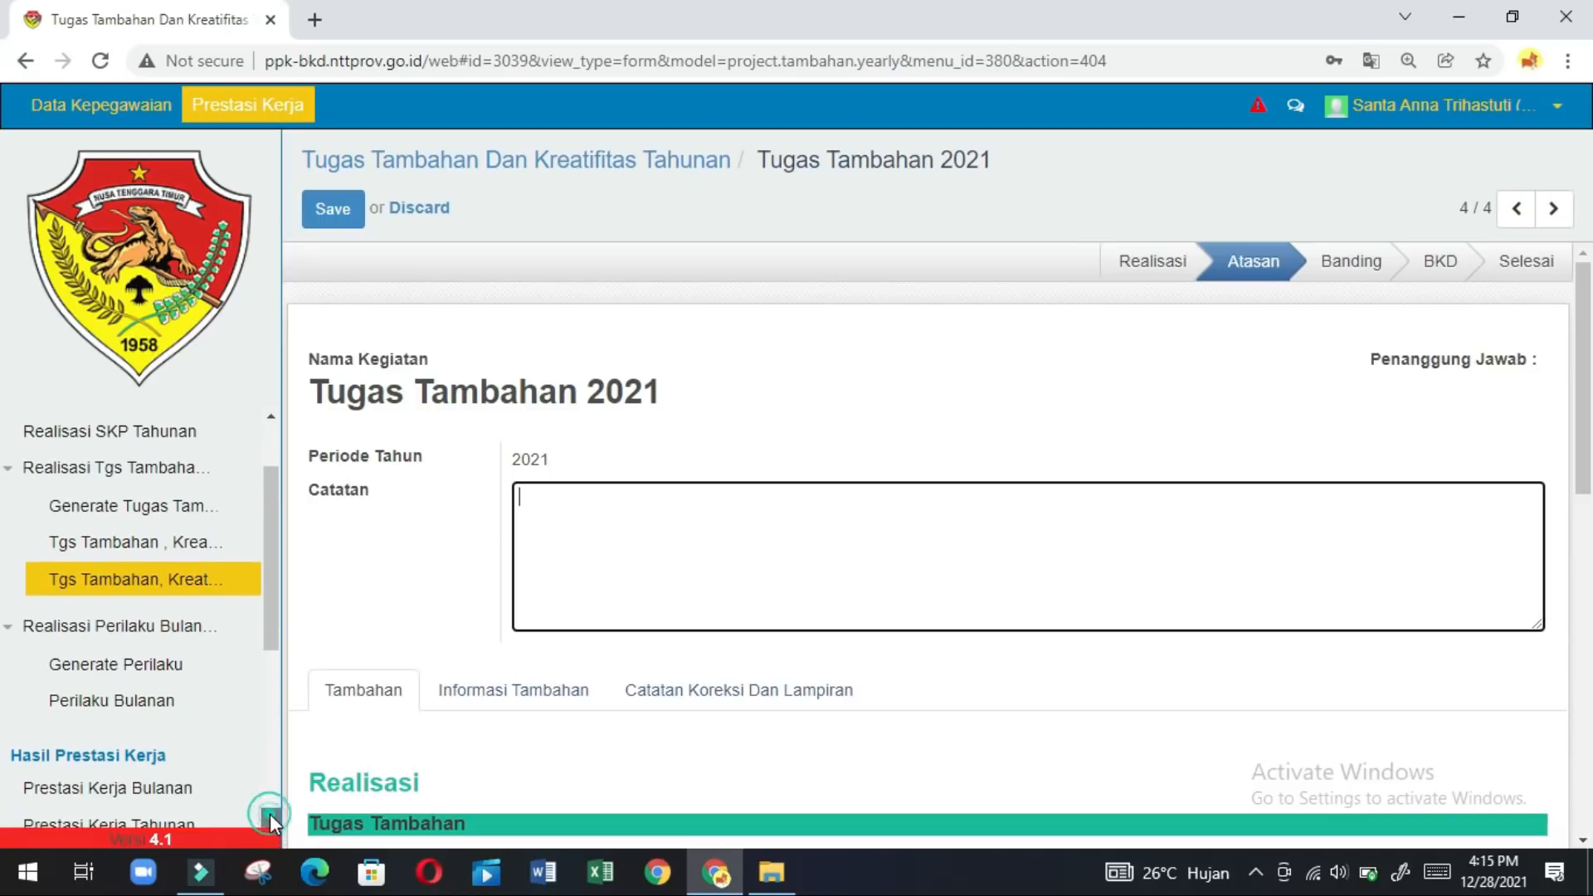
pyautogui.doubleClick(270, 817)
pyautogui.click(270, 816)
pyautogui.click(271, 816)
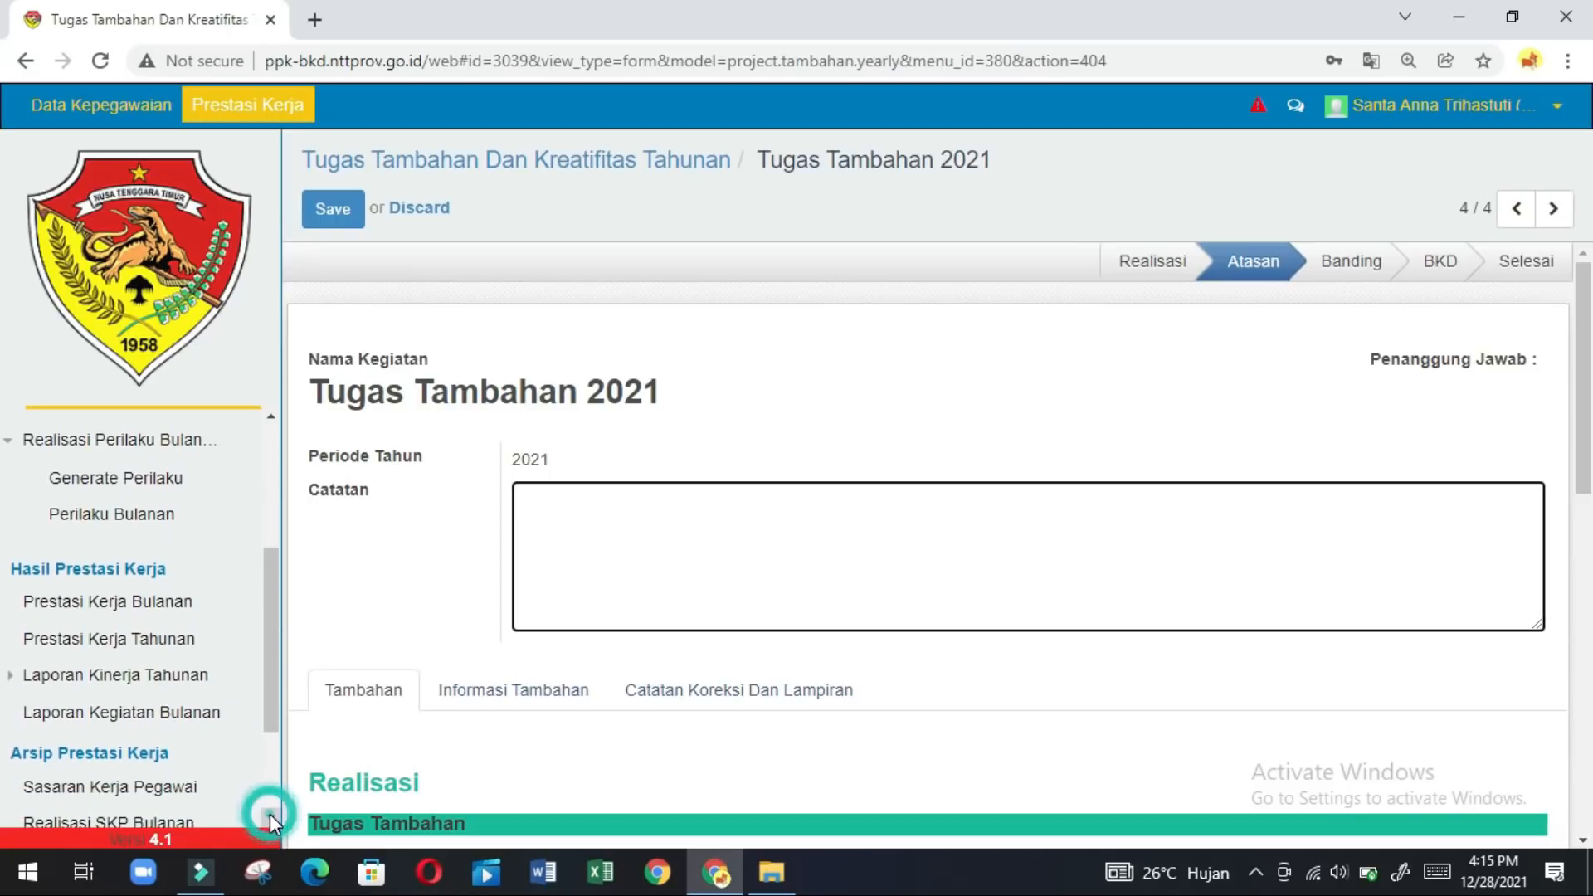
pyautogui.click(270, 817)
pyautogui.click(271, 816)
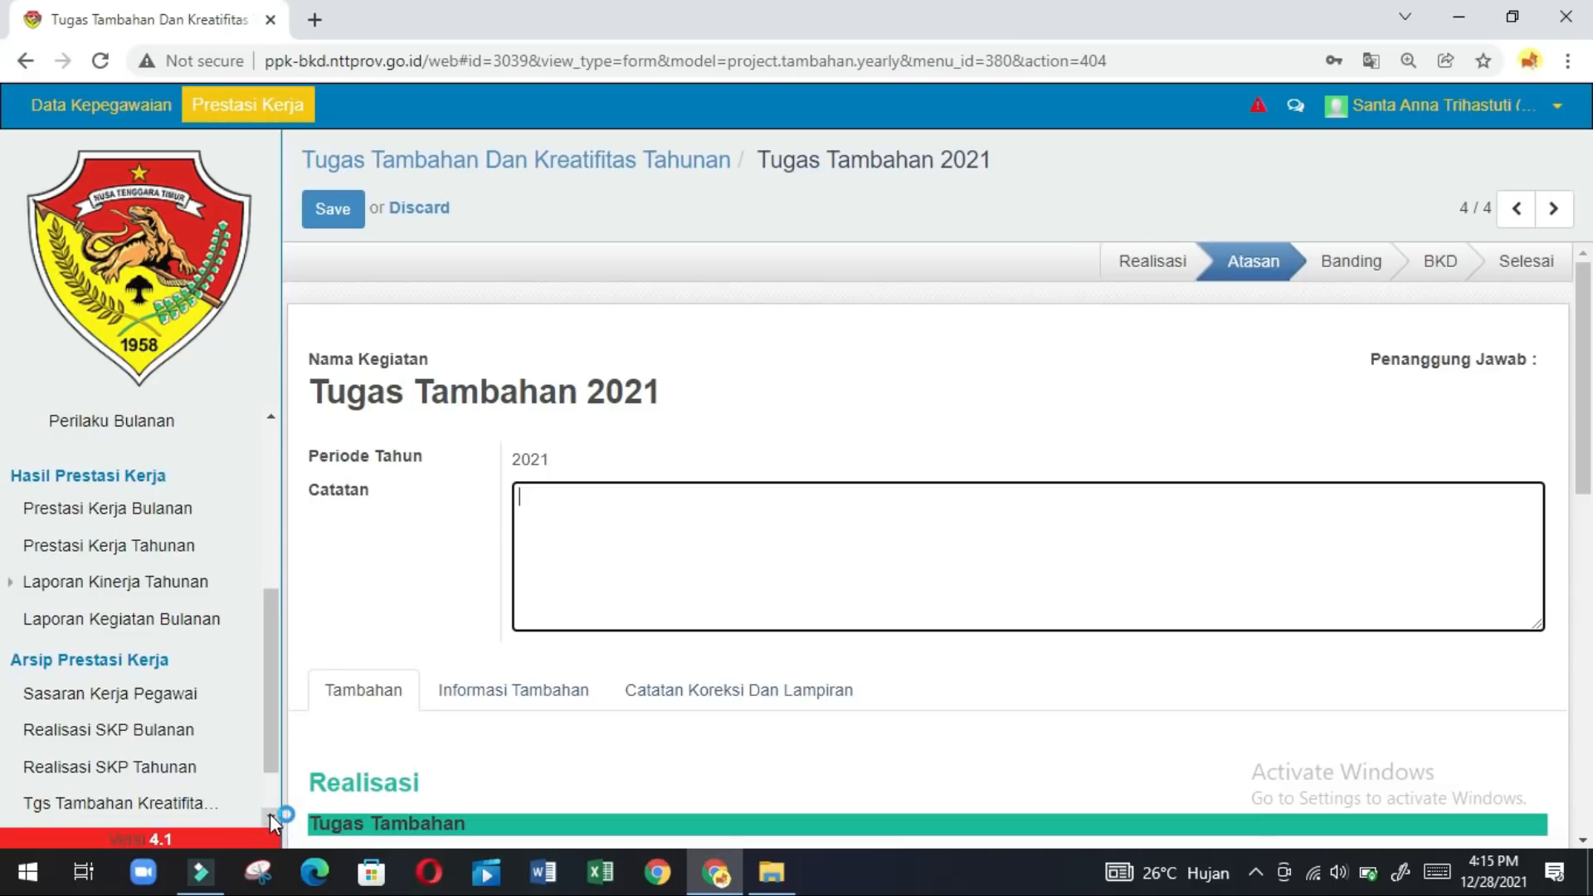
pyautogui.doubleClick(270, 817)
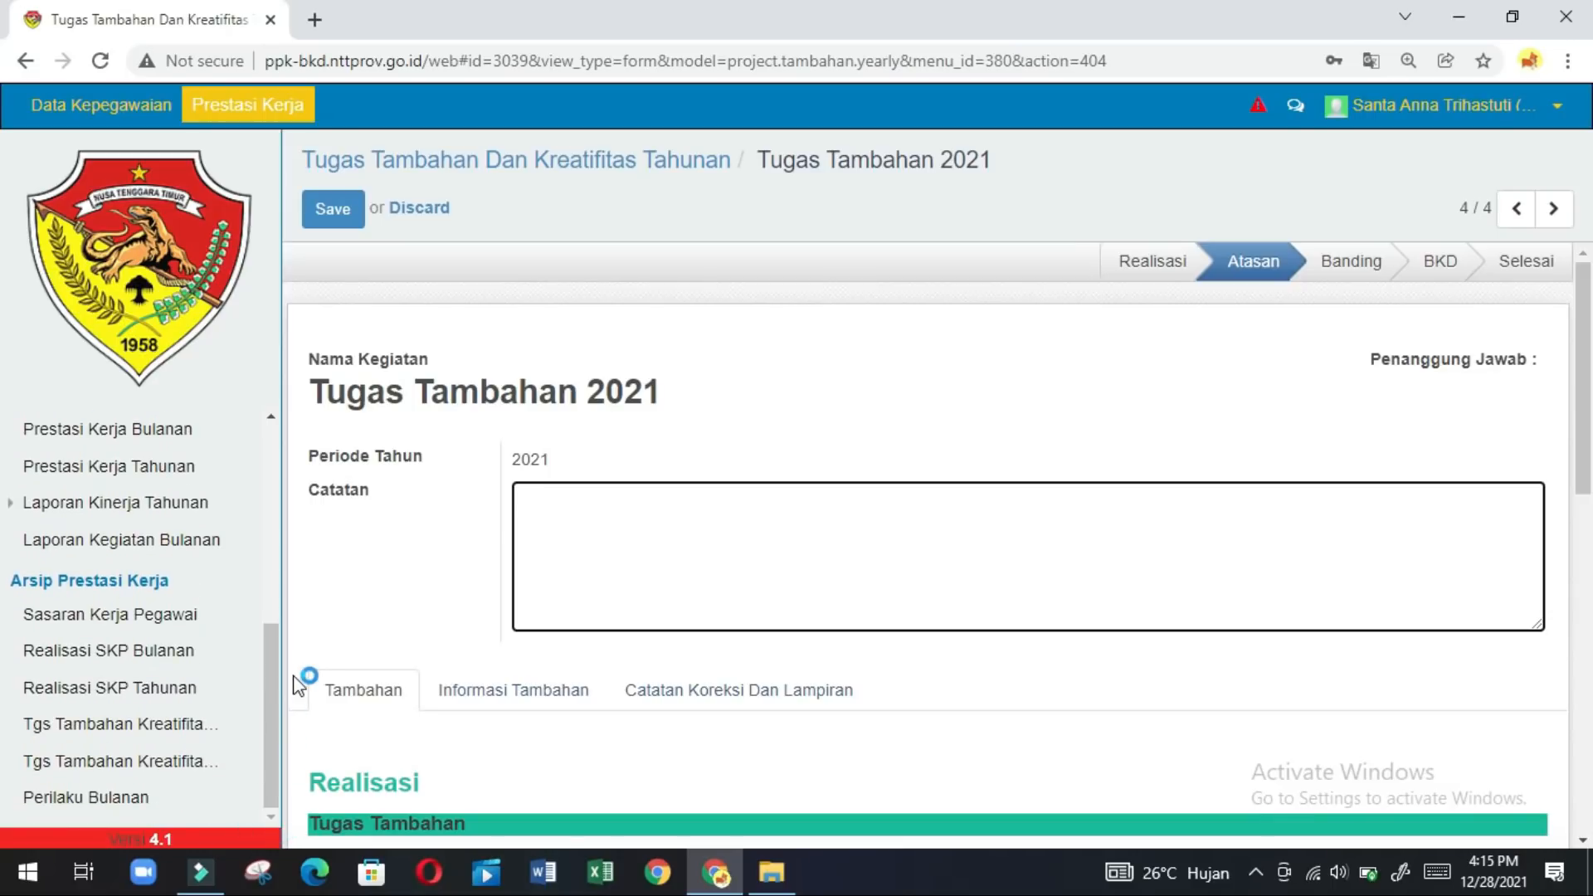
pyautogui.doubleClick(271, 416)
pyautogui.click(271, 416)
pyautogui.click(271, 416)
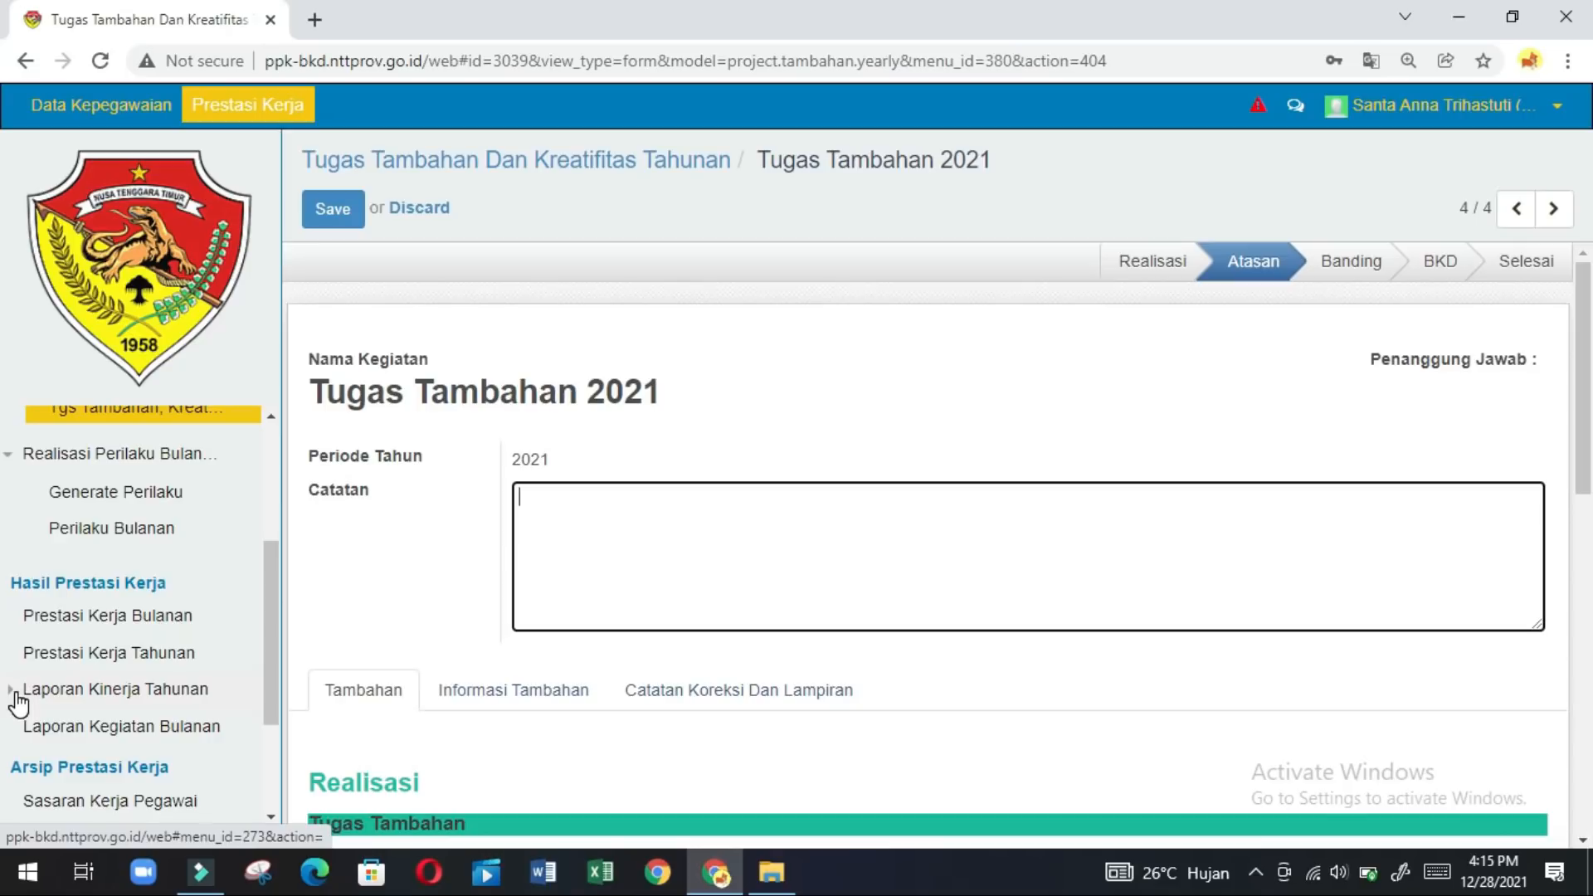
pyautogui.click(19, 701)
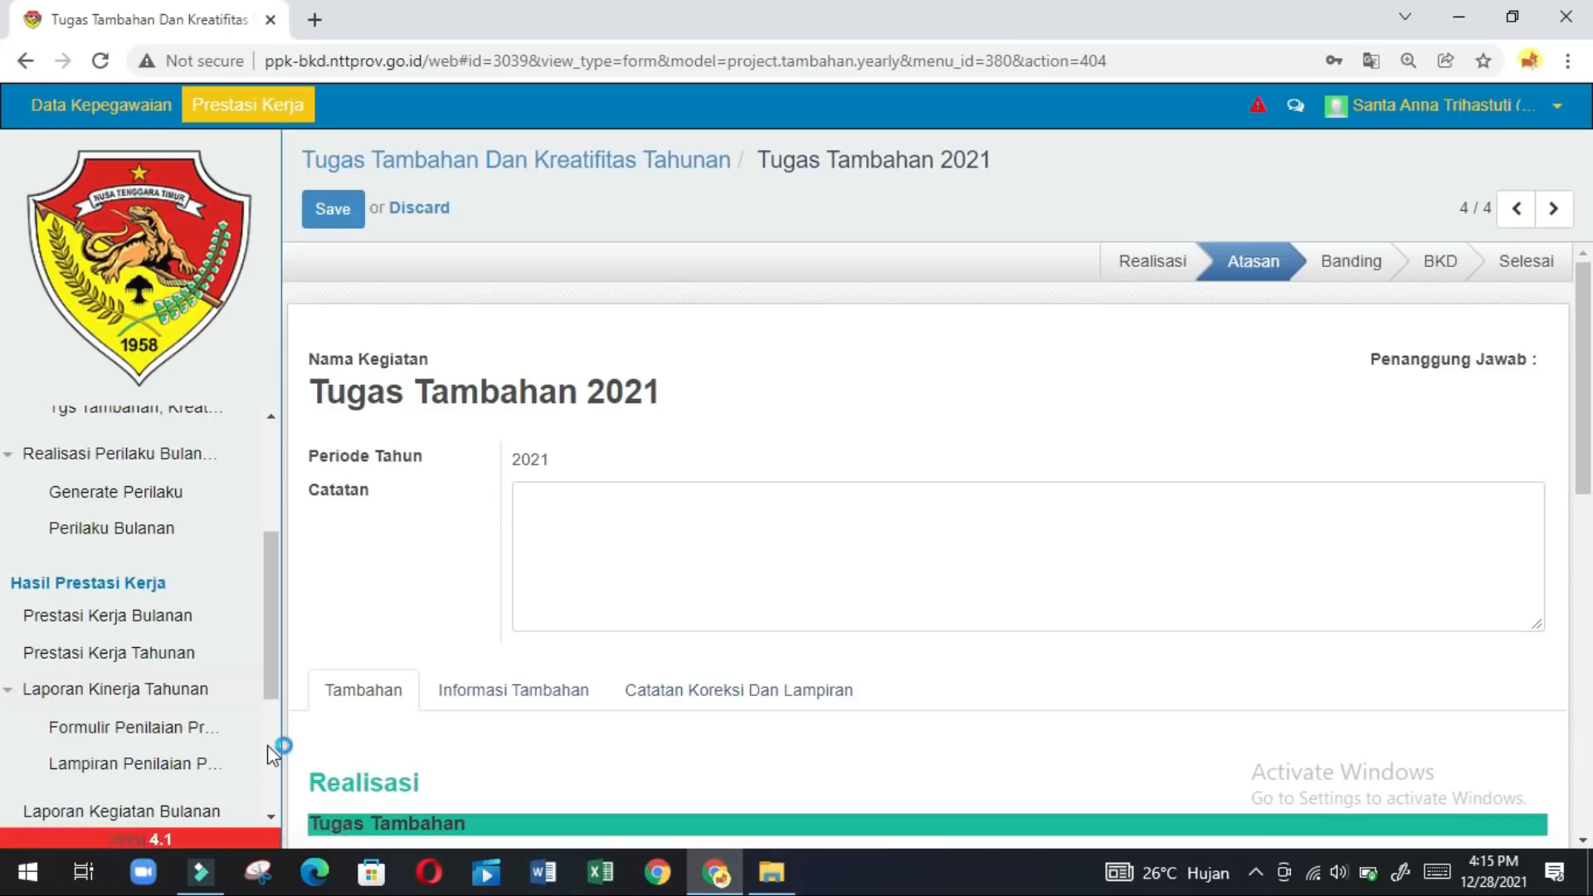
pyautogui.click(182, 730)
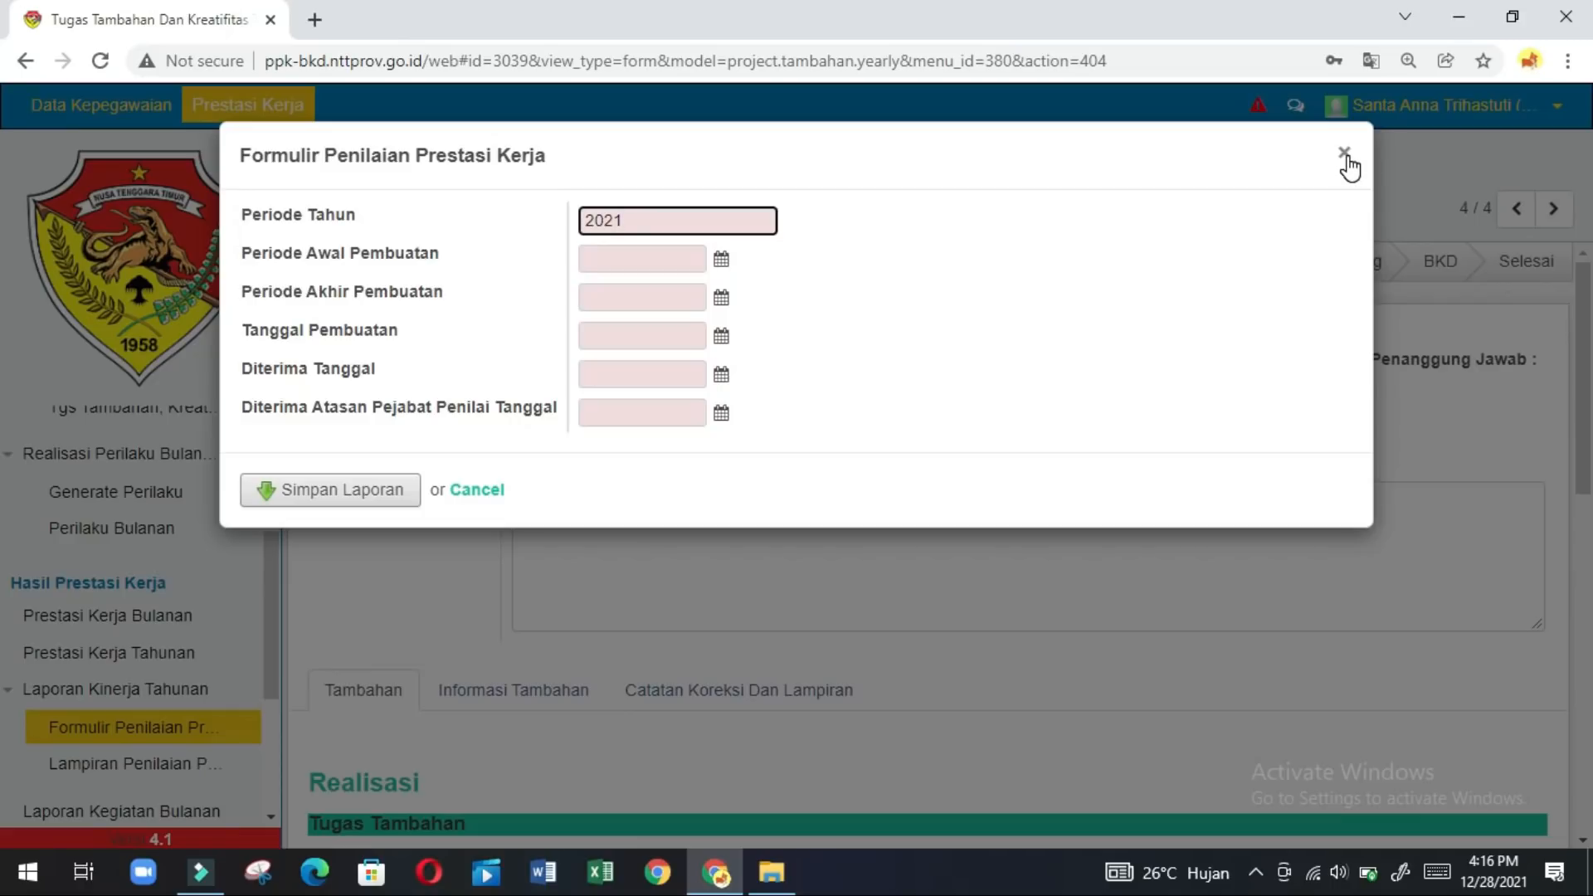
# Change Periode Tahun from 2021 to 2020 and set the period from 1-1-2020 to 31-12-2020.
pyautogui.press('BackSpace')
pyautogui.write('0')
pyautogui.click(688, 261)
pyautogui.write('1')
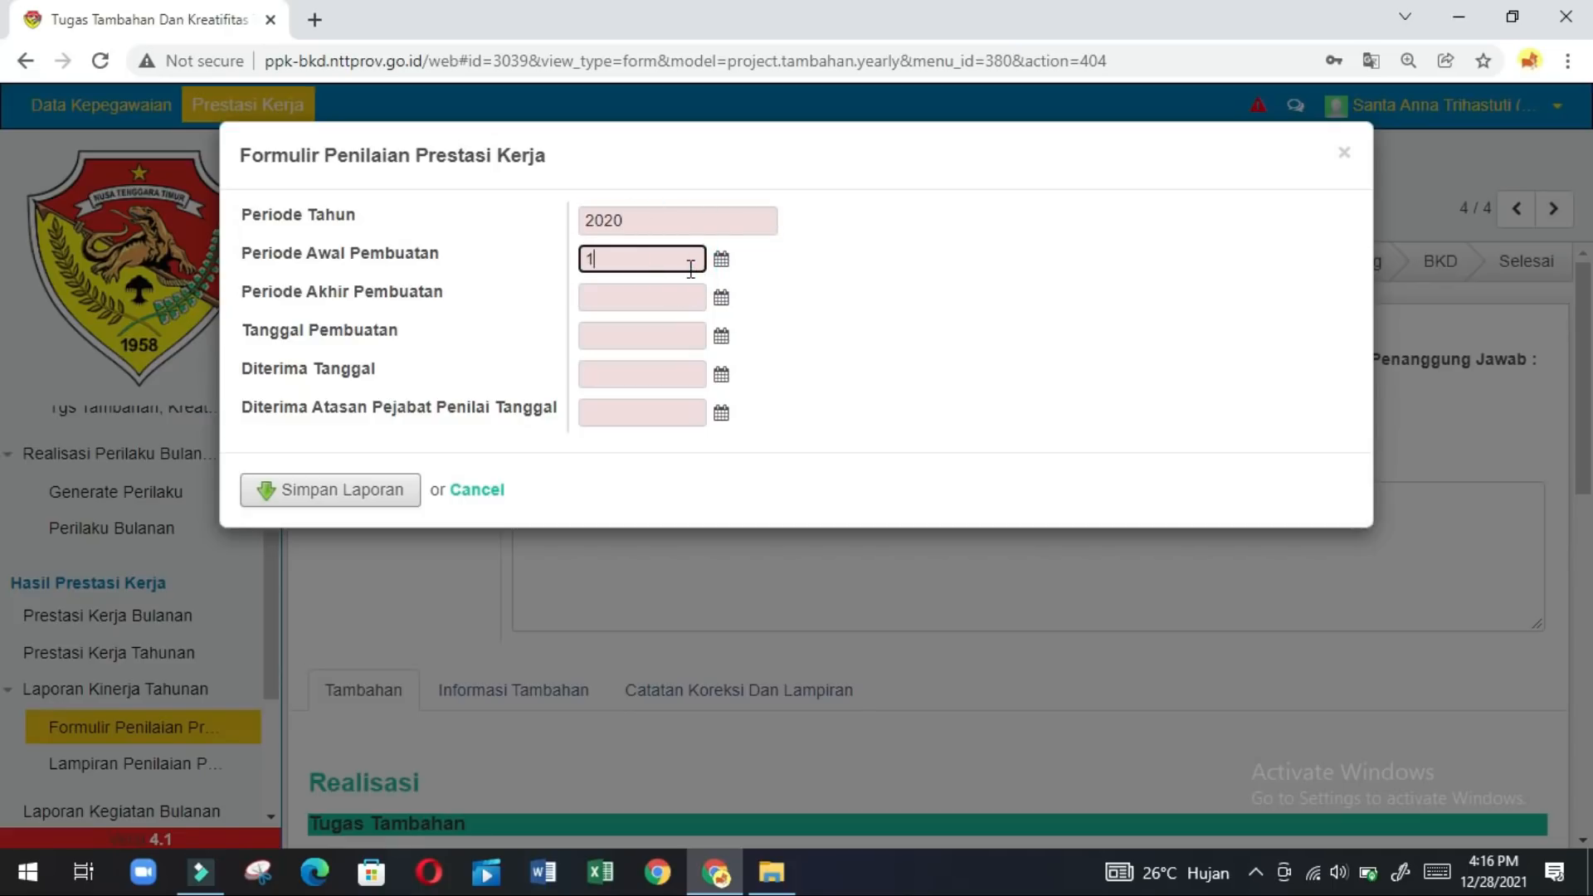
pyautogui.write('-1-2020')
pyautogui.click(643, 304)
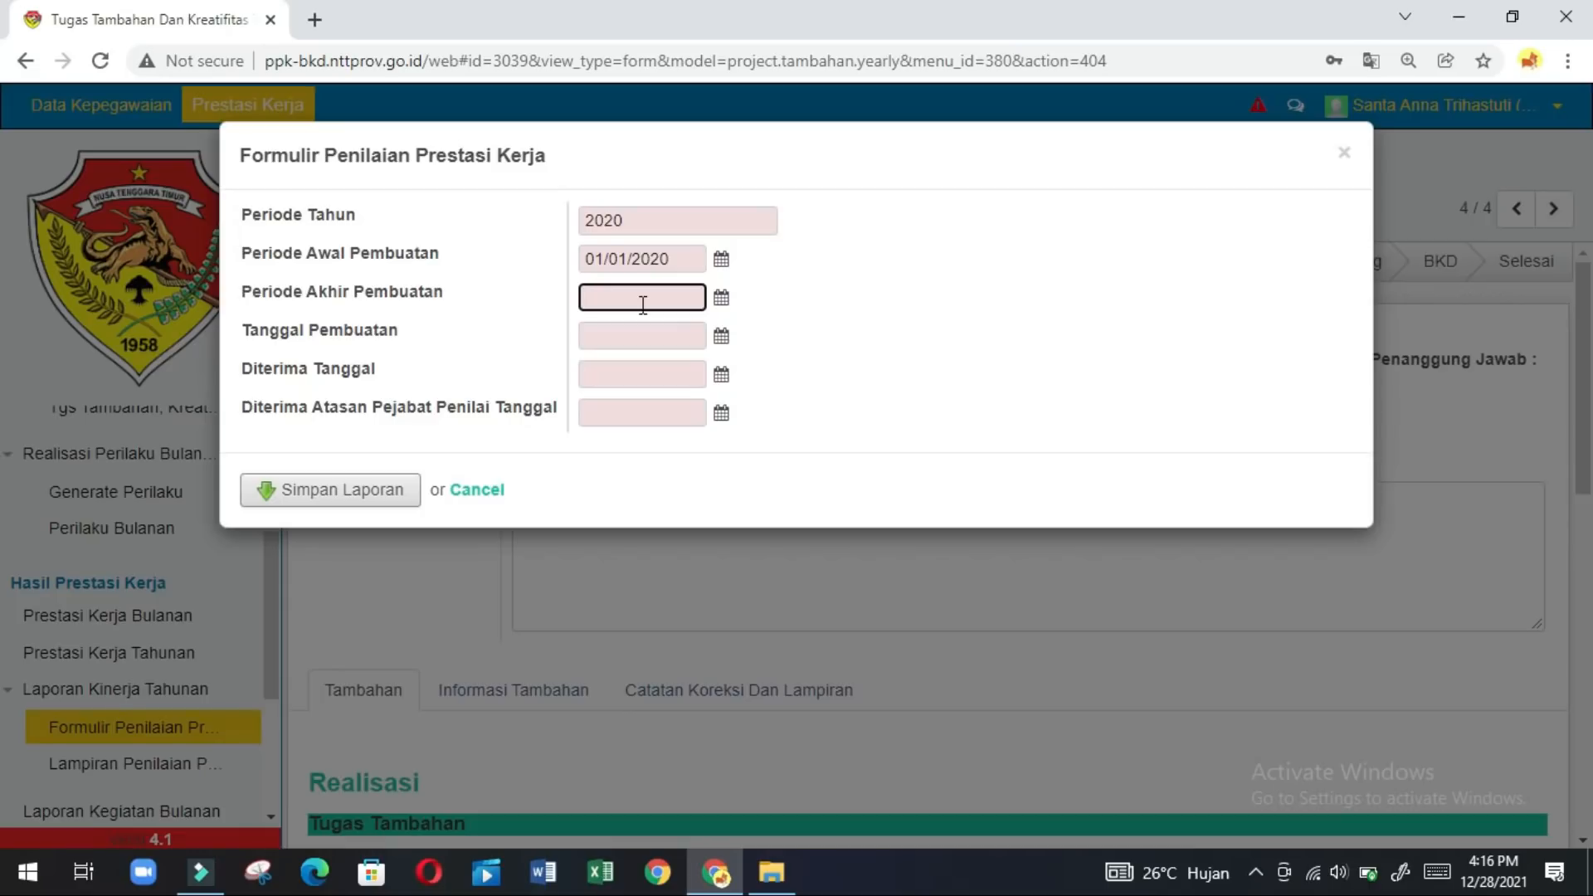
pyautogui.write('31-12-2020')
# Enter Diterima Tanggal 3-1-2021 and Diterima Atasan 5-1-2021, then save with Simpan Laporan.
pyautogui.click(633, 332)
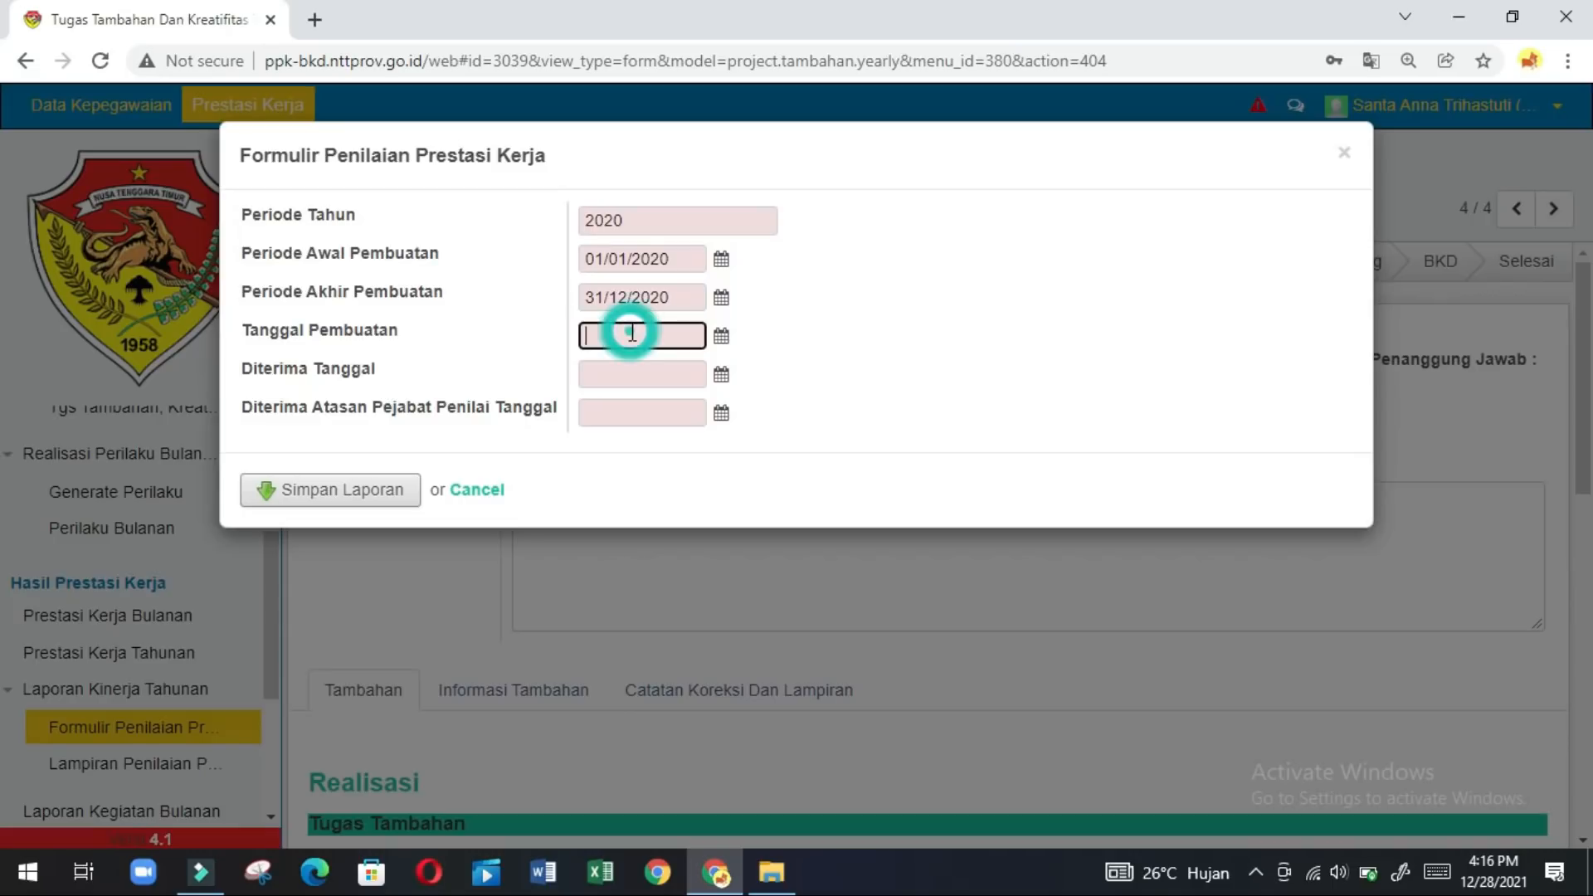
pyautogui.write('31-12-2020')
pyautogui.click(630, 383)
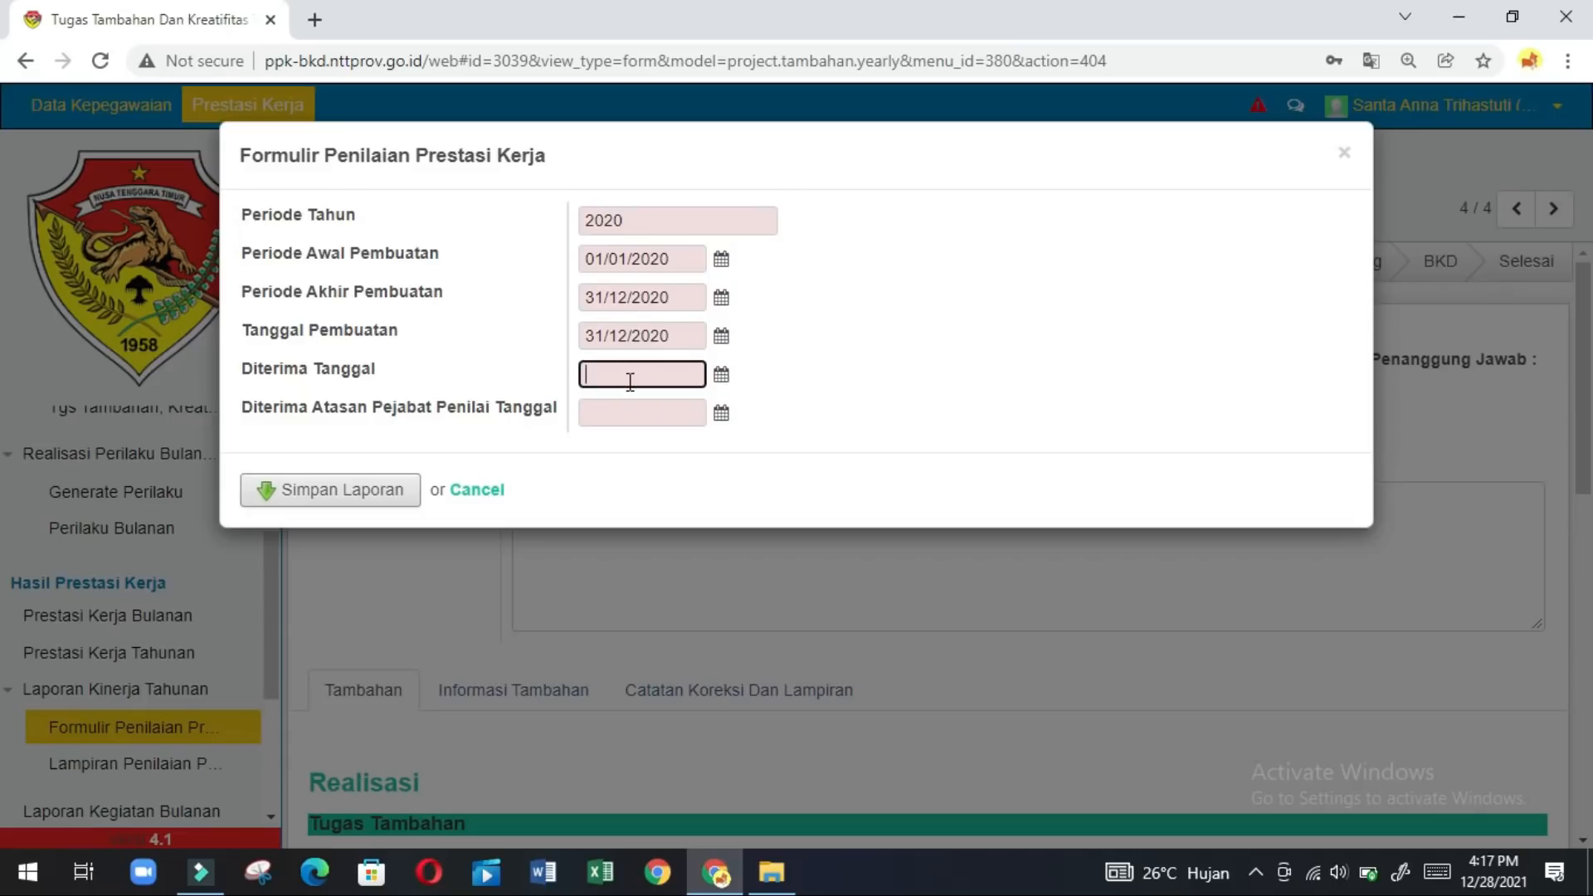
pyautogui.write('3')
pyautogui.write('-1')
pyautogui.write('-')
pyautogui.write('2')
pyautogui.press('BackSpace')
pyautogui.press('BackSpace')
pyautogui.write('-202')
pyautogui.write('1')
pyautogui.click(665, 409)
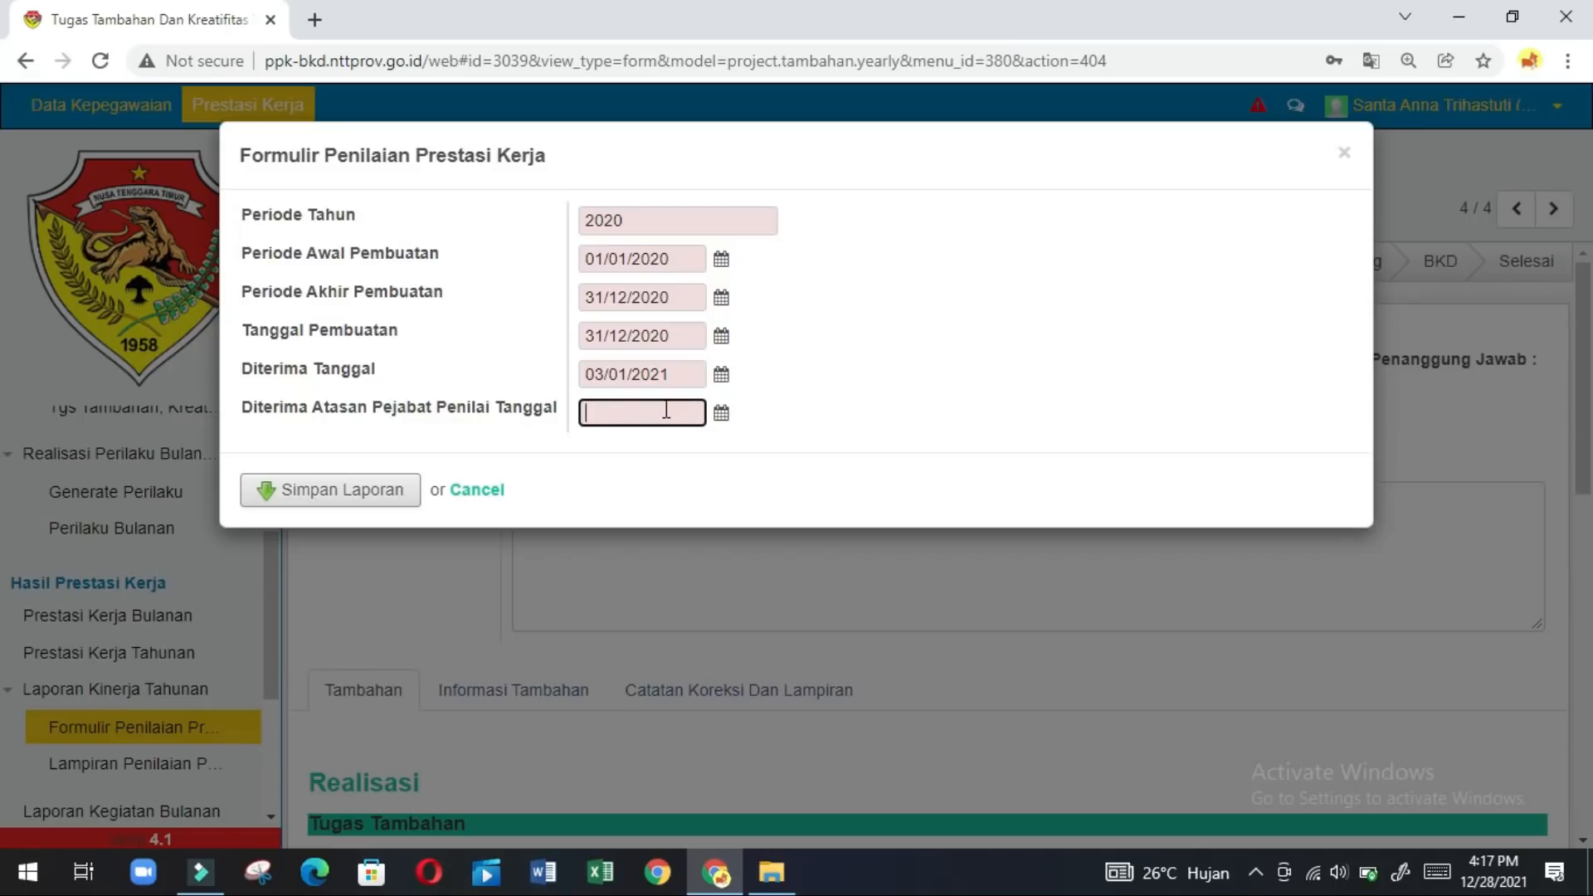
pyautogui.write('5-1-2021')
pyautogui.click(366, 490)
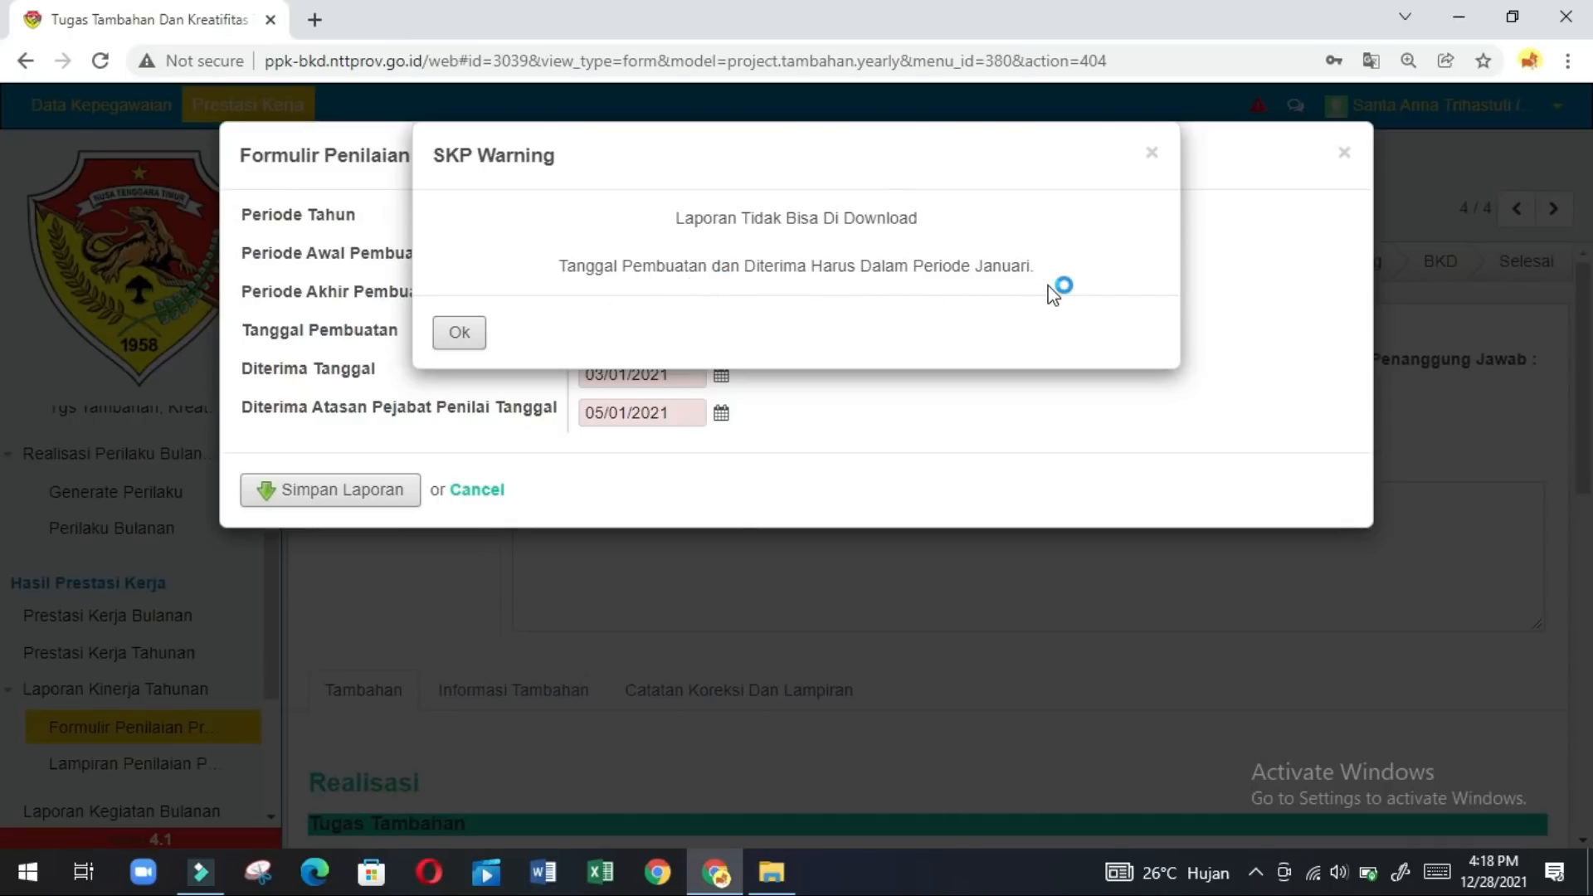
# Dismiss the January-date warning and correct Tanggal Pembuatan to 03/01/2020.
pyautogui.click(457, 338)
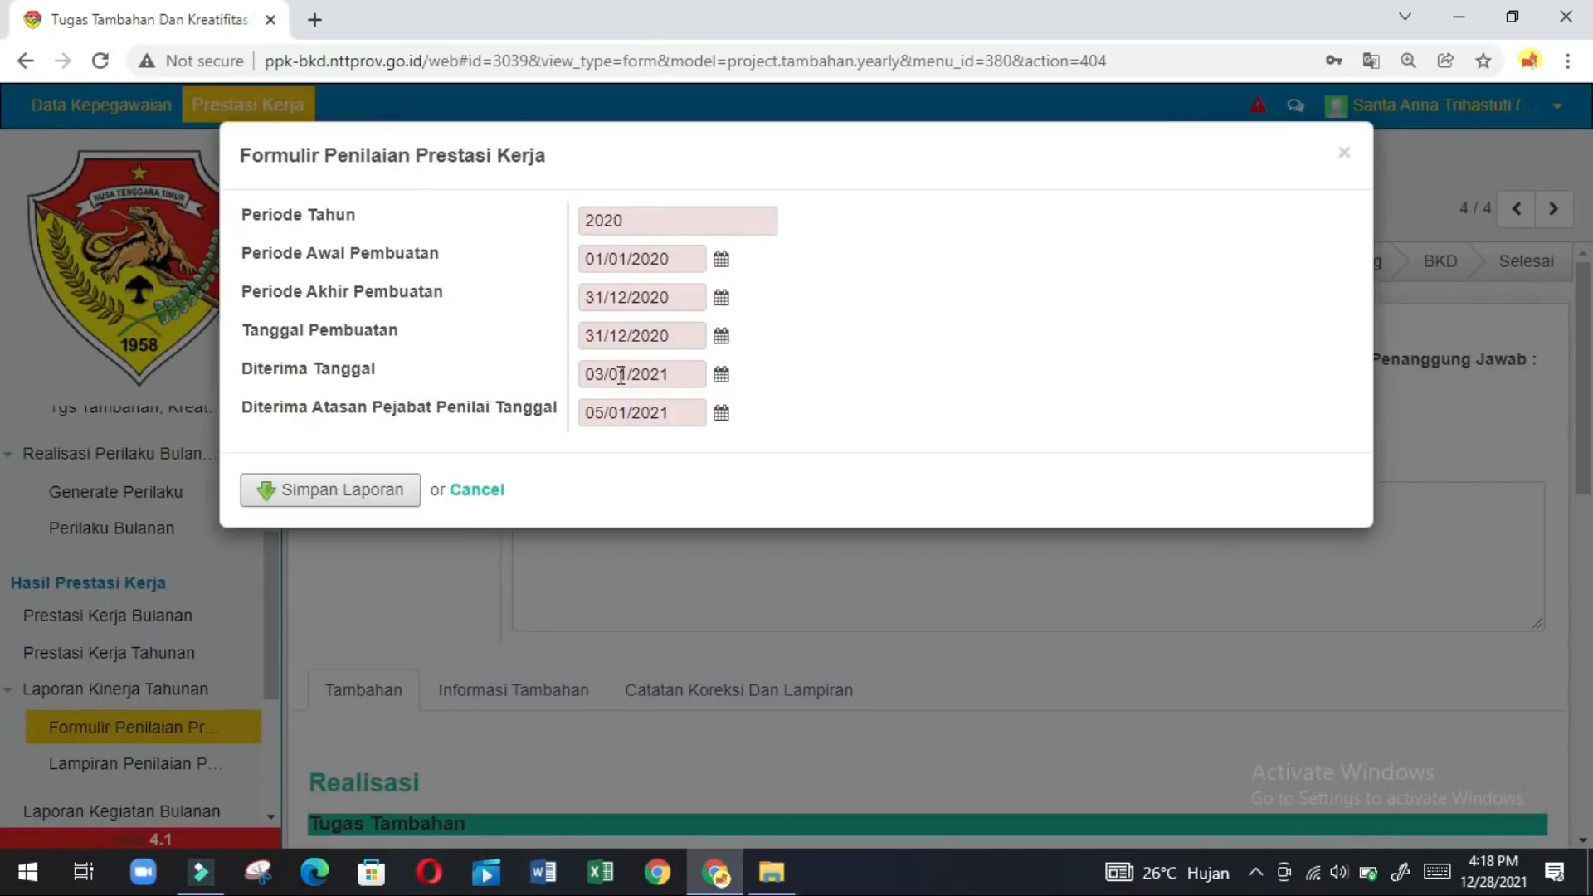
pyautogui.click(602, 336)
pyautogui.press('BackSpace')
pyautogui.press('BackSpace')
pyautogui.write('03')
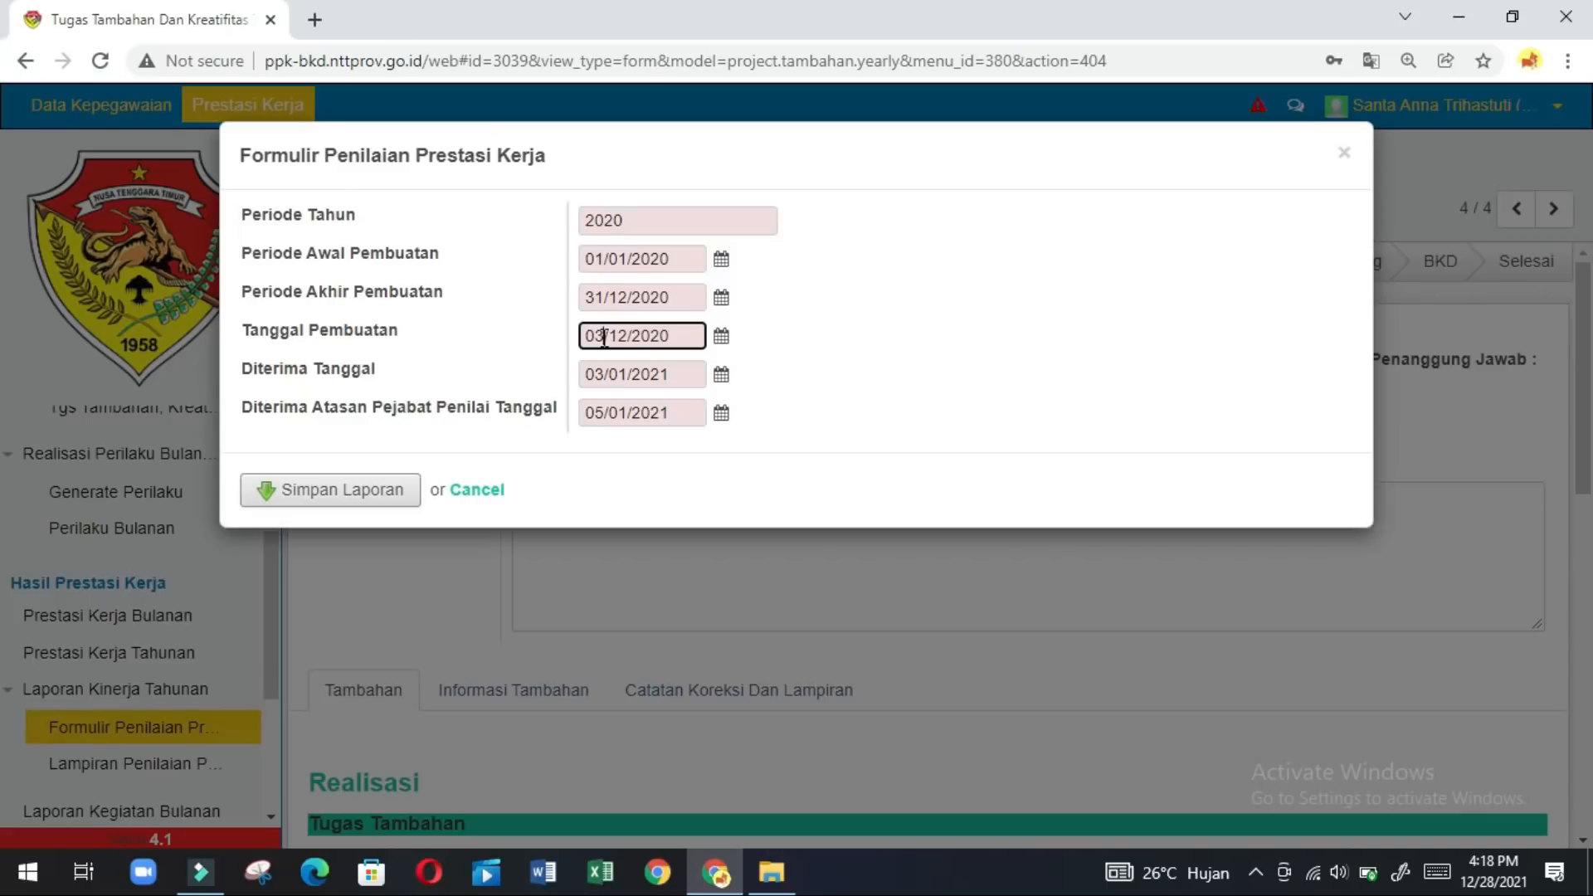
pyautogui.click(625, 336)
pyautogui.press('BackSpace')
# Change Diterima Tanggal to 05/01/2021 and Diterima Atasan to 08/01/2021, then save the report.
pyautogui.click(598, 375)
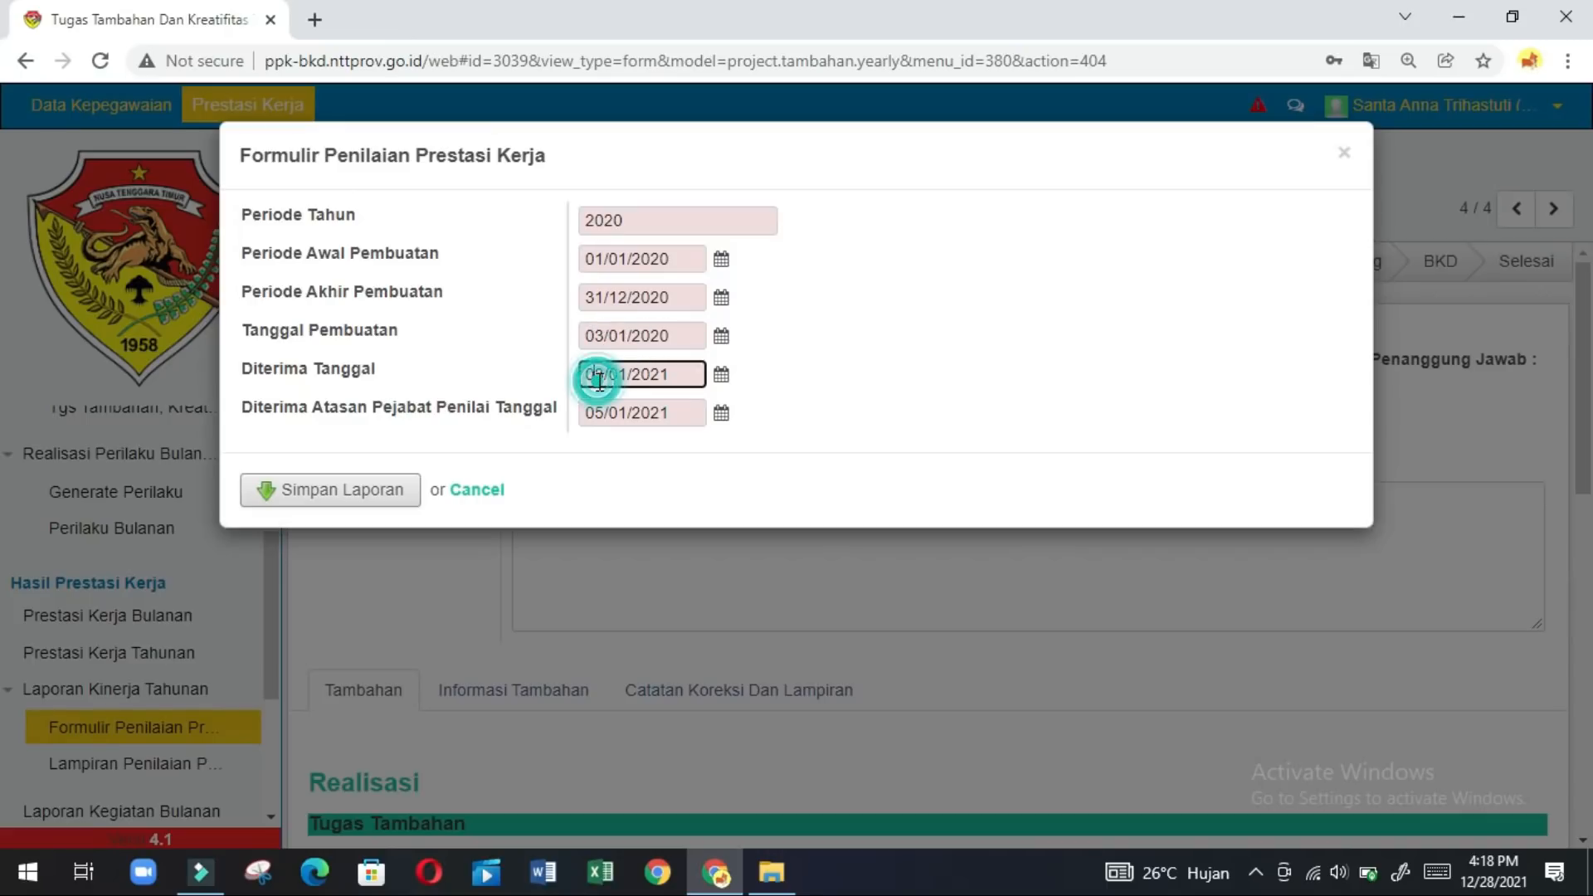
pyautogui.press('BackSpace')
pyautogui.write('5')
pyautogui.click(597, 413)
pyautogui.press('BackSpace')
pyautogui.write('8')
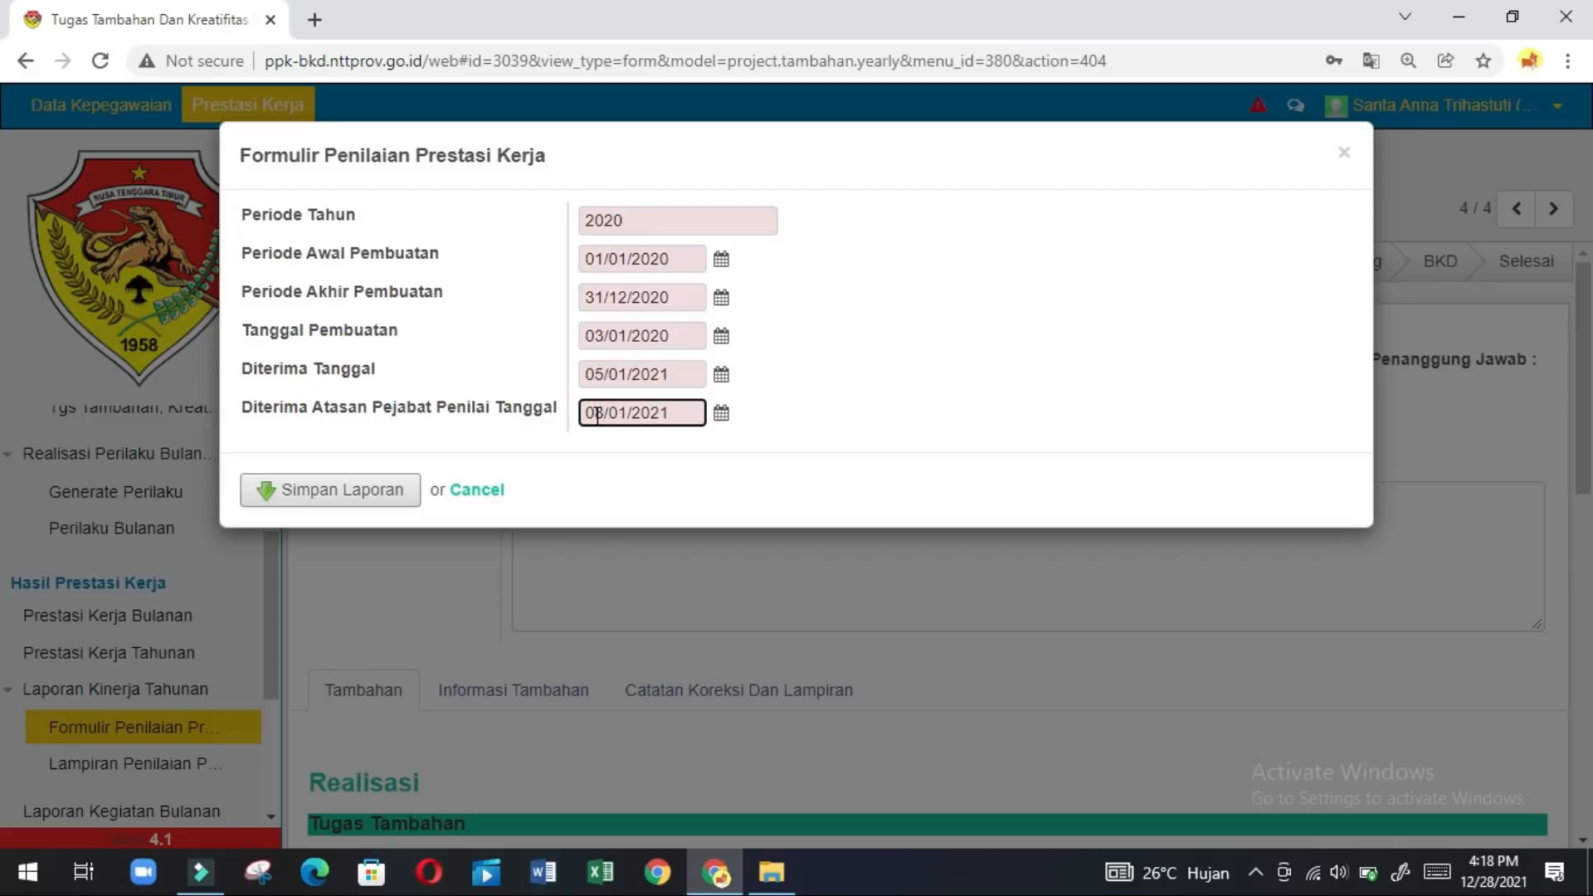
pyautogui.click(365, 498)
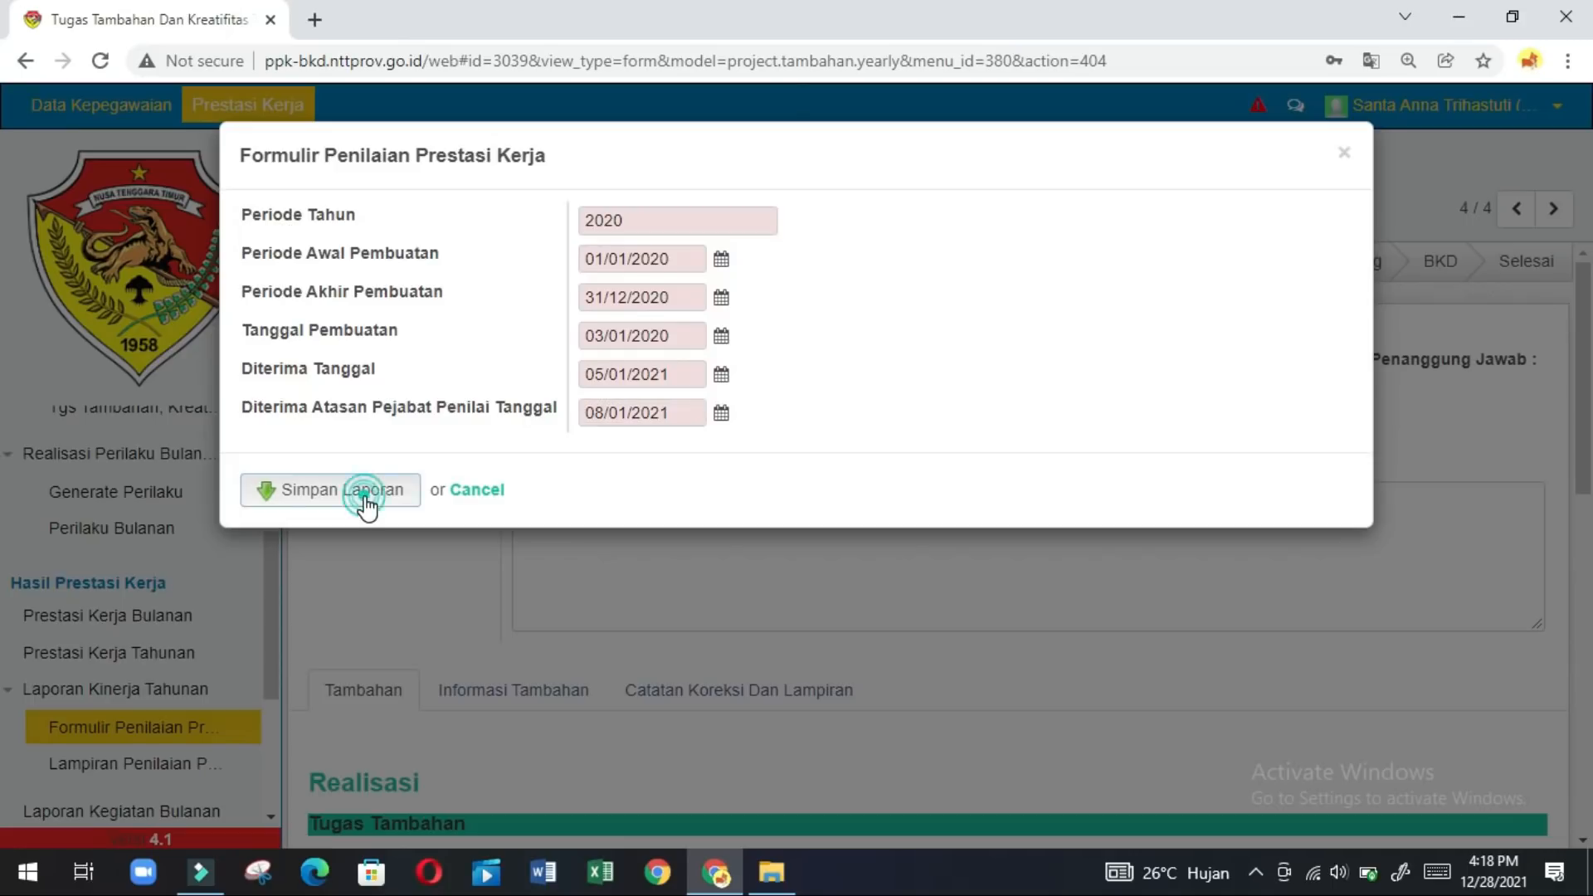
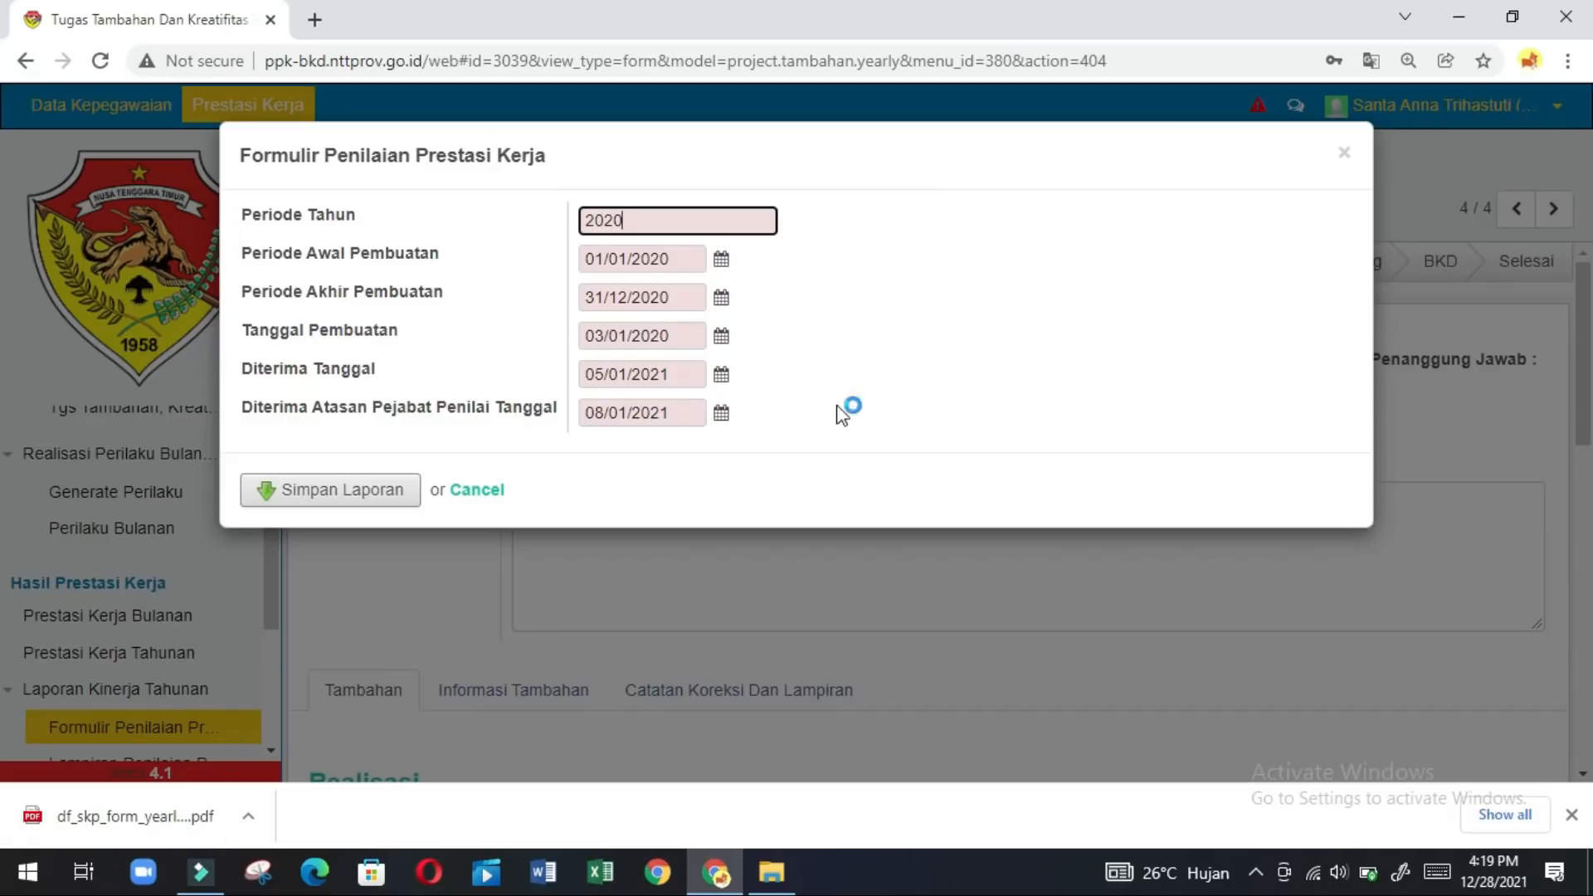
# Close the Formulir Penilaian dialog and scroll the sidebar to Lampiran Penilaian Prestasi Kerja.
pyautogui.click(1344, 154)
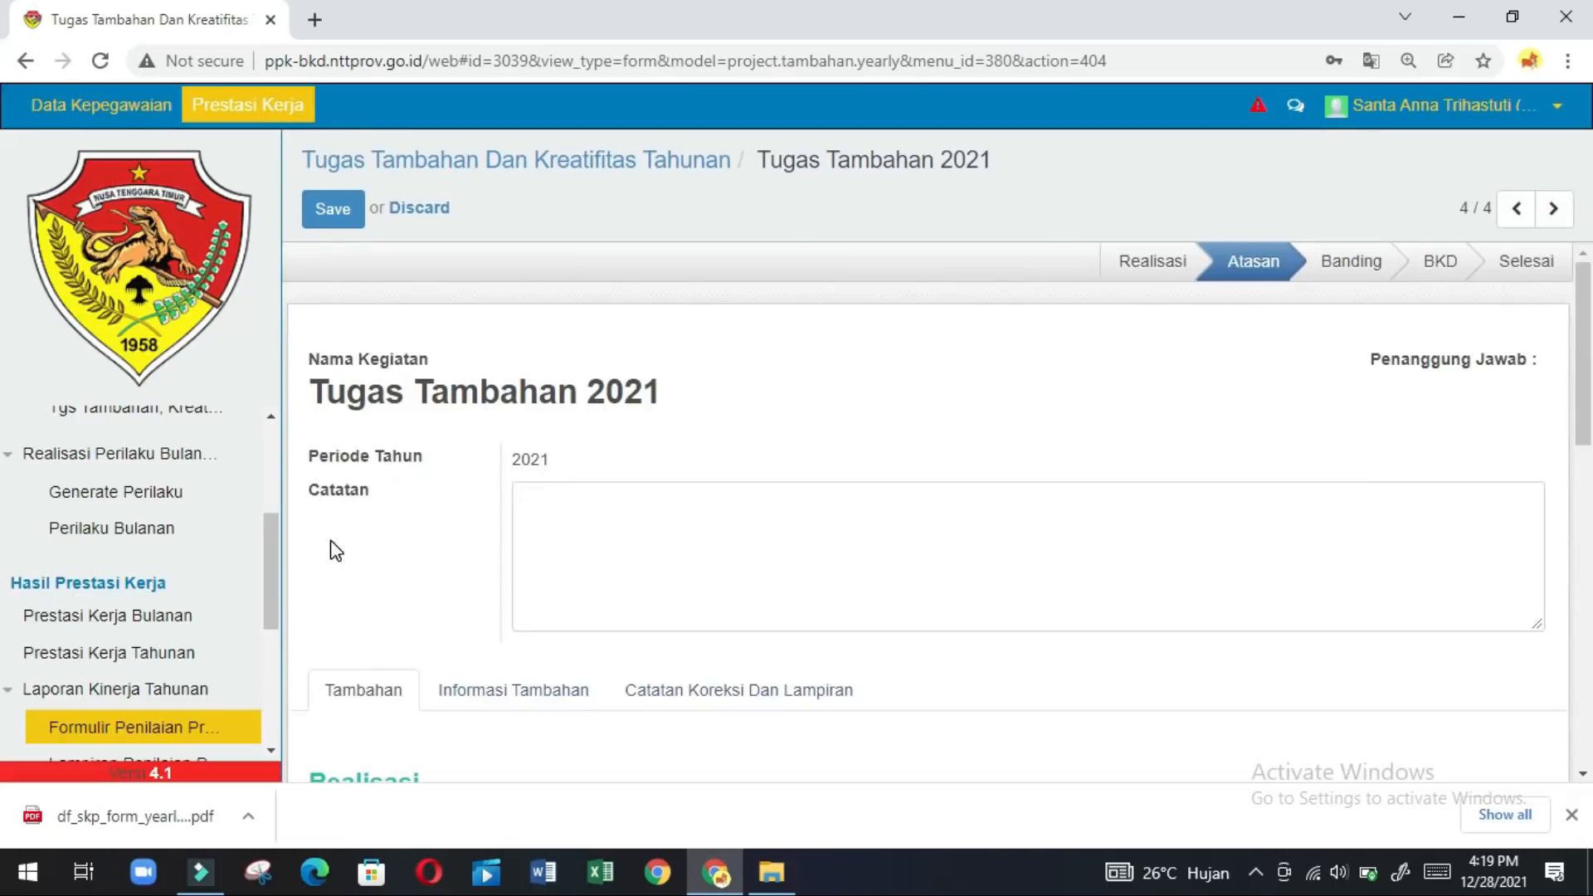
pyautogui.click(270, 751)
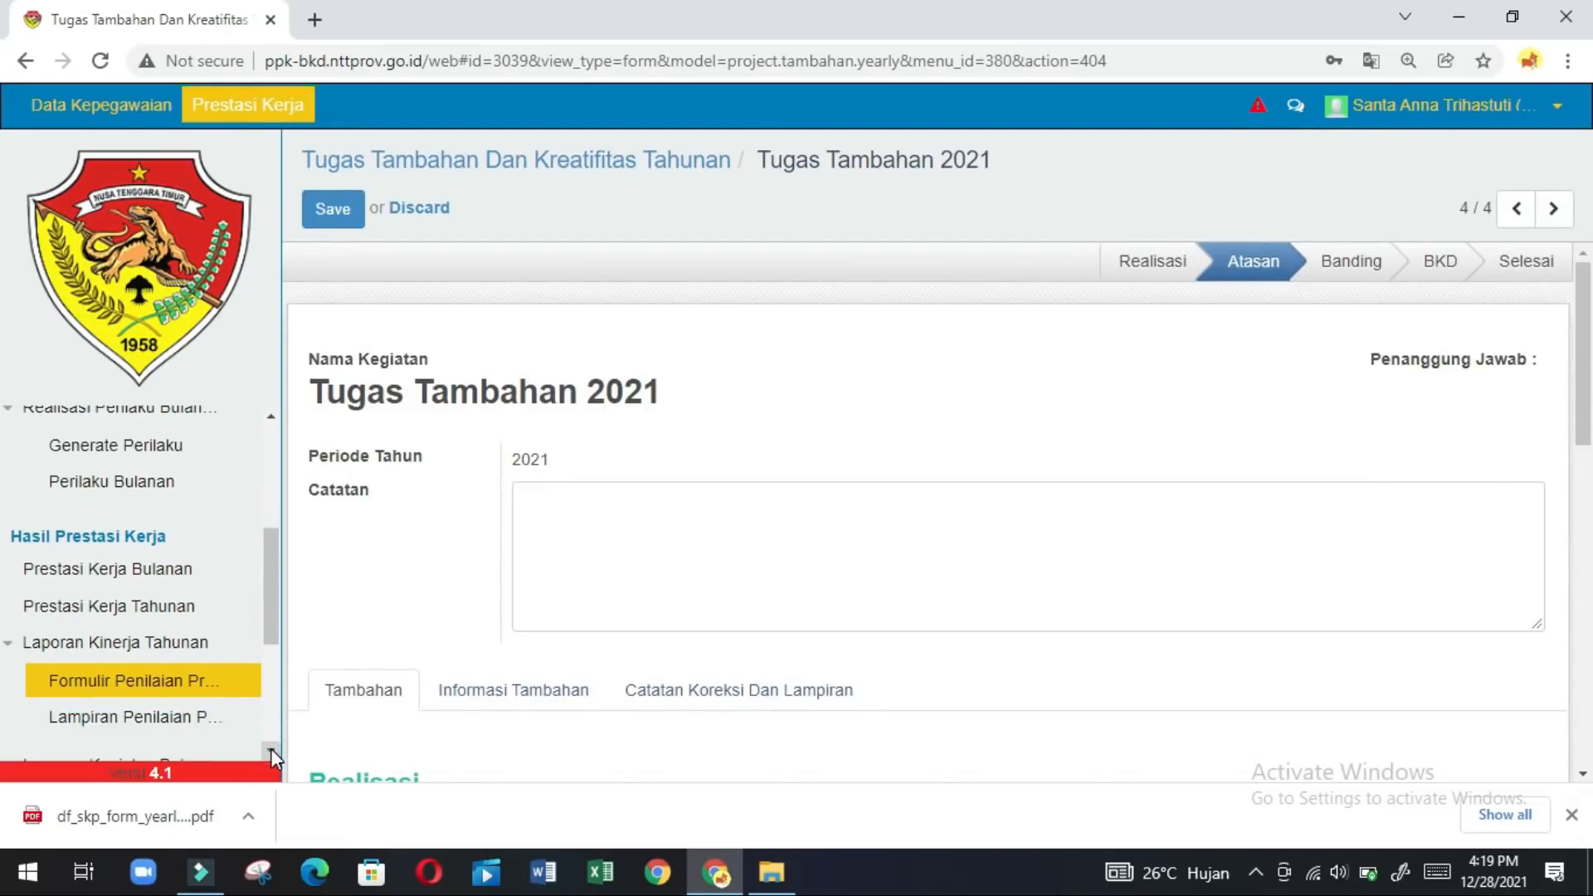
# Open the Lampiran Penilaian Prestasi Kerja form with Periode 2020 and Jabatan Pranata Komputer Muda.
pyautogui.click(144, 730)
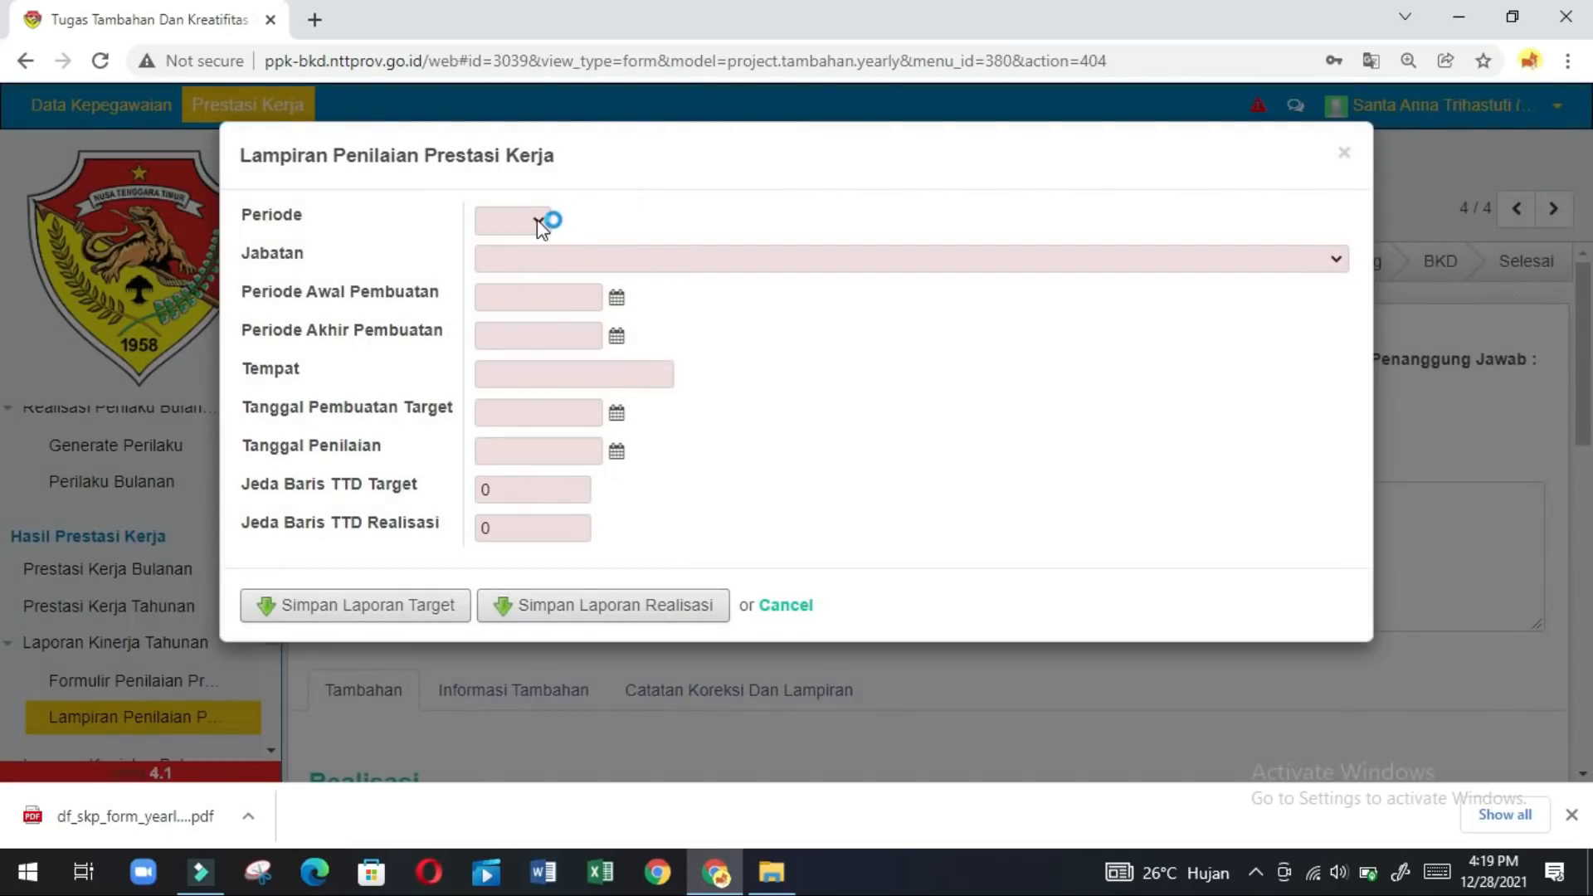
pyautogui.click(539, 220)
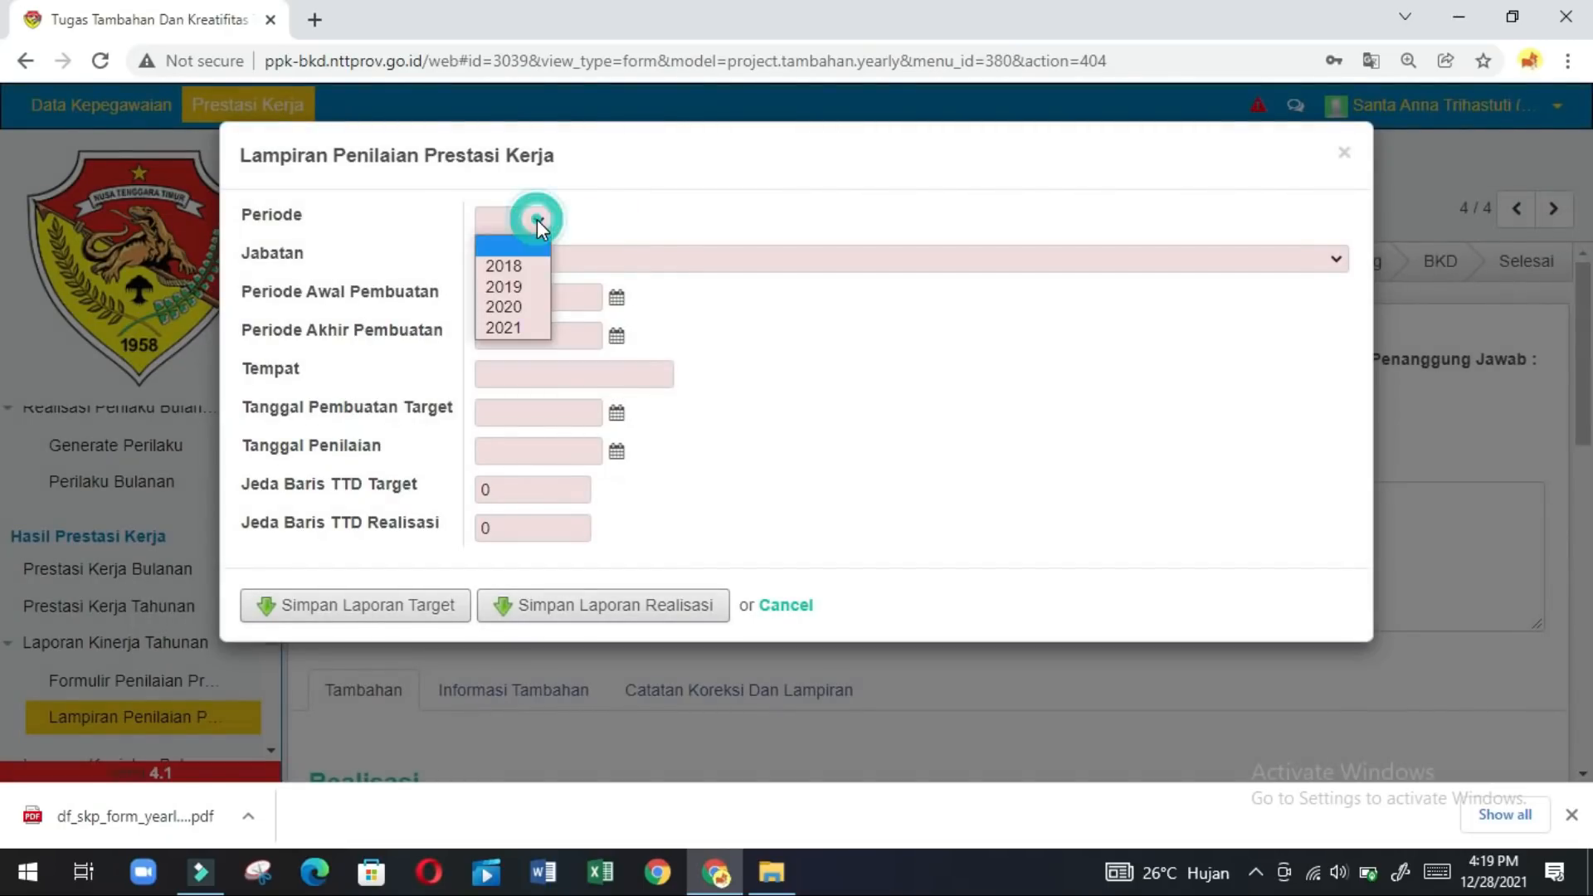
pyautogui.click(498, 307)
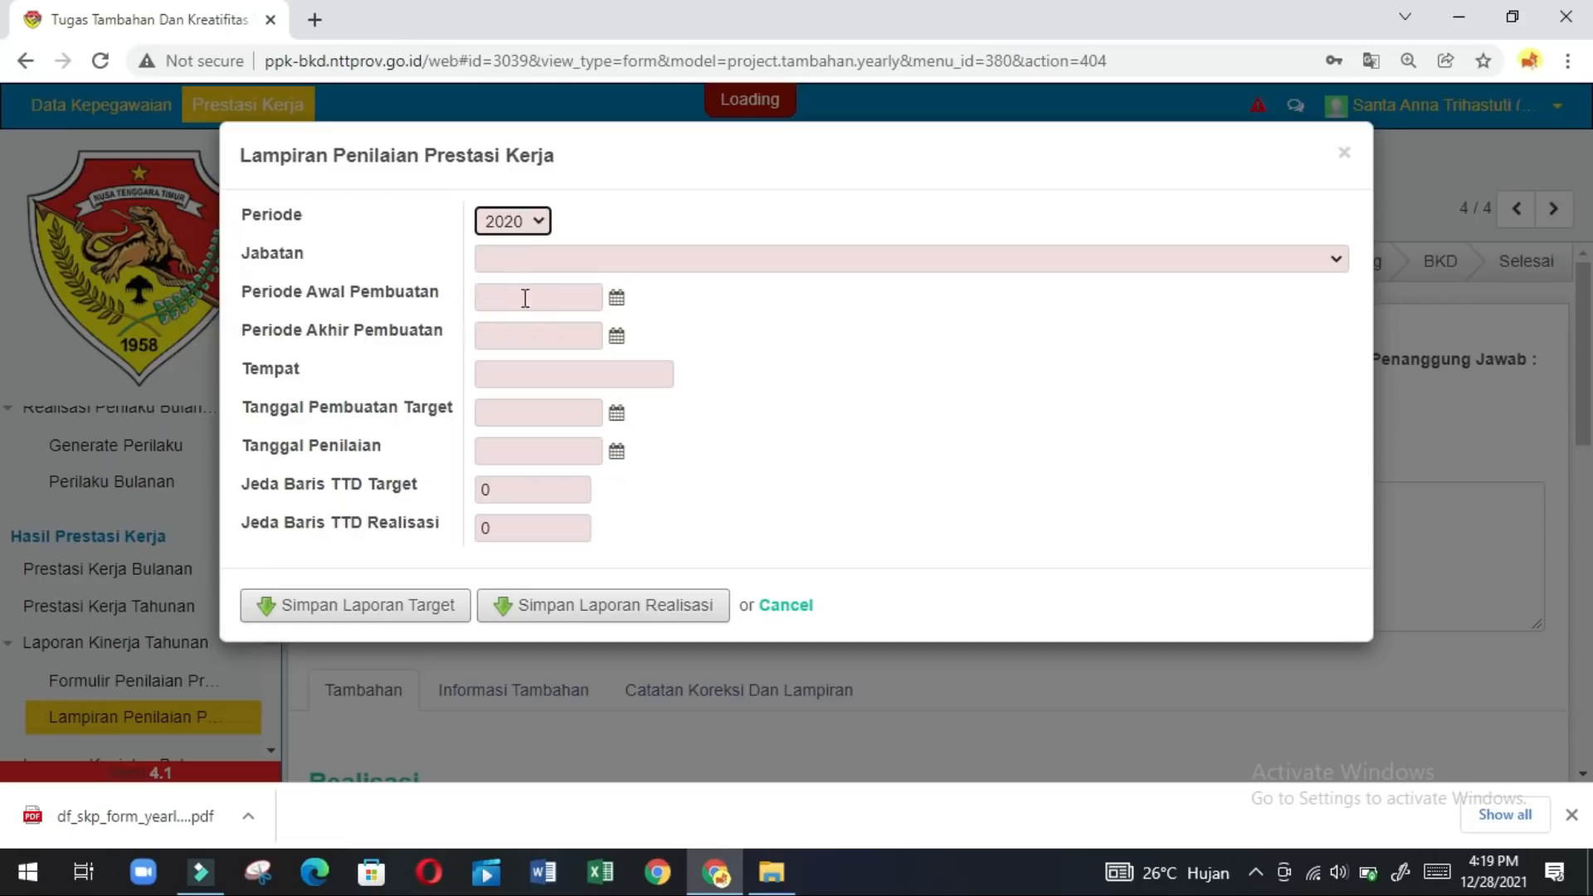
pyautogui.click(619, 264)
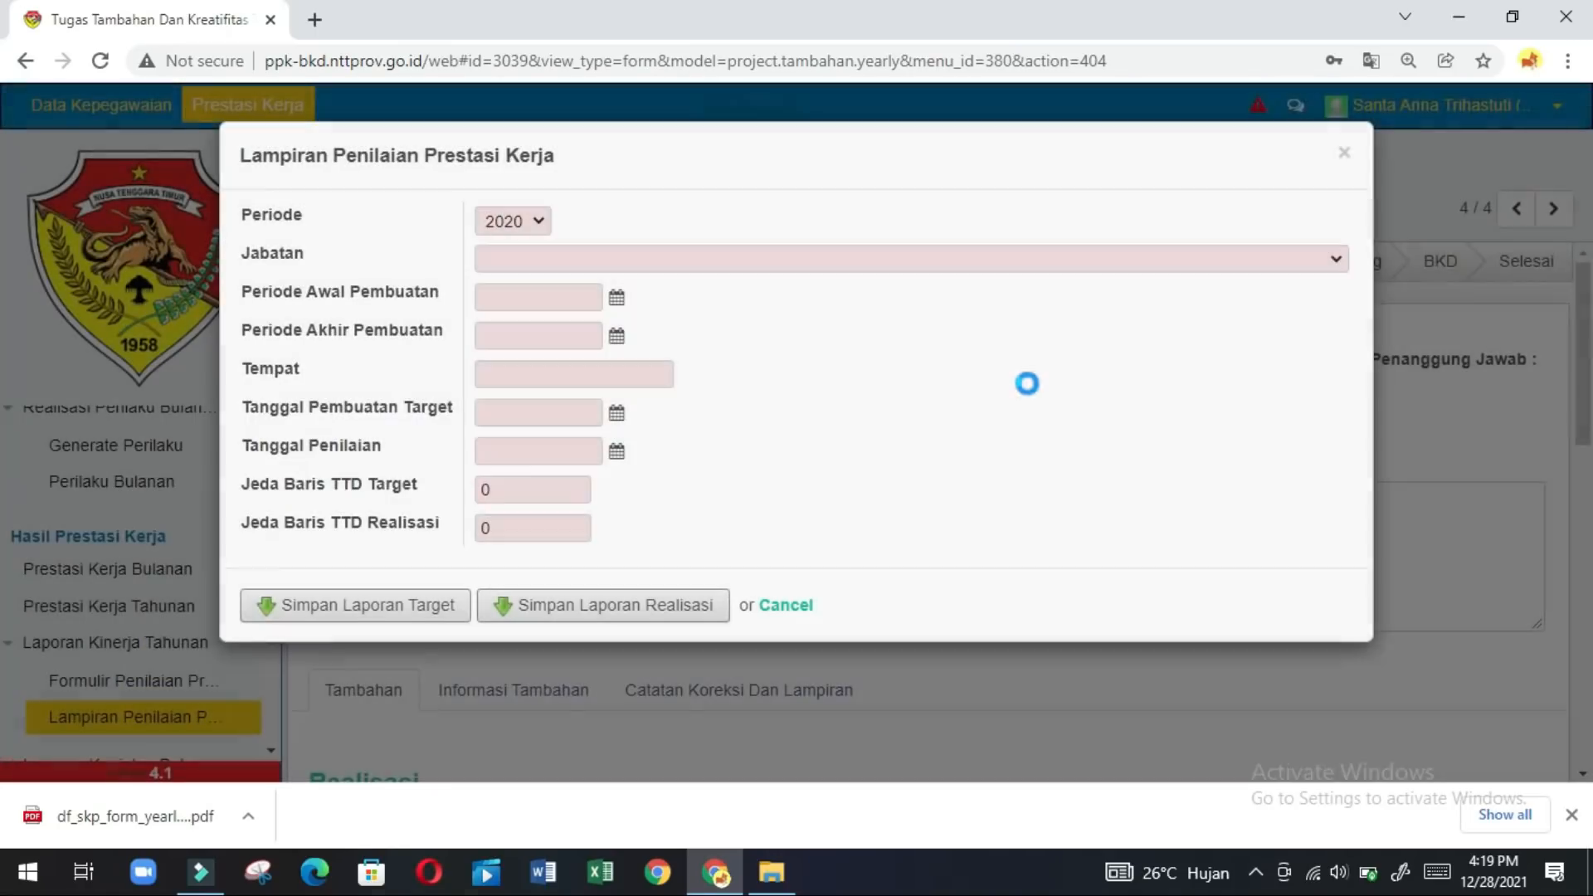
pyautogui.click(1336, 264)
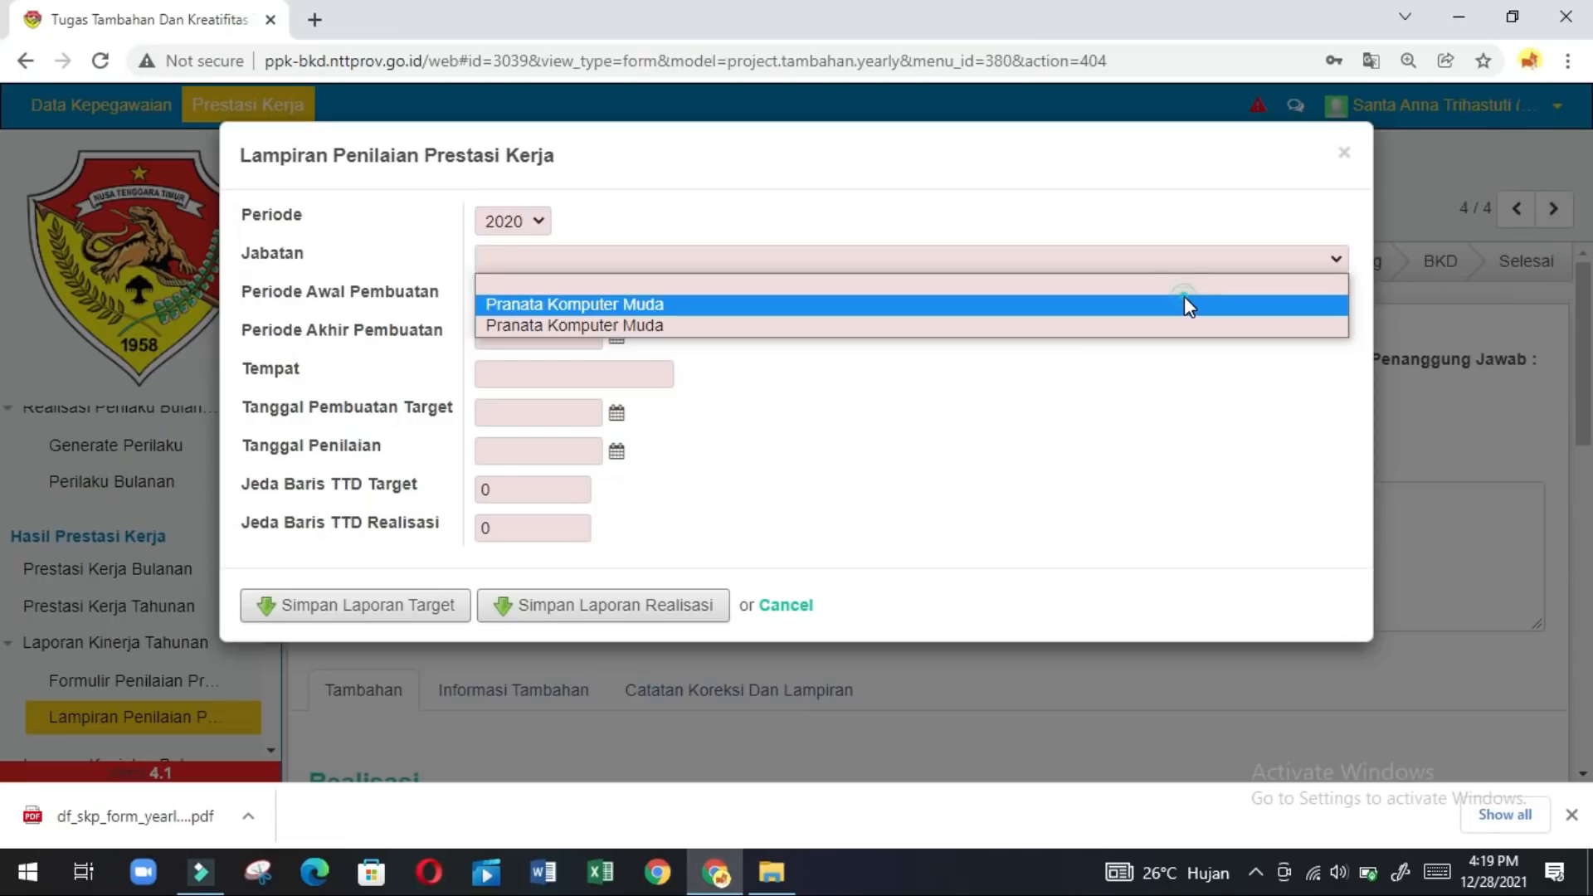
pyautogui.click(1183, 299)
pyautogui.click(555, 294)
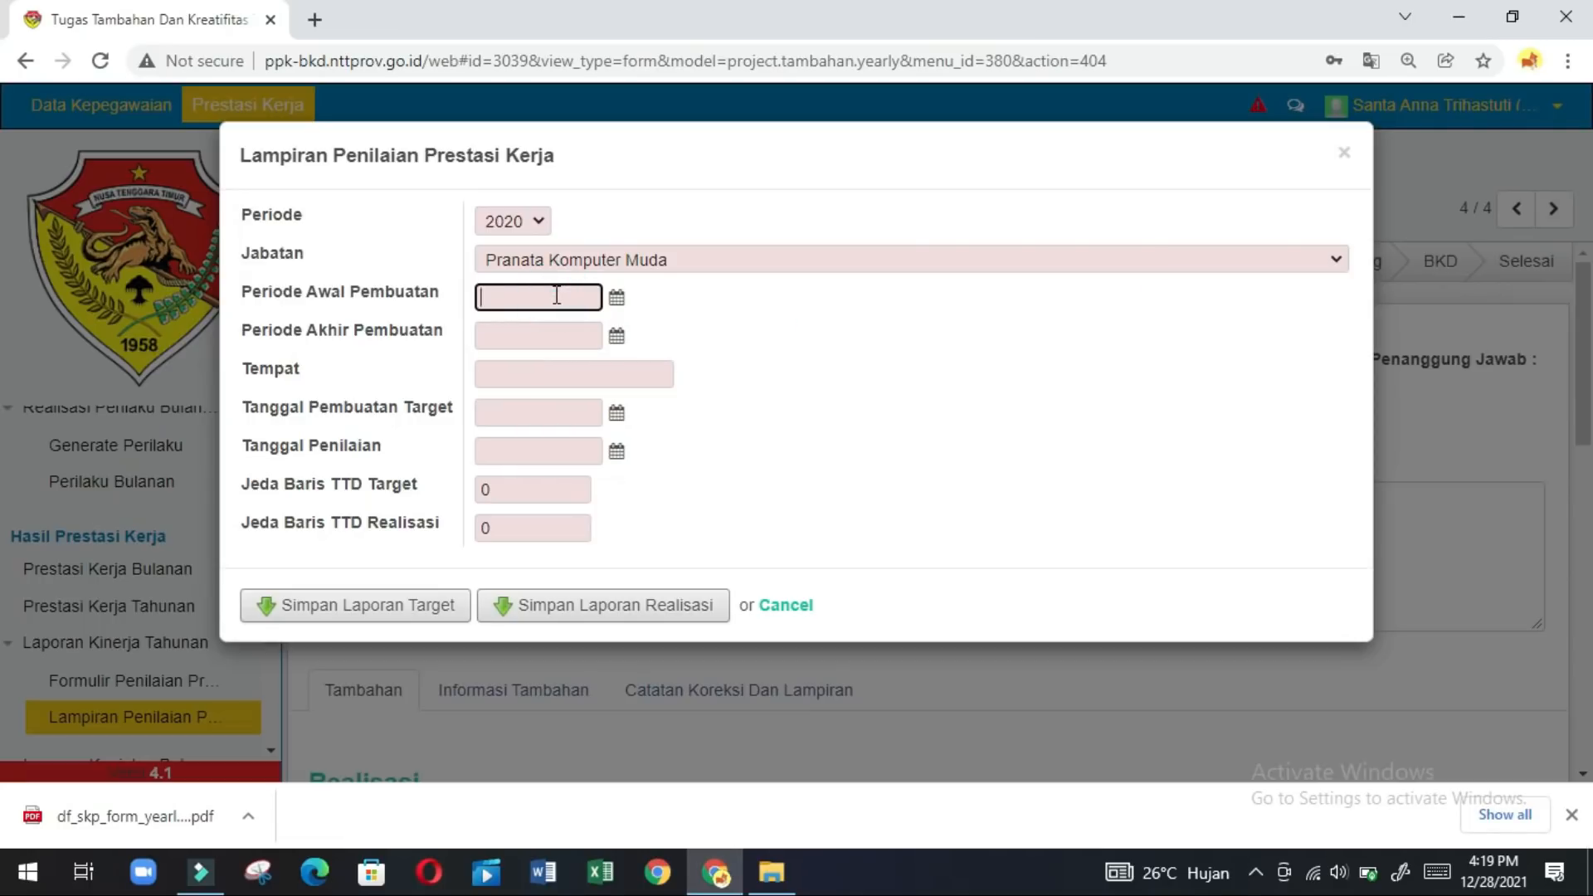
# Enter Periode Awal 2-1-2020, Periode Akhir 31-12-2020 and Tempat Kupang.
pyautogui.write('2-1-2020')
pyautogui.click(543, 323)
pyautogui.write('31-12')
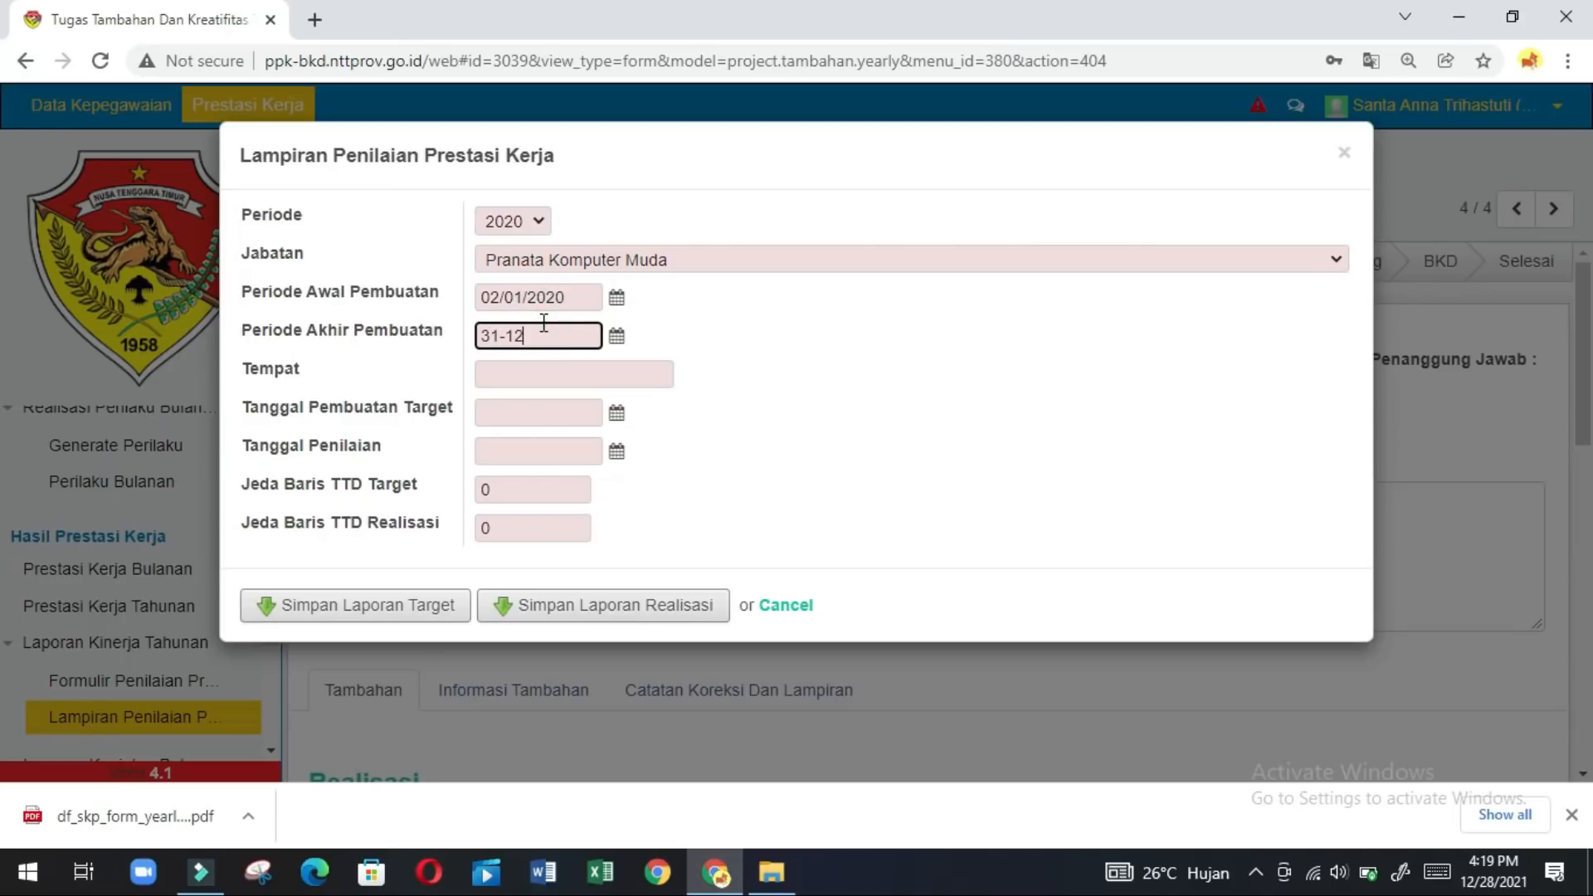
pyautogui.write('-2020')
pyautogui.click(517, 378)
pyautogui.write('Ku')
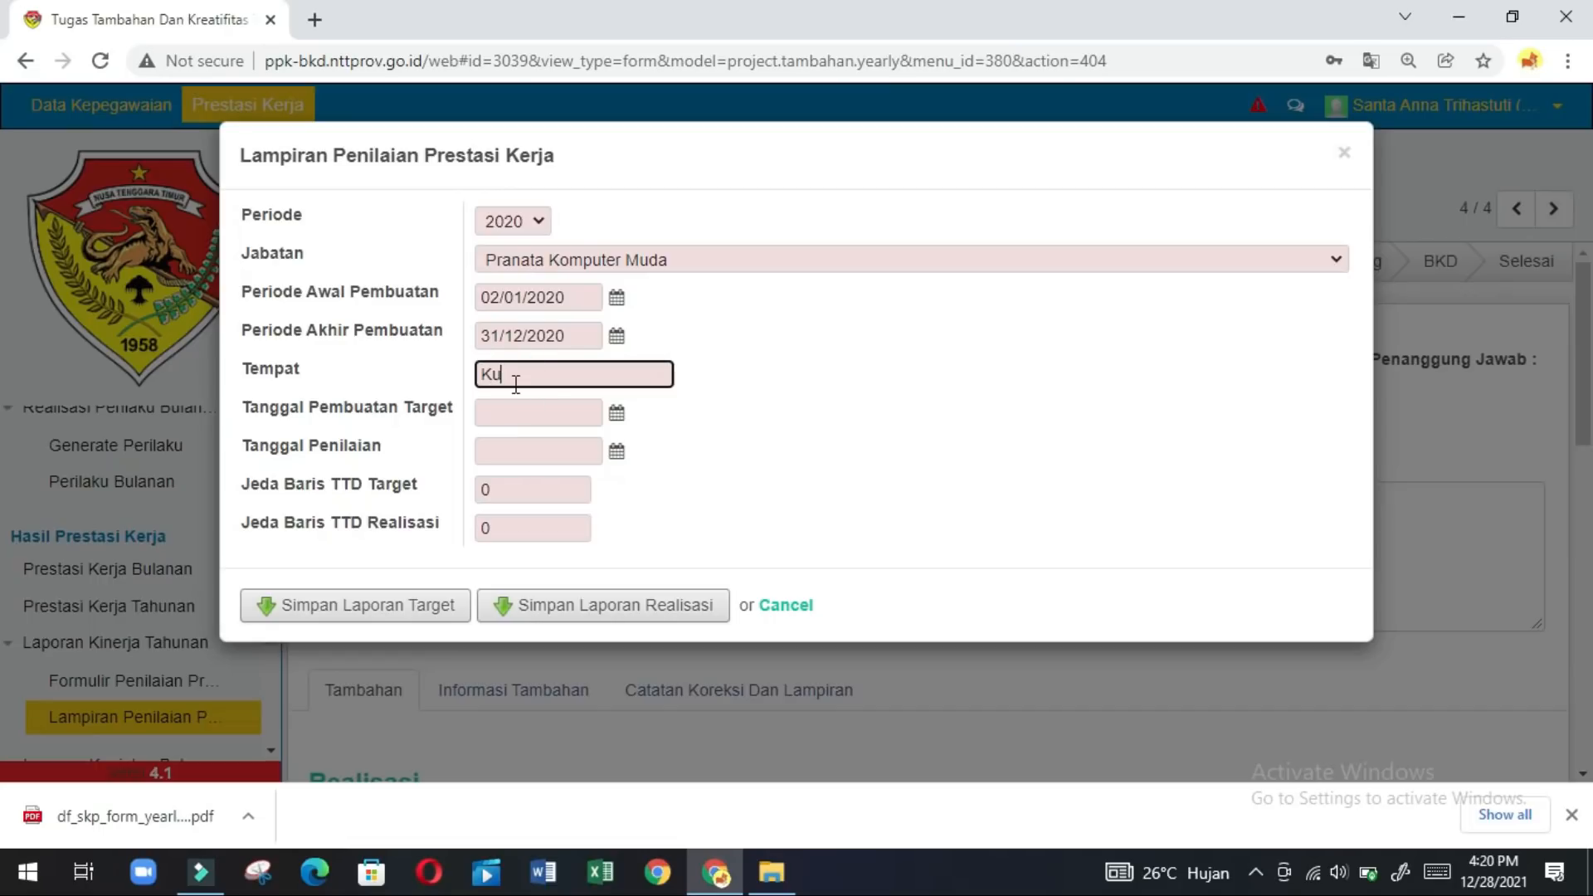
pyautogui.write('pang')
# Set Tanggal Pembuatan Target 2-1-2020, Tanggal Penilaian 31-12-2020, and both Jeda Baris TTD to 1.
pyautogui.click(530, 423)
pyautogui.write('2')
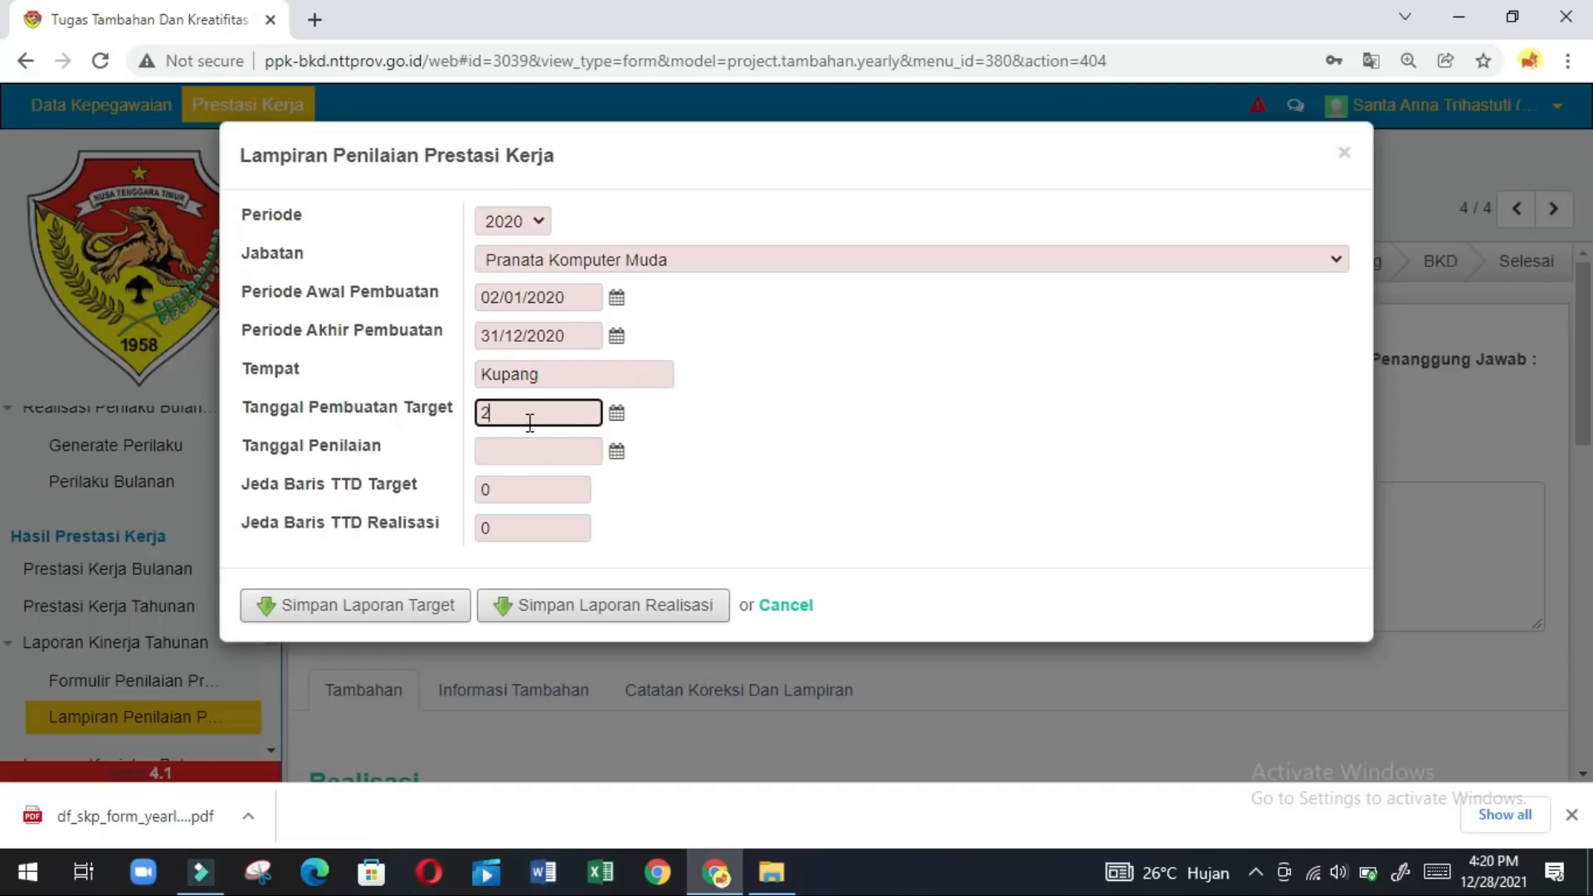
pyautogui.write('-1-2020')
pyautogui.click(515, 454)
pyautogui.write('3')
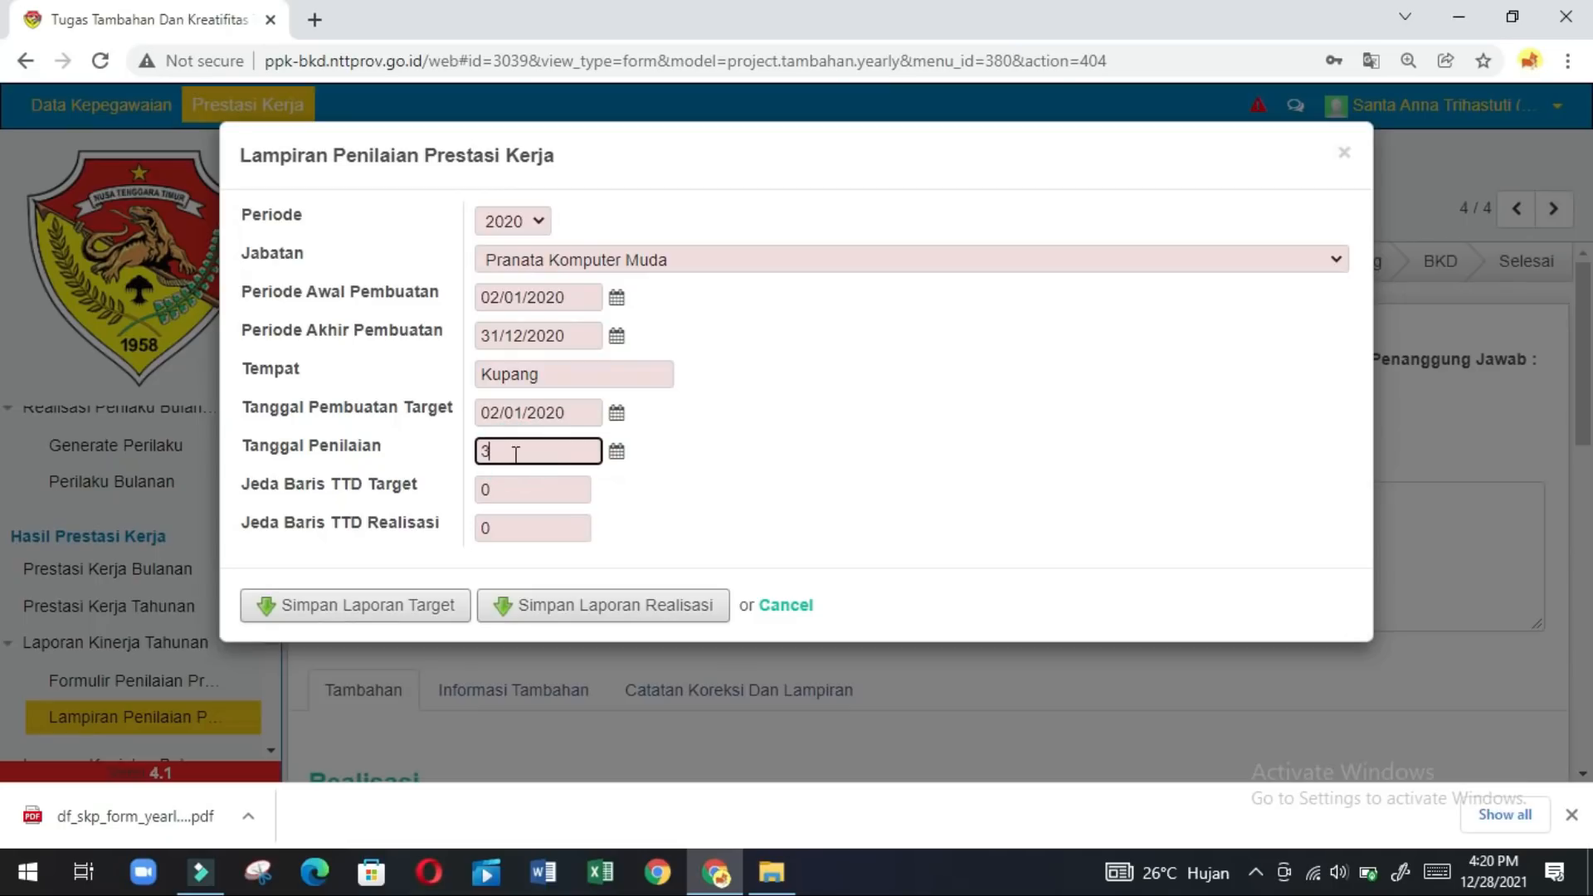
pyautogui.write('1-12-2020')
pyautogui.click(513, 491)
pyautogui.press('BackSpace')
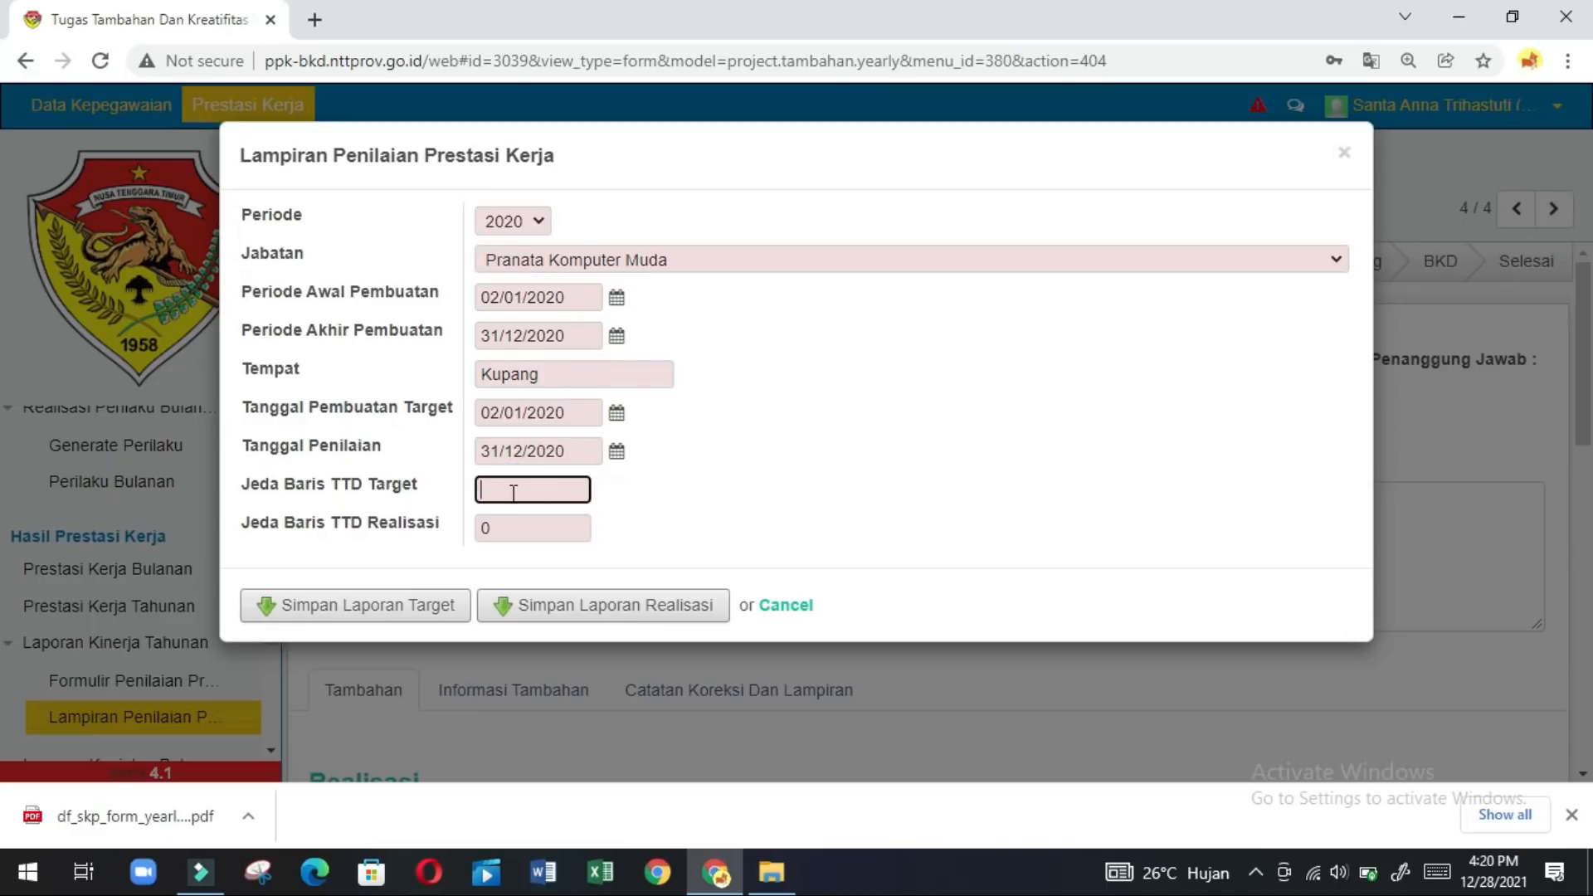
pyautogui.click(510, 529)
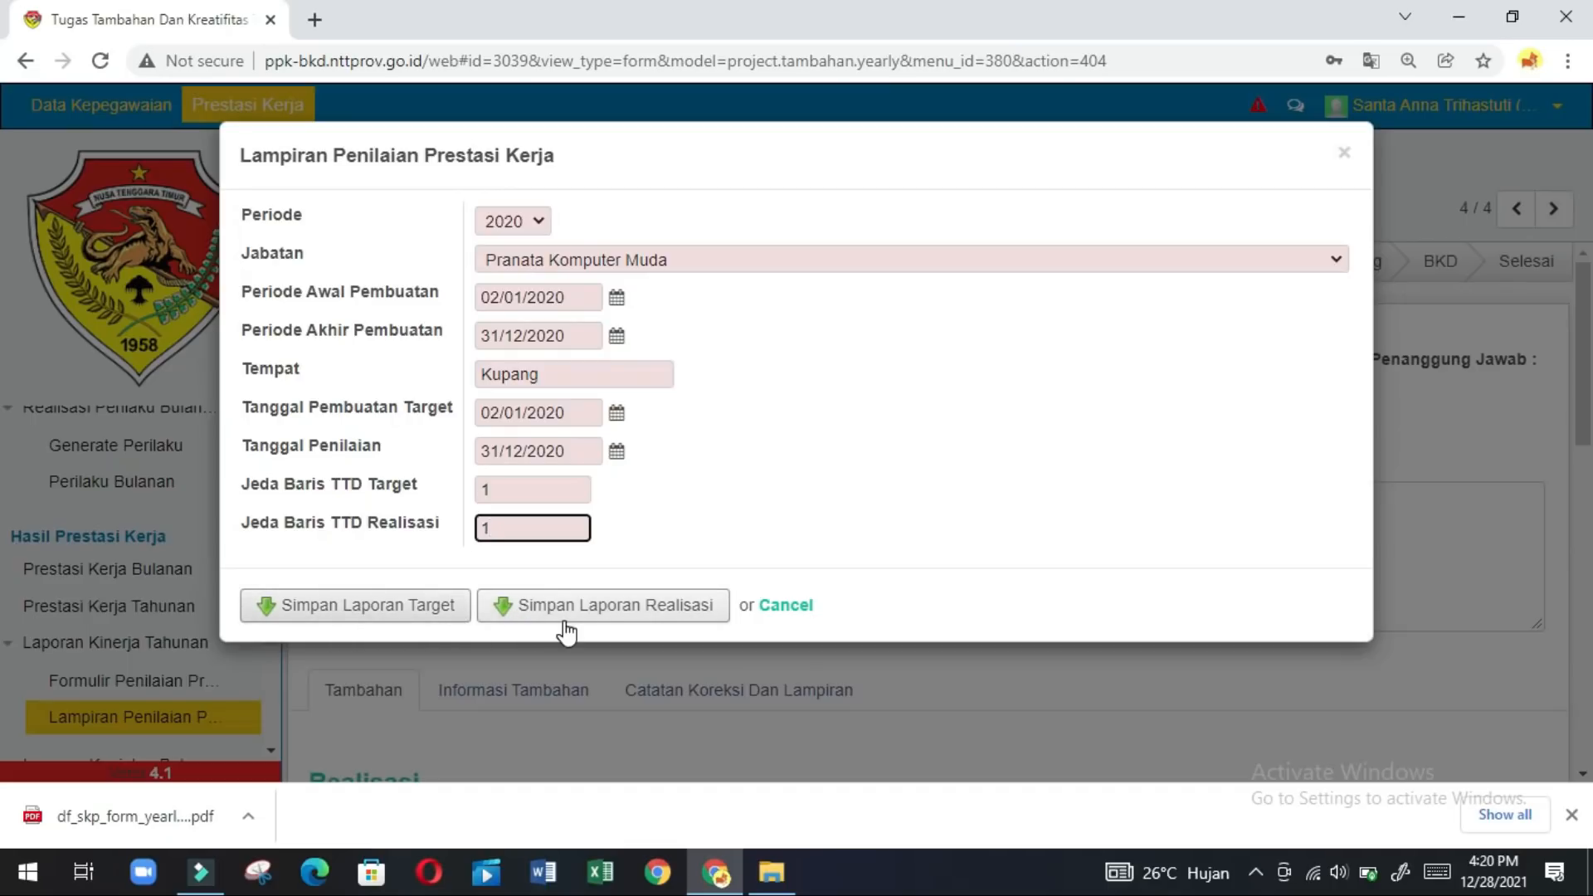
# Generate the 2020 Lampiran target and realisasi reports as PDFs.
pyautogui.click(411, 608)
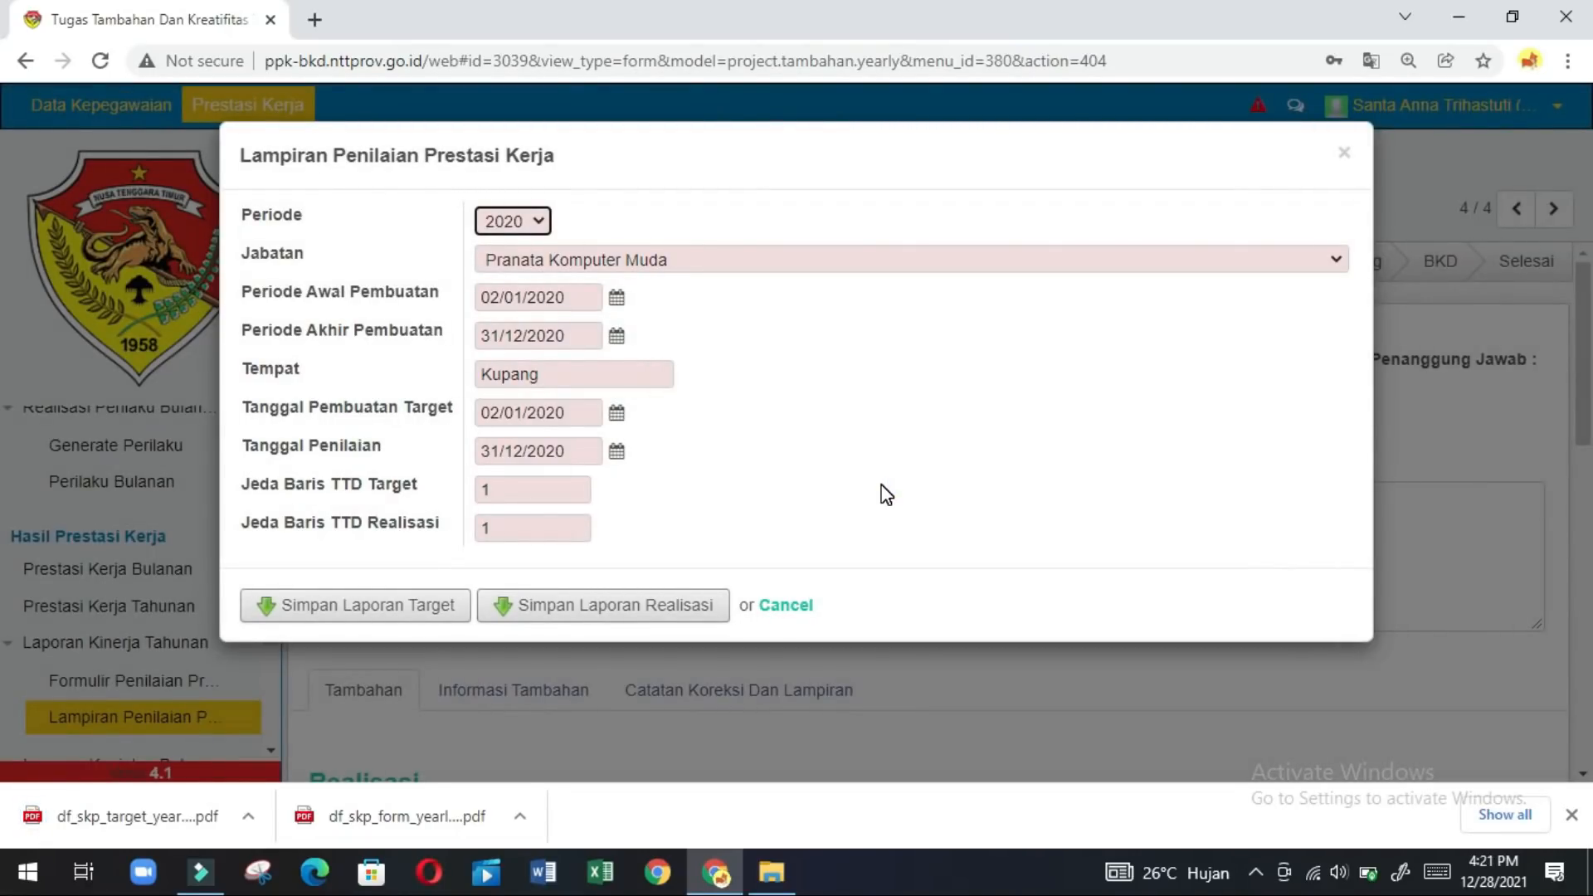
pyautogui.click(564, 612)
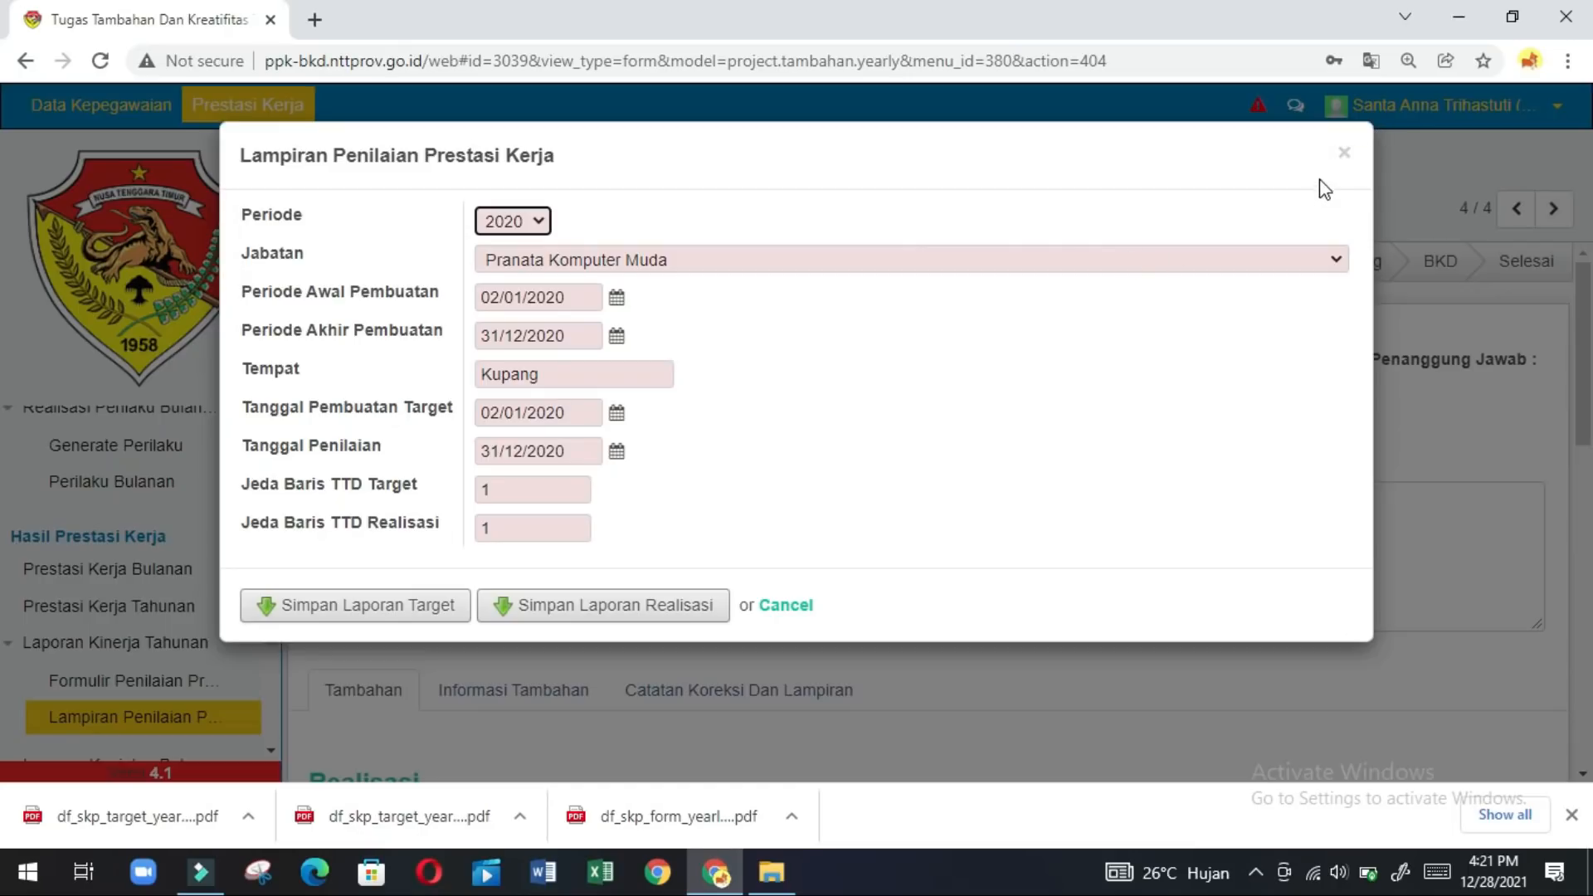
# Close the Lampiran dialog and open the downloaded Formulir Penilaian PDF in Edge.
pyautogui.click(1345, 154)
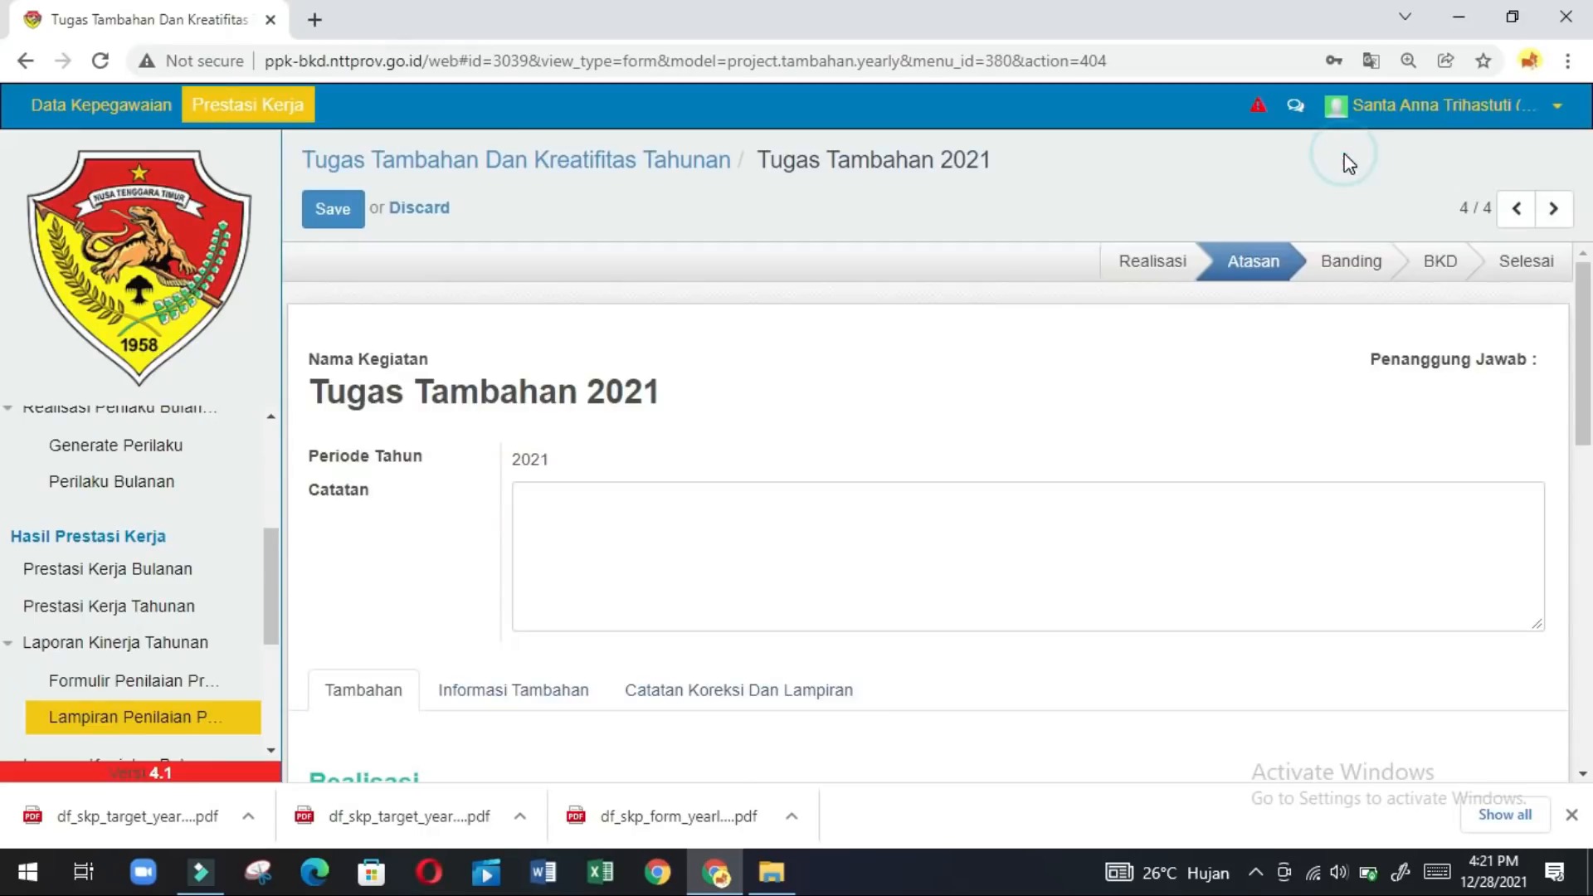
pyautogui.click(683, 820)
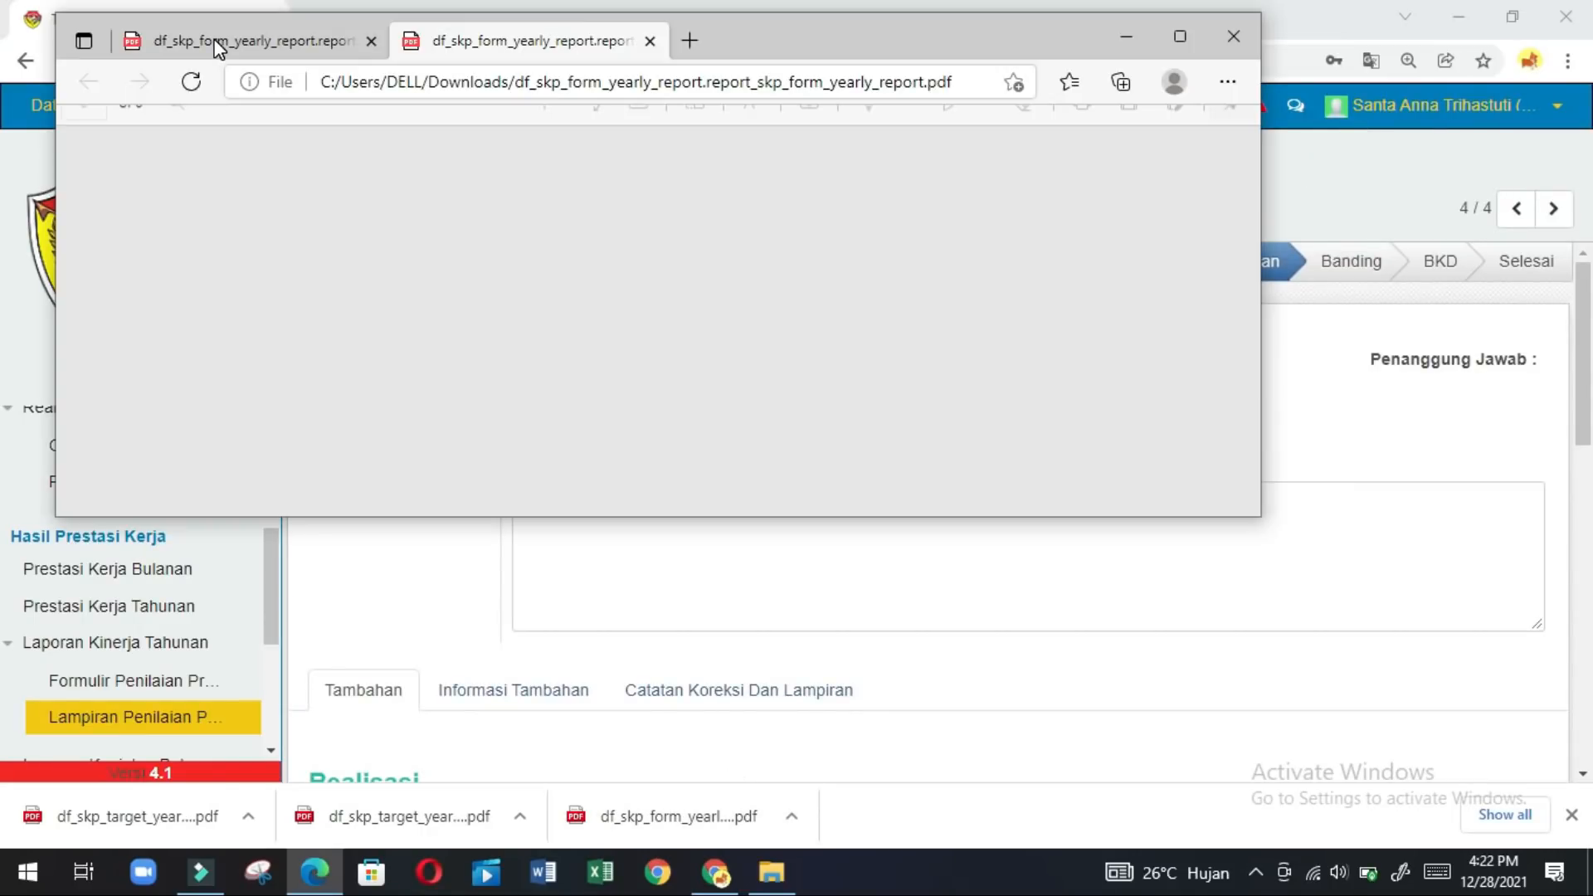
pyautogui.click(217, 46)
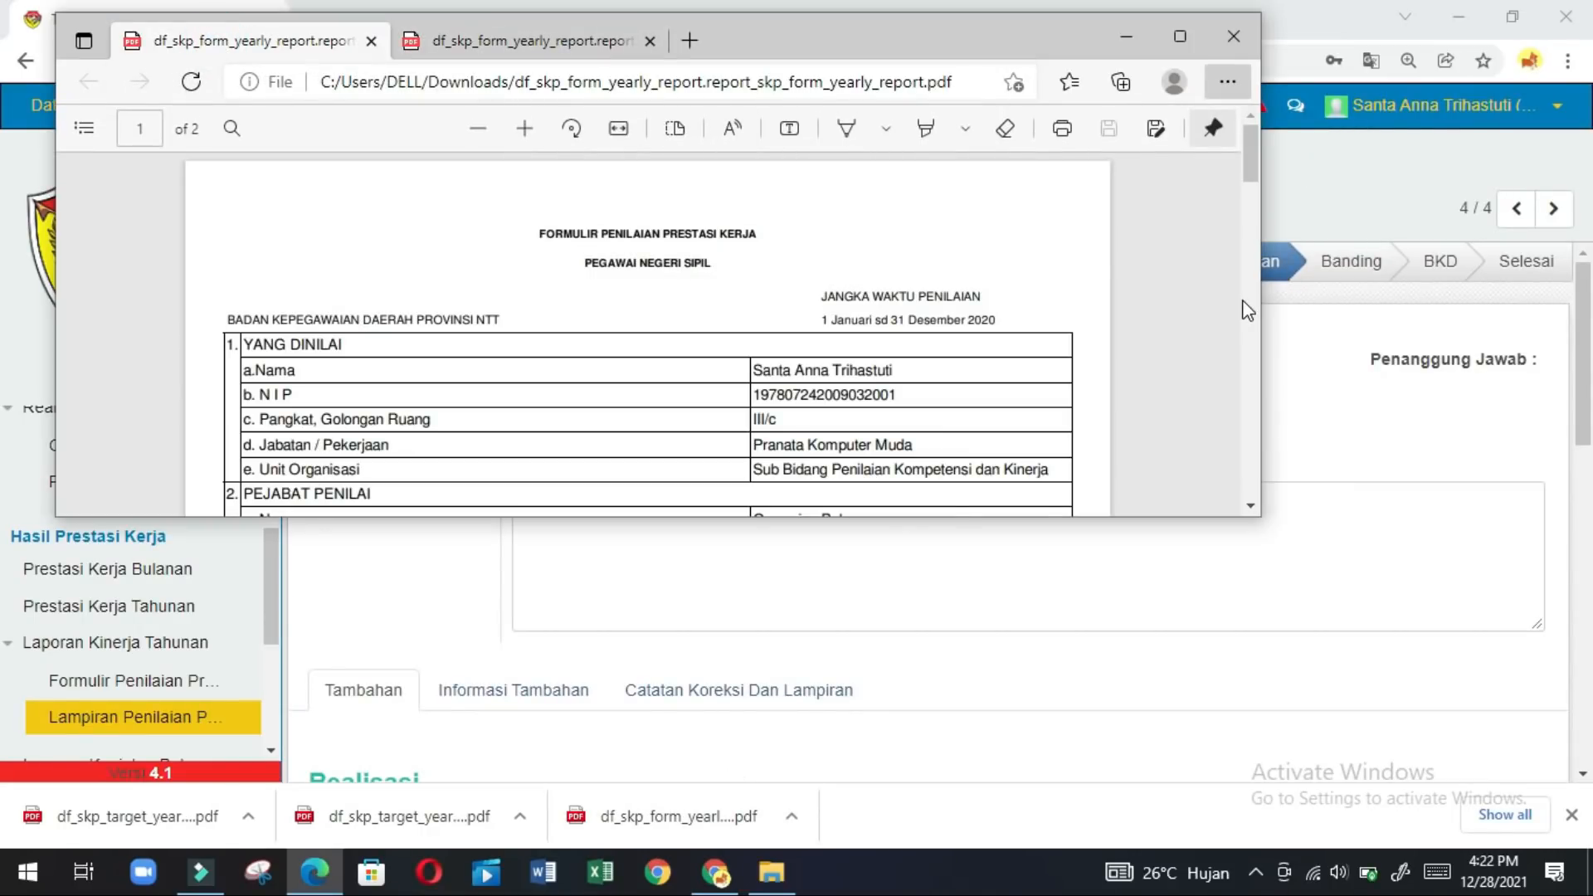
# Scroll through page 2's objection sections and back up to the evaluator details.
pyautogui.scroll(-5, 1244, 311)
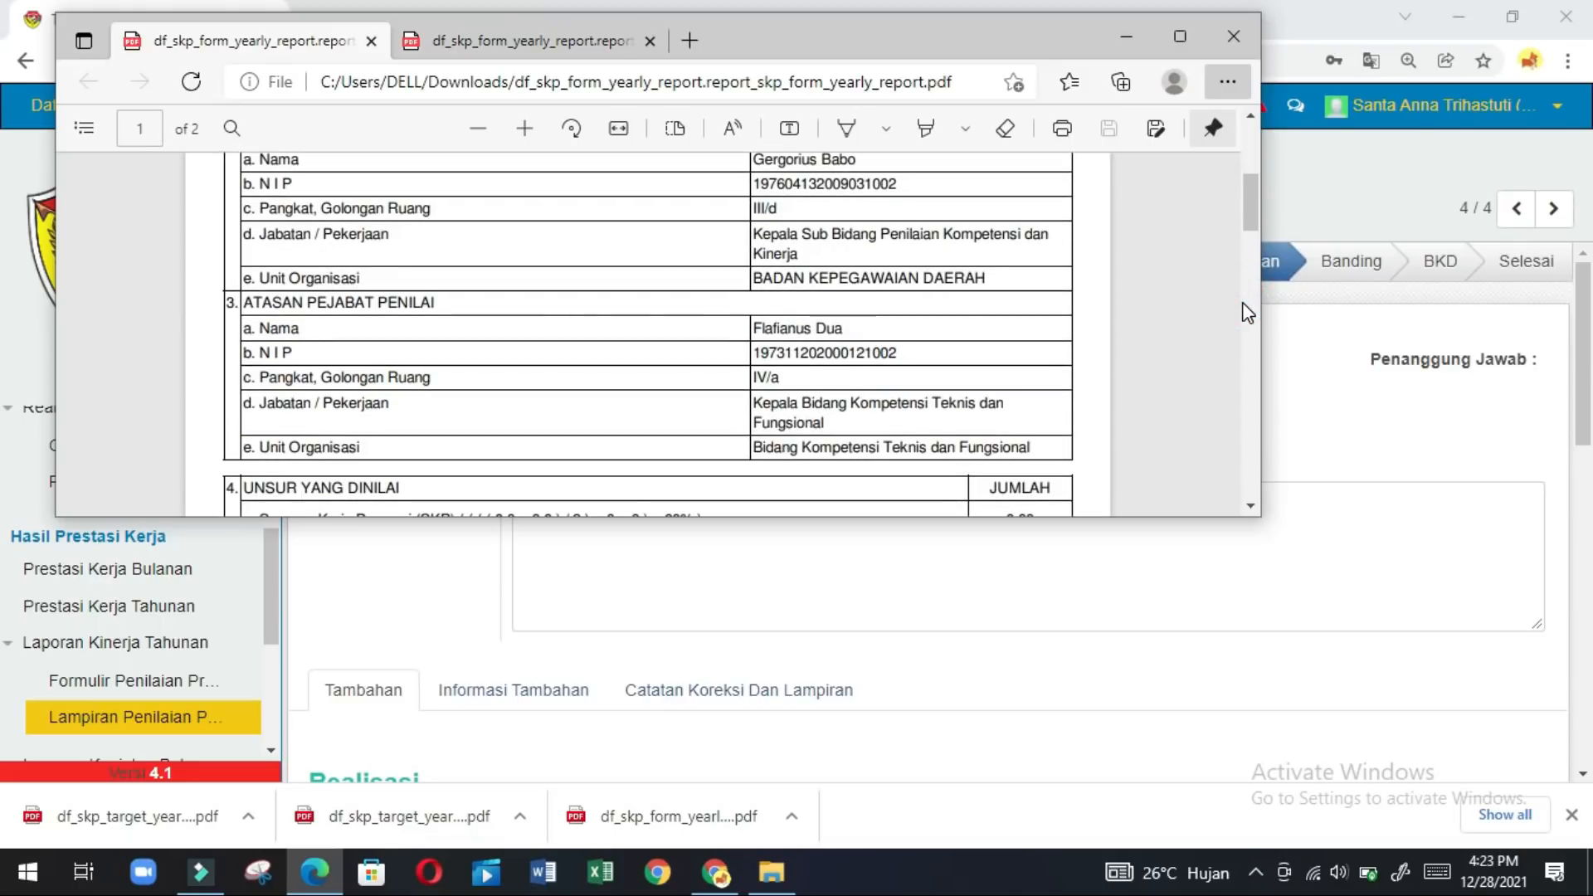
pyautogui.scroll(-4, 1244, 313)
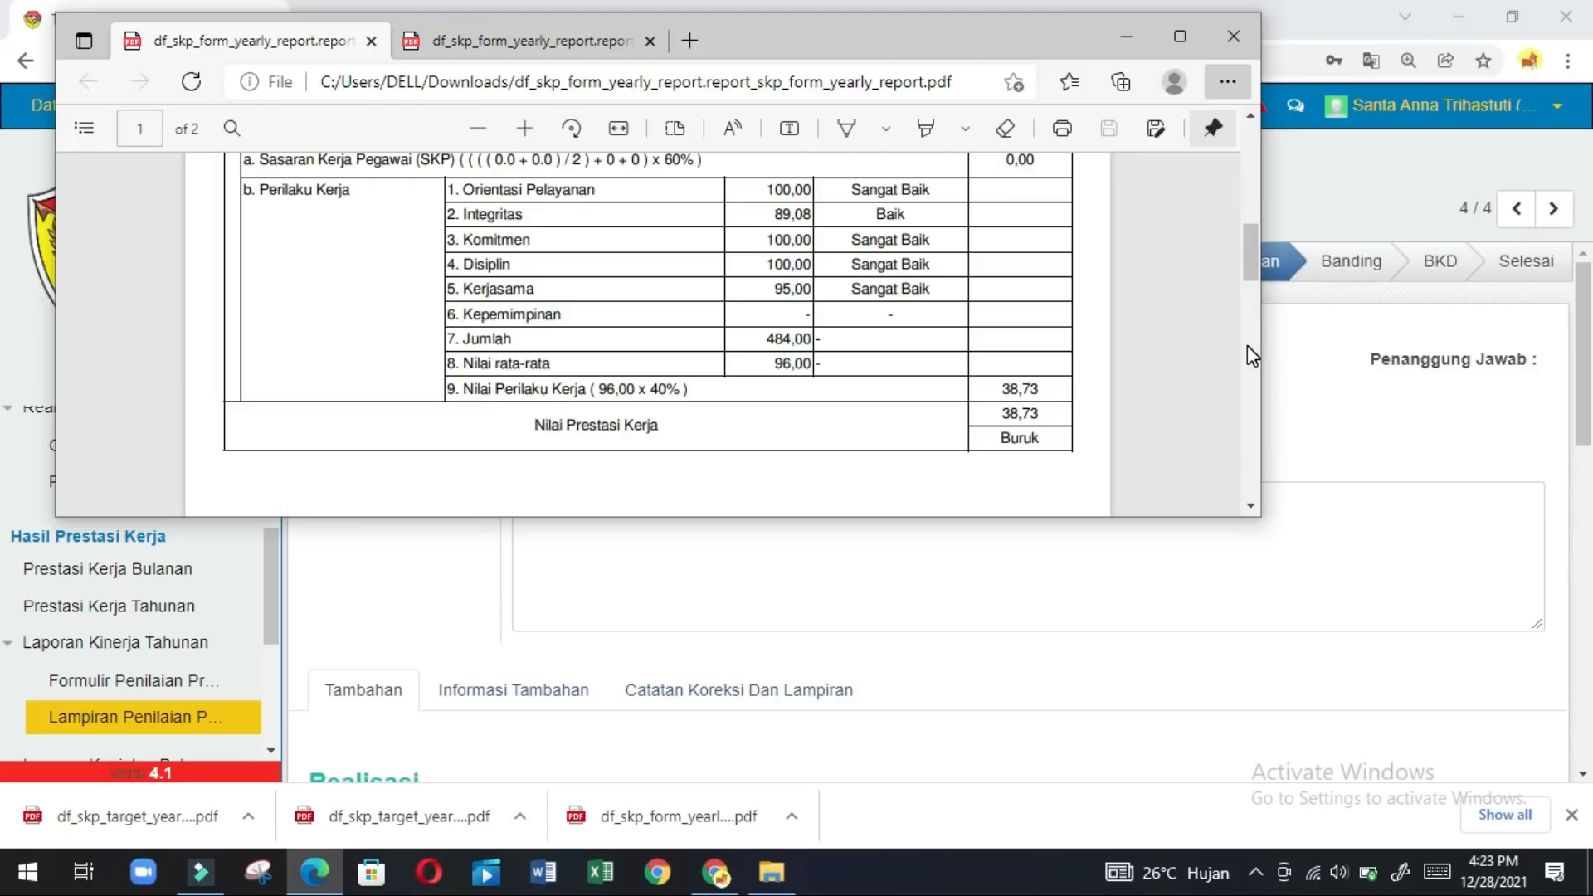
pyautogui.scroll(-3, 1247, 345)
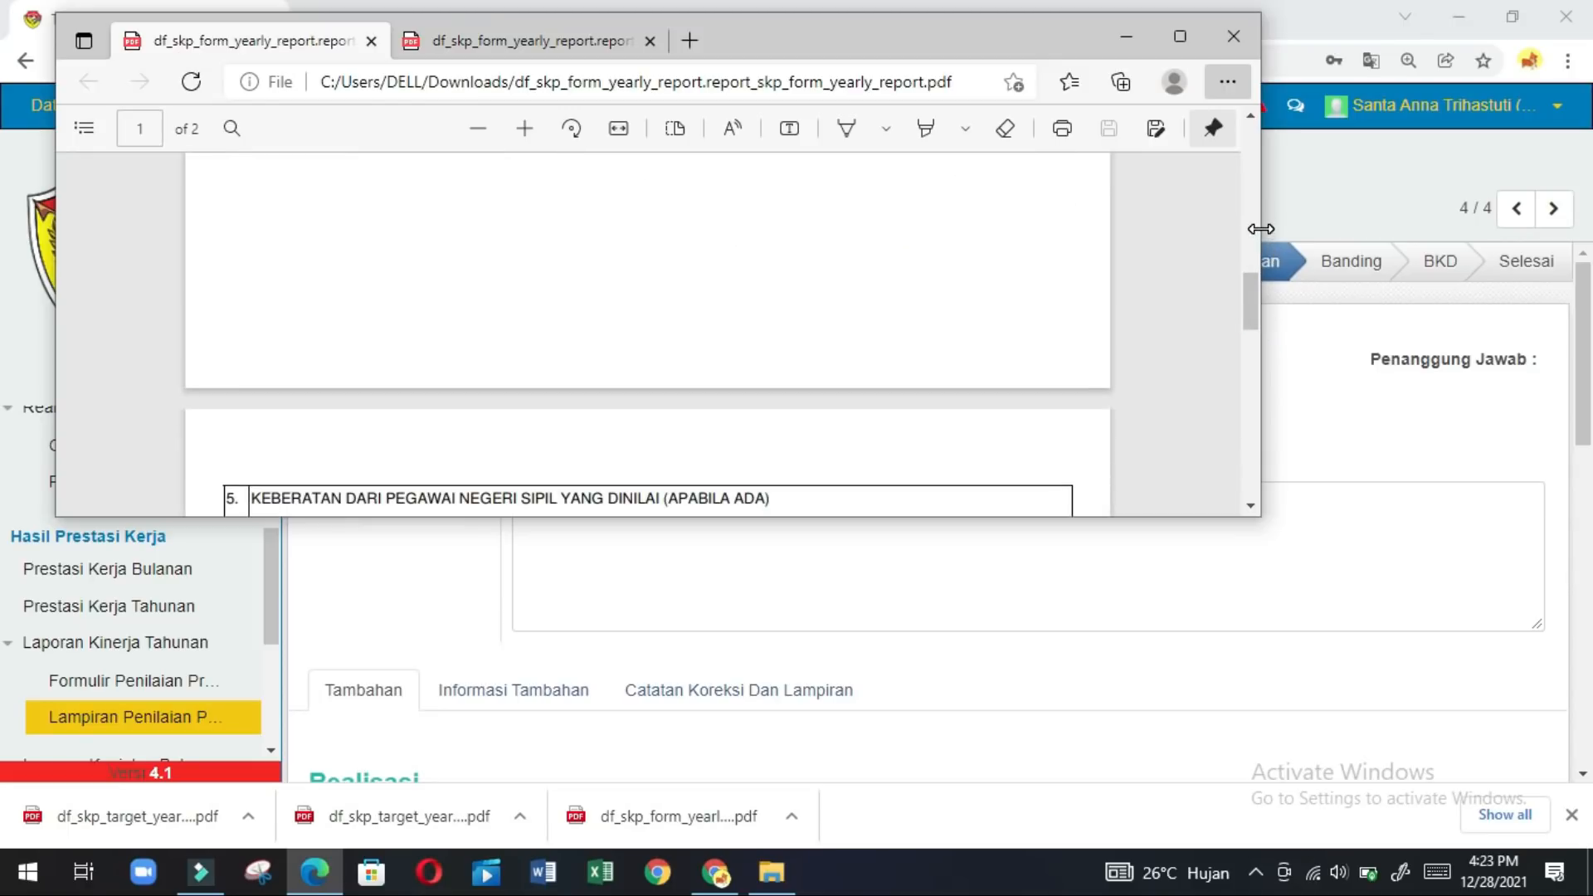
pyautogui.click(1247, 390)
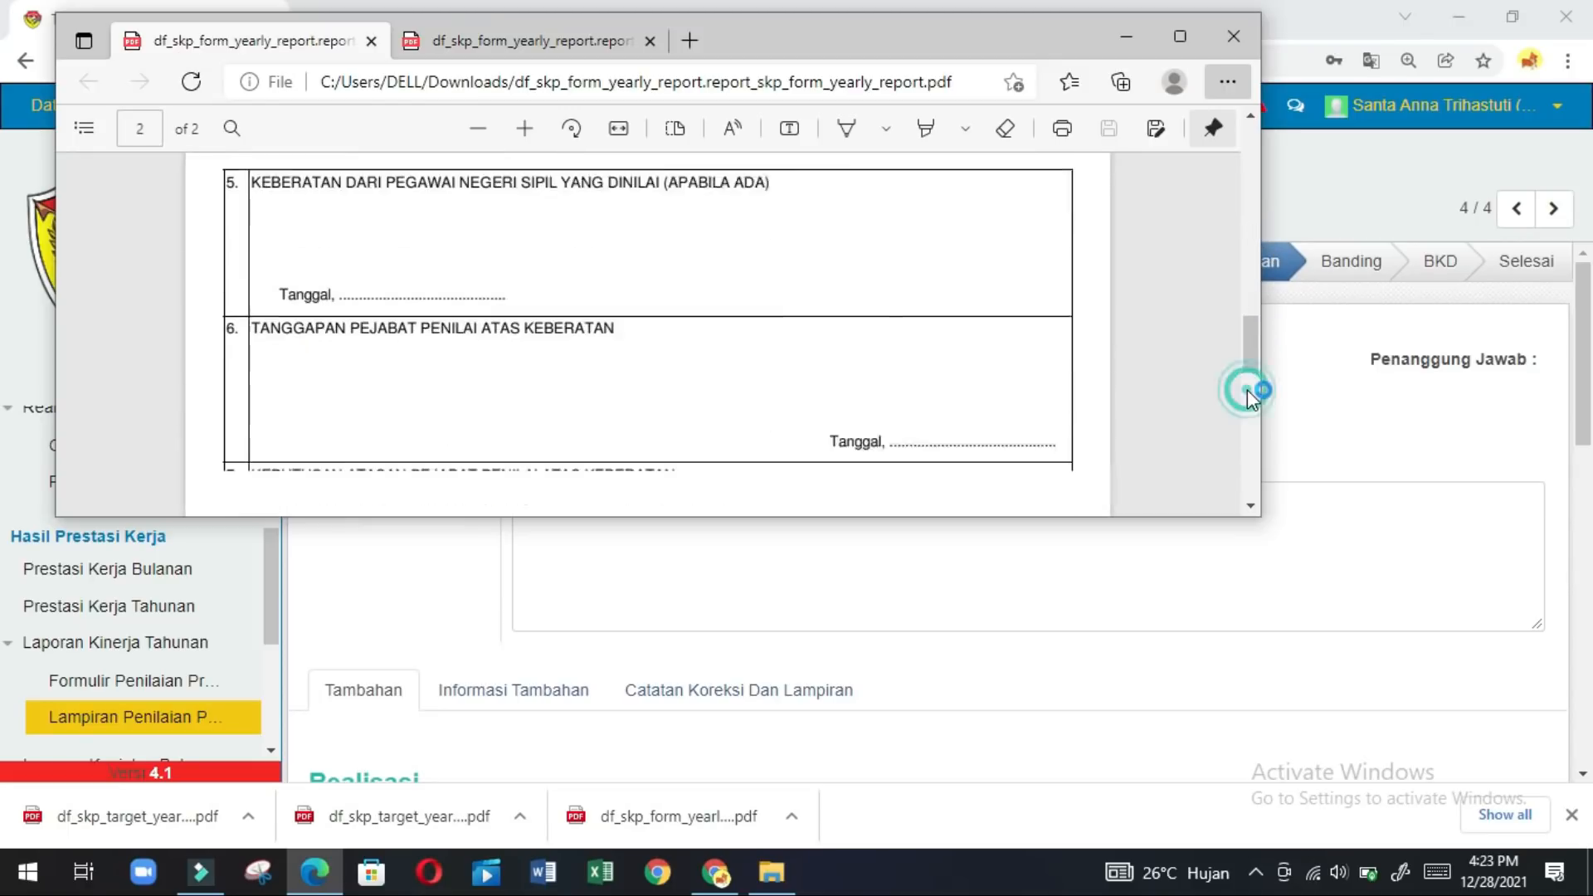
pyautogui.click(1252, 233)
pyautogui.click(1253, 217)
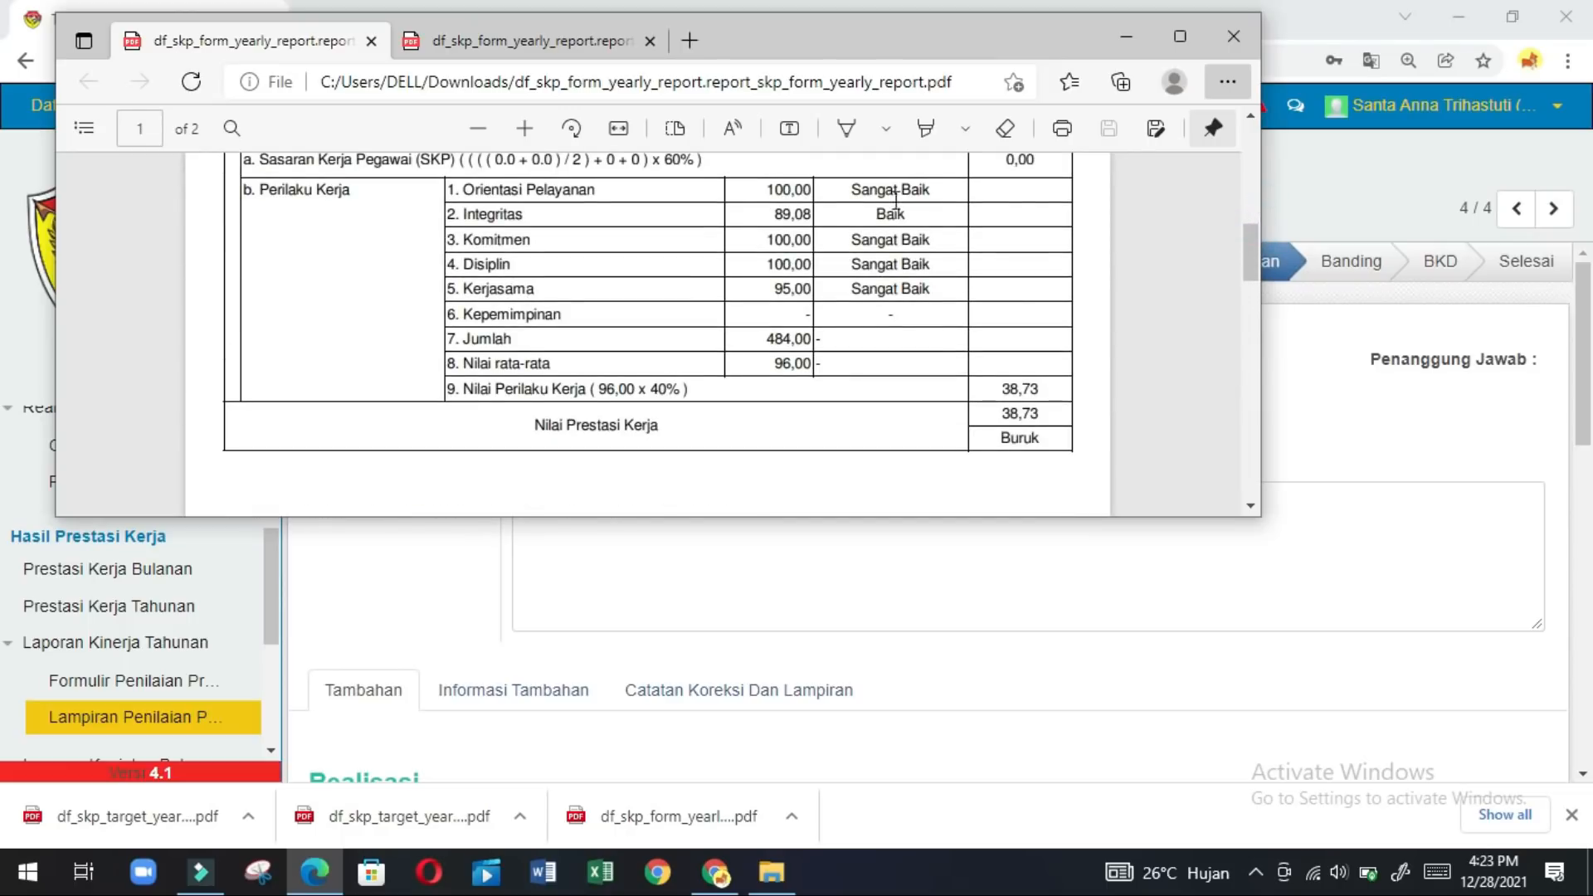
pyautogui.click(1250, 145)
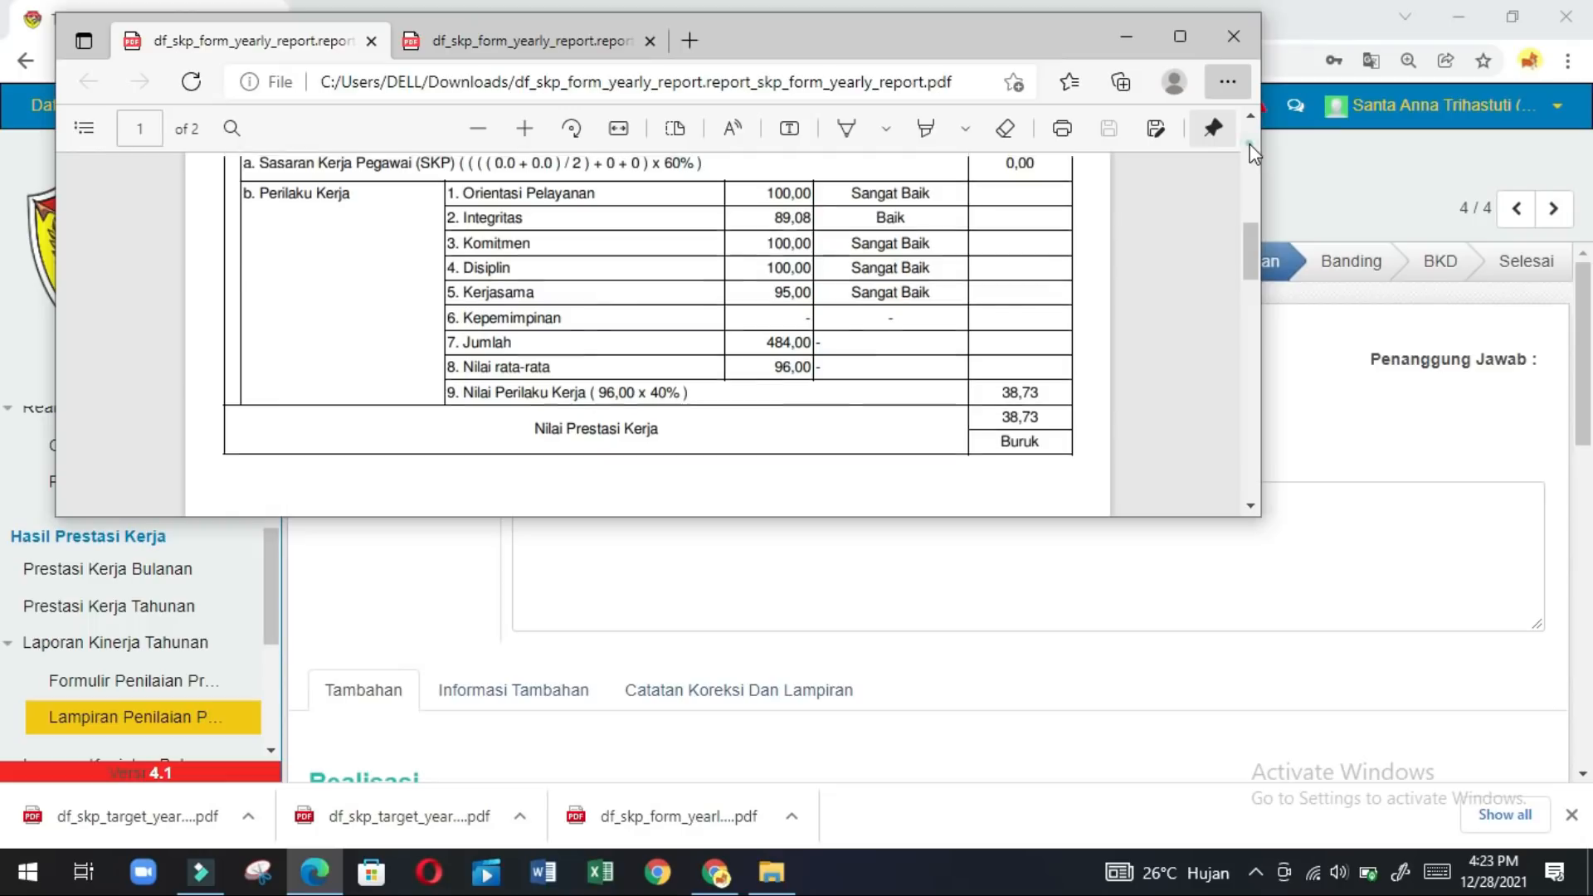
pyautogui.click(1249, 143)
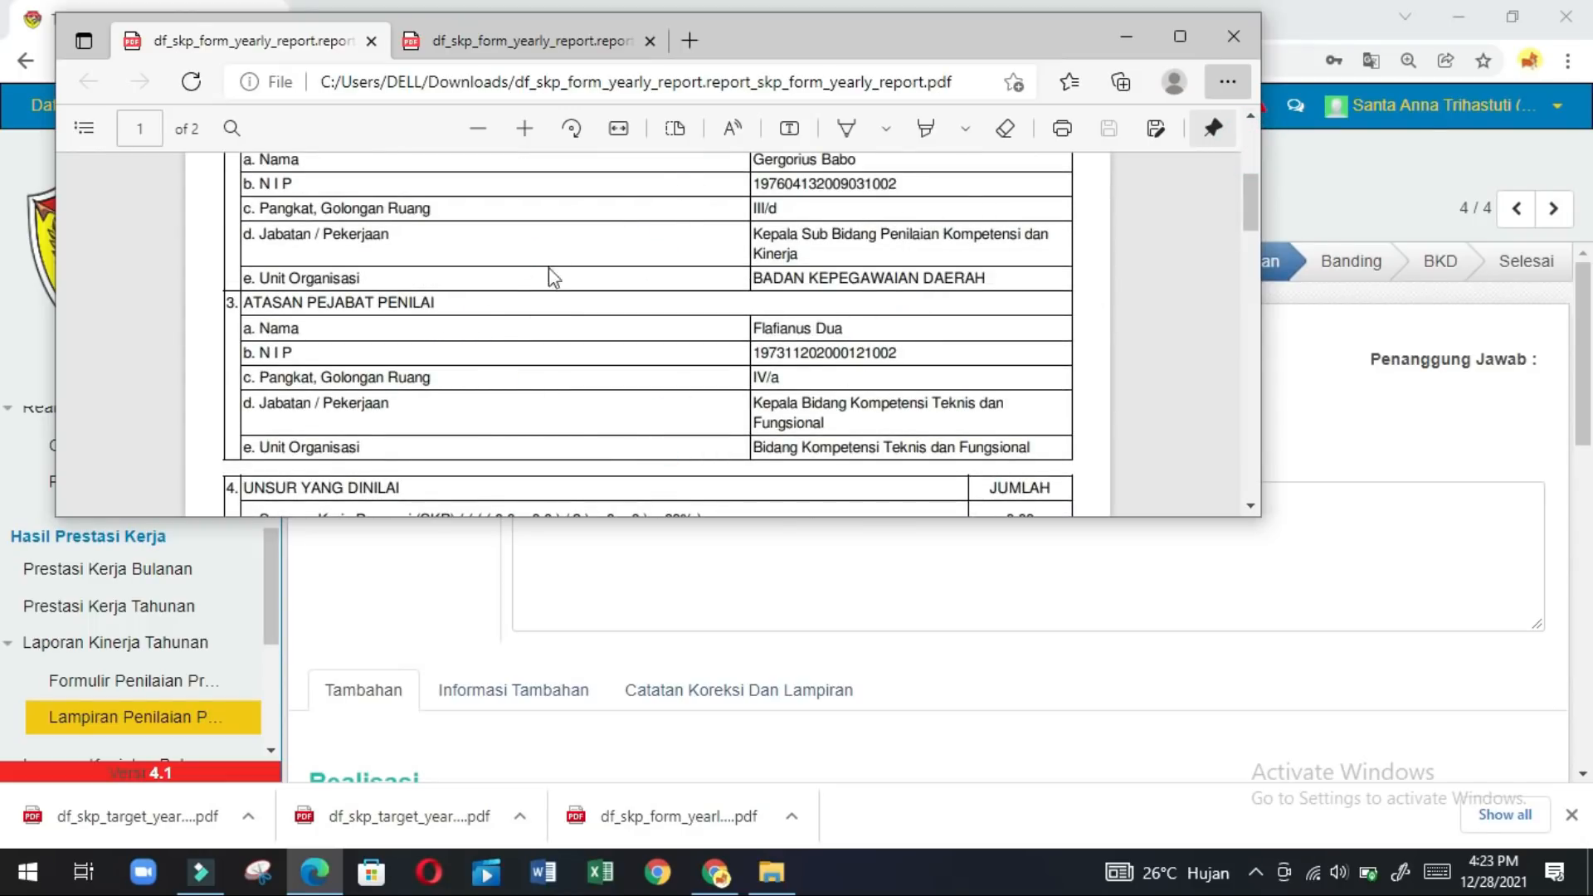
# Review from page 1's top down to the Perilaku Kerja score table (average 96,00).
pyautogui.click(1253, 156)
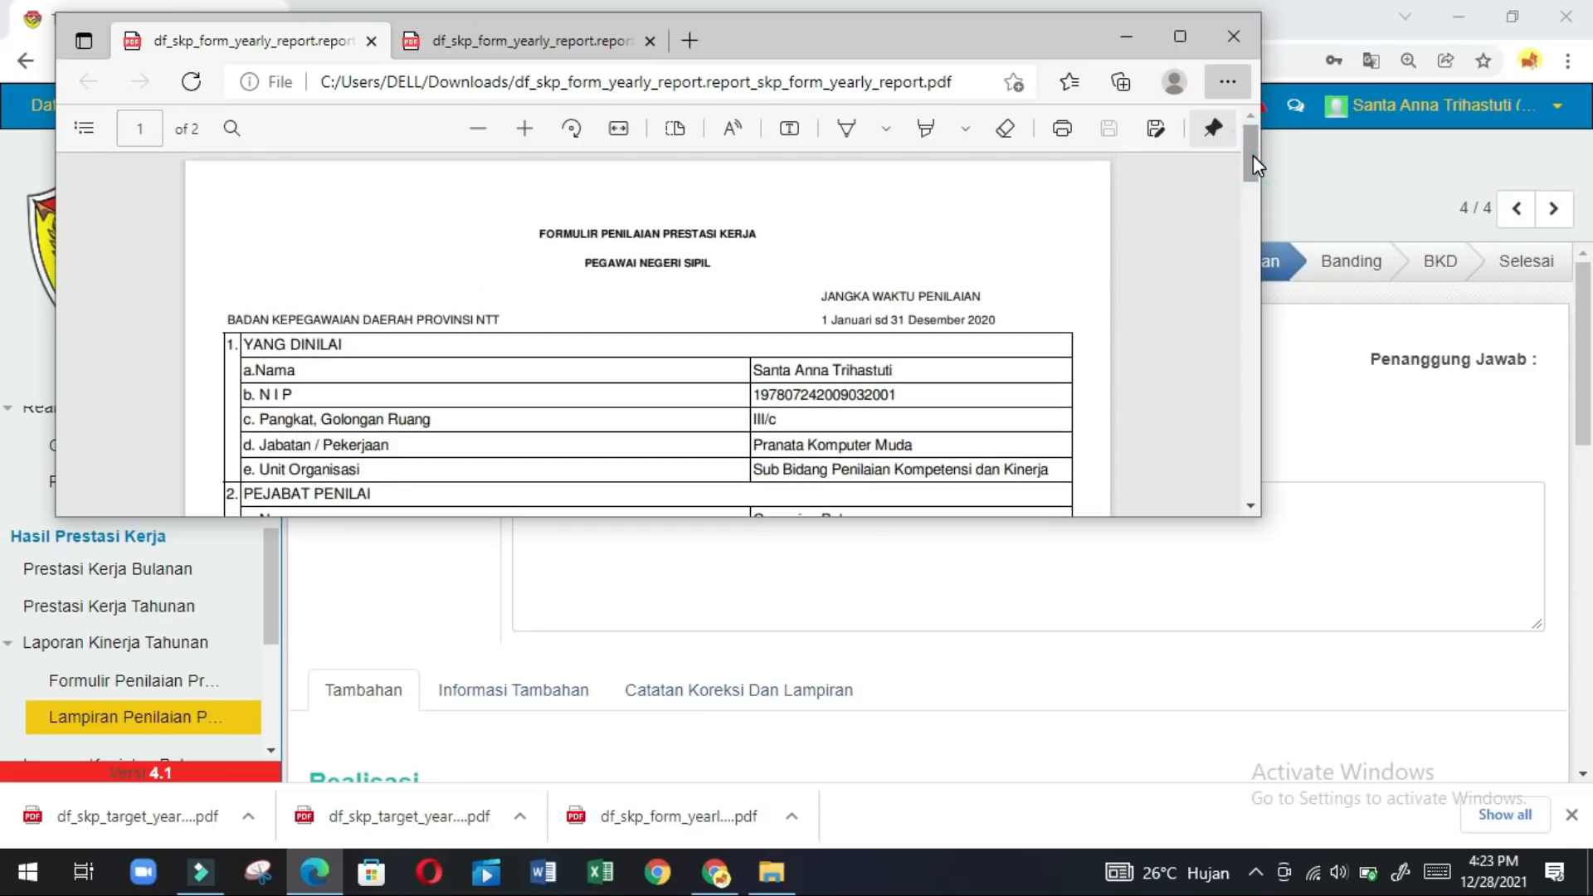
pyautogui.click(1258, 356)
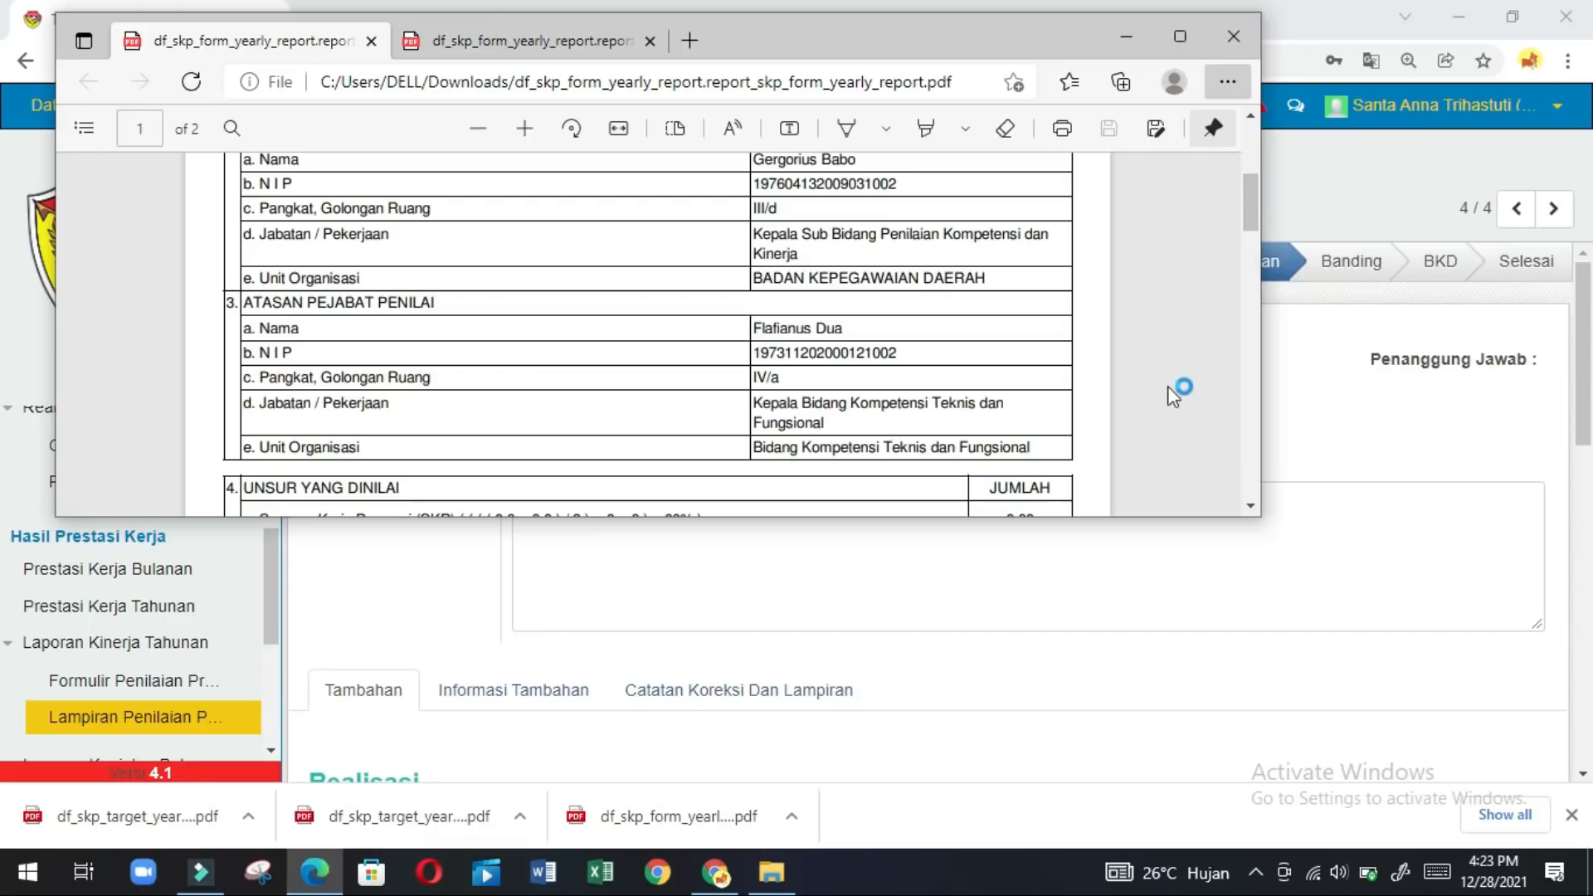
pyautogui.click(1251, 507)
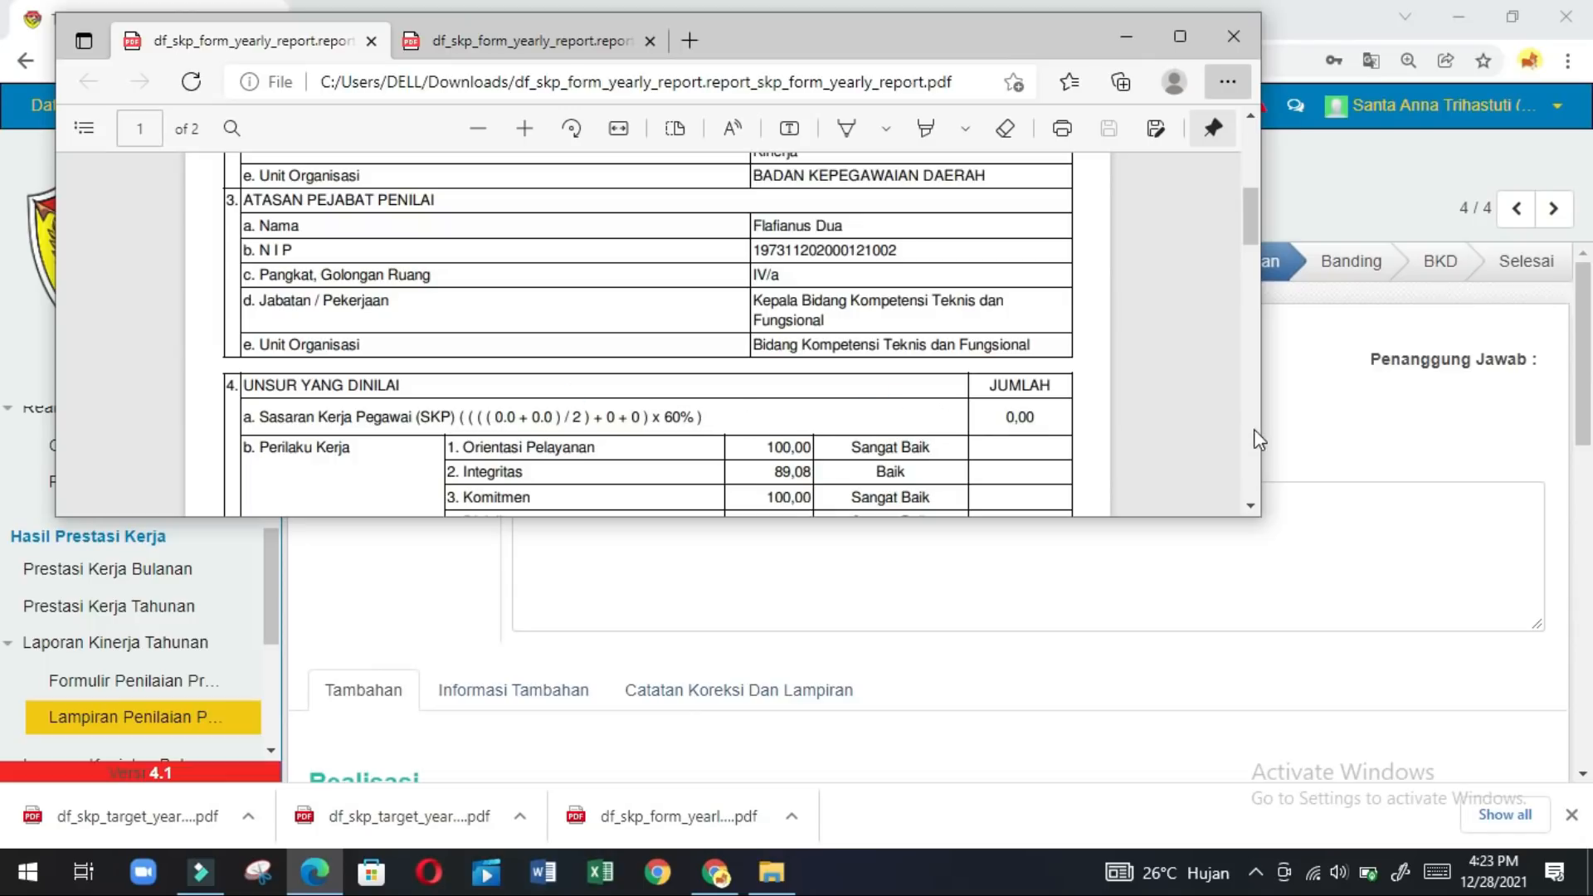
pyautogui.click(1250, 506)
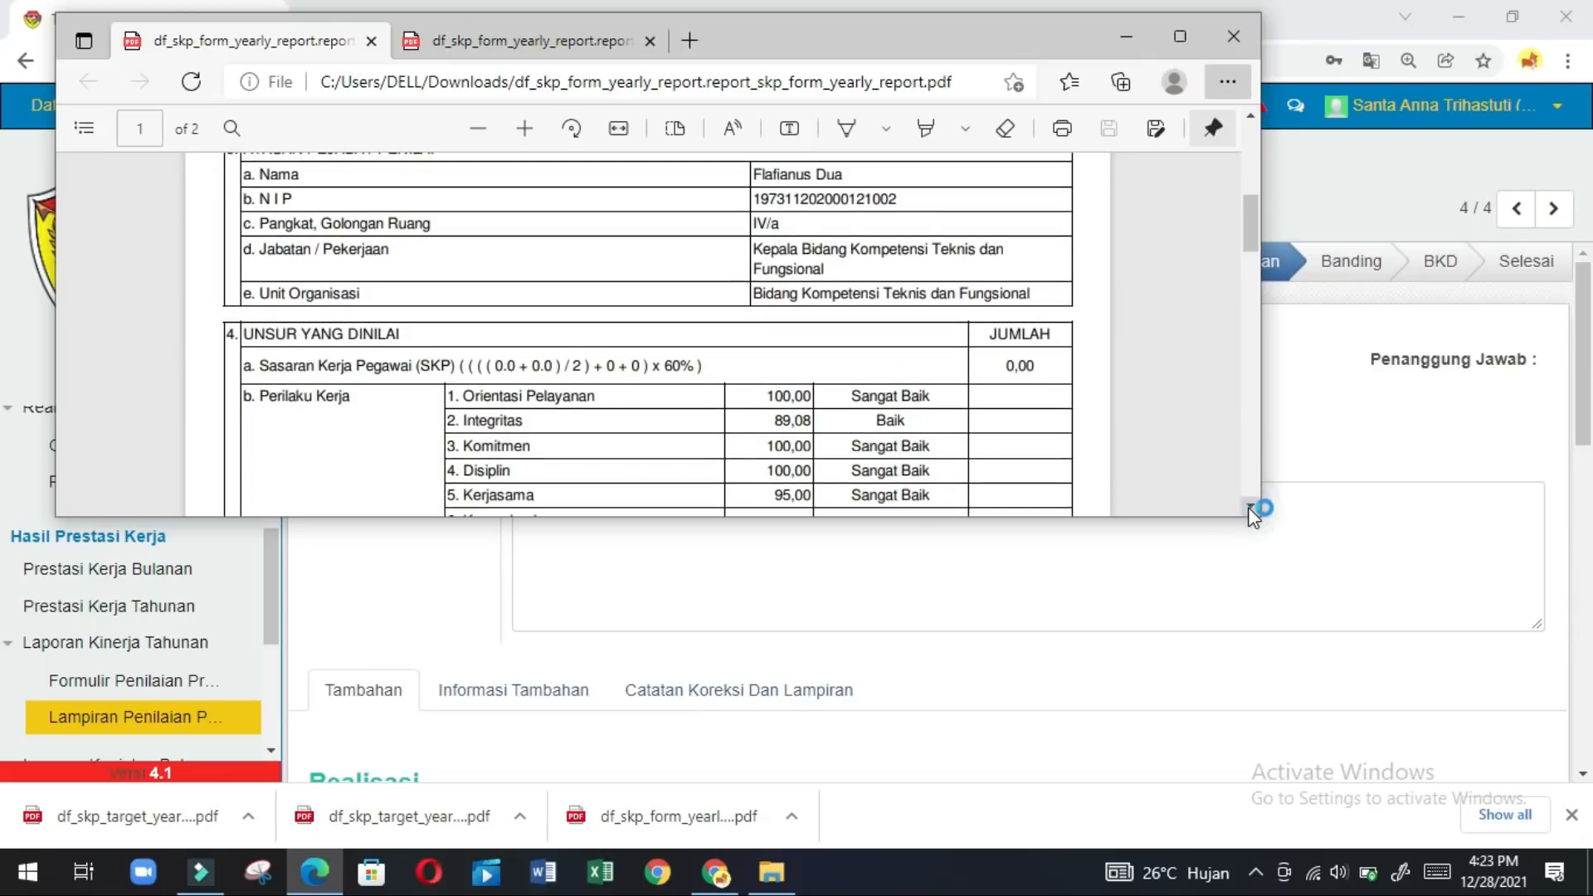
pyautogui.click(1249, 506)
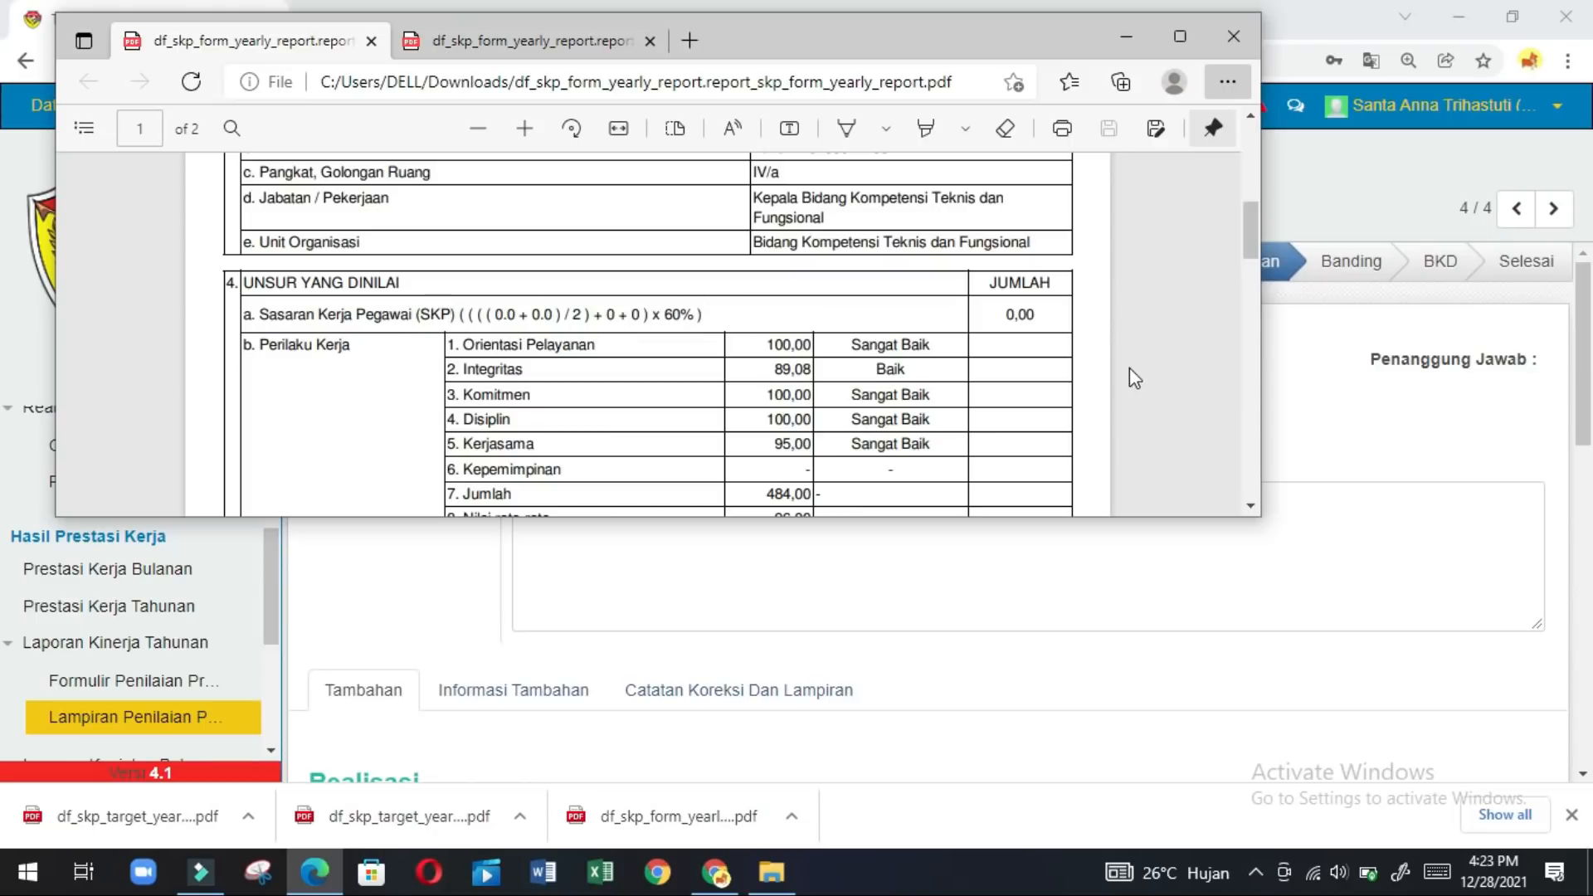
pyautogui.click(1248, 506)
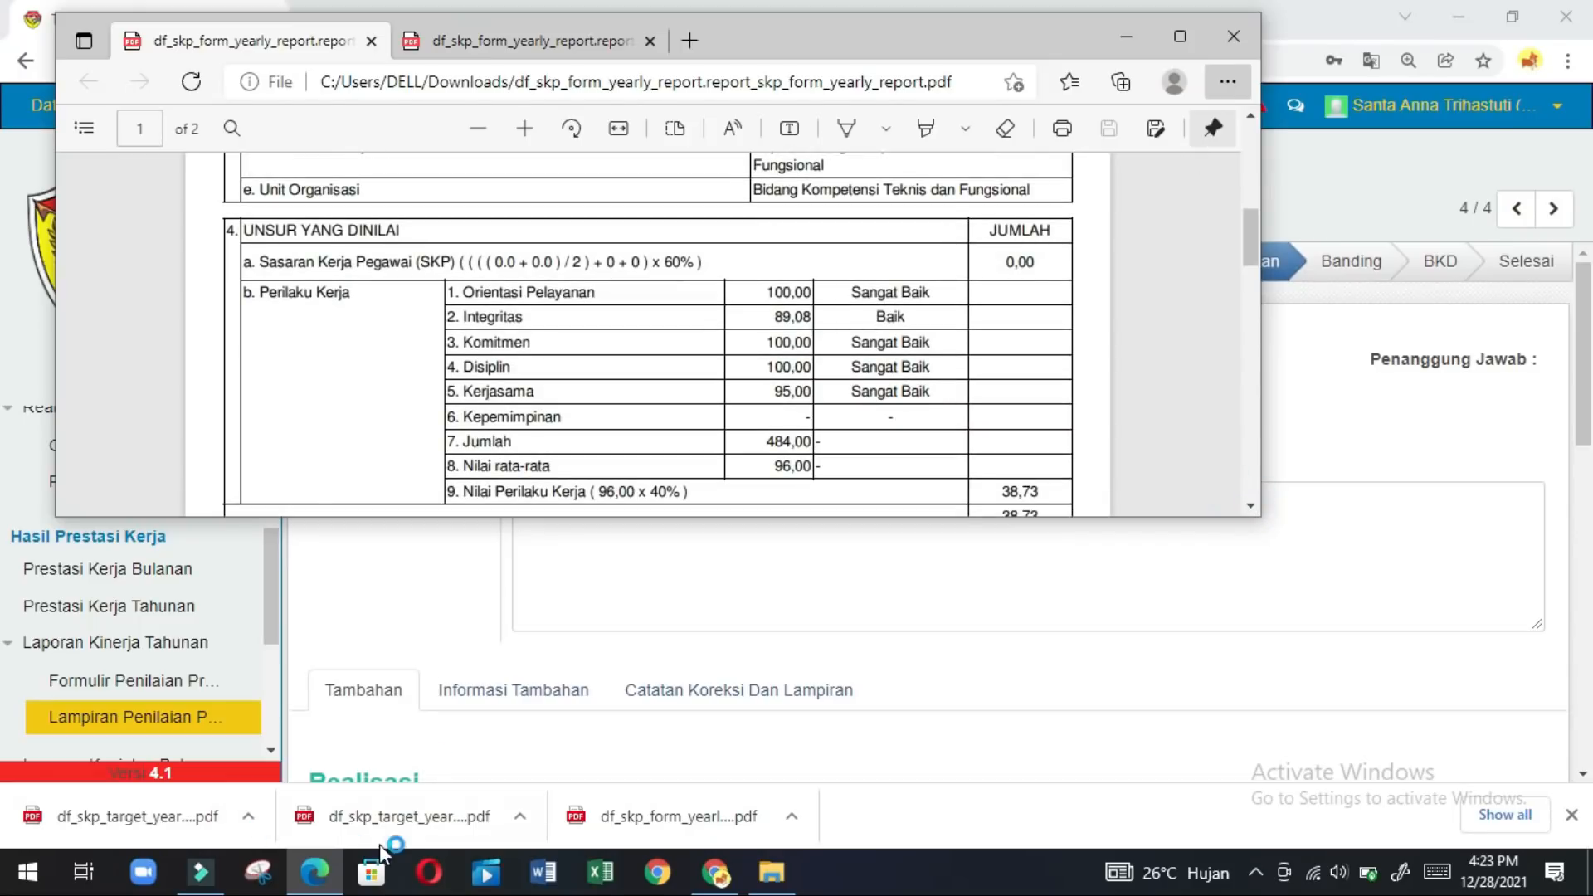
# Open the target and realisasi PDFs in Chrome, review the realisasi report, then return to Formulir Sasaran Kerja.
pyautogui.click(418, 820)
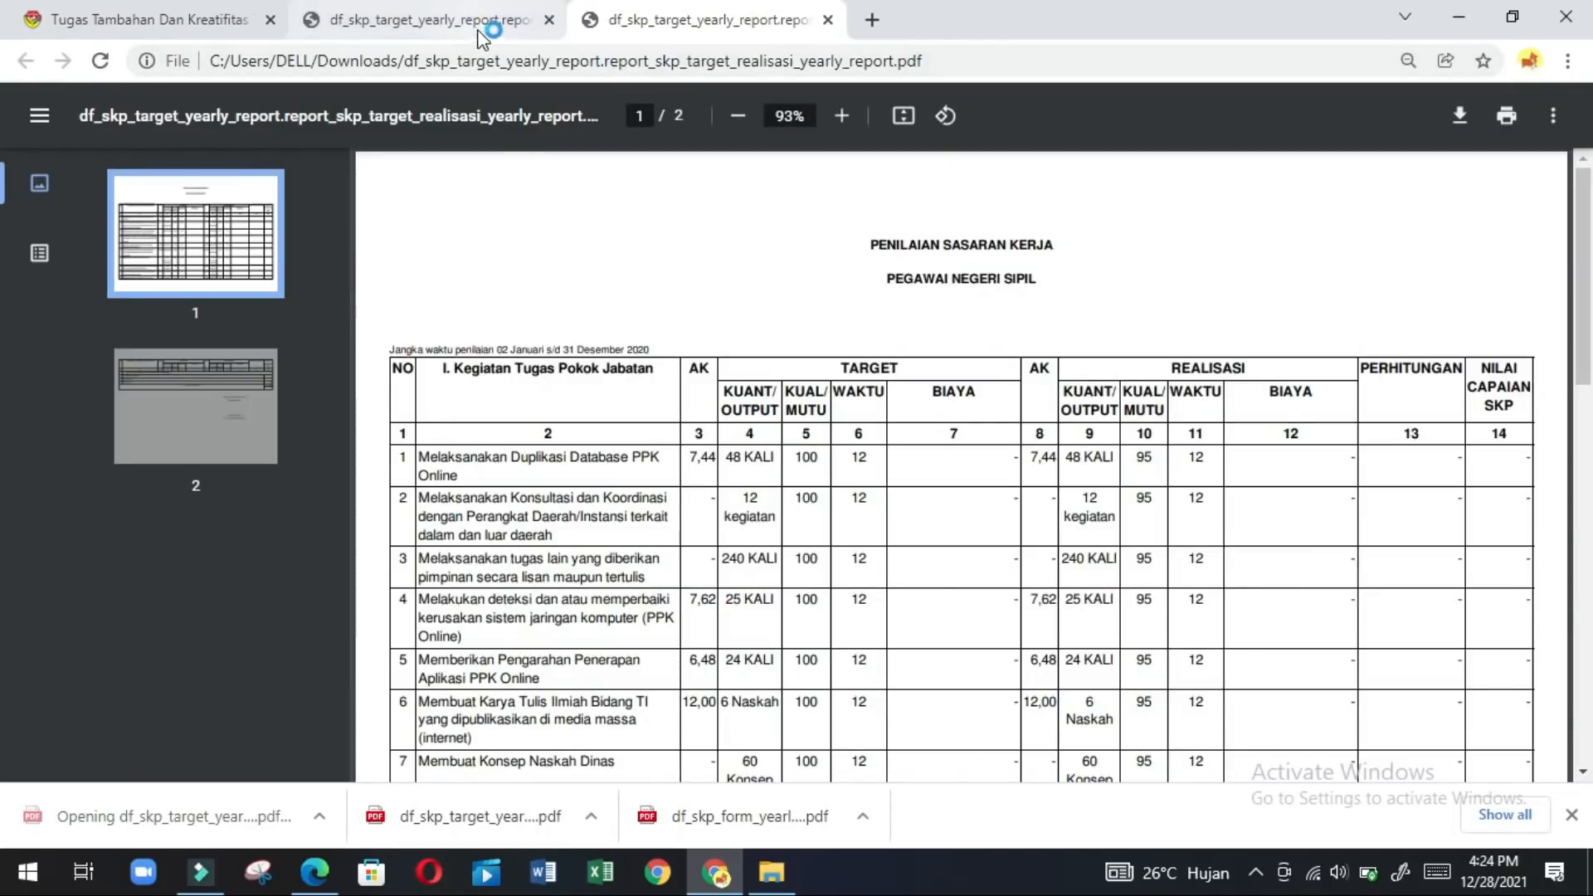
pyautogui.click(490, 25)
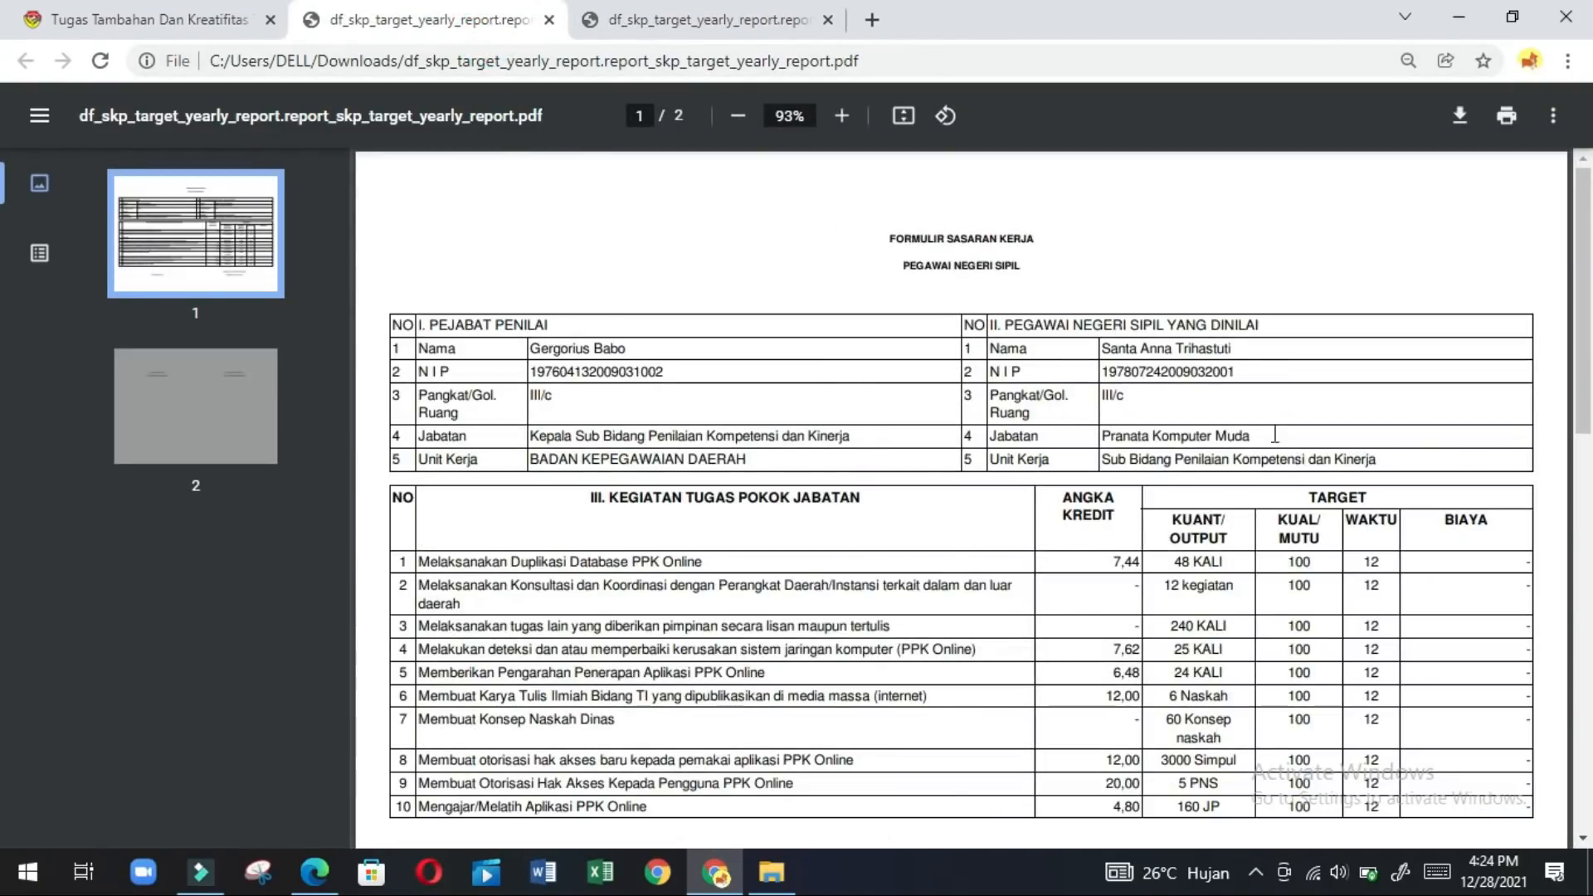
pyautogui.click(720, 27)
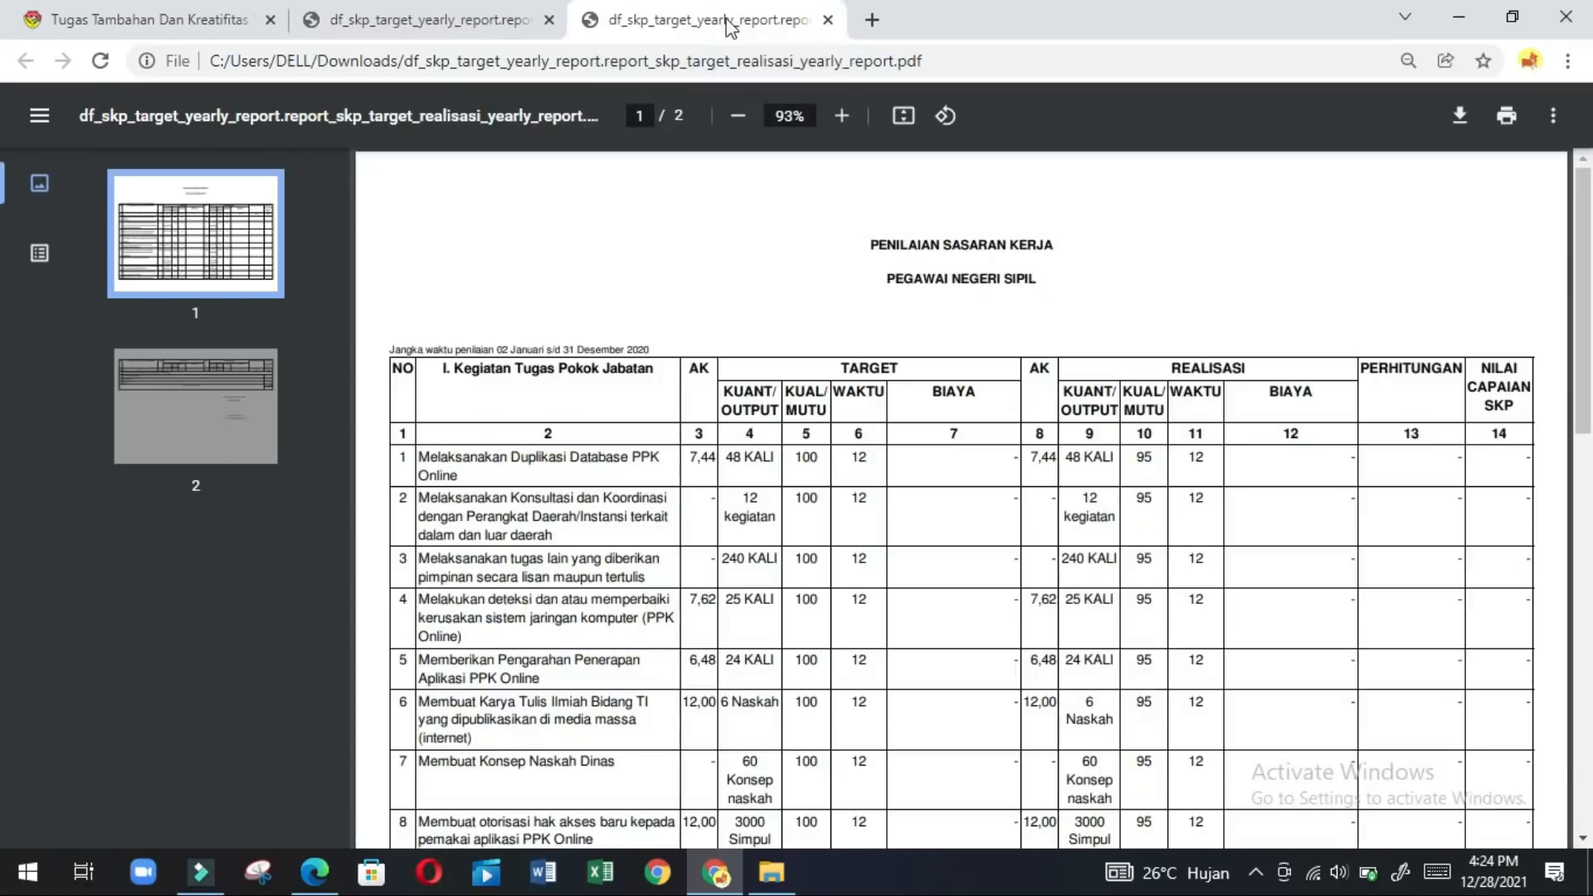
pyautogui.click(1583, 759)
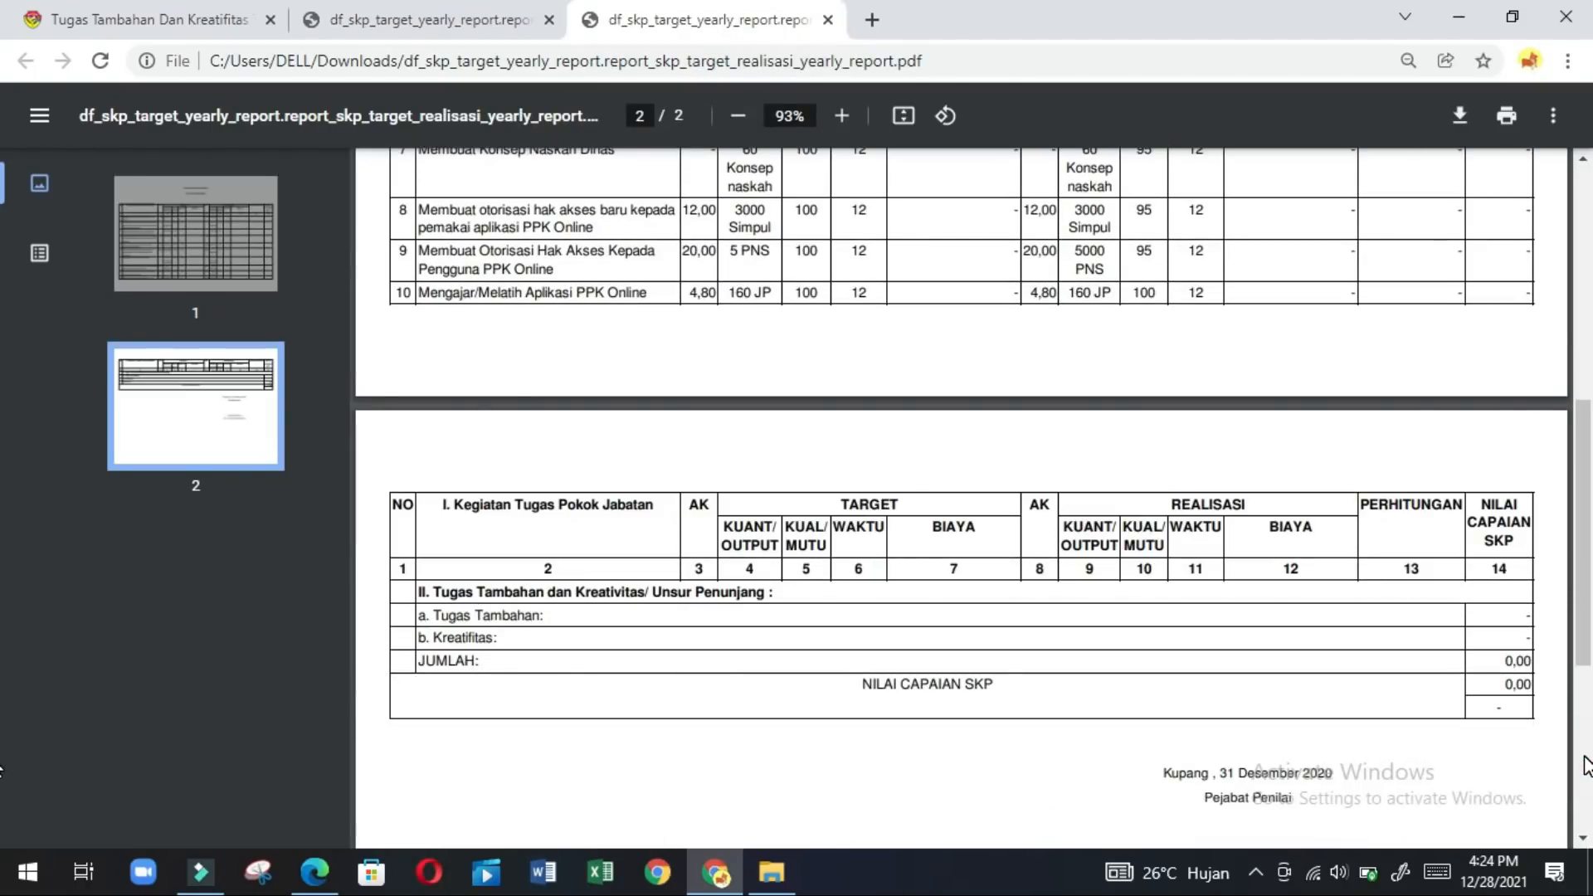
pyautogui.click(1586, 353)
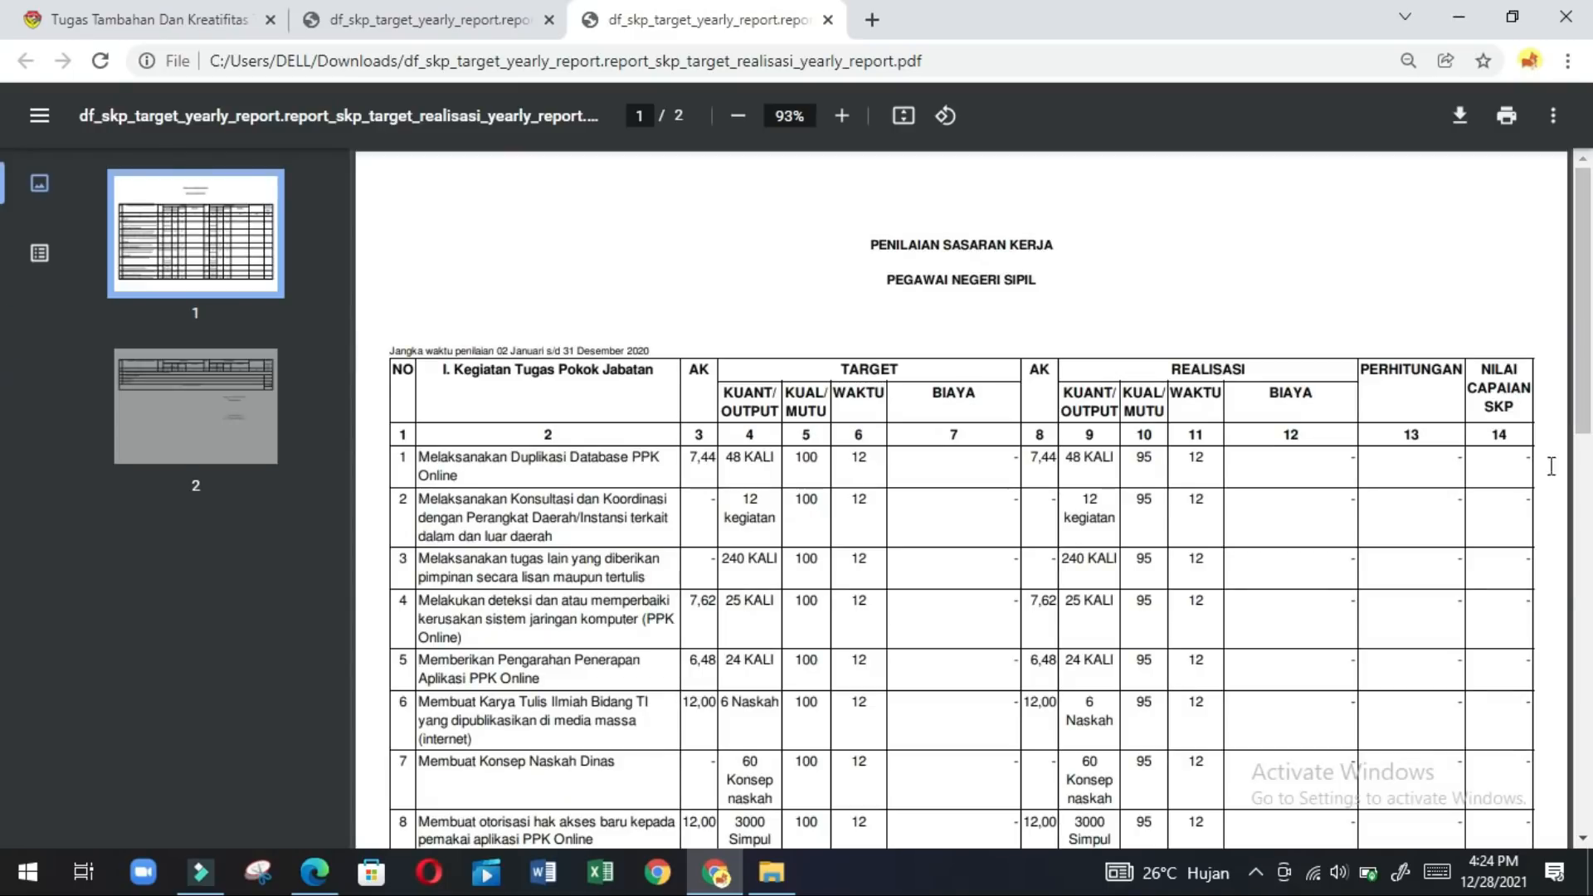
pyautogui.click(1586, 642)
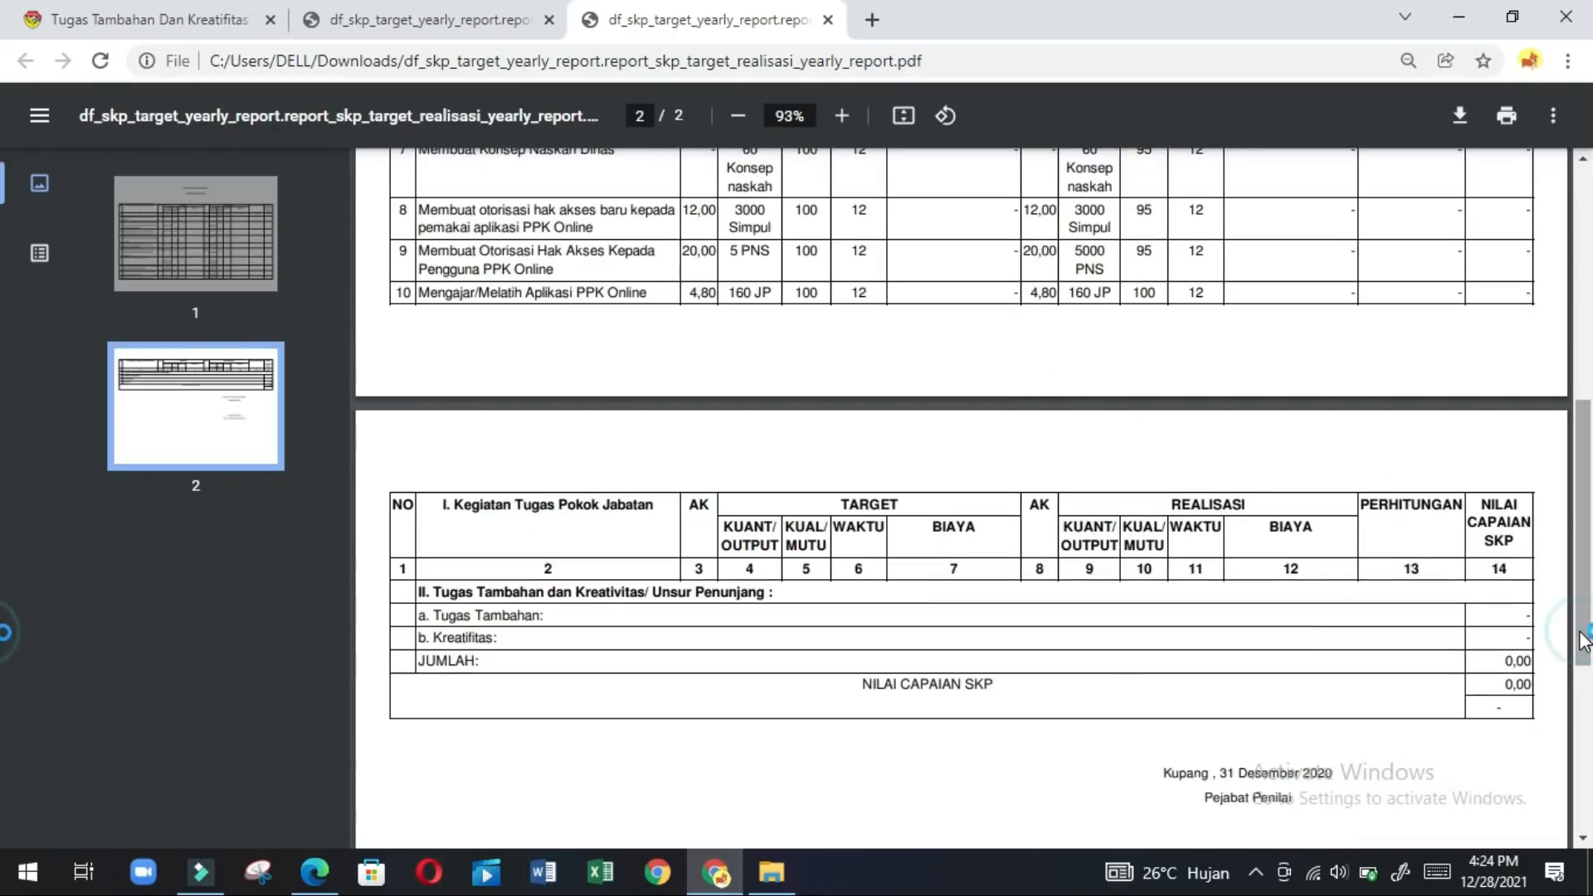
pyautogui.click(1585, 344)
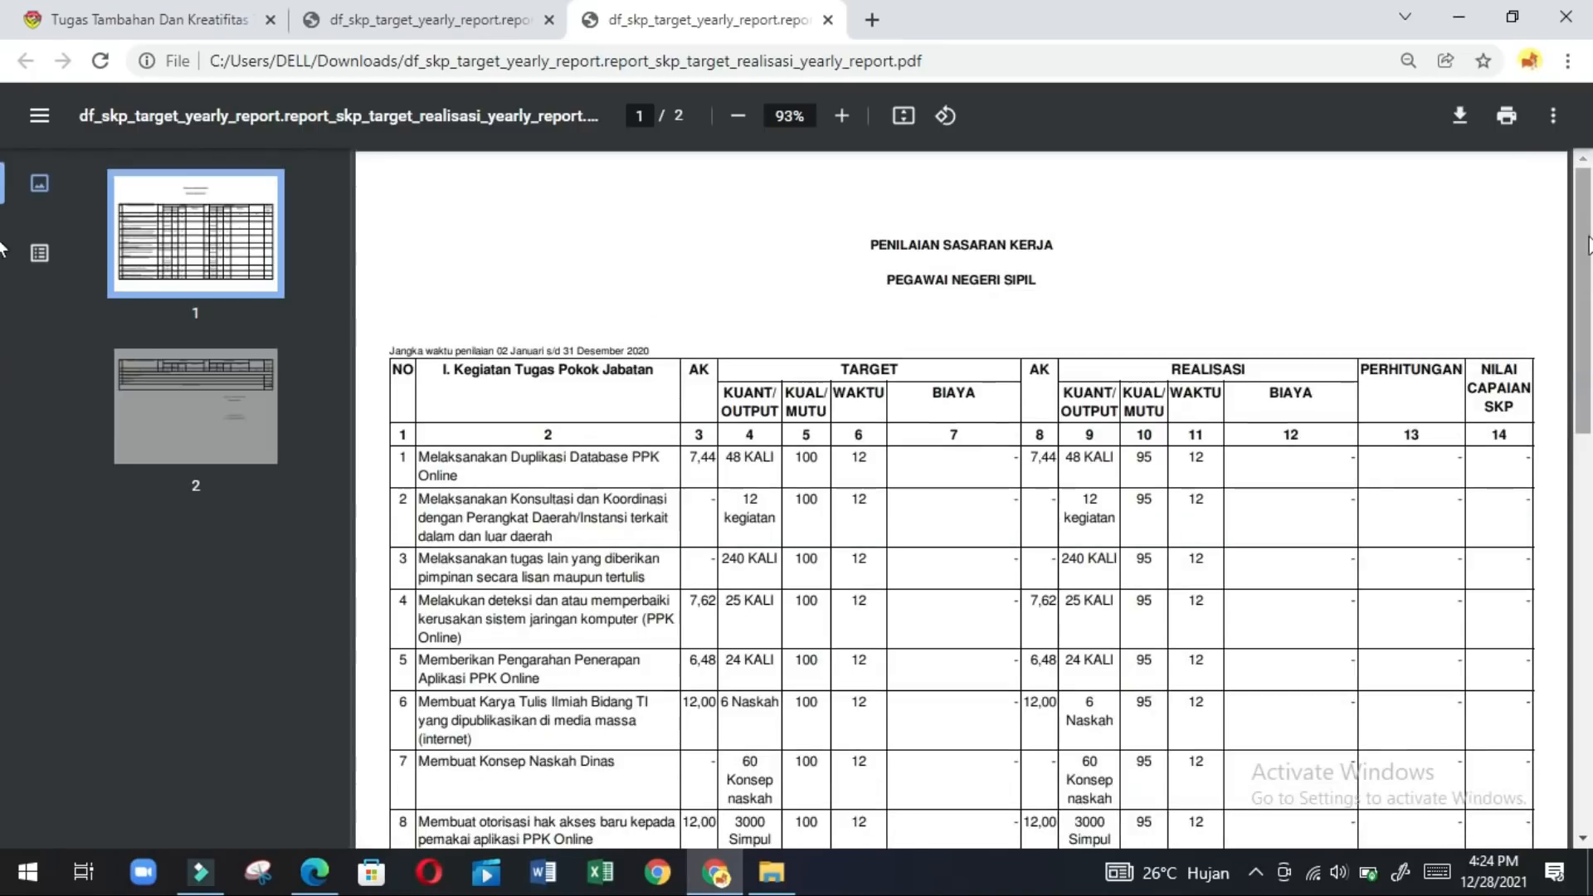
pyautogui.click(575, 601)
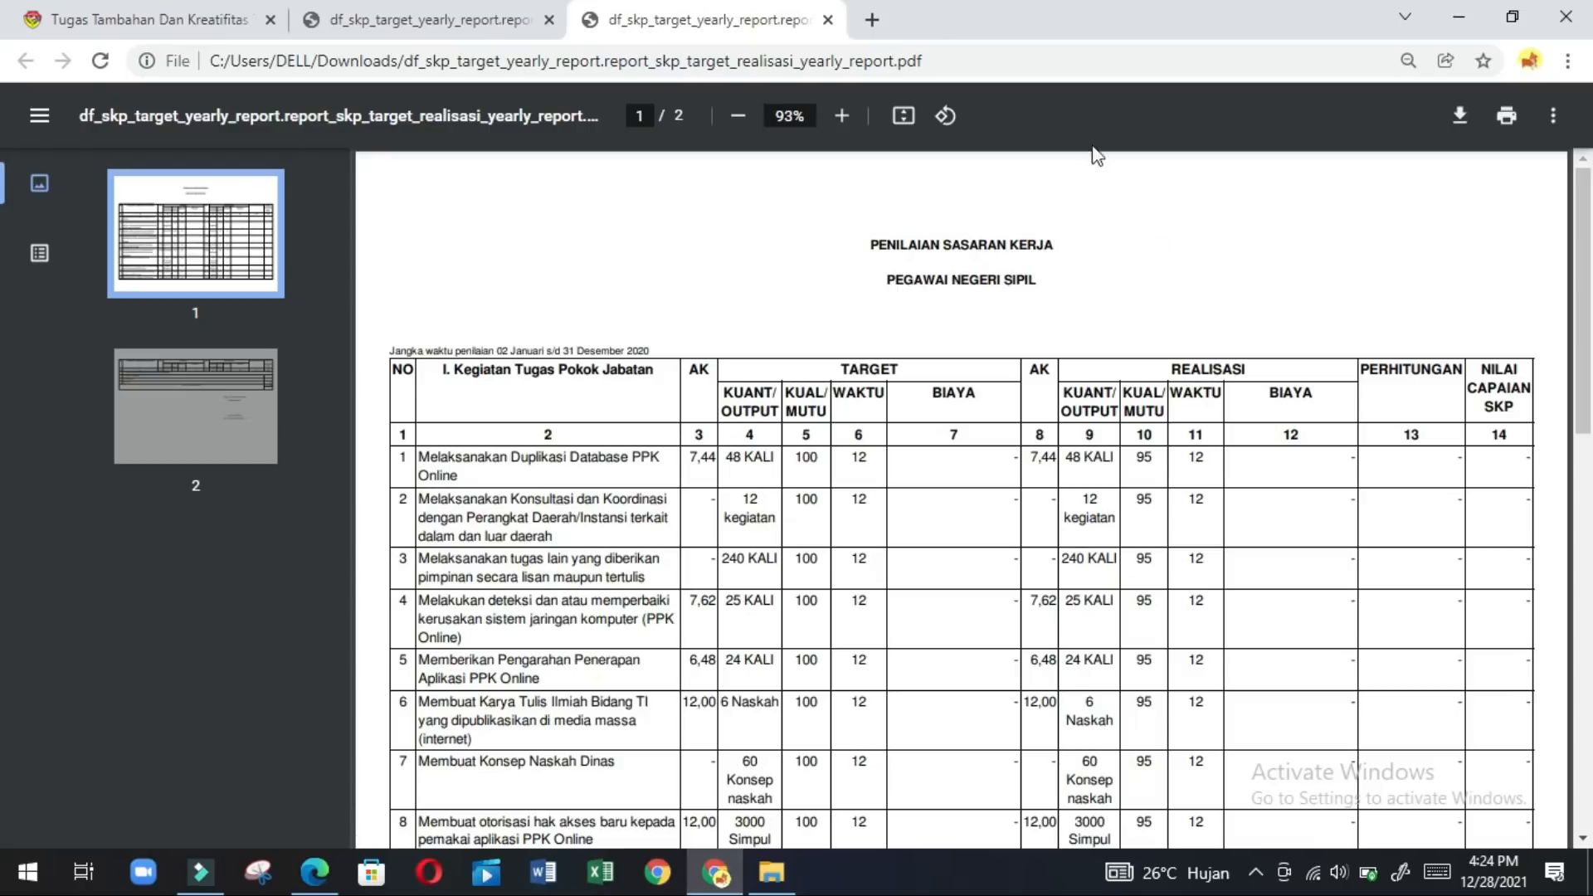
pyautogui.click(411, 31)
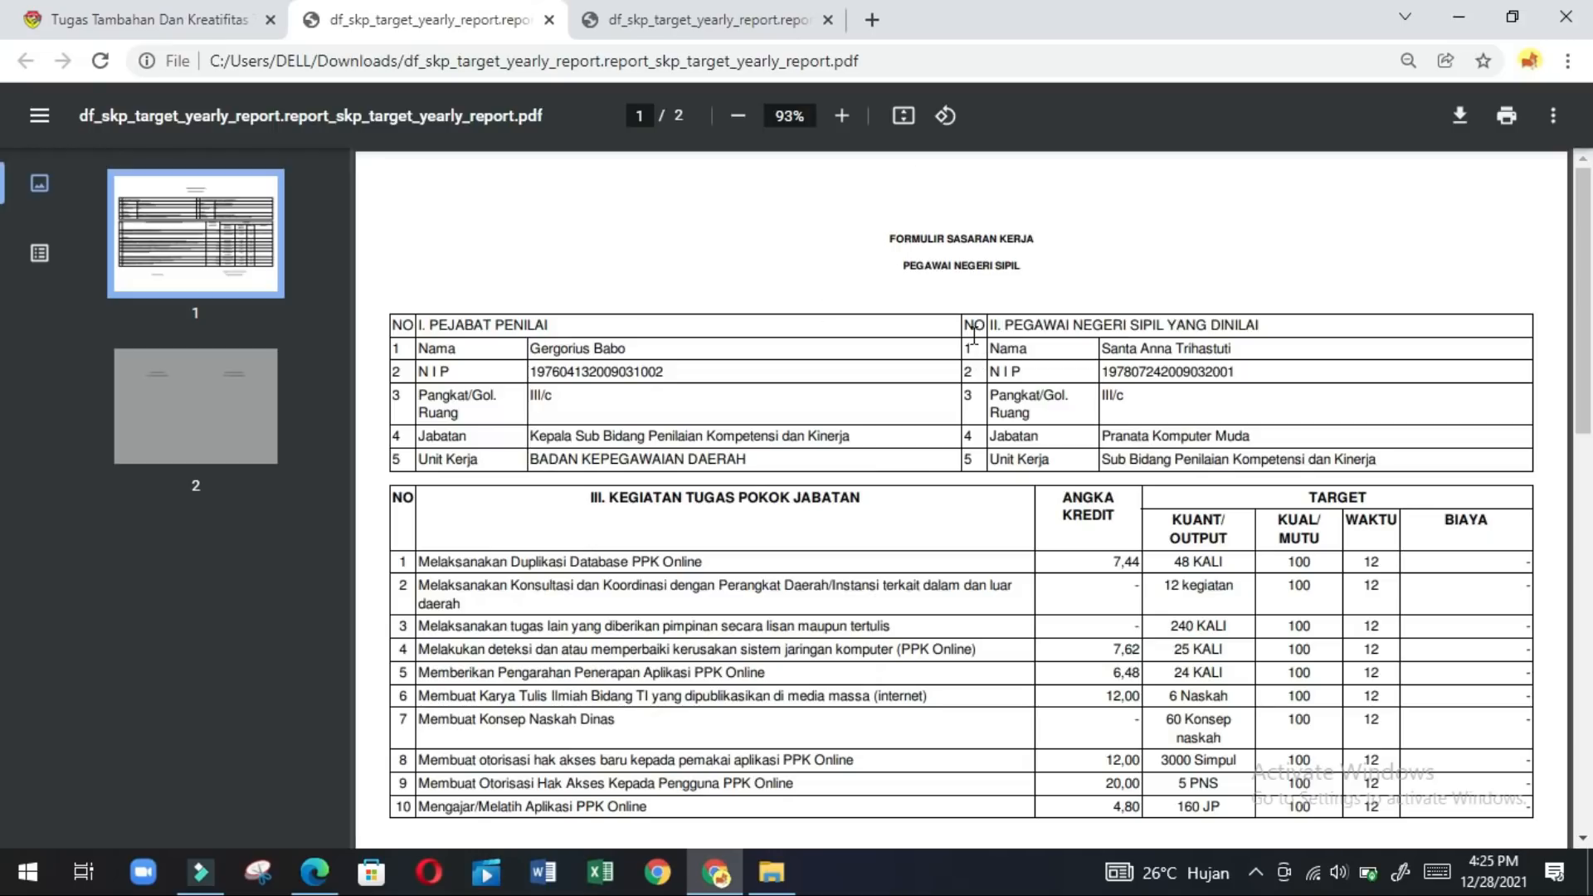
# Log out of e-Kinerja from the user account menu.
pyautogui.click(231, 27)
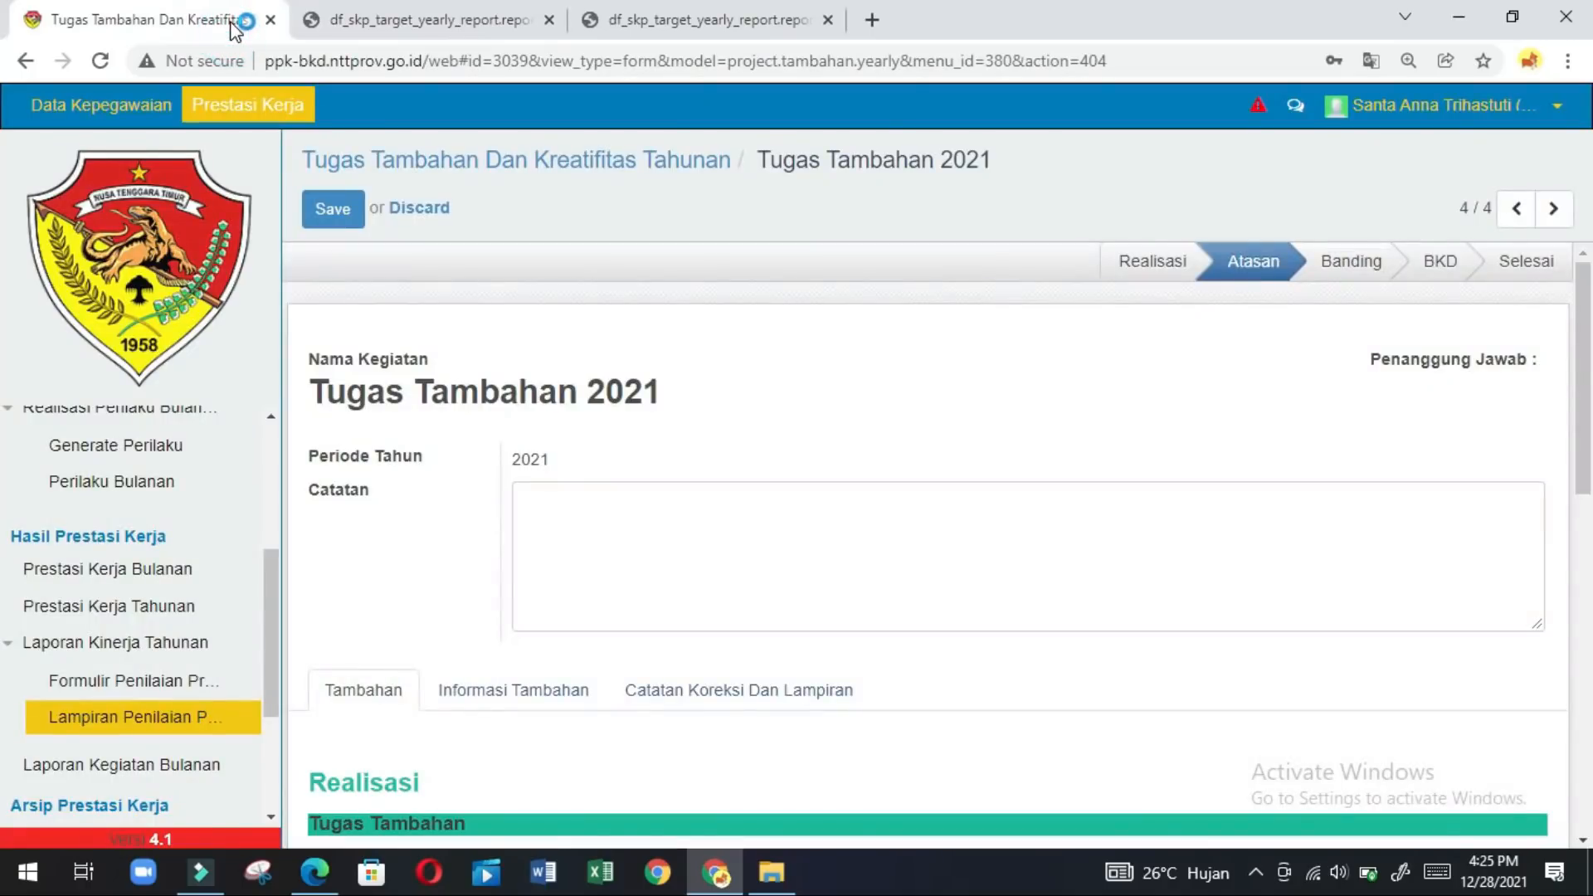
pyautogui.click(1560, 116)
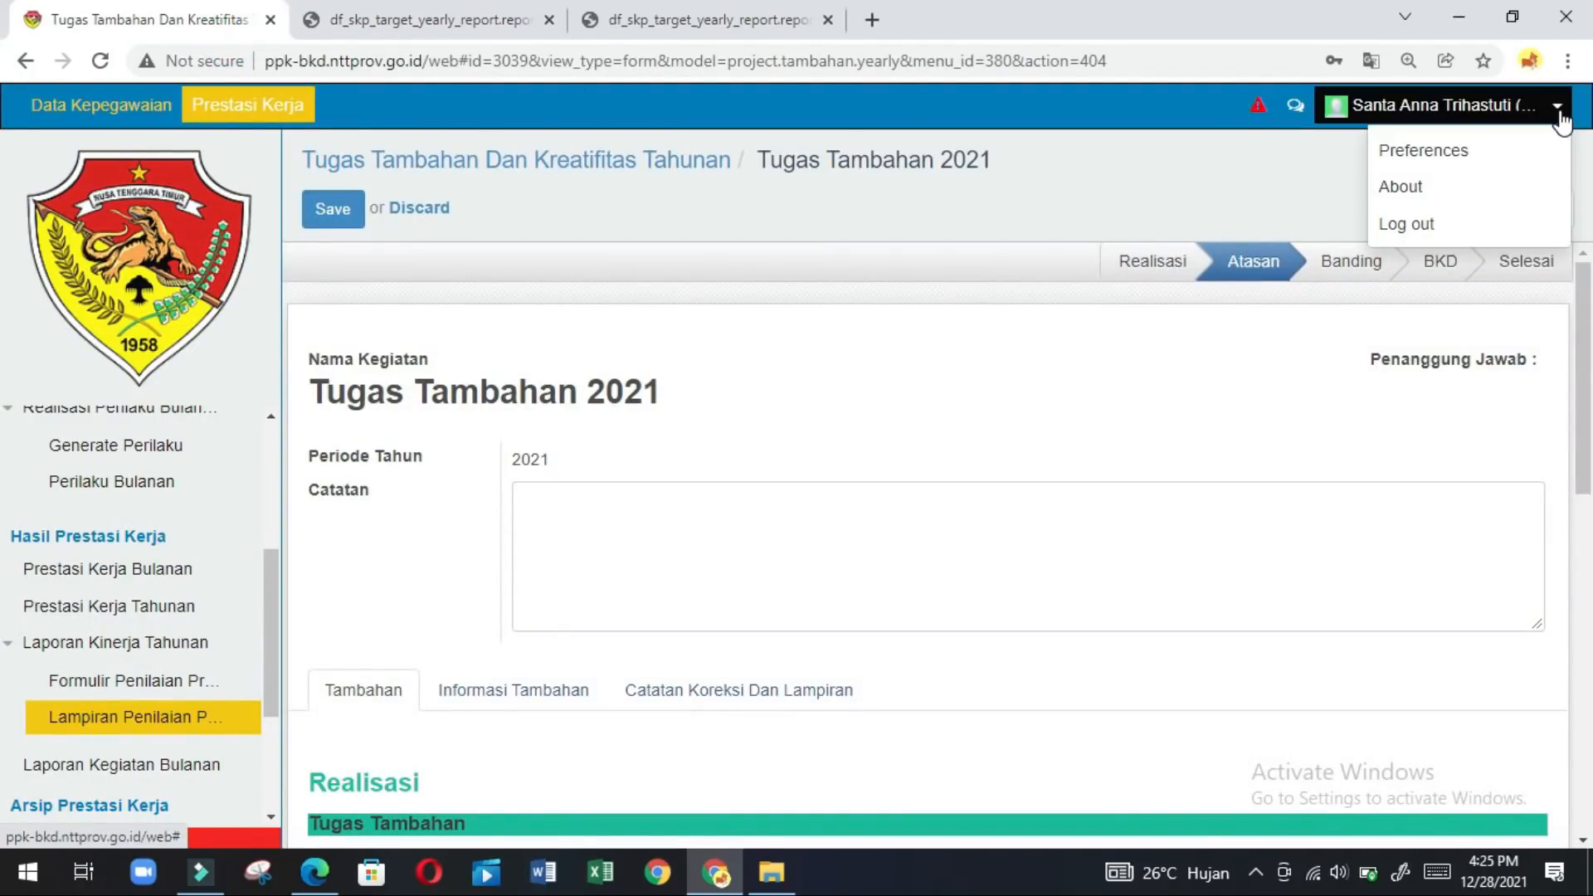
pyautogui.click(1407, 224)
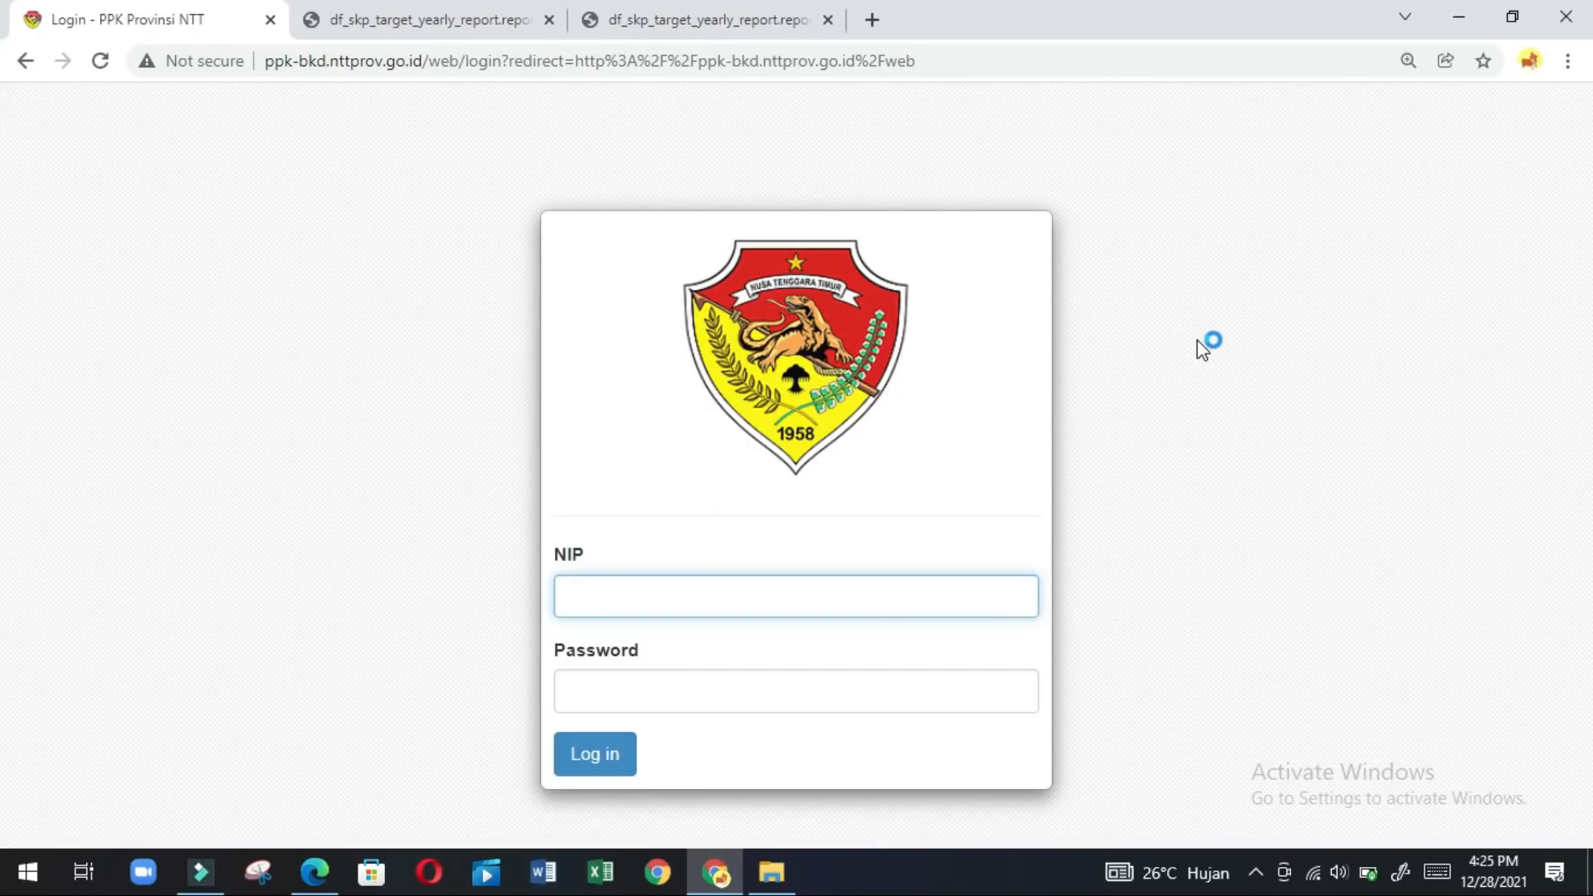